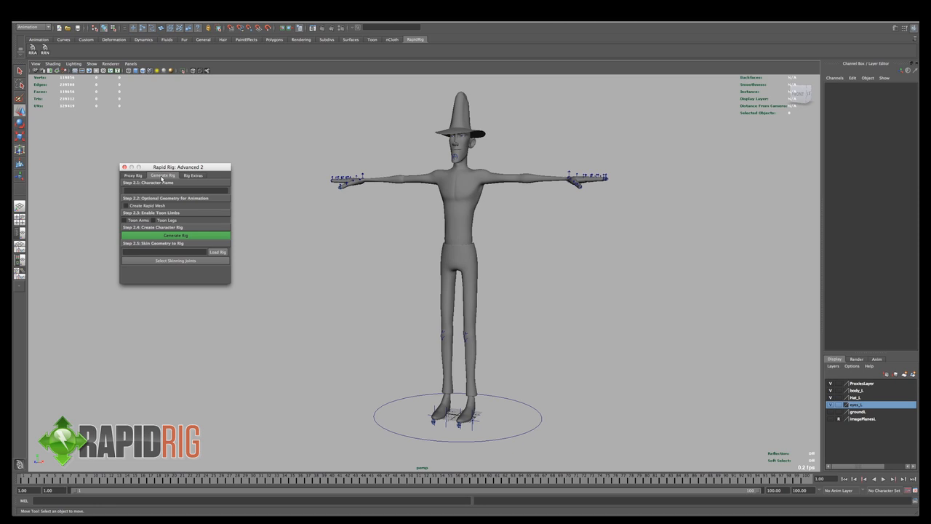
- Review the proxy rig settings and inspect the placed proxies around the character from several angles
{"action": "left_click", "coordinate": [131, 176]}
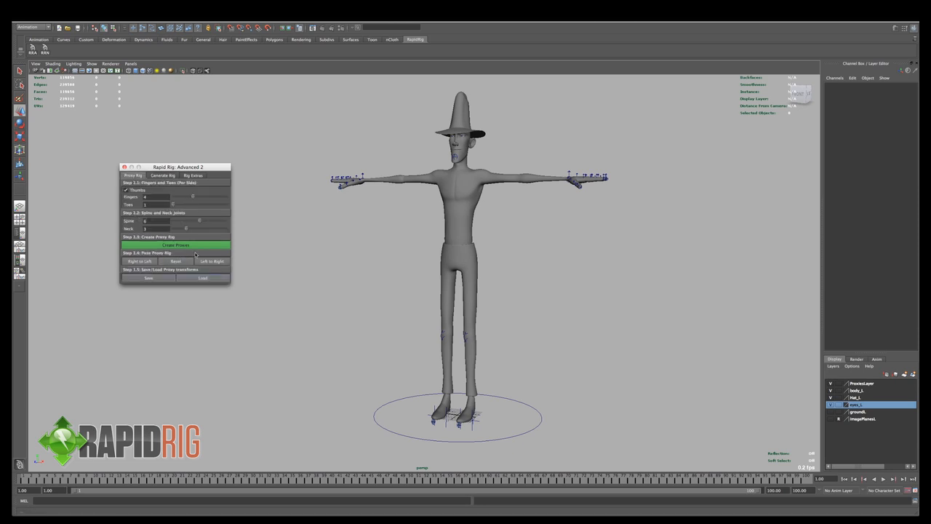
{"action": "left_click_drag", "start_coordinate": [575, 182], "coordinate": [534, 222], "text": "alt"}
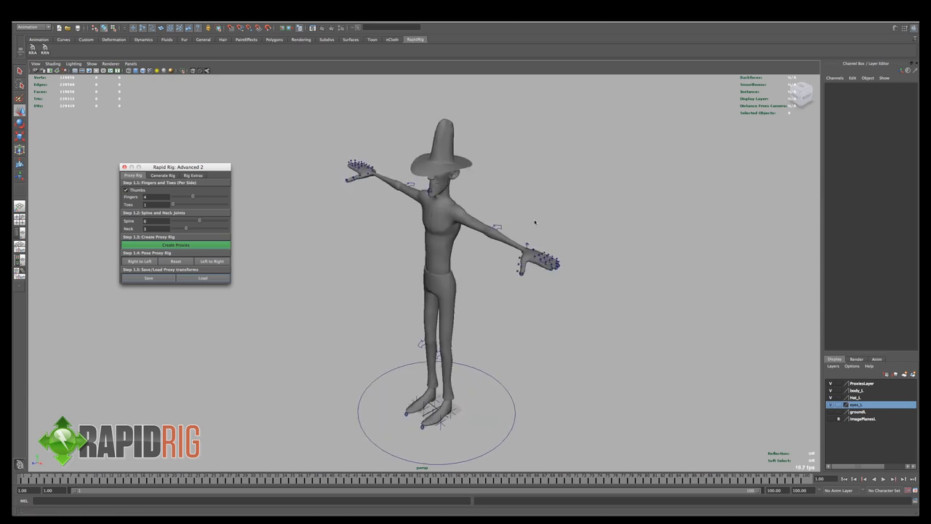
{"action": "right_click_drag", "start_coordinate": [534, 223], "coordinate": [584, 255], "text": "alt"}
{"action": "left_click_drag", "start_coordinate": [547, 250], "coordinate": [555, 223], "text": "alt"}
{"action": "middle_click_drag", "start_coordinate": [555, 223], "coordinate": [543, 241], "text": "alt"}
{"action": "right_click_drag", "start_coordinate": [543, 240], "coordinate": [507, 265], "text": "alt"}
- Enter cowboy as the character name in the rig generation settings
{"action": "left_click", "coordinate": [162, 176]}
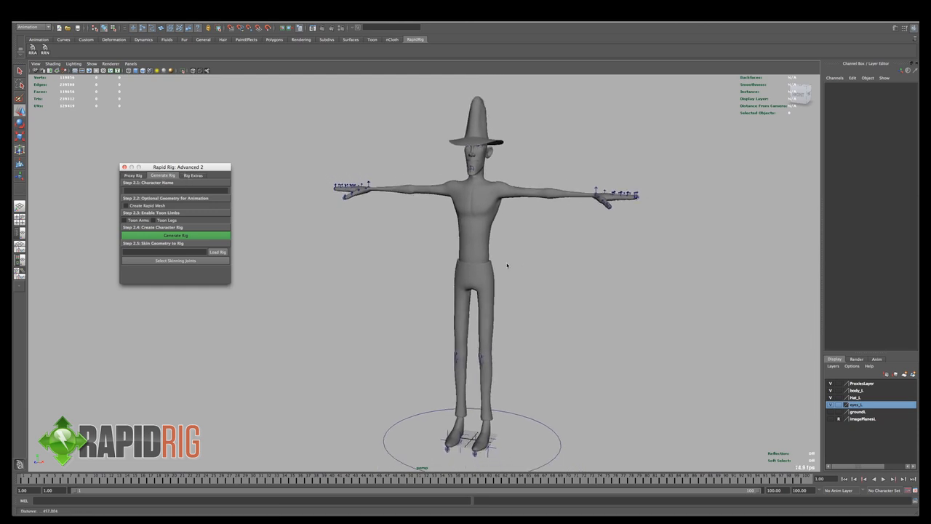
{"action": "left_click_drag", "start_coordinate": [507, 265], "coordinate": [515, 263], "text": "alt"}
{"action": "left_click", "coordinate": [159, 190]}
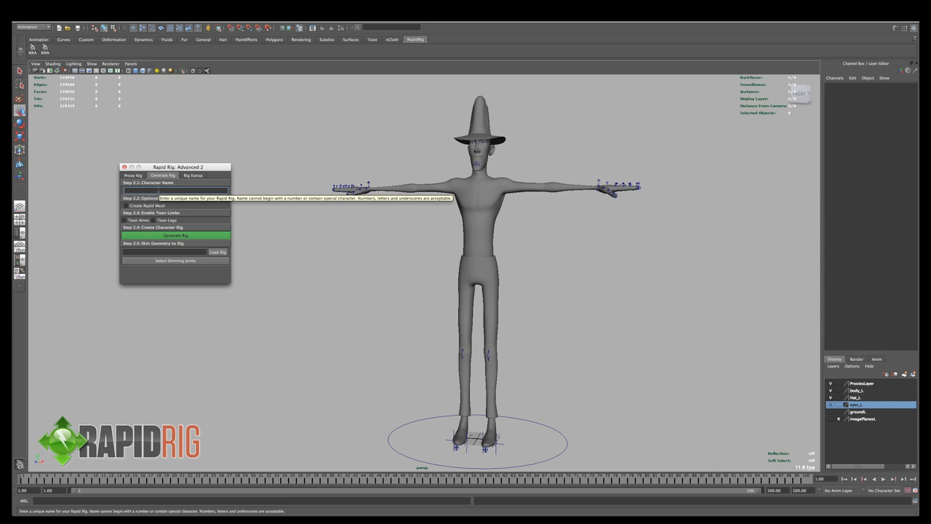
{"action": "type", "text": "cowboy"}
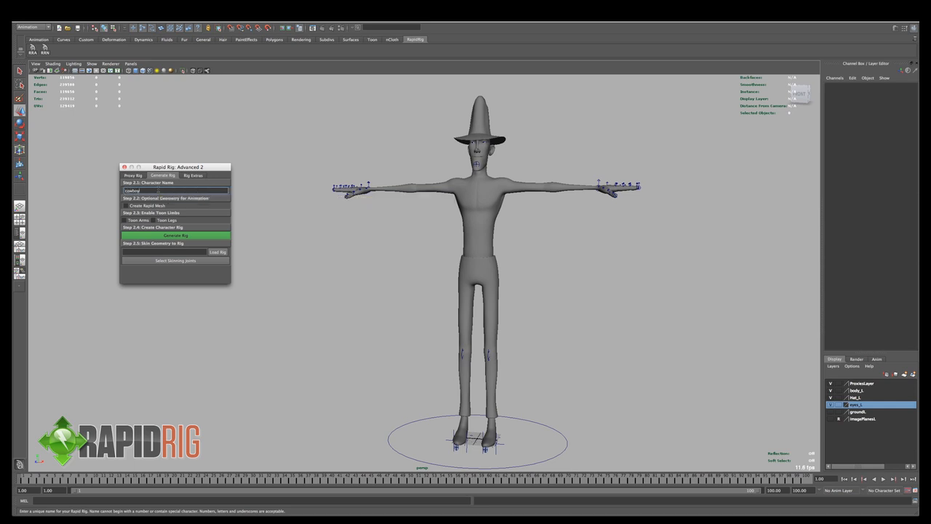
- Enable Create Rapid Mesh and turn on both Toon Arms and Toon Legs for the character rig
{"action": "left_click_drag", "start_coordinate": [532, 231], "coordinate": [525, 231], "text": "alt"}
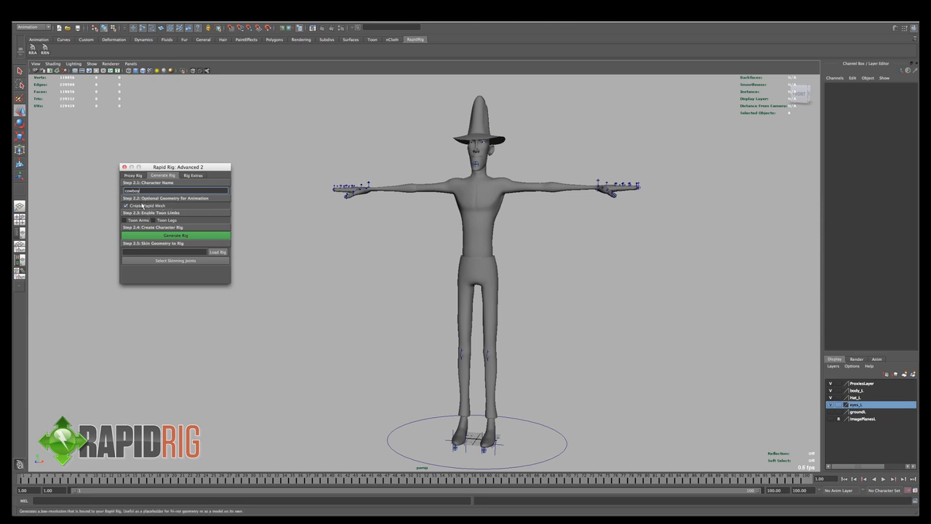
{"action": "left_click_drag", "start_coordinate": [602, 243], "coordinate": [588, 251], "text": "alt"}
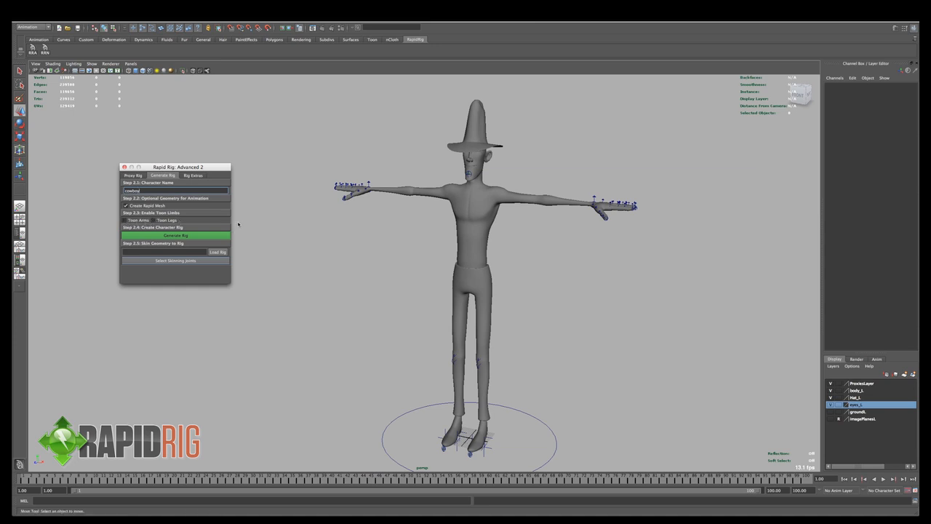
{"action": "left_click", "coordinate": [168, 220]}
{"action": "left_click", "coordinate": [136, 220]}
{"action": "left_click_drag", "start_coordinate": [305, 216], "coordinate": [364, 224], "text": "alt"}
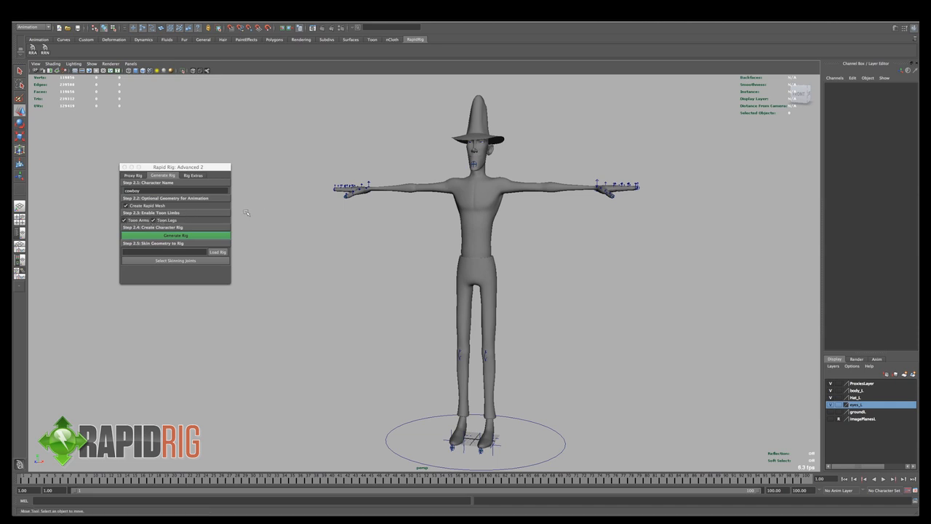
{"action": "mouse_move", "coordinate": [395, 235]}
{"action": "left_mouse_down", "text": "alt"}
{"action": "mouse_move", "coordinate": [405, 247]}
{"action": "mouse_move", "coordinate": [411, 239]}
{"action": "mouse_move", "coordinate": [395, 246]}
{"action": "left_mouse_up", "text": "alt"}
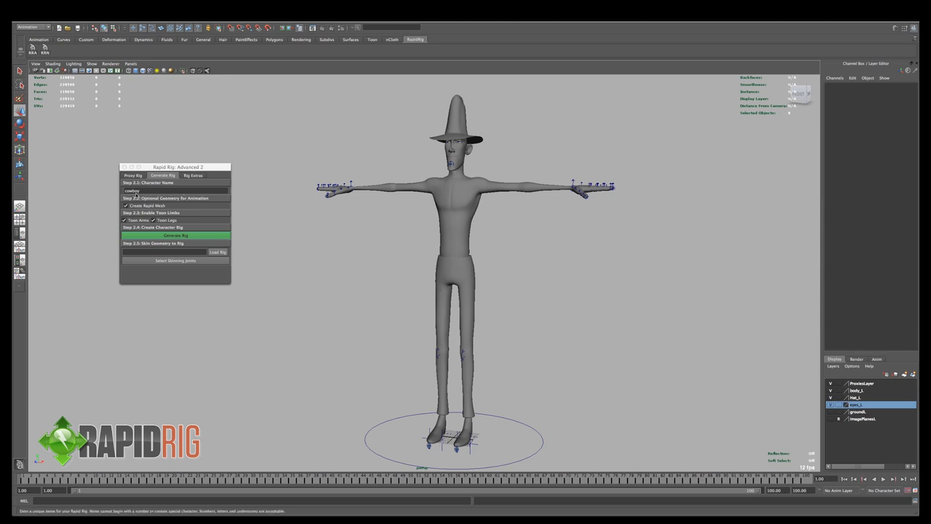
{"action": "left_click", "coordinate": [155, 192]}
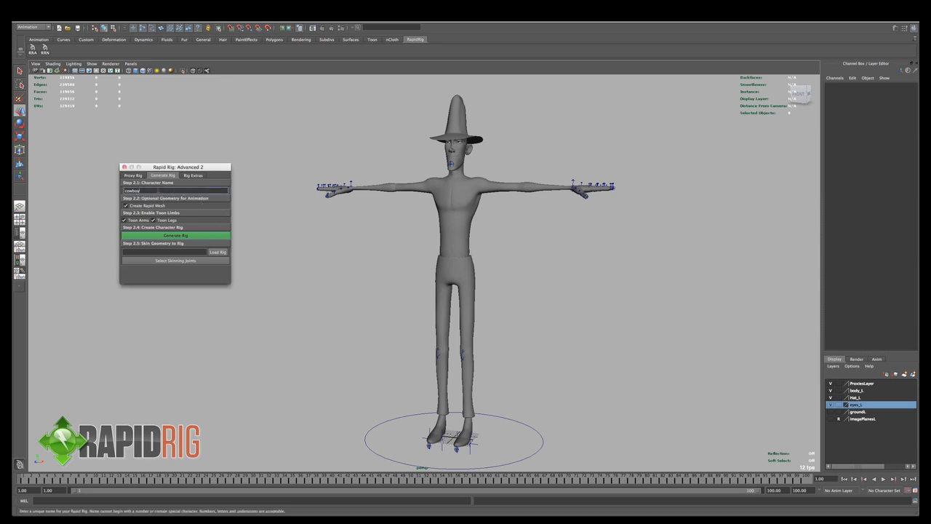
{"action": "double_click", "coordinate": [153, 193]}
{"action": "type", "text": "*&$%$"}
{"action": "key", "text": "BackSpace"}
{"action": "key", "text": "BackSpace"}
{"action": "key", "text": "BackSpace"}
{"action": "key", "text": "BackSpace"}
{"action": "key", "text": "BackSpace"}
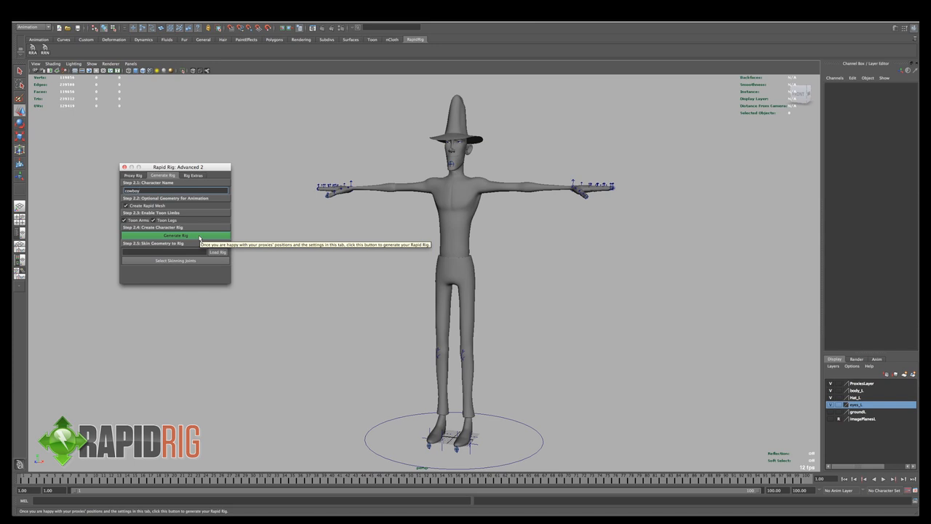
- Generate the rig without saving the proxies, and accept generating a single hierarchy joint set
{"action": "left_click", "coordinate": [200, 237]}
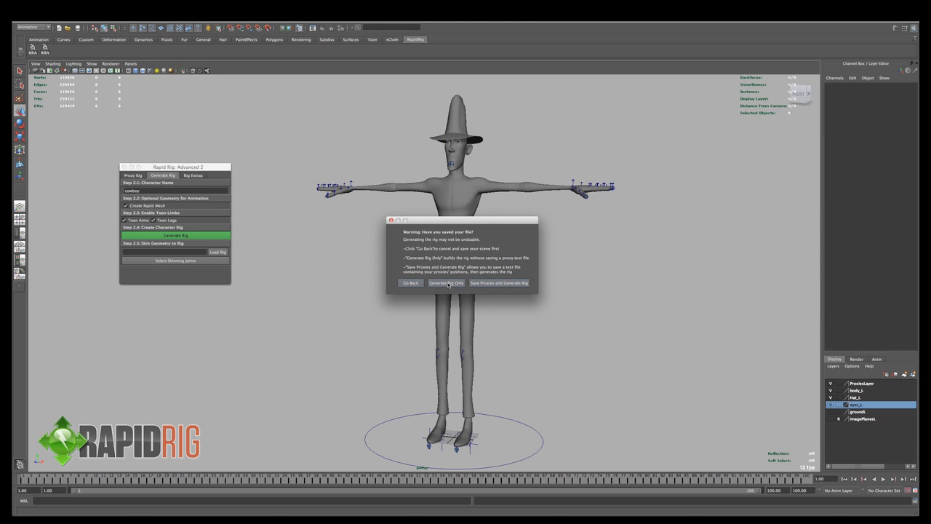
{"action": "left_click", "coordinate": [447, 284]}
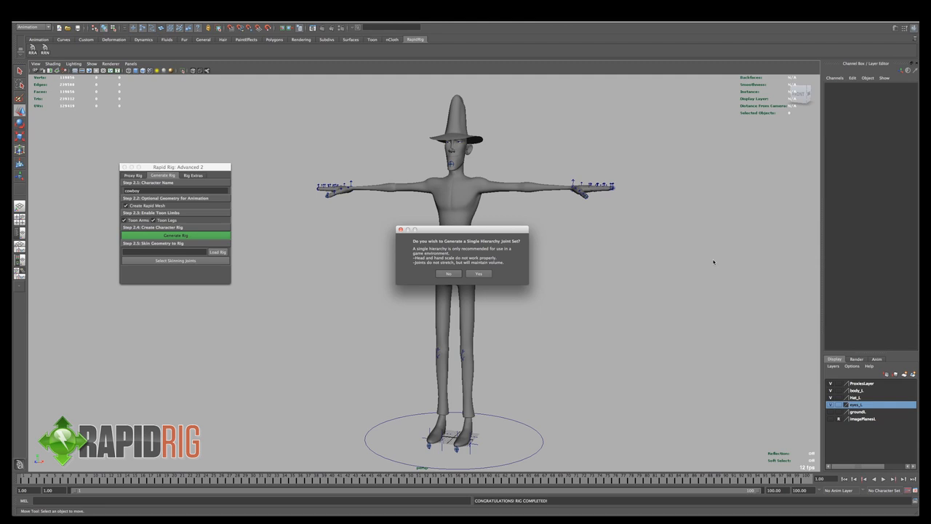
{"action": "left_click", "coordinate": [479, 274]}
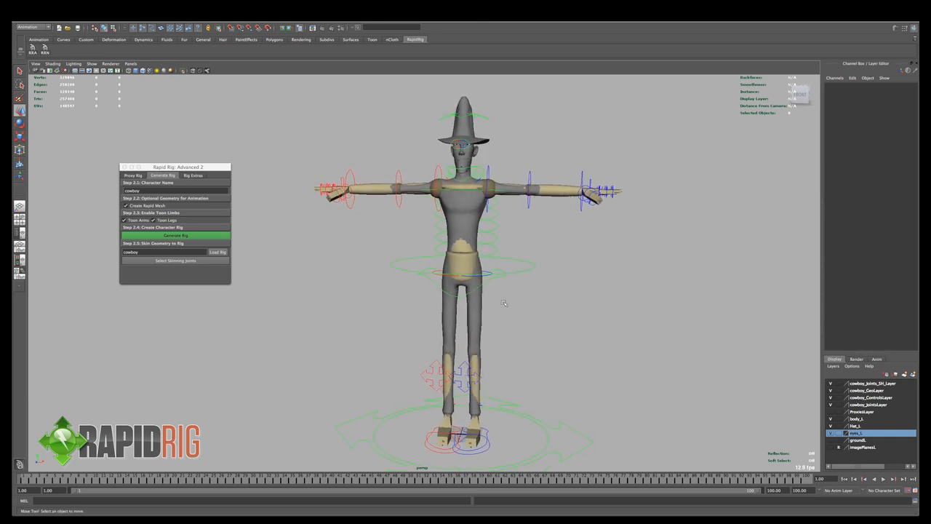
{"action": "left_click_drag", "start_coordinate": [512, 363], "coordinate": [447, 347], "text": "alt"}
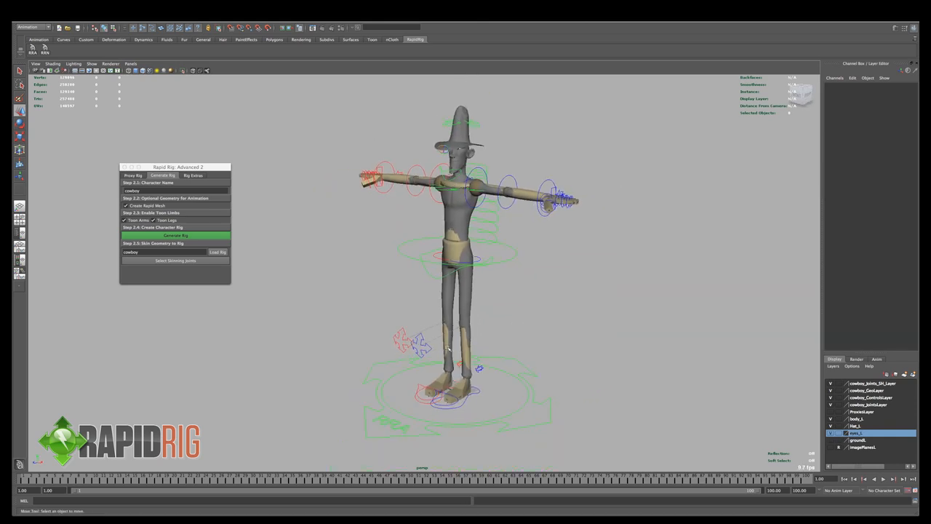
{"action": "left_click_drag", "start_coordinate": [518, 255], "coordinate": [555, 290], "text": "alt"}
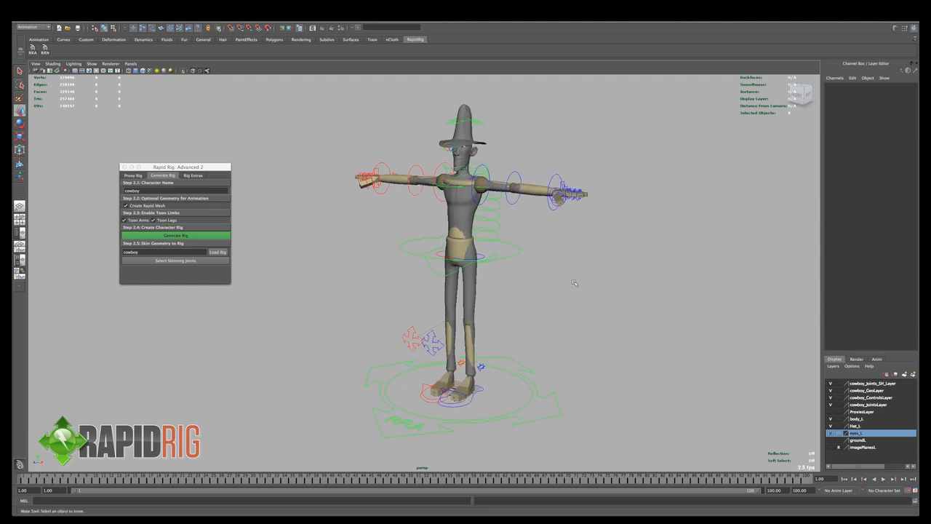
- Hide the cowboy_Joints_SH_Layer, cowboy_GeoLayer and cowboy_ControlsLayer display layers
{"action": "left_click", "coordinate": [880, 385]}
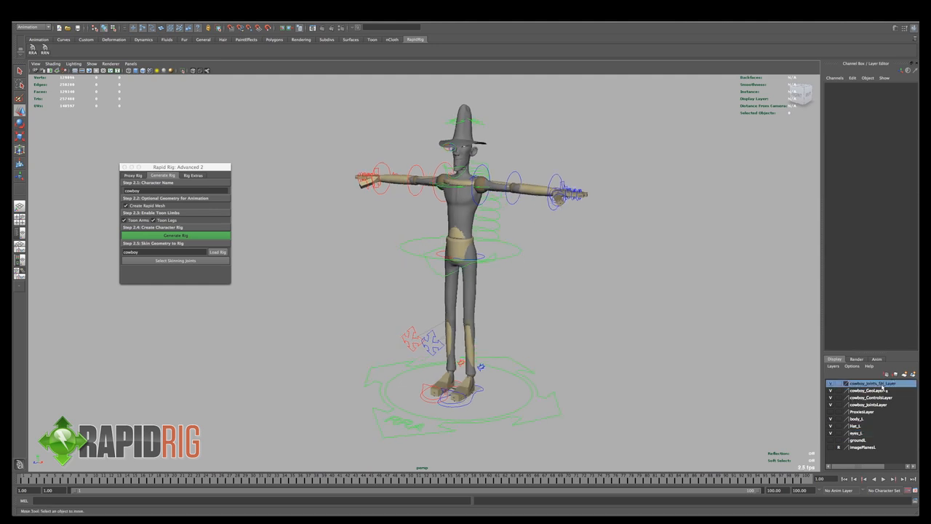
{"action": "left_click", "coordinate": [877, 391]}
{"action": "left_click", "coordinate": [875, 397]}
{"action": "left_click", "coordinate": [874, 405]}
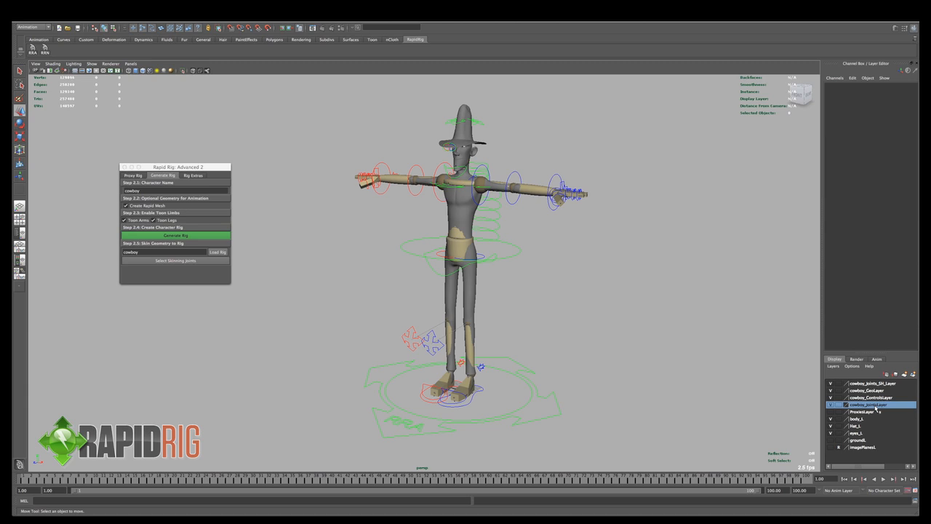
{"action": "left_click", "coordinate": [872, 384]}
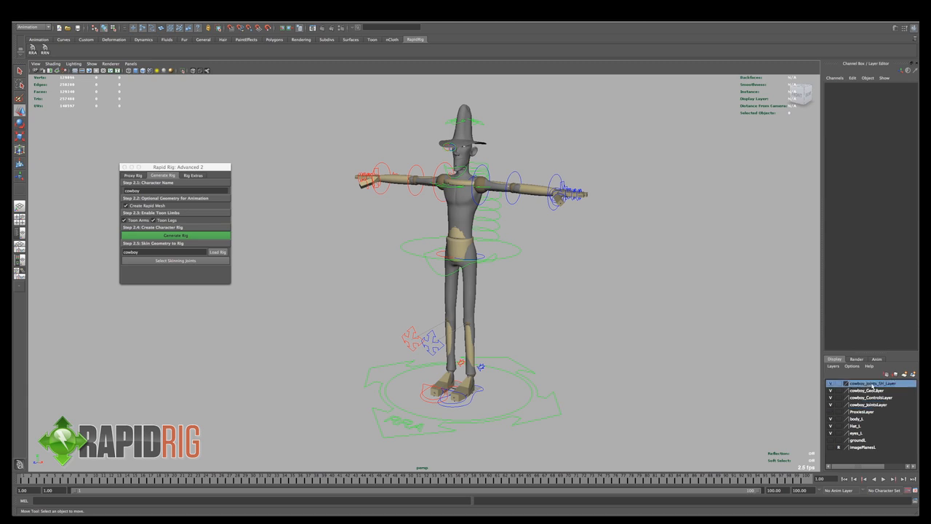
{"action": "left_click", "coordinate": [830, 391]}
{"action": "left_click", "coordinate": [831, 398]}
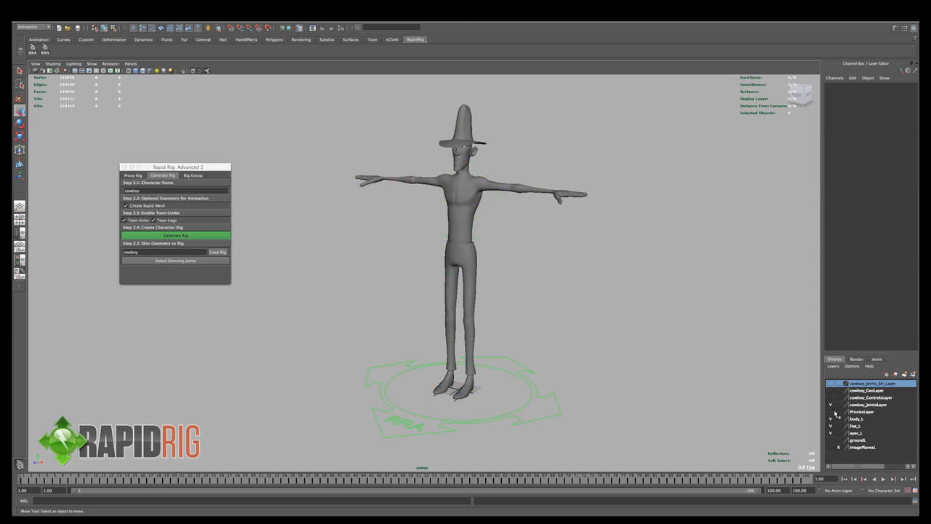
- Select the cowboy_JointsLayer and turn on X-ray joint display over the shaded character
{"action": "left_click", "coordinate": [864, 405]}
{"action": "left_click_drag", "start_coordinate": [659, 344], "coordinate": [570, 328], "text": "alt"}
{"action": "key", "text": "4"}
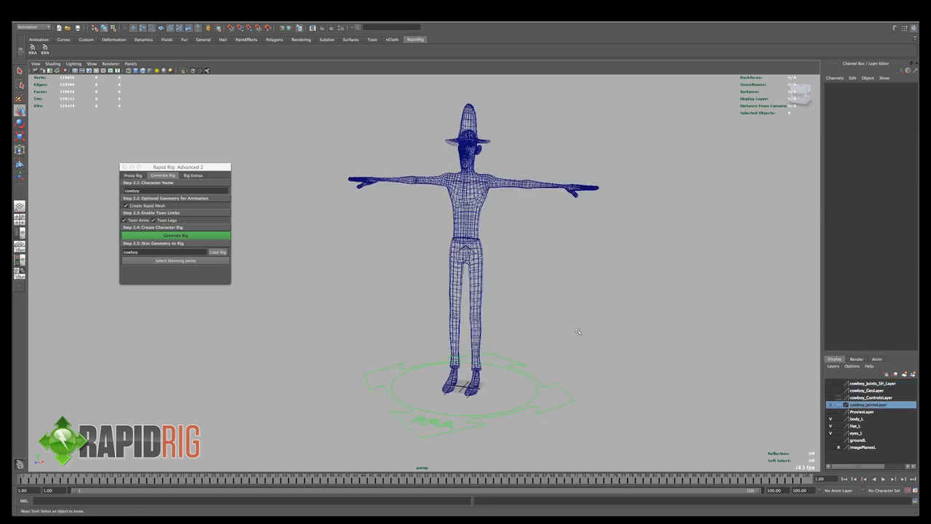
{"action": "key", "text": "5"}
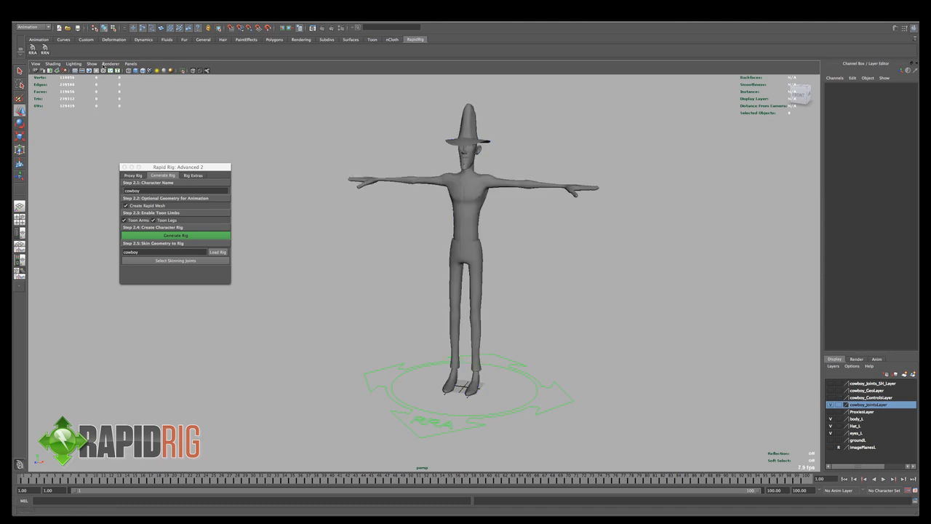
{"action": "left_click", "coordinate": [59, 65]}
{"action": "left_click", "coordinate": [84, 146]}
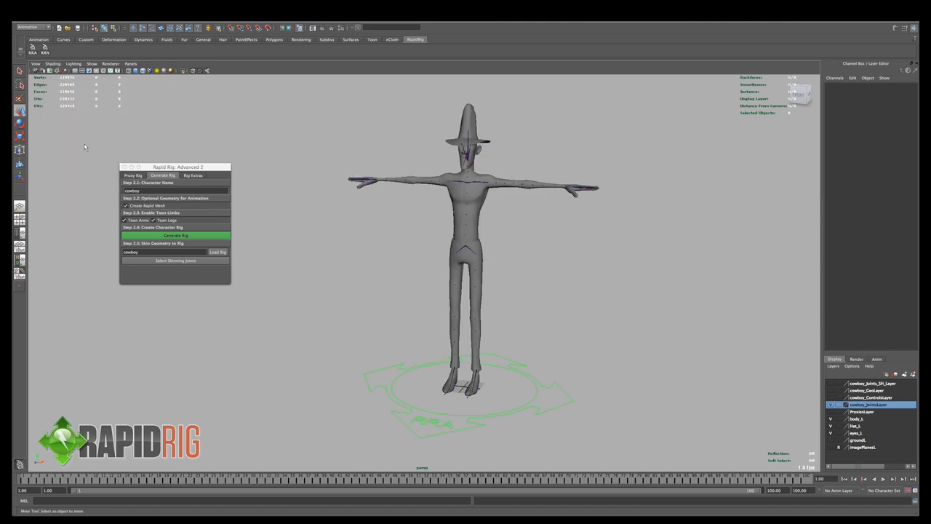
- Set the joint display scale to 1.50 for the whole scene
{"action": "right_click_drag", "start_coordinate": [437, 208], "coordinate": [511, 224], "text": "alt"}
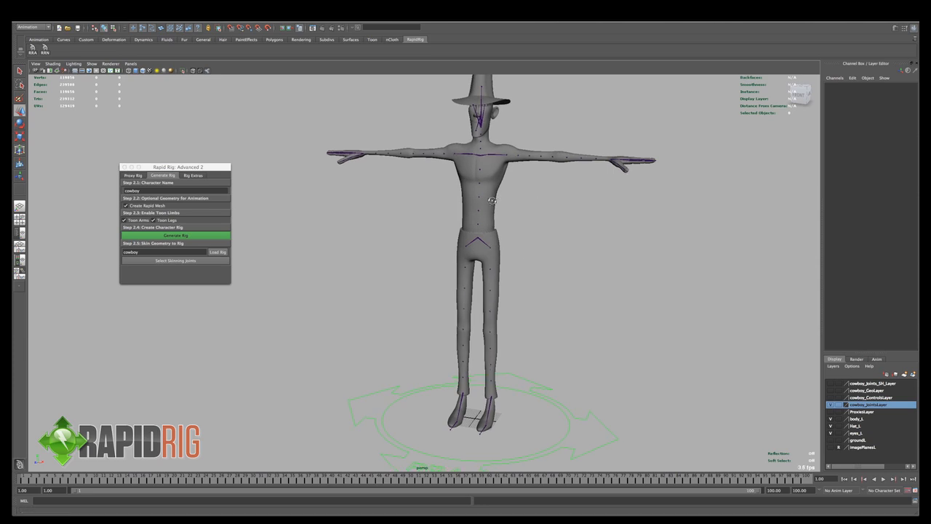
{"action": "mouse_move", "coordinate": [537, 204]}
{"action": "left_mouse_down", "text": "alt"}
{"action": "mouse_move", "coordinate": [526, 203]}
{"action": "mouse_move", "coordinate": [530, 214]}
{"action": "left_mouse_up", "text": "alt"}
{"action": "middle_click_drag", "start_coordinate": [529, 215], "coordinate": [522, 246], "text": "alt"}
{"action": "right_click_drag", "start_coordinate": [522, 246], "coordinate": [502, 236], "text": "alt"}
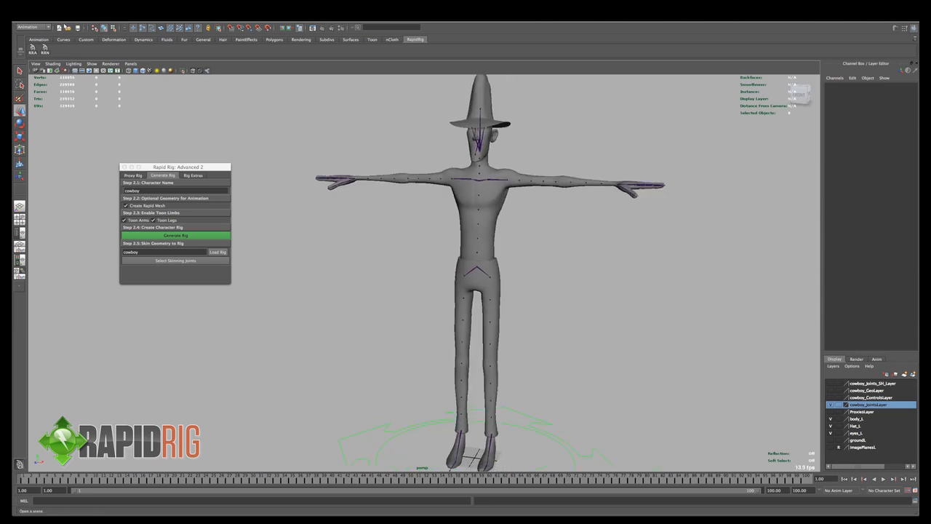
{"action": "left_click", "coordinate": [92, 63]}
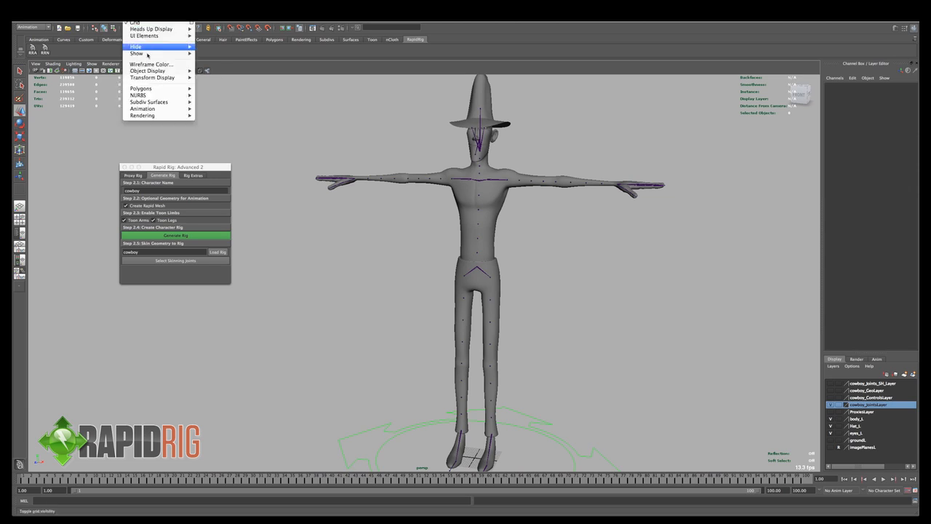
{"action": "mouse_move", "coordinate": [154, 98]}
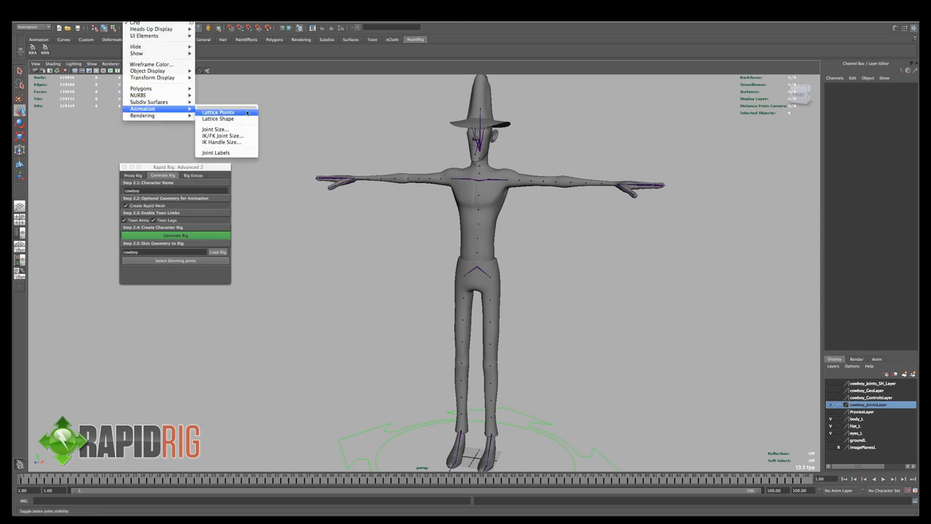
{"action": "left_click", "coordinate": [218, 131]}
{"action": "left_click_drag", "start_coordinate": [331, 201], "coordinate": [300, 200]}
{"action": "type", "text": "2"}
{"action": "key", "text": "Return"}
{"action": "type", "text": "1.5"}
{"action": "key", "text": "Return"}
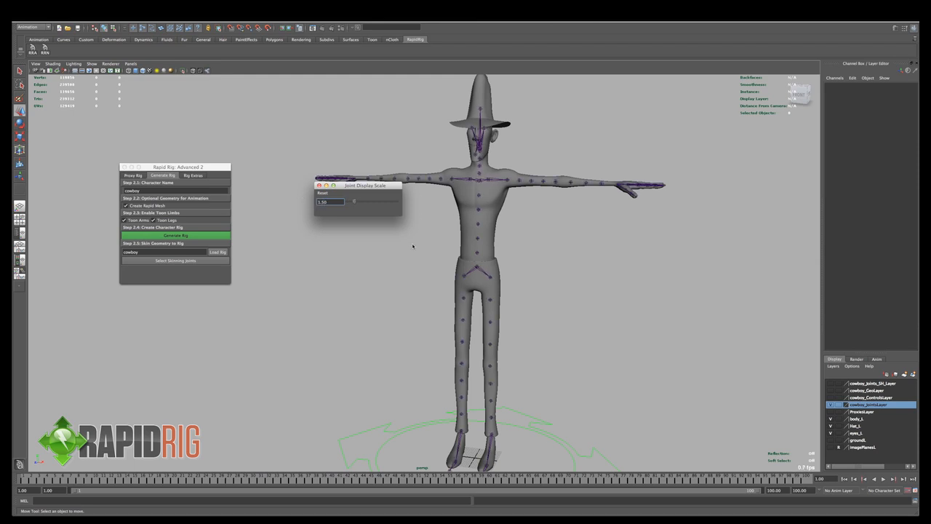
{"action": "left_click", "coordinate": [319, 186]}
- Show the ProxiesLayer and hide the body_L layer, keeping the viewport shaded
{"action": "left_click_drag", "start_coordinate": [609, 175], "coordinate": [413, 329], "text": "alt"}
{"action": "left_click_drag", "start_coordinate": [440, 399], "coordinate": [498, 362], "text": "alt"}
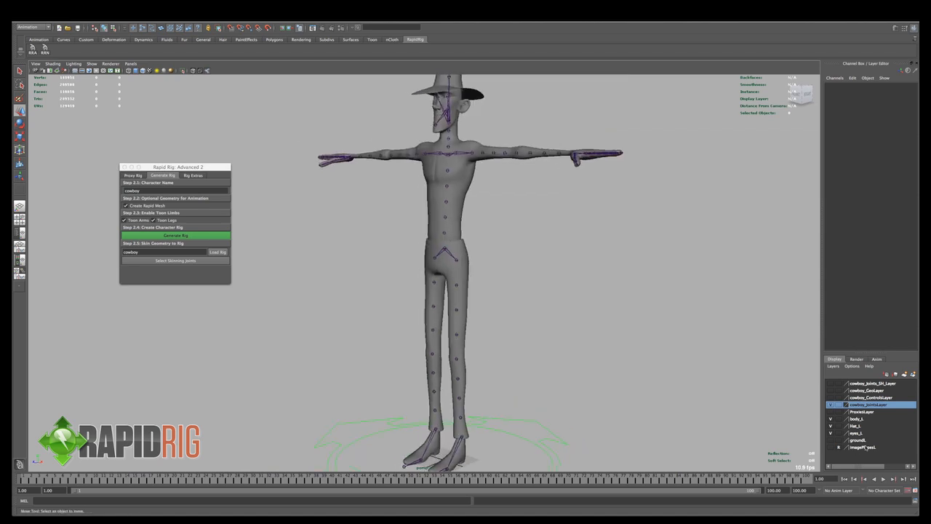
{"action": "left_click", "coordinate": [832, 412]}
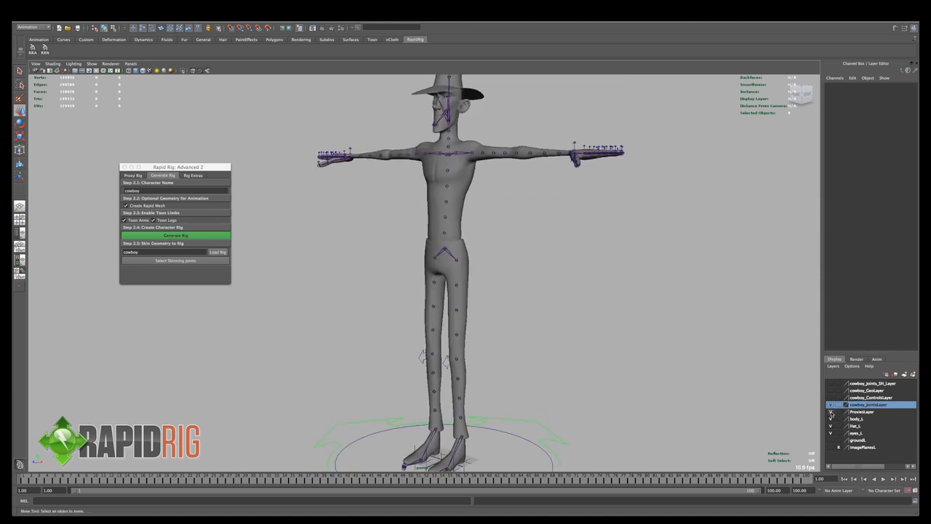
{"action": "key", "text": "4"}
{"action": "key", "text": "5"}
{"action": "left_click", "coordinate": [831, 419]}
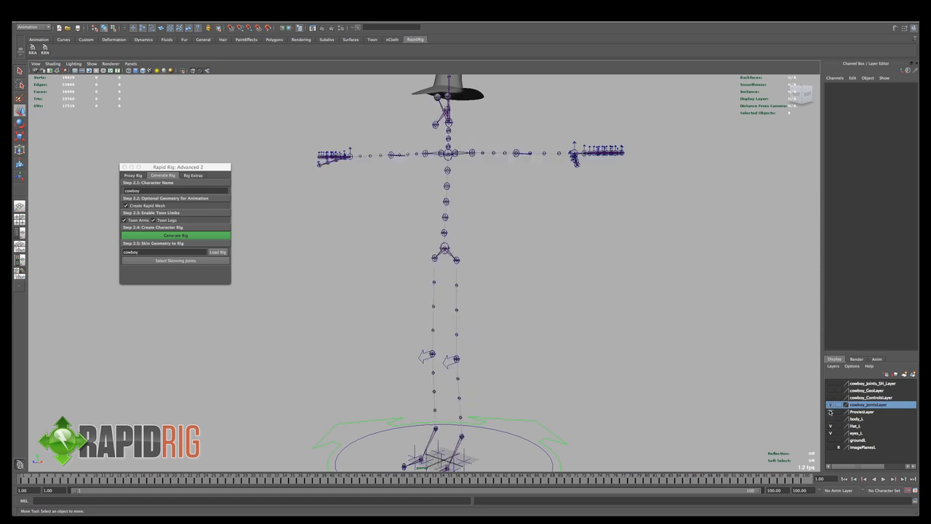
- Toggle the cowboy_JointsLayer visibility off and on to compare the generated joints with the proxies
{"action": "left_click", "coordinate": [831, 405]}
{"action": "left_click", "coordinate": [831, 405]}
{"action": "left_click", "coordinate": [831, 405]}
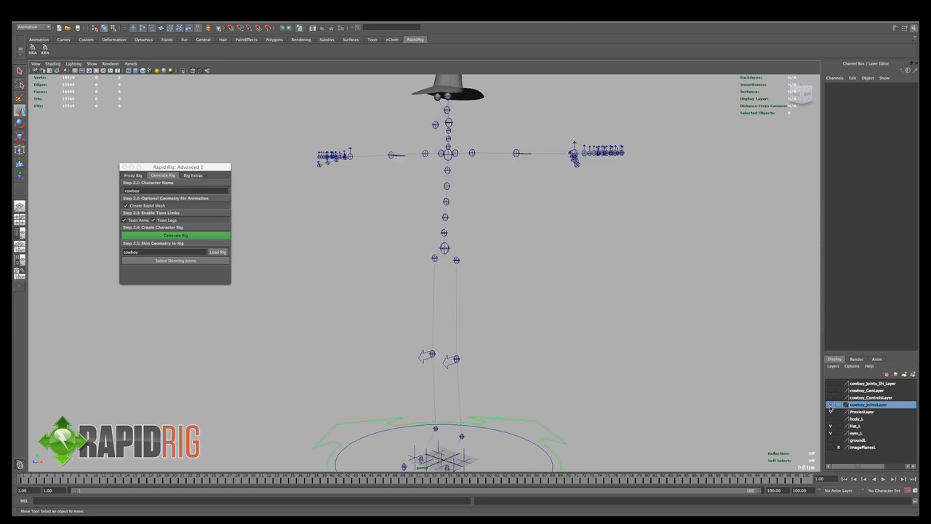
{"action": "left_click", "coordinate": [831, 405]}
{"action": "left_click_drag", "start_coordinate": [499, 266], "coordinate": [495, 267], "text": "alt"}
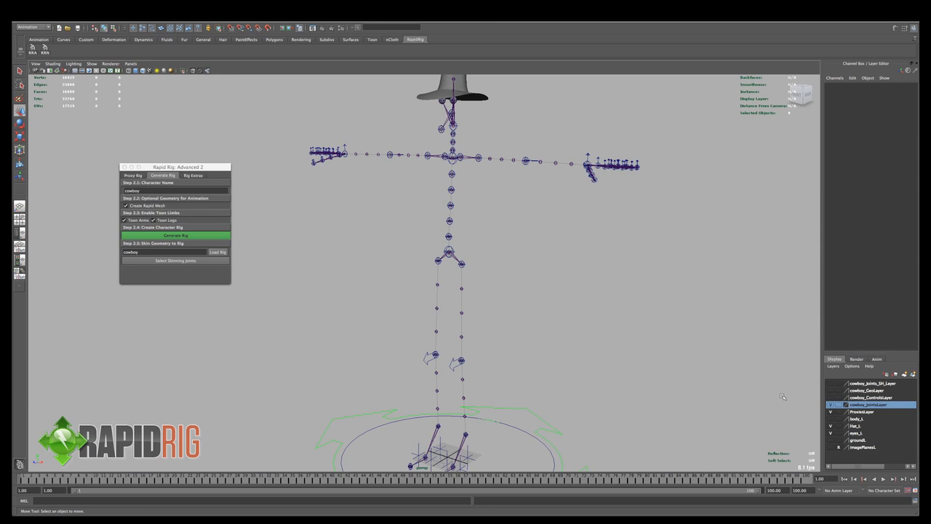
{"action": "left_click", "coordinate": [831, 406]}
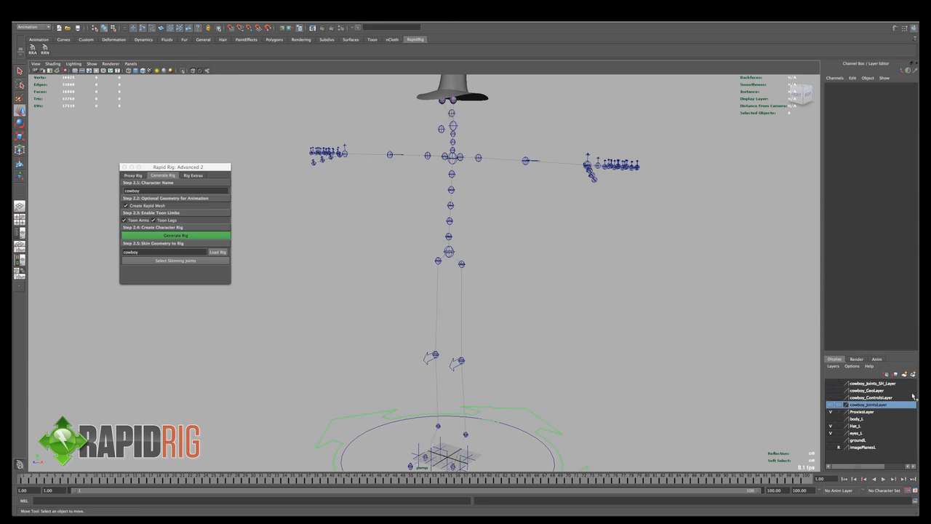
{"action": "left_click", "coordinate": [830, 405]}
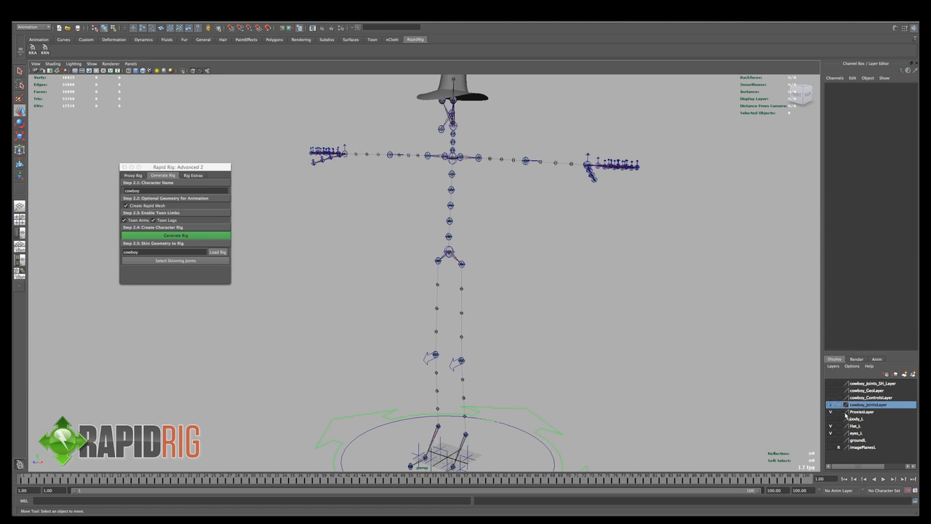
- Hide the ProxiesLayer and show the body_L layer so the generated joints appear inside the character mesh
{"action": "left_click", "coordinate": [831, 412]}
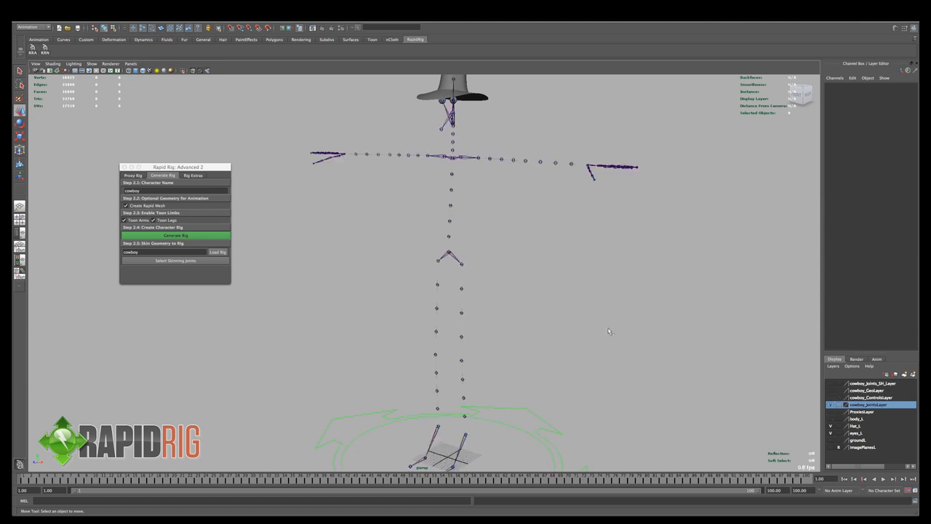
{"action": "left_click", "coordinate": [830, 419]}
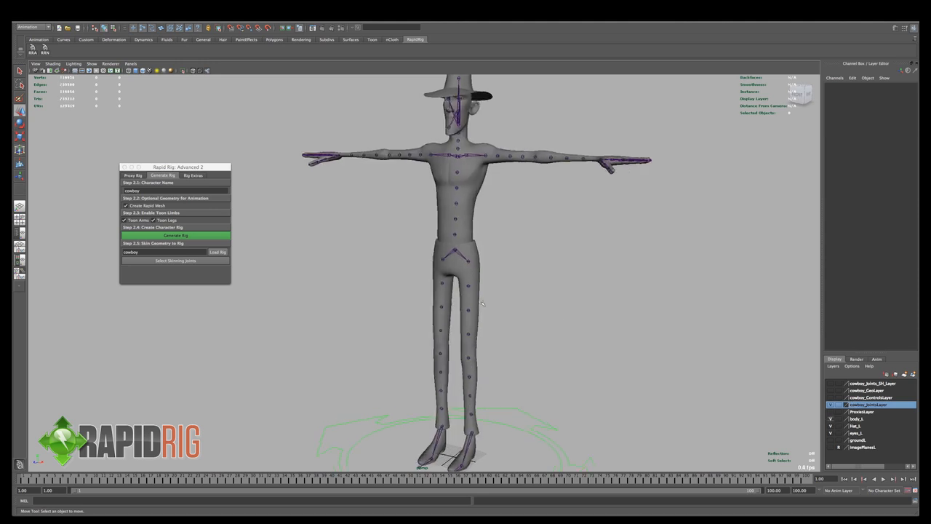
- Select joints along the left upper leg one after another to inspect them, without any transform manipulator
{"action": "right_click_drag", "start_coordinate": [481, 303], "coordinate": [477, 274], "text": "alt"}
{"action": "left_click", "coordinate": [474, 288]}
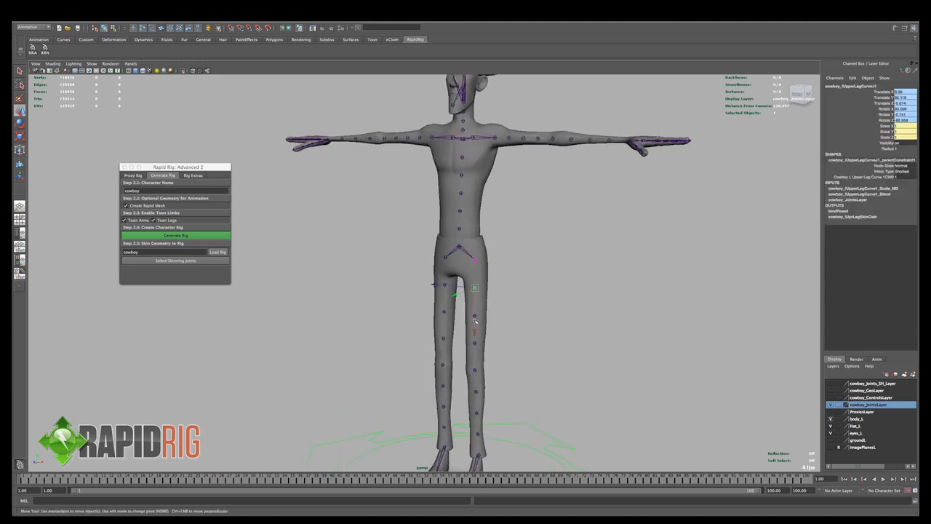
{"action": "key", "text": "q"}
{"action": "left_click", "coordinate": [476, 343]}
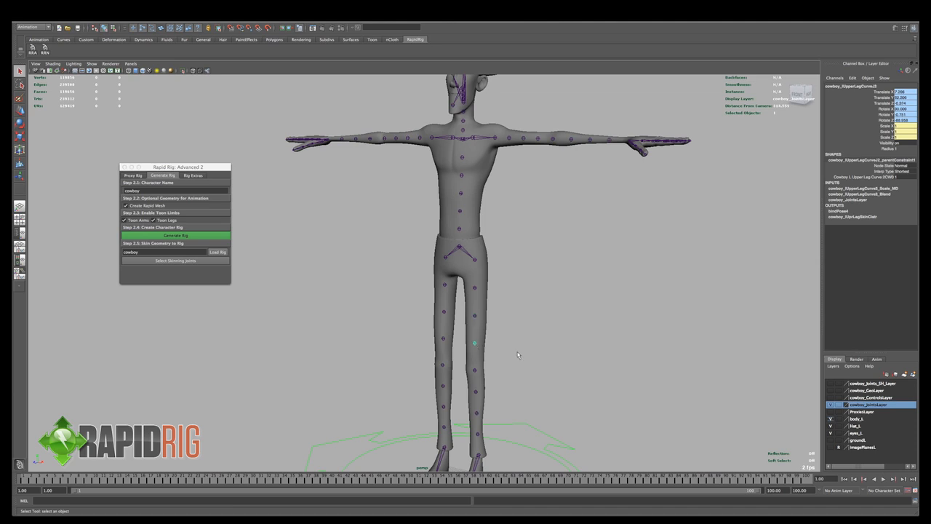
- Try rotating the left wrist joint directly, undo the rotation and clear the selection
{"action": "left_click", "coordinate": [609, 143]}
{"action": "left_click_drag", "start_coordinate": [609, 145], "coordinate": [612, 191], "text": "alt"}
{"action": "left_click", "coordinate": [613, 191]}
{"action": "key", "text": "e"}
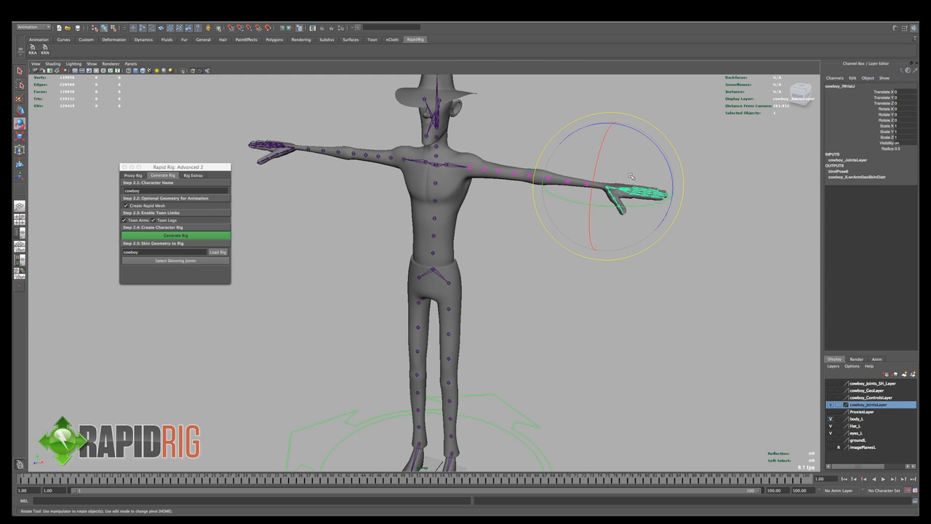
{"action": "mouse_move", "coordinate": [631, 176]}
{"action": "left_mouse_down"}
{"action": "mouse_move", "coordinate": [630, 184]}
{"action": "mouse_move", "coordinate": [627, 175]}
{"action": "left_mouse_up"}
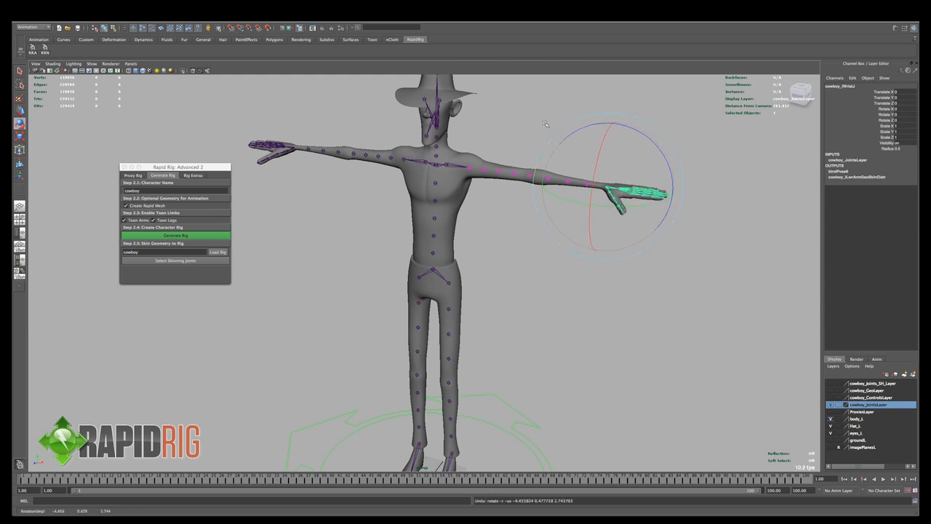
{"action": "left_click", "coordinate": [528, 104]}
{"action": "left_click_drag", "start_coordinate": [515, 145], "coordinate": [546, 154], "text": "alt"}
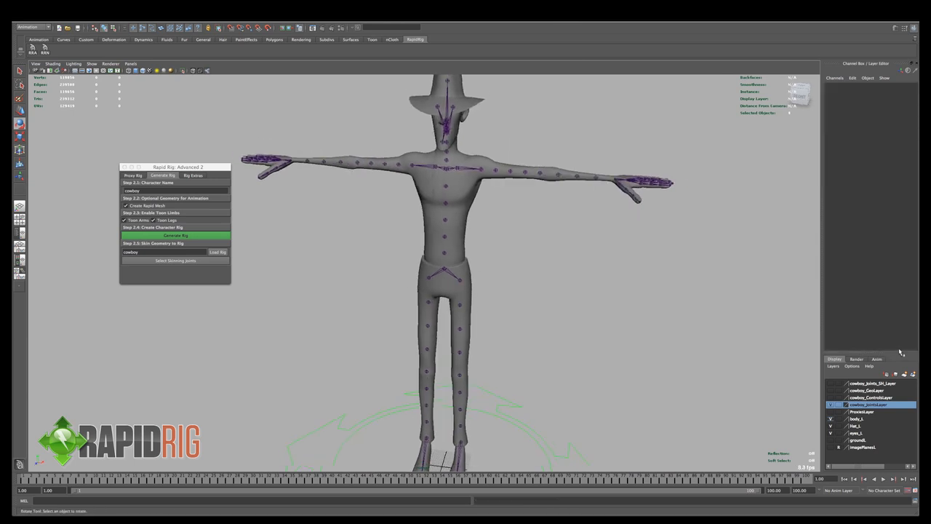
- Show the cowboy_ControlsLayer, test-rotate a control on the left hand, undo the rotation and deselect it
{"action": "left_click", "coordinate": [830, 397]}
{"action": "left_click_drag", "start_coordinate": [665, 283], "coordinate": [589, 233], "text": "alt"}
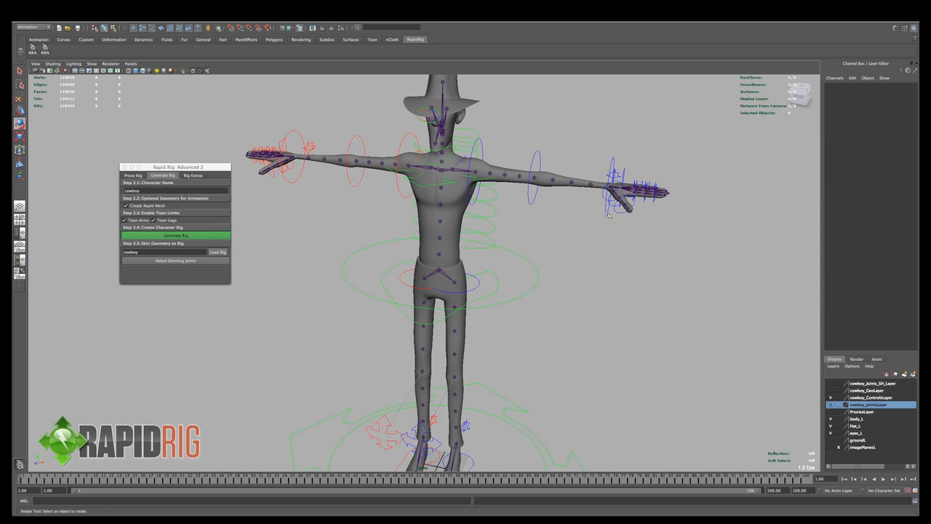
{"action": "left_click", "coordinate": [626, 194]}
{"action": "left_click_drag", "start_coordinate": [627, 193], "coordinate": [643, 166]}
{"action": "key", "text": "ctrl+z"}
{"action": "left_click", "coordinate": [666, 218]}
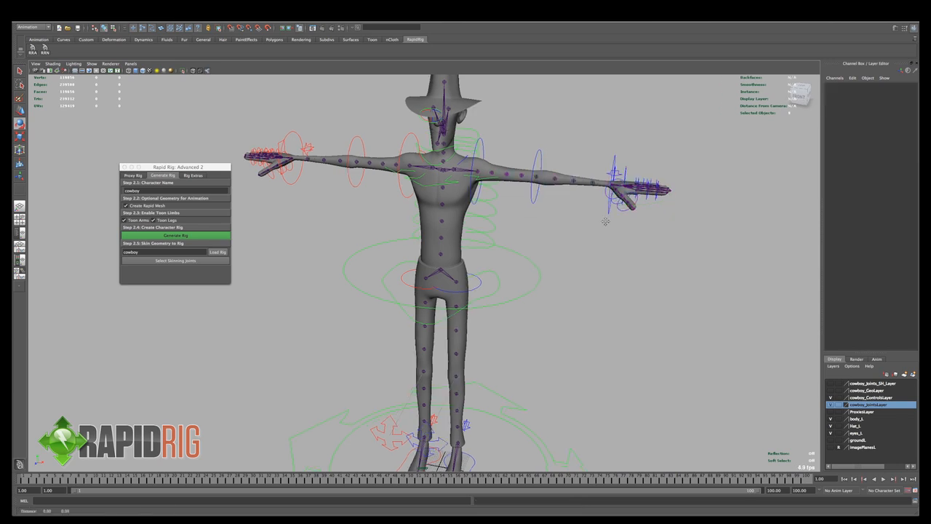
- Try rotating the left elbow FK control to bend the arm, undo the rotation and deselect it
{"action": "left_click_drag", "start_coordinate": [606, 222], "coordinate": [571, 198], "text": "alt"}
{"action": "left_click", "coordinate": [572, 176]}
{"action": "left_click_drag", "start_coordinate": [622, 158], "coordinate": [628, 192]}
{"action": "key", "text": "ctrl+z"}
{"action": "left_click", "coordinate": [664, 142]}
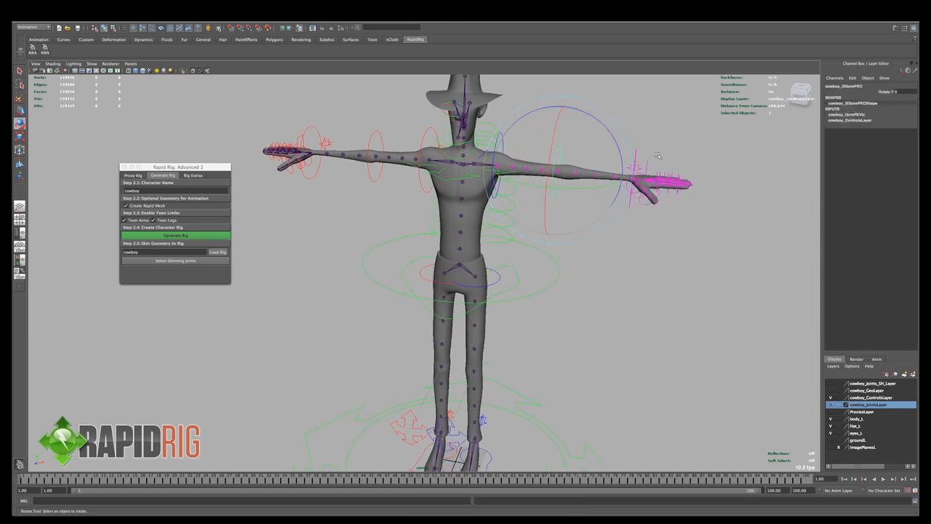
{"action": "middle_click_drag", "start_coordinate": [522, 335], "coordinate": [531, 328], "text": "alt"}
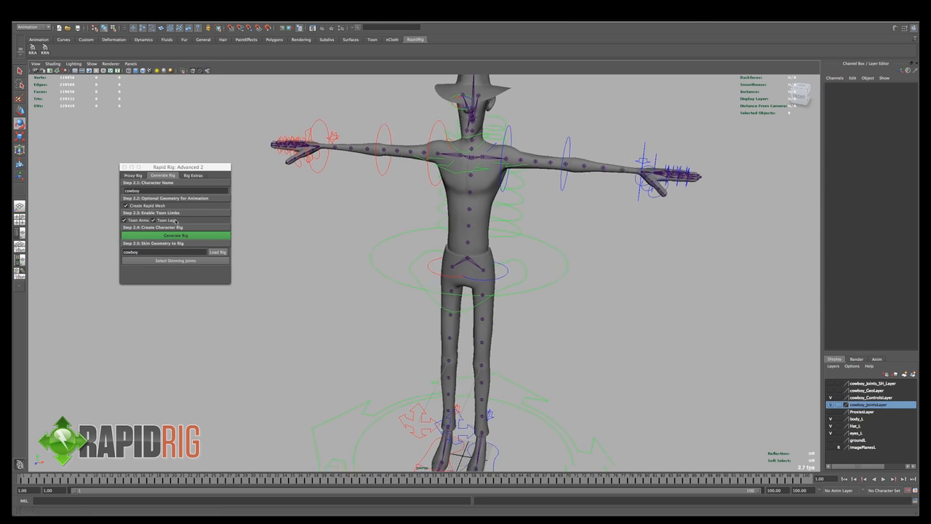
{"action": "left_click_drag", "start_coordinate": [586, 311], "coordinate": [547, 303], "text": "alt"}
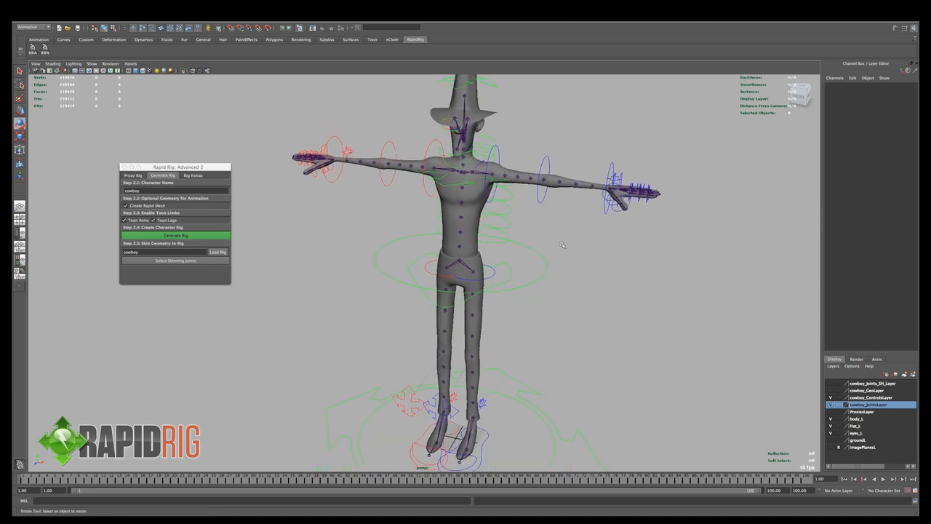
- Try rotating the left shoulder FK control, undo the rotation and clear the selection
{"action": "left_click", "coordinate": [502, 159]}
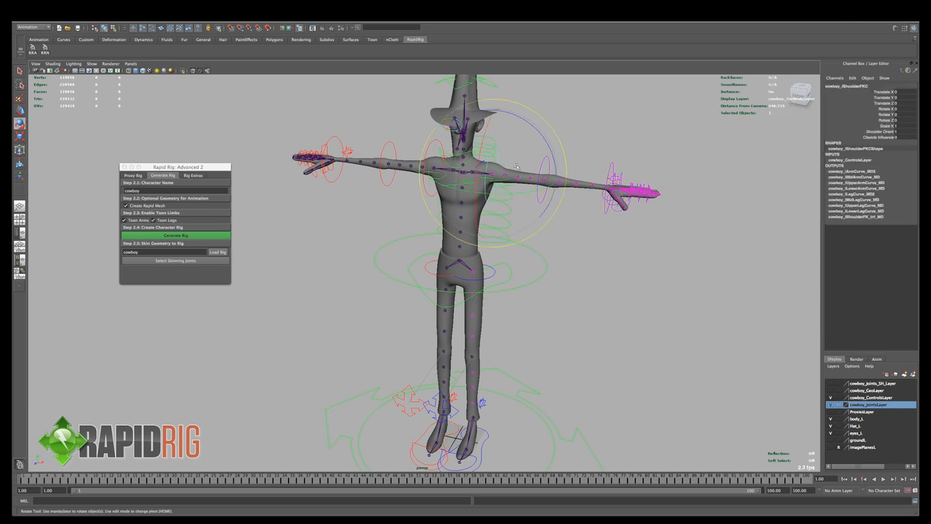
{"action": "left_click_drag", "start_coordinate": [505, 163], "coordinate": [539, 170]}
{"action": "key", "text": "ctrl+z"}
{"action": "key", "text": "ctrl+z"}
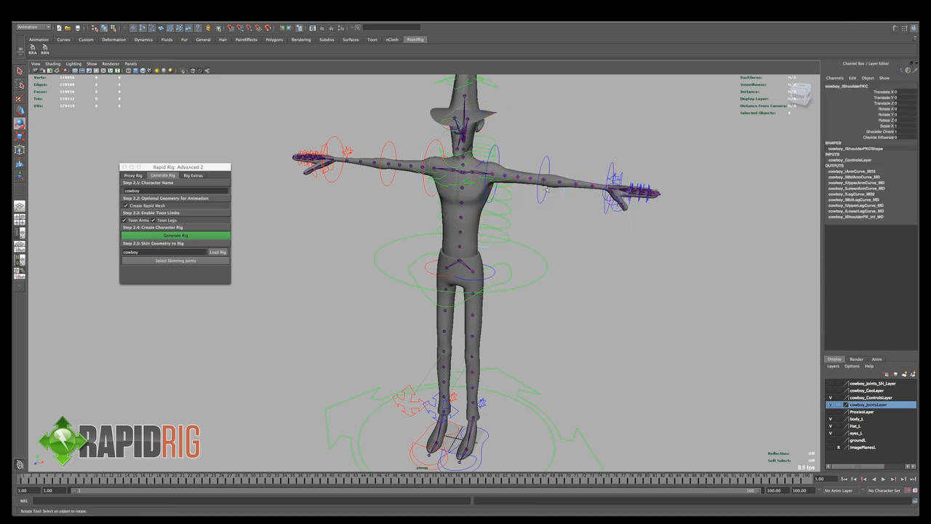
{"action": "middle_click_drag", "start_coordinate": [511, 232], "coordinate": [556, 220], "text": "alt"}
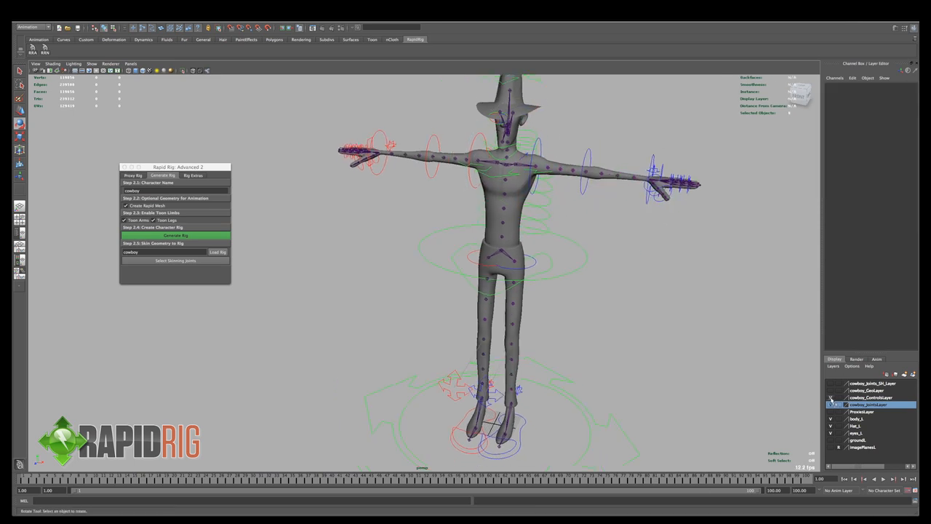
- Show and highlight the cowboy_GeoLayer, and hide the cowboy_ControlsLayer and cowboy_JointsLayer
{"action": "left_click", "coordinate": [831, 391]}
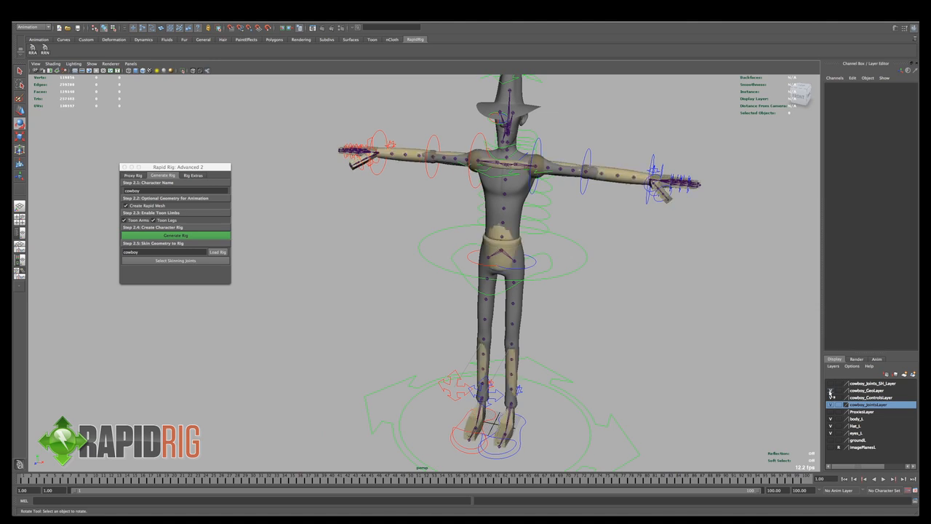
{"action": "left_click", "coordinate": [853, 391]}
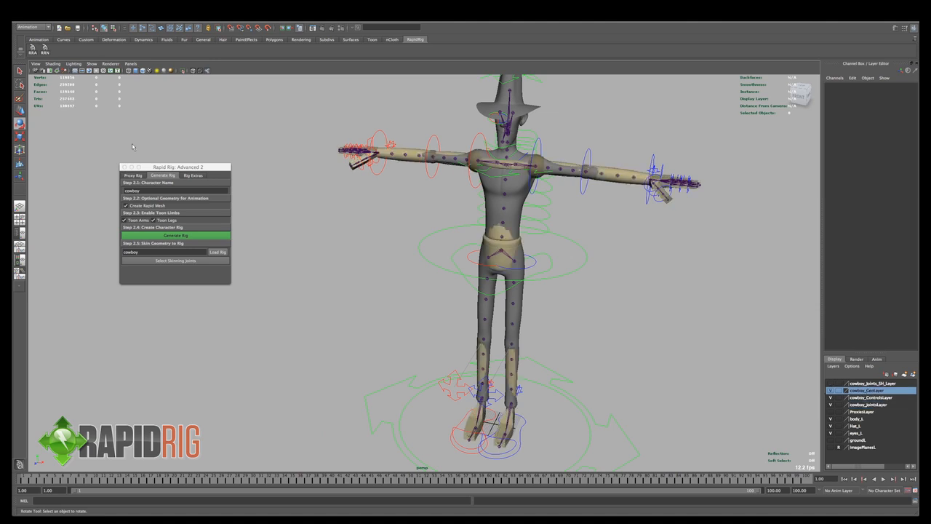
{"action": "left_click", "coordinate": [143, 206]}
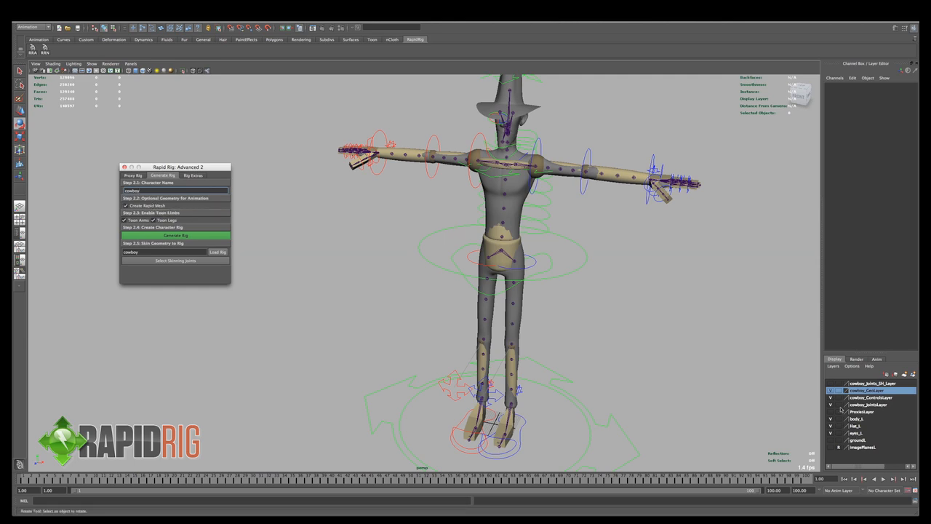
{"action": "left_click", "coordinate": [831, 398]}
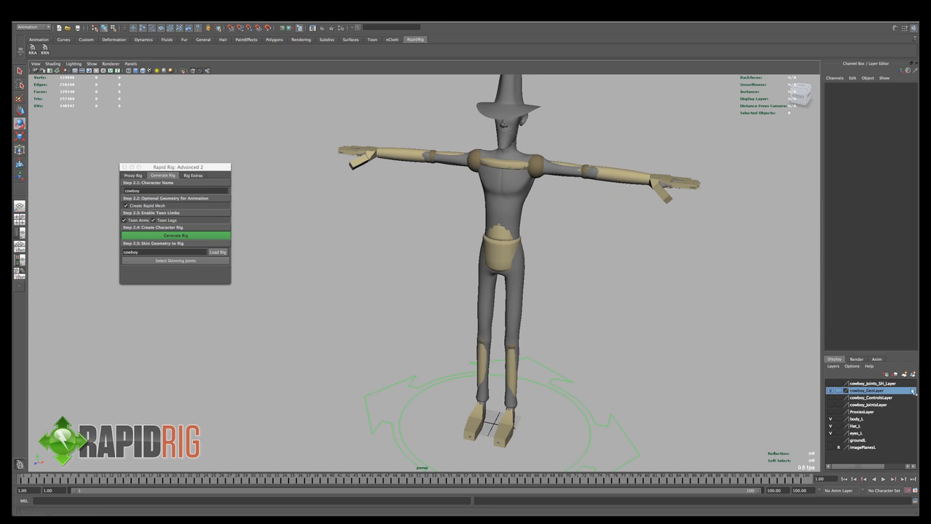
- Set the body_L, Hat_L and eyes_L layers to Reference so their geometry cannot be selected
{"action": "left_click", "coordinate": [838, 419]}
{"action": "left_click", "coordinate": [838, 419]}
{"action": "left_click", "coordinate": [838, 426]}
{"action": "left_click", "coordinate": [839, 425]}
- Select the rapid mesh pieces of the left shoulder, pelvis, lower arm and upper arm to examine their size attributes
{"action": "left_click", "coordinate": [539, 173]}
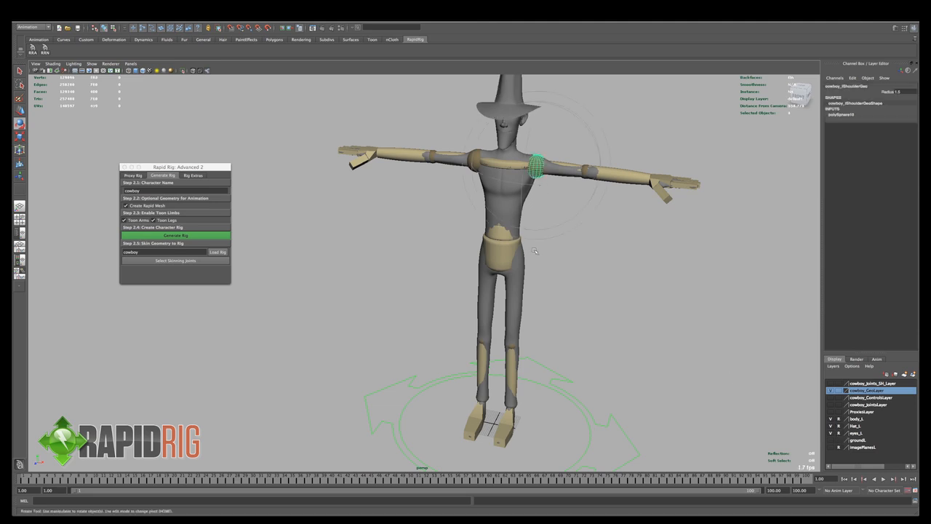
{"action": "left_click", "coordinate": [507, 256]}
{"action": "key", "text": "q"}
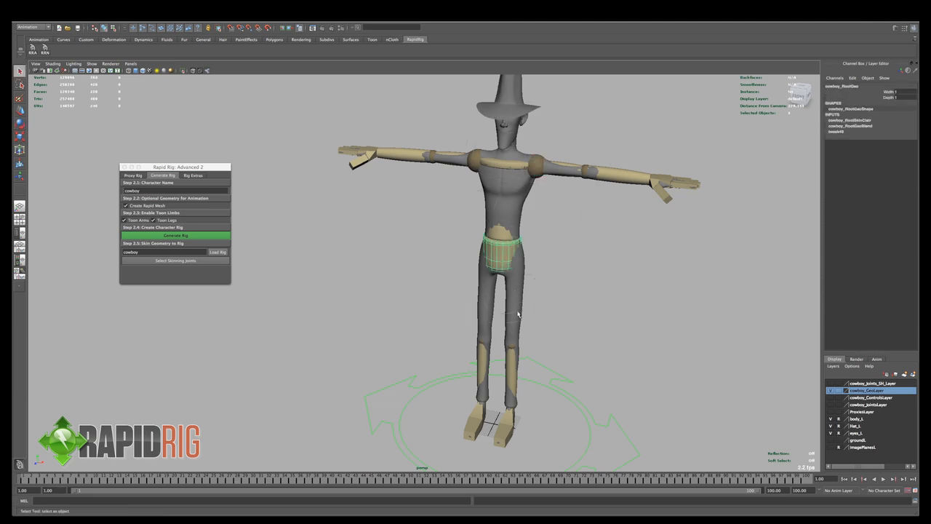
{"action": "left_click", "coordinate": [519, 287]}
{"action": "left_click", "coordinate": [630, 180]}
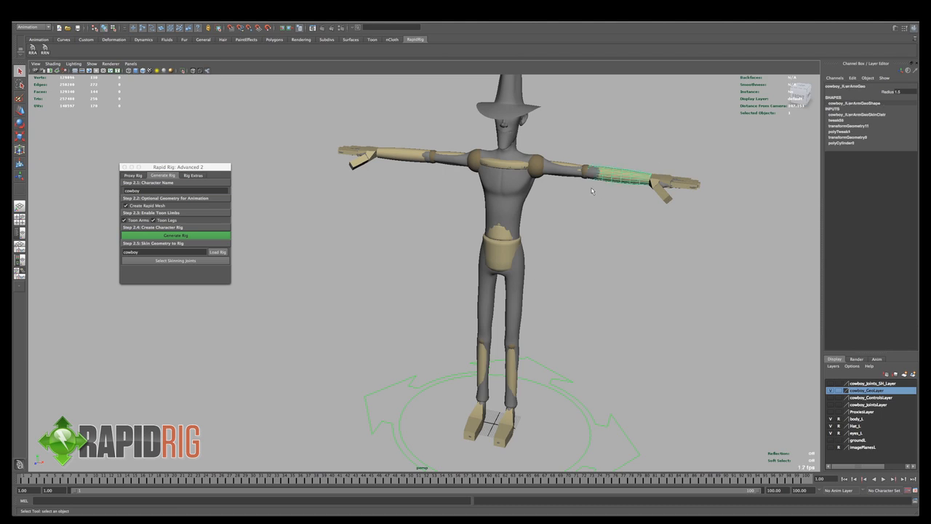
{"action": "left_click", "coordinate": [574, 167]}
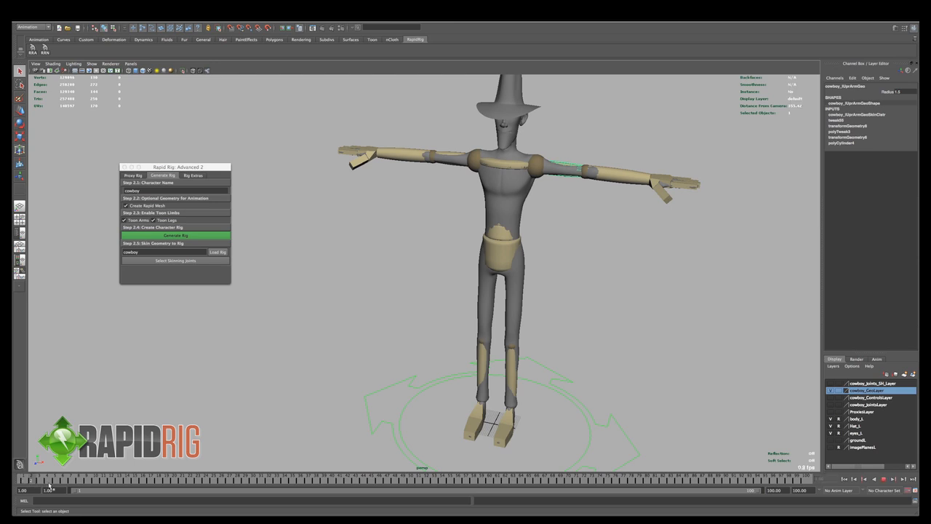
{"action": "left_click", "coordinate": [685, 284]}
- Adjust the Width and Depth of the pelvis rapid mesh, cowboy_RootGeo, to fit the body's hips
{"action": "middle_click_drag", "start_coordinate": [601, 241], "coordinate": [572, 265], "text": "alt"}
{"action": "right_click_drag", "start_coordinate": [572, 265], "coordinate": [687, 269], "text": "alt"}
{"action": "left_click", "coordinate": [509, 271]}
{"action": "left_click_drag", "start_coordinate": [510, 271], "coordinate": [534, 252], "text": "alt"}
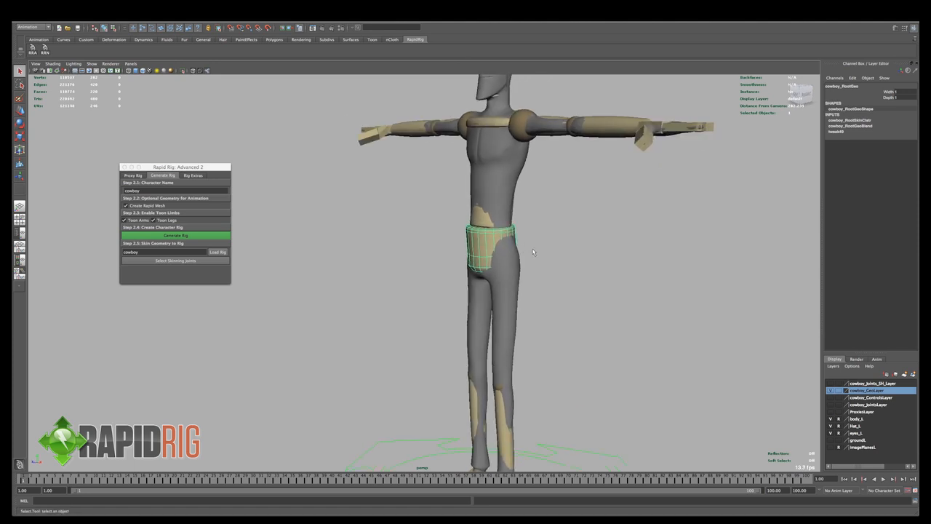
{"action": "left_click", "coordinate": [893, 90]}
{"action": "middle_click_drag", "start_coordinate": [570, 212], "coordinate": [569, 211]}
{"action": "left_click_drag", "start_coordinate": [594, 208], "coordinate": [577, 208], "text": "alt"}
{"action": "left_click", "coordinate": [893, 97]}
{"action": "middle_click_drag", "start_coordinate": [743, 156], "coordinate": [743, 158]}
{"action": "middle_click_drag", "start_coordinate": [582, 272], "coordinate": [582, 239], "text": "alt"}
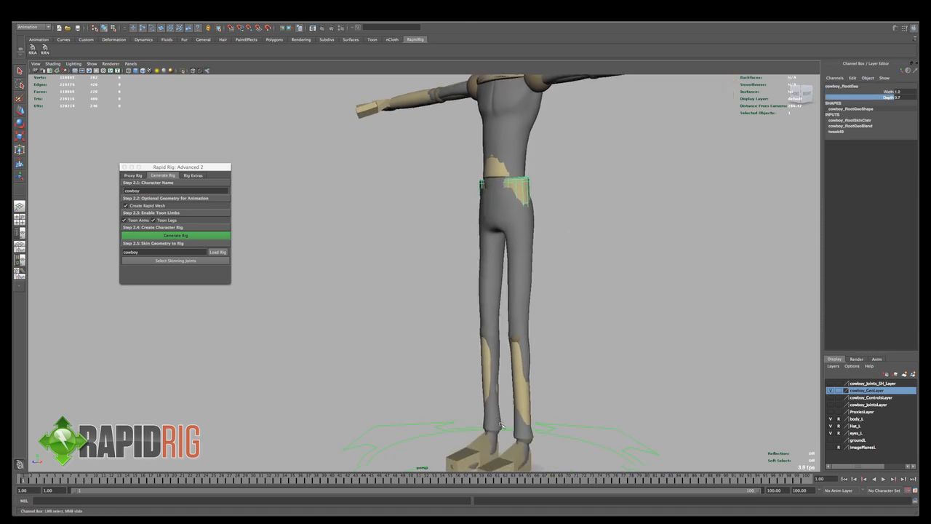
- Try enlarging the Radius of the left upper leg mesh on its own, and undo the change
{"action": "left_click", "coordinate": [524, 407]}
{"action": "mouse_move", "coordinate": [551, 400]}
{"action": "left_mouse_down", "text": "alt"}
{"action": "mouse_move", "coordinate": [529, 402]}
{"action": "mouse_move", "coordinate": [551, 402]}
{"action": "left_mouse_up", "text": "alt"}
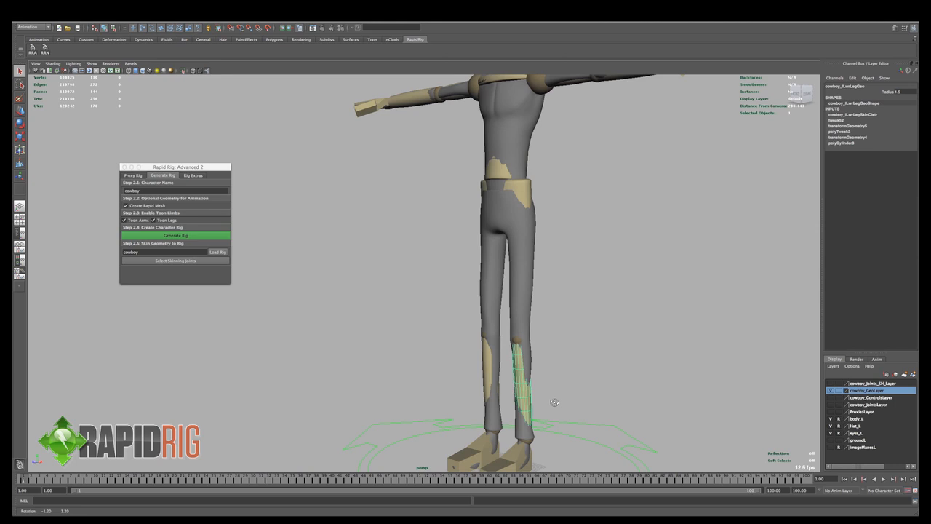
{"action": "left_click", "coordinate": [550, 294]}
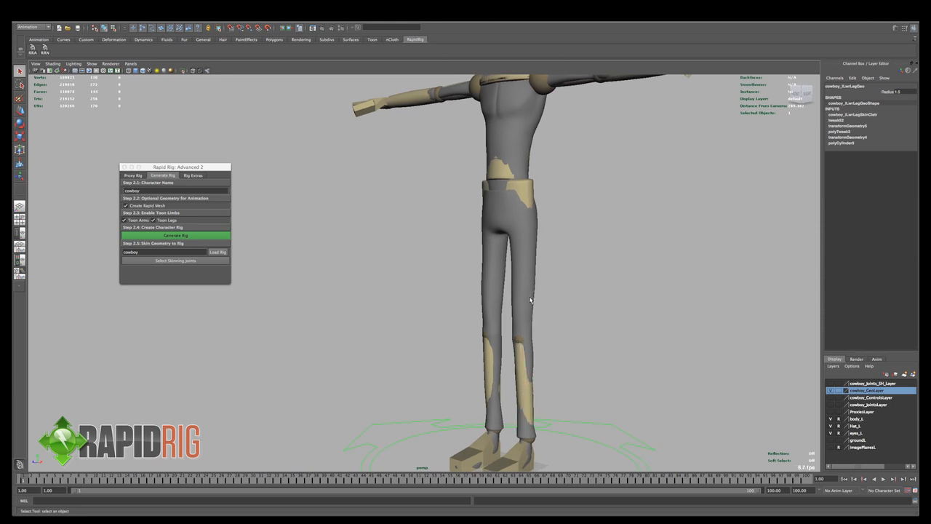
{"action": "left_click", "coordinate": [888, 92]}
{"action": "middle_click_drag", "start_coordinate": [668, 201], "coordinate": [670, 201]}
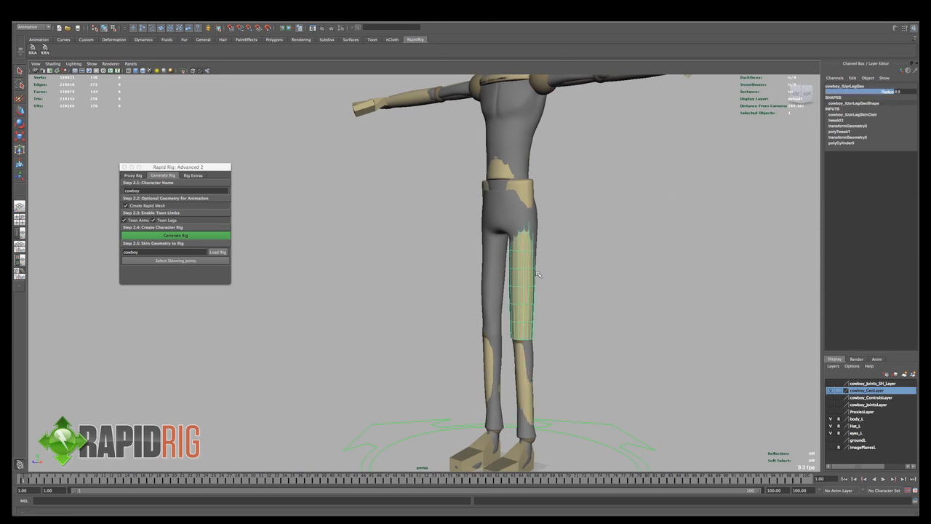
{"action": "left_click_drag", "start_coordinate": [670, 200], "coordinate": [483, 284], "text": "alt"}
{"action": "left_click", "coordinate": [502, 290]}
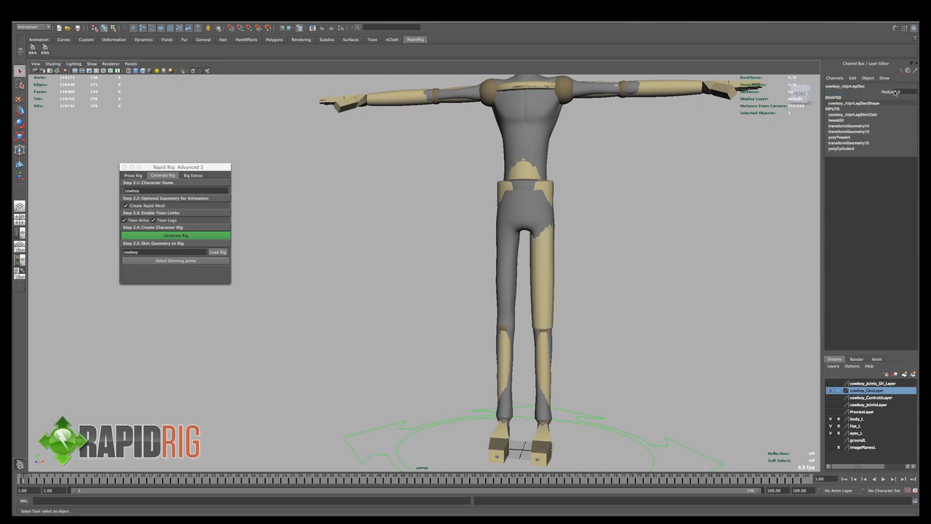
{"action": "key", "text": "ctrl+z"}
{"action": "key", "text": "ctrl+z"}
- Select the left and right upper leg meshes together and increase their shared Radius to match the thighs
{"action": "left_click", "coordinate": [505, 276], "text": "shift"}
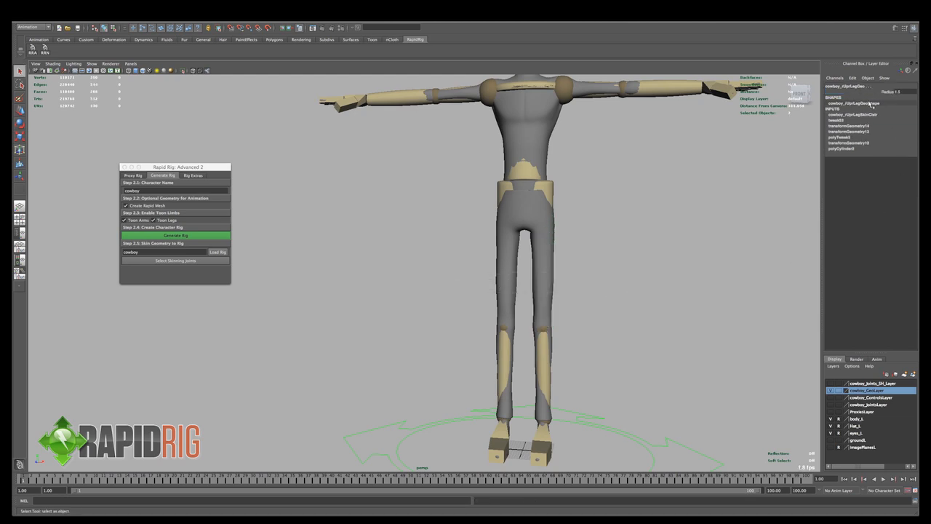
{"action": "left_click", "coordinate": [889, 92]}
{"action": "middle_click_drag", "start_coordinate": [664, 194], "coordinate": [598, 267]}
- Select the ball piece of the left foot's rapid mesh and check its available attributes
{"action": "middle_click_drag", "start_coordinate": [521, 383], "coordinate": [535, 291], "text": "alt"}
{"action": "left_click_drag", "start_coordinate": [544, 313], "coordinate": [532, 400], "text": "alt"}
{"action": "left_click", "coordinate": [508, 396]}
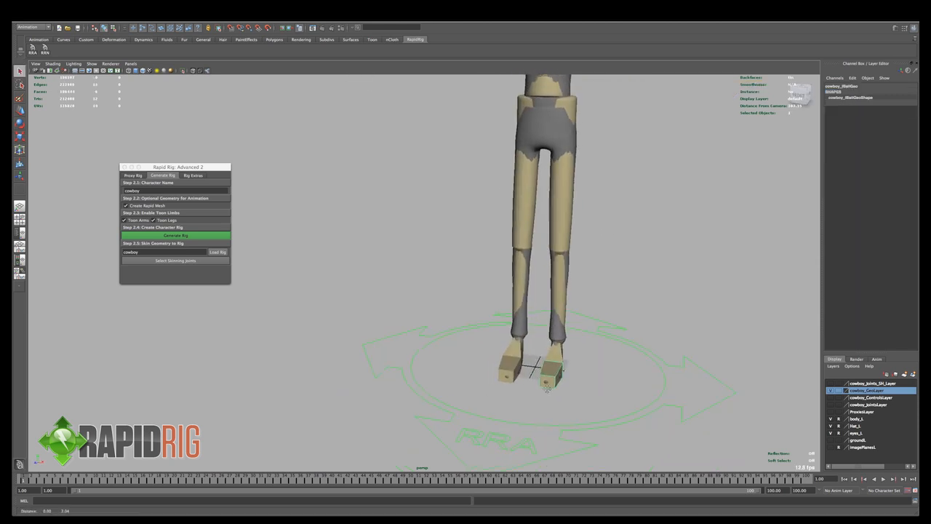
- Select both upper arm meshes and increase their shared Radius slightly to match the body's arms
{"action": "middle_click_drag", "start_coordinate": [571, 98], "coordinate": [552, 244], "text": "alt"}
{"action": "left_click", "coordinate": [551, 186]}
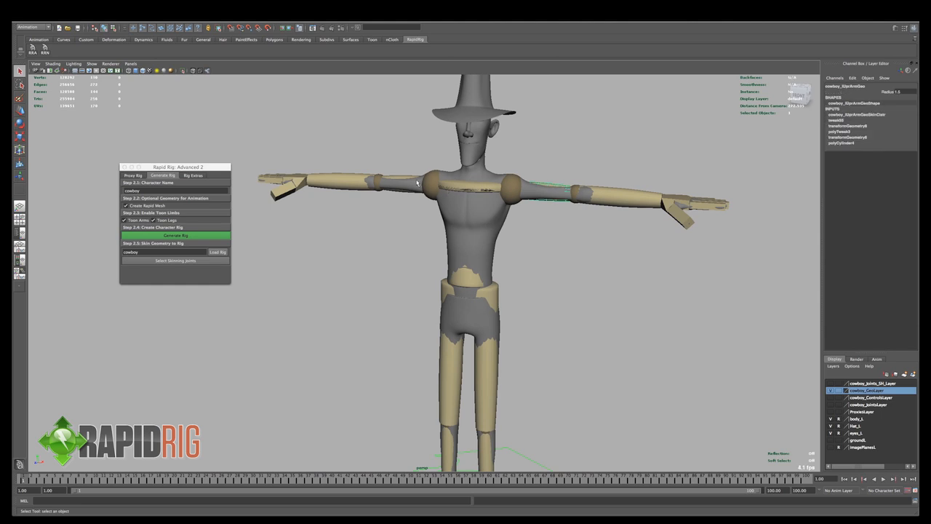
{"action": "left_click", "coordinate": [885, 92]}
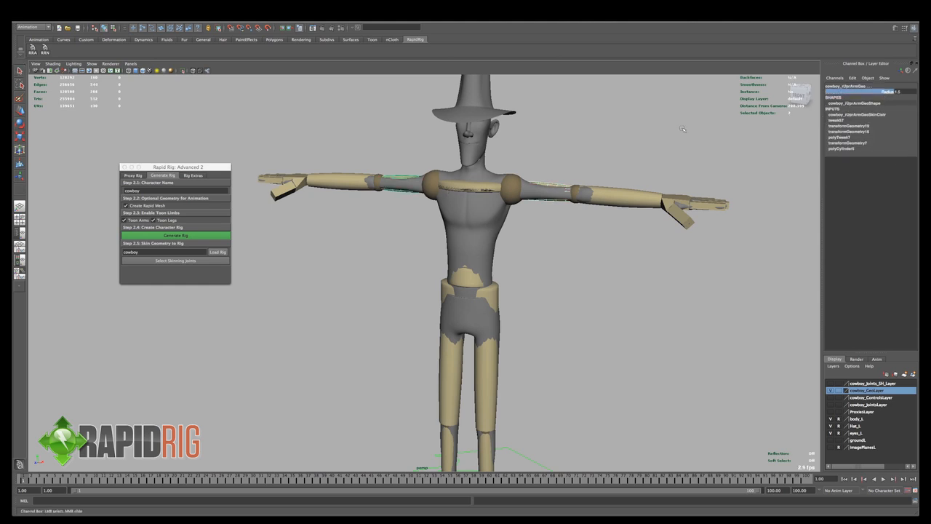
{"action": "middle_click_drag", "start_coordinate": [640, 129], "coordinate": [641, 130]}
- Select both lower arm meshes and reduce their shared Radius to match the body's forearms
{"action": "left_click", "coordinate": [612, 189]}
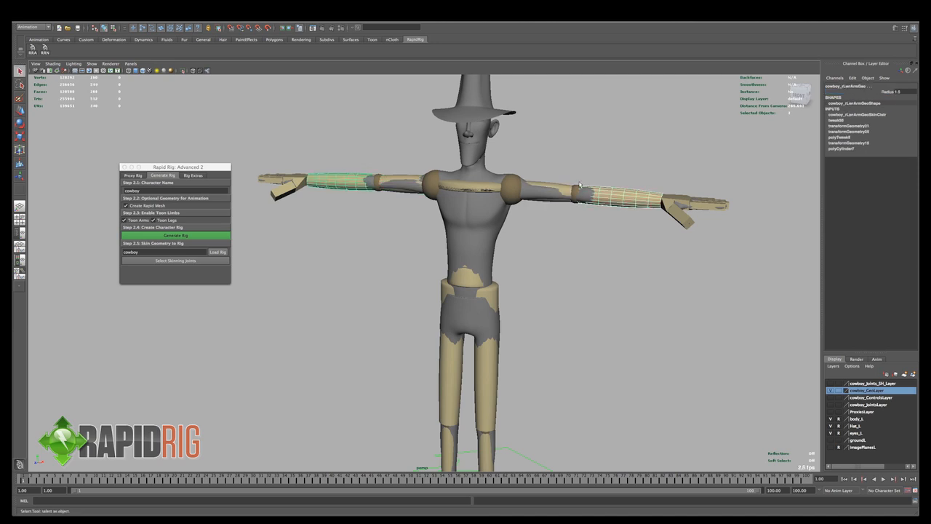
{"action": "left_click", "coordinate": [886, 92]}
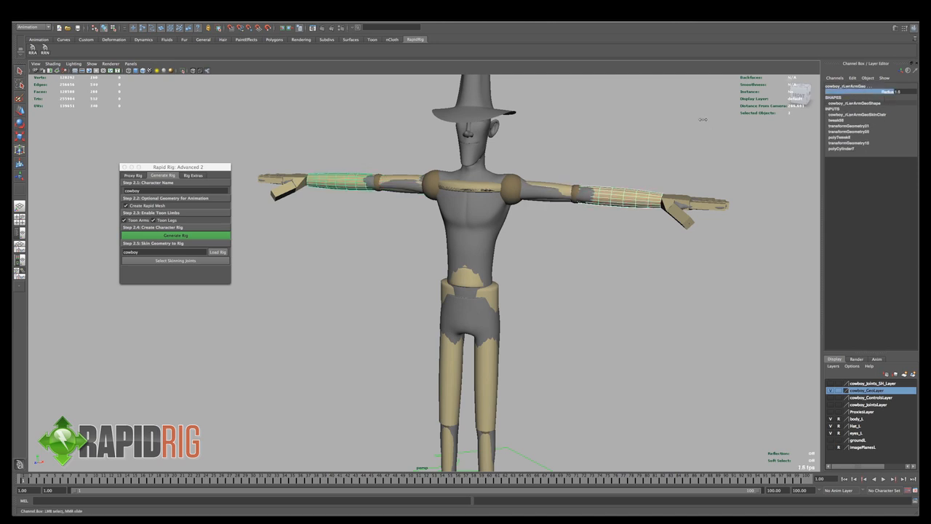
{"action": "middle_click_drag", "start_coordinate": [703, 119], "coordinate": [700, 120]}
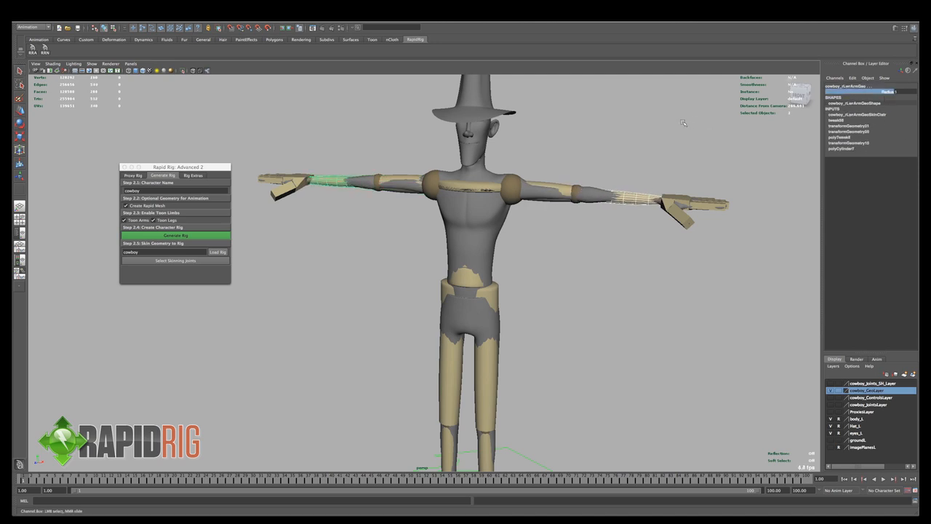
{"action": "left_click", "coordinate": [683, 122]}
- Select all finger segment meshes of the left hand without the thumb and reduce their shared Scale Y and Scale Z
{"action": "left_click_drag", "start_coordinate": [668, 152], "coordinate": [683, 227], "text": "alt"}
{"action": "left_click", "coordinate": [641, 270]}
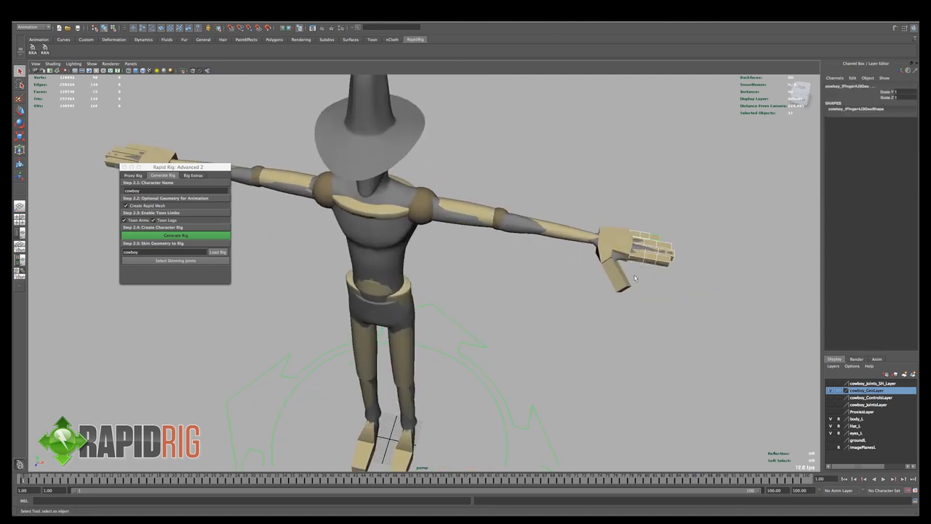
{"action": "left_click", "coordinate": [613, 285], "text": "shift"}
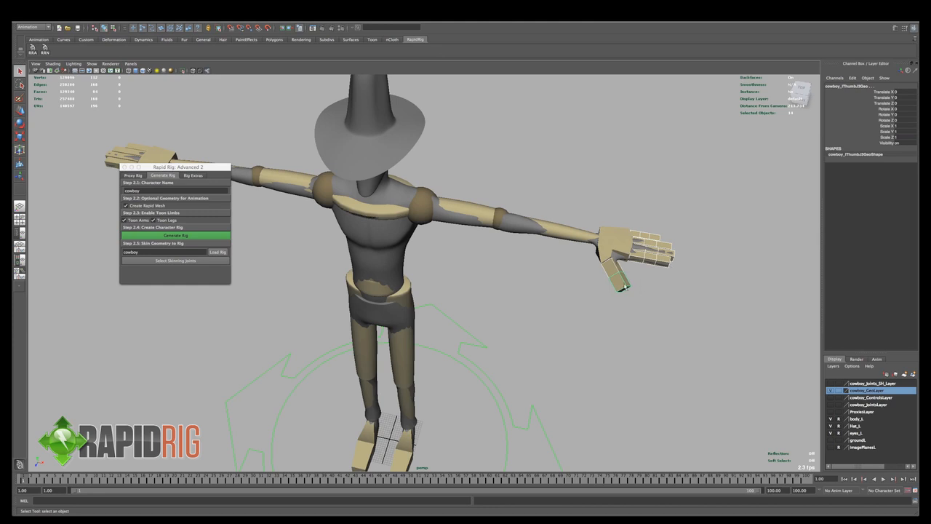
{"action": "left_click_drag", "start_coordinate": [626, 287], "coordinate": [611, 272], "text": "shift"}
{"action": "middle_click_drag", "start_coordinate": [753, 206], "coordinate": [680, 204], "text": "alt"}
{"action": "left_click", "coordinate": [889, 93]}
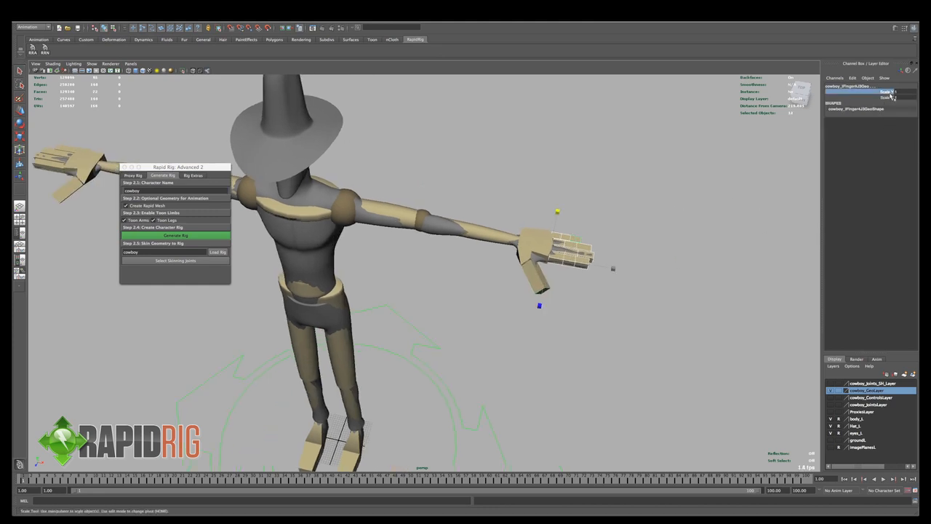
{"action": "left_click_drag", "start_coordinate": [889, 93], "coordinate": [891, 98]}
{"action": "middle_click_drag", "start_coordinate": [716, 182], "coordinate": [710, 181]}
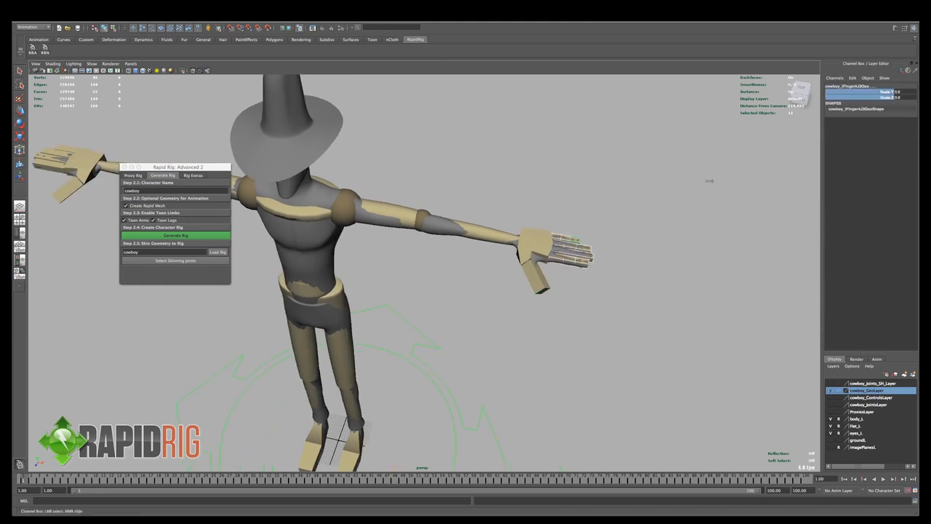
{"action": "left_click", "coordinate": [710, 181]}
- Select the right hand's finger segment meshes and reduce their shared Scale Y and Scale Z to match the left fingers
{"action": "left_click_drag", "start_coordinate": [709, 182], "coordinate": [268, 209], "text": "alt"}
{"action": "left_click_drag", "start_coordinate": [304, 238], "coordinate": [304, 238]}
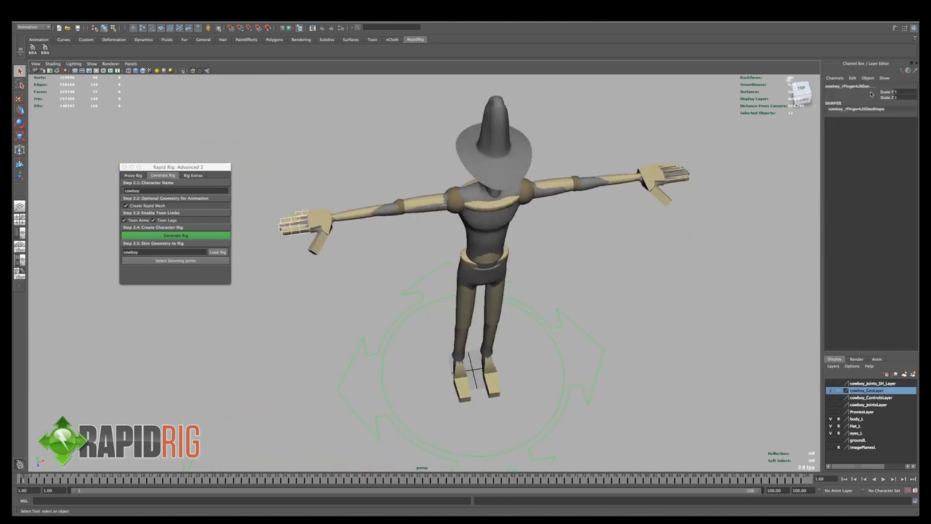
{"action": "middle_click_drag", "start_coordinate": [767, 168], "coordinate": [765, 165]}
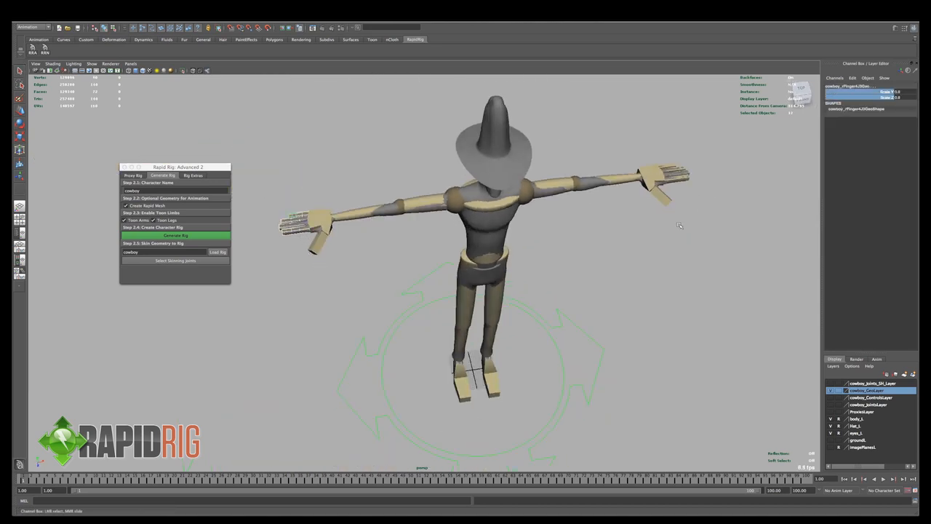
- Narrow the right and left thumb meshes with the Scale tool to fit the body's thumbs
{"action": "key", "text": "q"}
{"action": "left_click", "coordinate": [318, 253]}
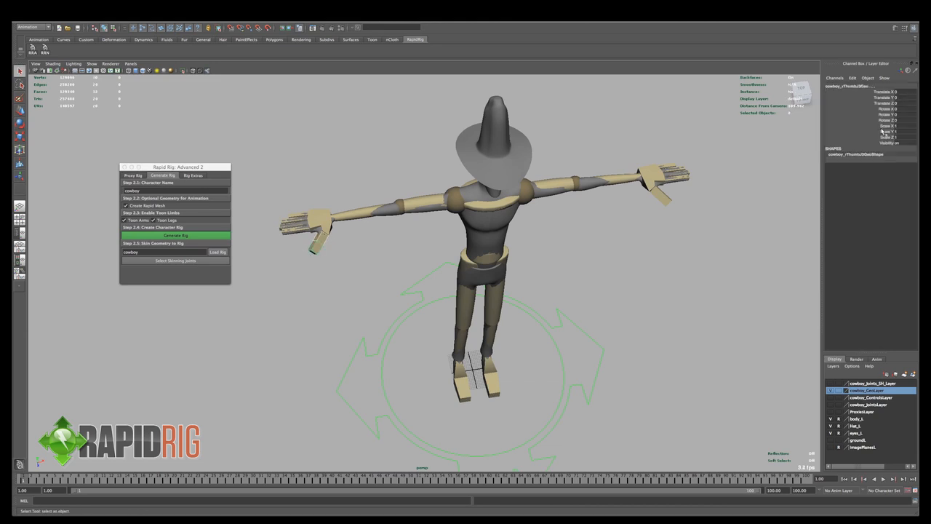
{"action": "key", "text": "r"}
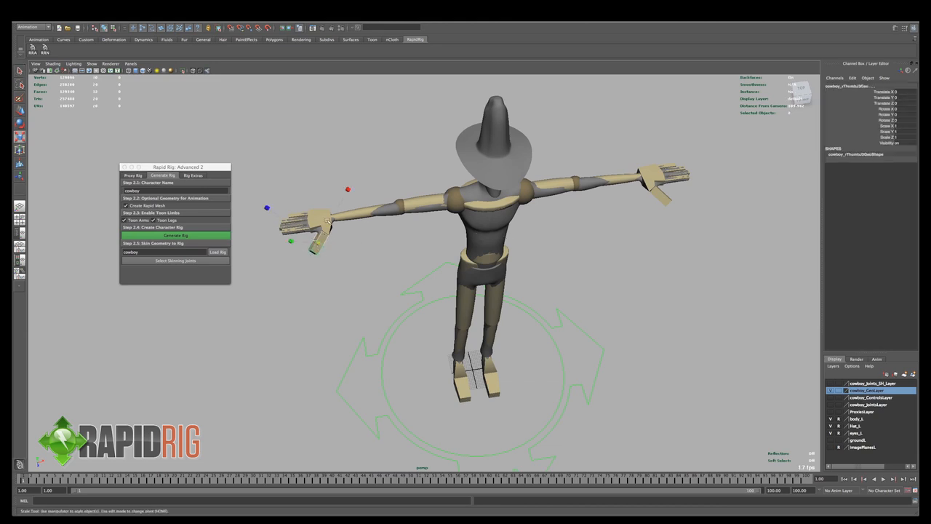
{"action": "left_click_drag", "start_coordinate": [347, 189], "coordinate": [390, 149]}
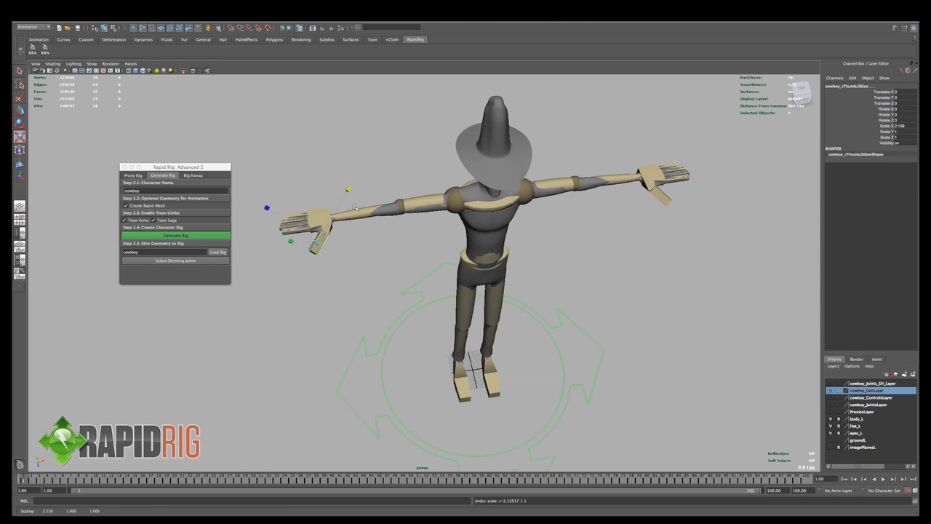
{"action": "scroll", "coordinate": [342, 236], "scroll_direction": "up", "scroll_amount": 4}
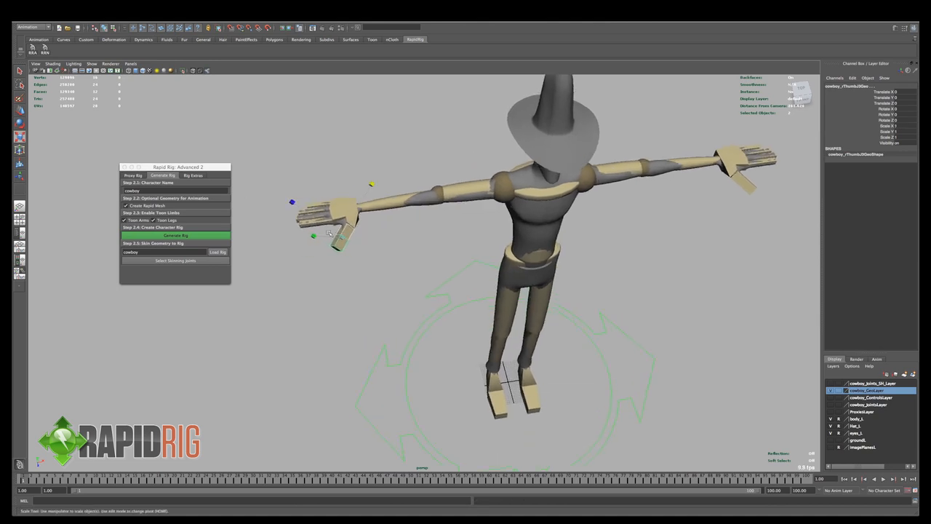
{"action": "left_click_drag", "start_coordinate": [372, 183], "coordinate": [395, 202]}
{"action": "left_click", "coordinate": [747, 183]}
{"action": "left_click_drag", "start_coordinate": [792, 227], "coordinate": [778, 219], "text": "ctrl"}
{"action": "left_click", "coordinate": [747, 236]}
- Select the left and right hand meshes together and adjust their shared Scale Y to fit the body's hands
{"action": "left_click", "coordinate": [731, 168]}
{"action": "left_click", "coordinate": [742, 155]}
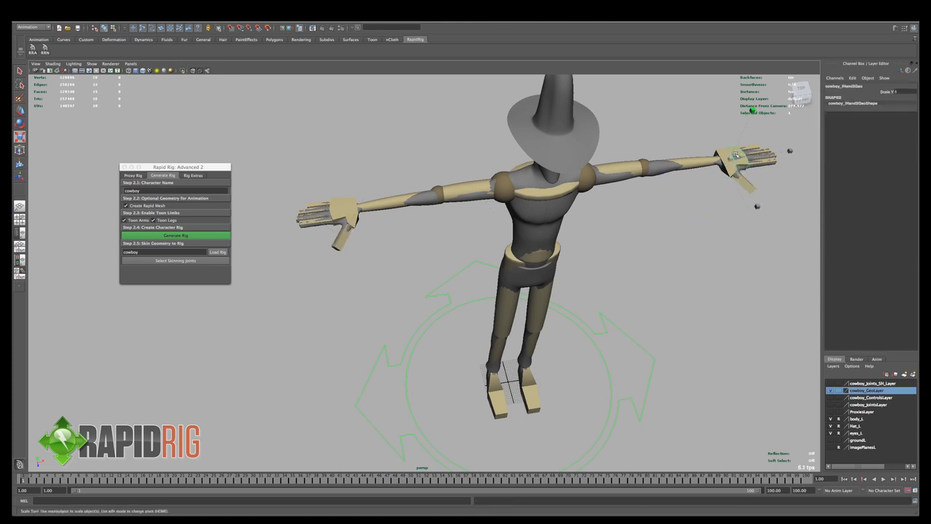
{"action": "left_click_drag", "start_coordinate": [743, 163], "coordinate": [713, 154], "text": "alt"}
{"action": "left_click", "coordinate": [738, 214], "text": "shift"}
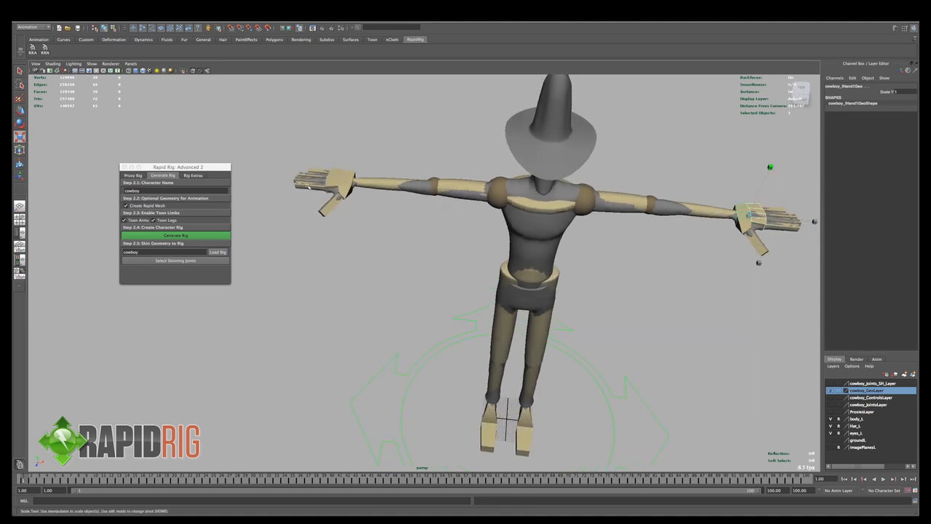
{"action": "left_click", "coordinate": [351, 176], "text": "shift"}
{"action": "left_click", "coordinate": [339, 173], "text": "shift"}
{"action": "mouse_move", "coordinate": [705, 160]}
{"action": "left_mouse_down", "text": "alt"}
{"action": "mouse_move", "coordinate": [717, 130]}
{"action": "mouse_move", "coordinate": [607, 232]}
{"action": "mouse_move", "coordinate": [553, 211]}
{"action": "left_mouse_up", "text": "alt"}
{"action": "left_click", "coordinate": [756, 139]}
- Select the spine segment mesh just above the waist in wireframe and increase its Width and Depth to fit the torso
{"action": "key", "text": "4"}
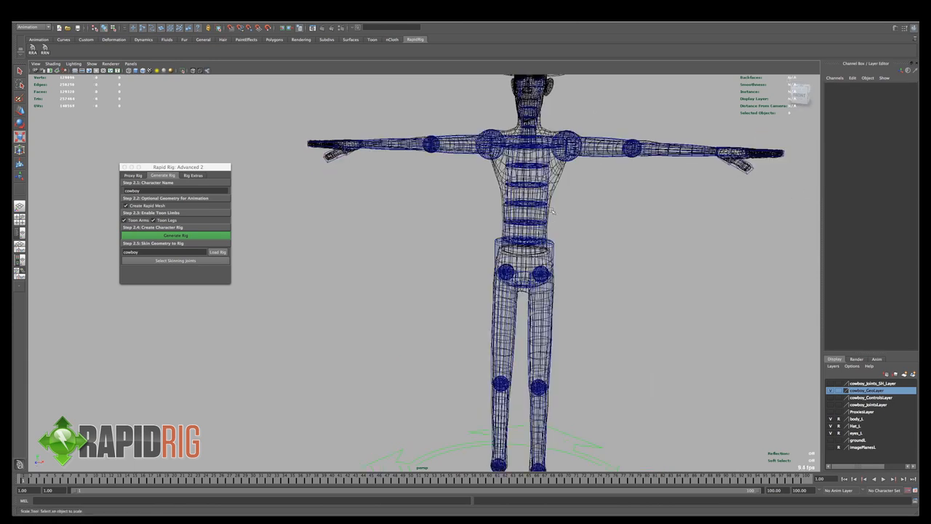
{"action": "left_click", "coordinate": [556, 212]}
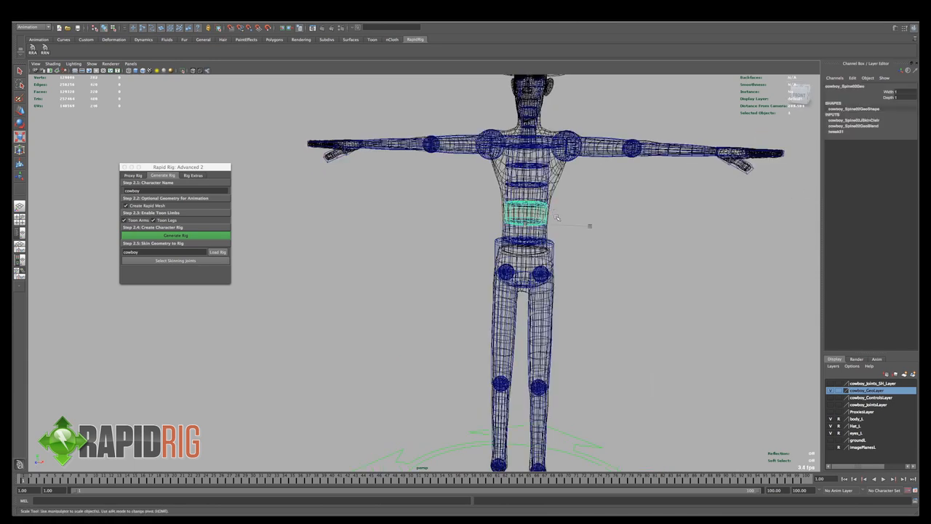
{"action": "left_click", "coordinate": [889, 92]}
{"action": "middle_click_drag", "start_coordinate": [657, 243], "coordinate": [637, 242]}
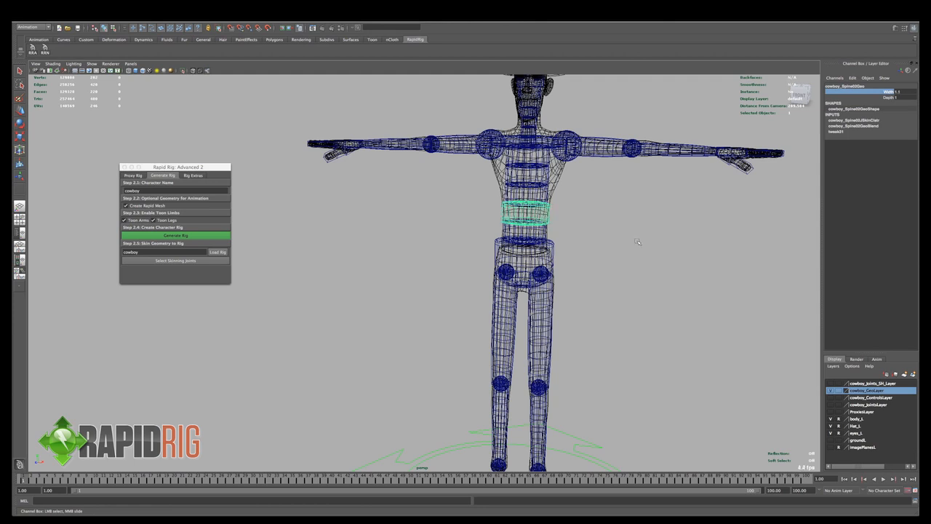
{"action": "key", "text": "5"}
{"action": "left_click_drag", "start_coordinate": [567, 211], "coordinate": [530, 208], "text": "alt"}
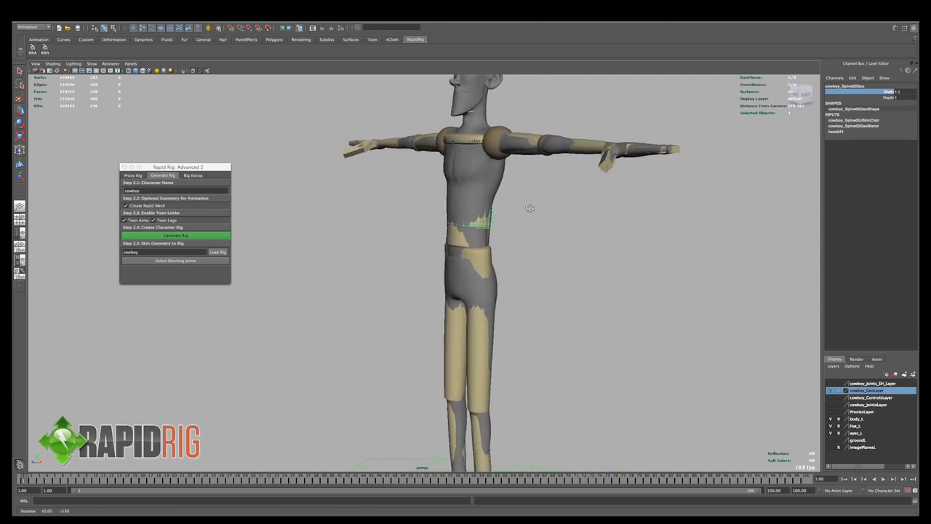
{"action": "left_click", "coordinate": [891, 98]}
{"action": "middle_click_drag", "start_coordinate": [683, 227], "coordinate": [684, 226]}
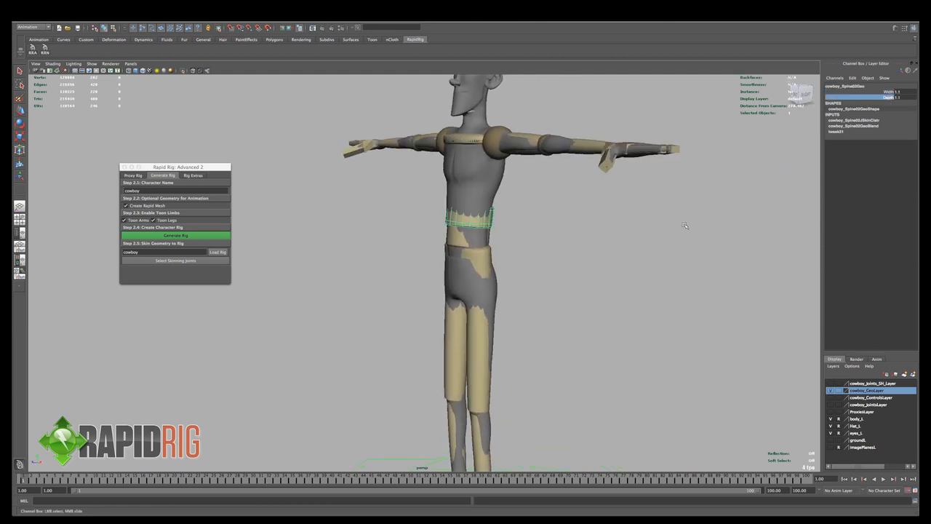
- Enlarge the Width and Depth of the mid-torso spine segment, fine-tuning each value to fit the body
{"action": "left_click", "coordinate": [483, 195]}
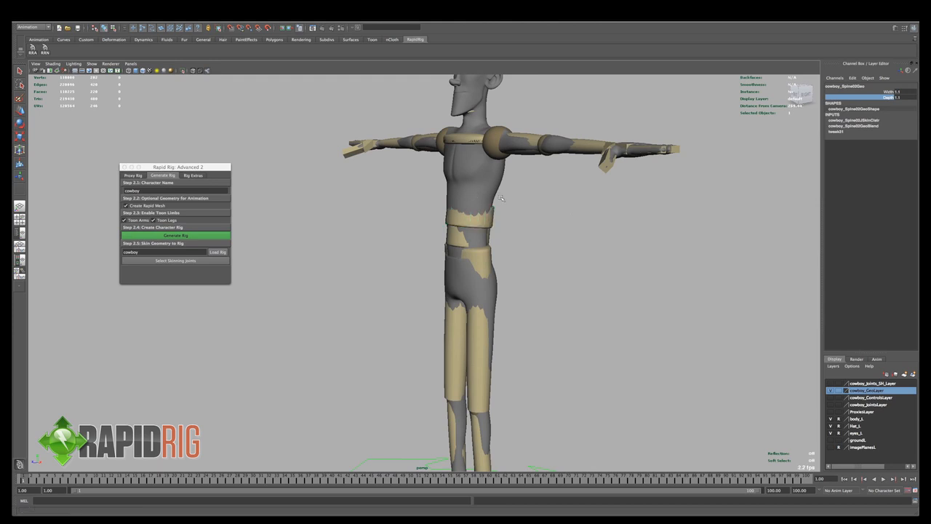
{"action": "left_click", "coordinate": [887, 91]}
{"action": "left_click_drag", "start_coordinate": [888, 96], "coordinate": [889, 98]}
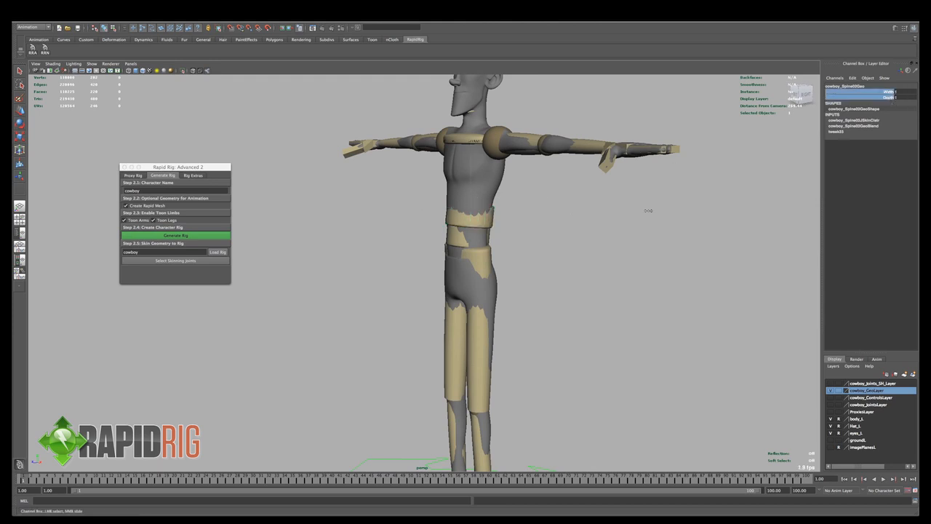
{"action": "middle_click_drag", "start_coordinate": [647, 212], "coordinate": [650, 211]}
{"action": "left_click_drag", "start_coordinate": [613, 220], "coordinate": [708, 125], "text": "alt"}
{"action": "left_click", "coordinate": [888, 92]}
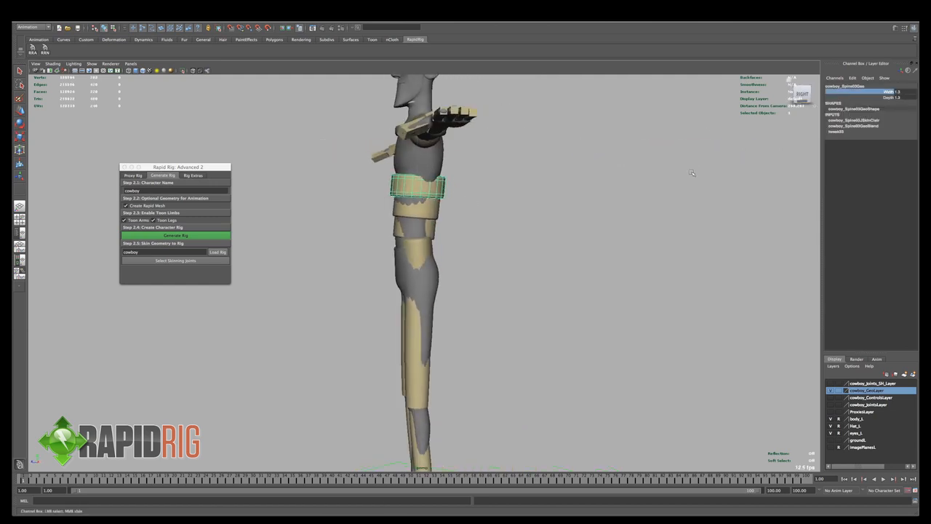
{"action": "middle_click_drag", "start_coordinate": [681, 178], "coordinate": [634, 170]}
{"action": "left_click", "coordinate": [888, 96]}
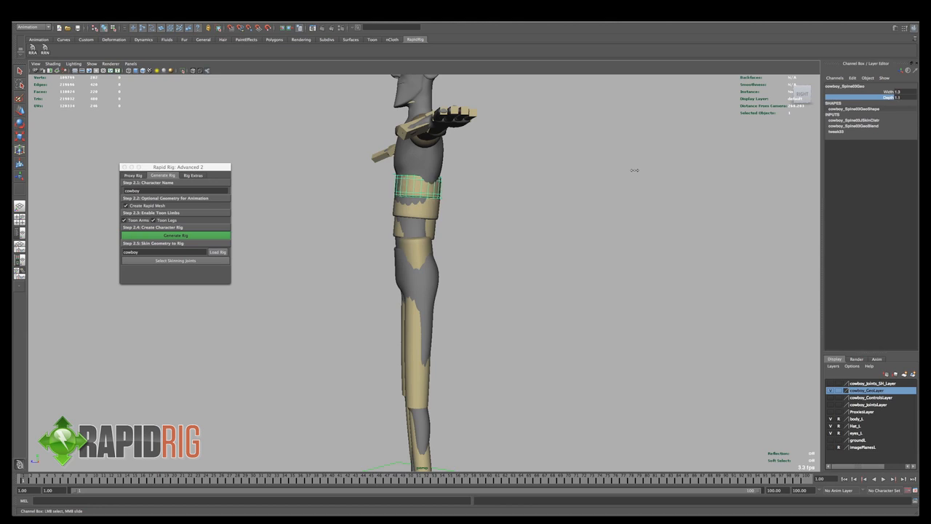
- Increase the Width and Depth of the spine segment mesh at the lower chest to match the torso
{"action": "left_click_drag", "start_coordinate": [487, 202], "coordinate": [512, 202], "text": "alt"}
{"action": "left_click", "coordinate": [499, 215]}
{"action": "key", "text": "r"}
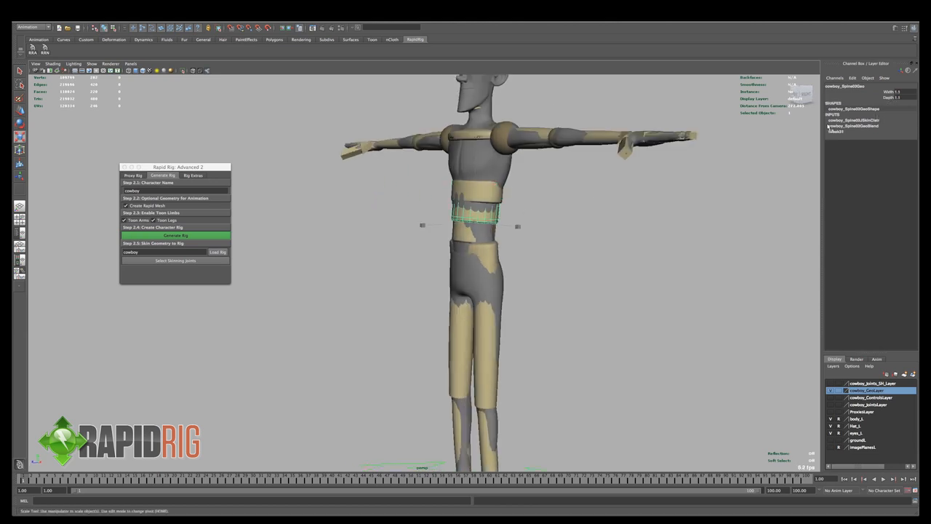
{"action": "left_click_drag", "start_coordinate": [507, 177], "coordinate": [728, 154], "text": "alt"}
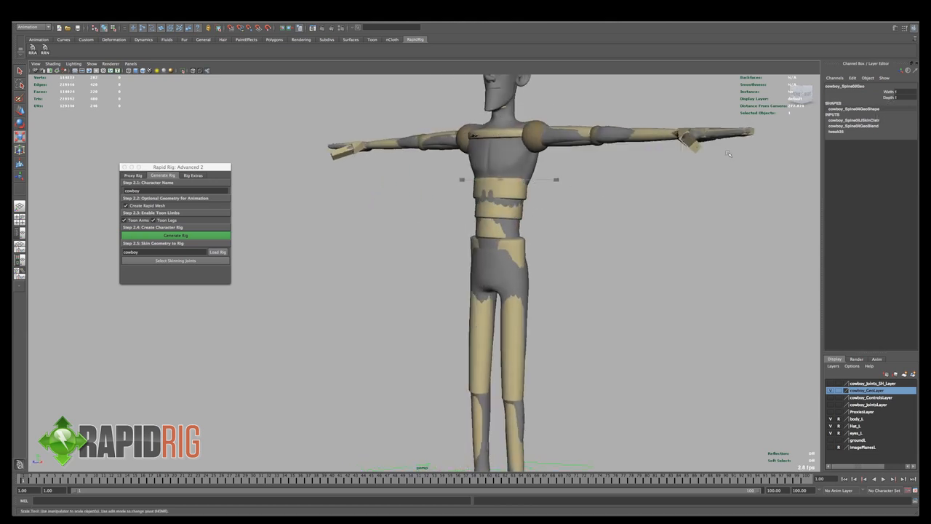
{"action": "left_click", "coordinate": [892, 91]}
{"action": "middle_click_drag", "start_coordinate": [655, 187], "coordinate": [657, 187]}
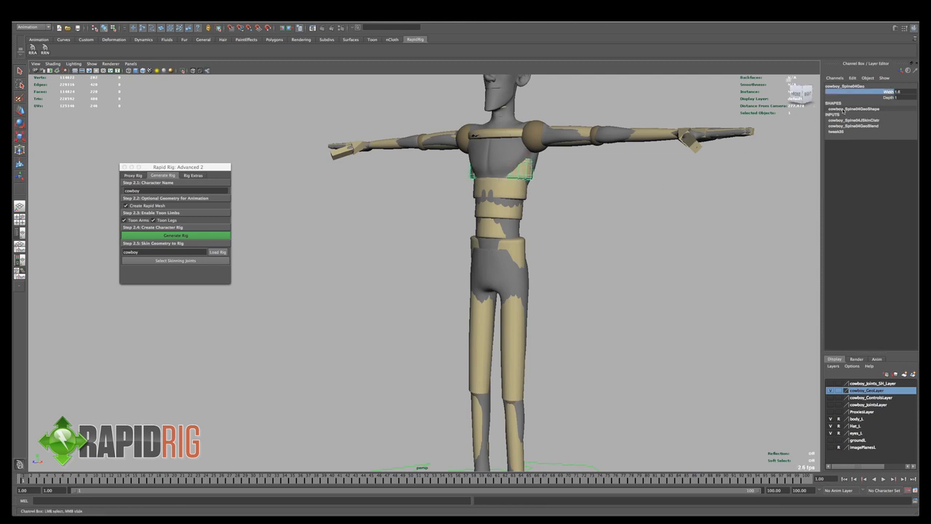
{"action": "left_click", "coordinate": [891, 98]}
{"action": "middle_click_drag", "start_coordinate": [576, 233], "coordinate": [579, 232]}
- Enlarge the Depth of the uppermost chest spine segment and set its Width to 1.7 to fit the body's chest
{"action": "mouse_move", "coordinate": [578, 233]}
{"action": "left_mouse_down", "text": "alt"}
{"action": "mouse_move", "coordinate": [459, 166]}
{"action": "mouse_move", "coordinate": [550, 171]}
{"action": "left_mouse_up", "text": "alt"}
{"action": "key", "text": "4"}
{"action": "left_click", "coordinate": [483, 150]}
{"action": "key", "text": "5"}
{"action": "left_click_drag", "start_coordinate": [889, 92], "coordinate": [890, 99]}
{"action": "middle_click_drag", "start_coordinate": [639, 235], "coordinate": [639, 234]}
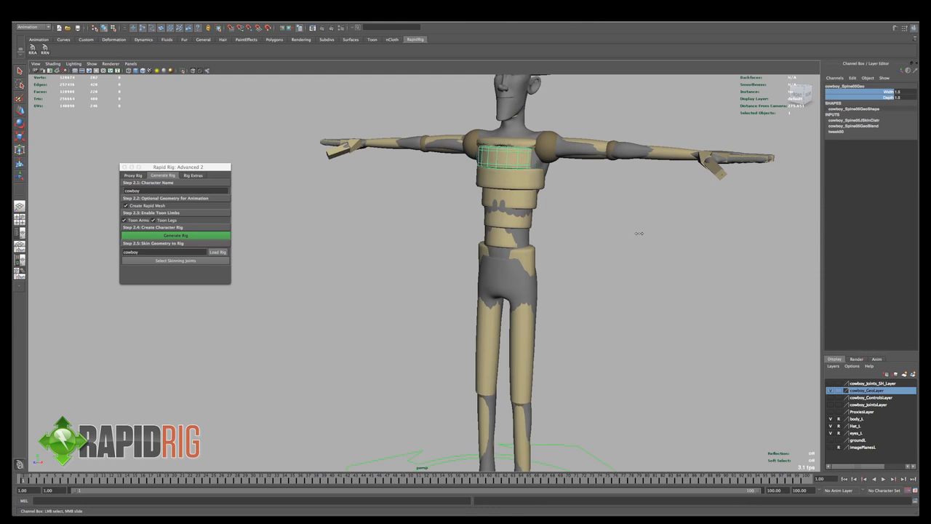
{"action": "left_click_drag", "start_coordinate": [602, 228], "coordinate": [630, 224], "text": "alt"}
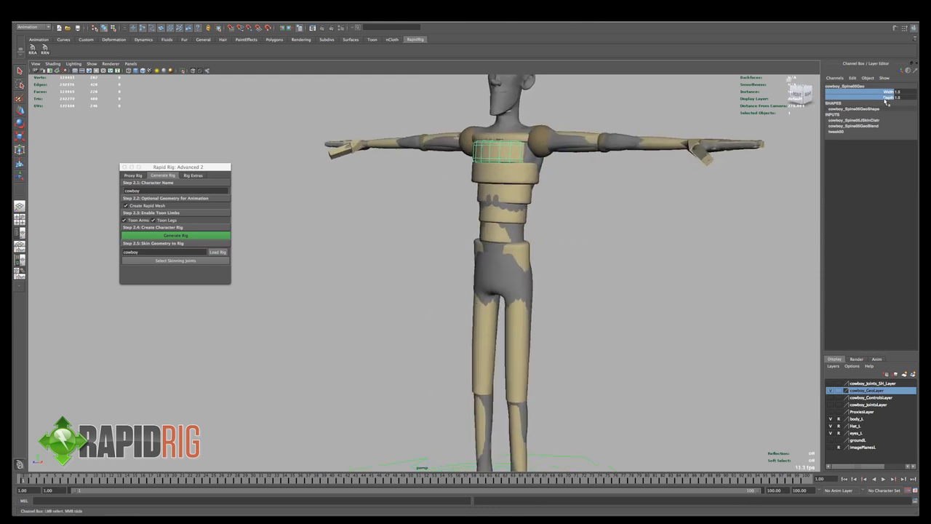
{"action": "middle_click_drag", "start_coordinate": [630, 223], "coordinate": [628, 222]}
{"action": "left_click_drag", "start_coordinate": [554, 174], "coordinate": [490, 178], "text": "alt"}
- Select the neck segment meshes together in wireframe and increase their shared Width and Depth to fit the body's neck
{"action": "key", "text": "4"}
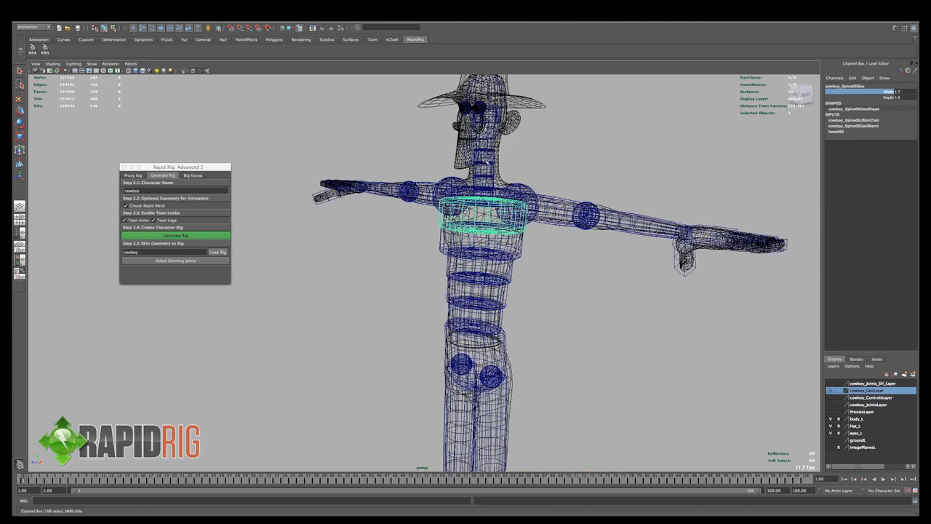
{"action": "left_click", "coordinate": [486, 163]}
{"action": "key", "text": "r"}
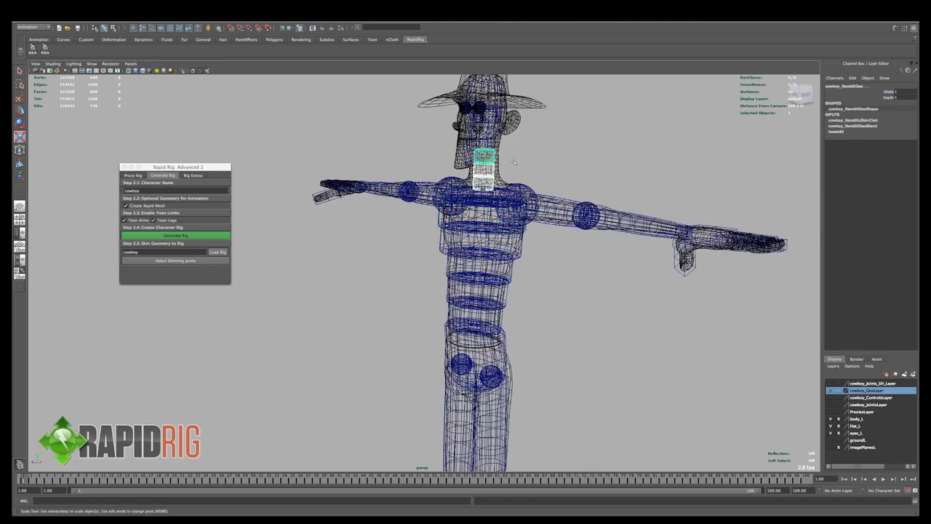
{"action": "key", "text": "6"}
{"action": "left_click_drag", "start_coordinate": [884, 93], "coordinate": [889, 100]}
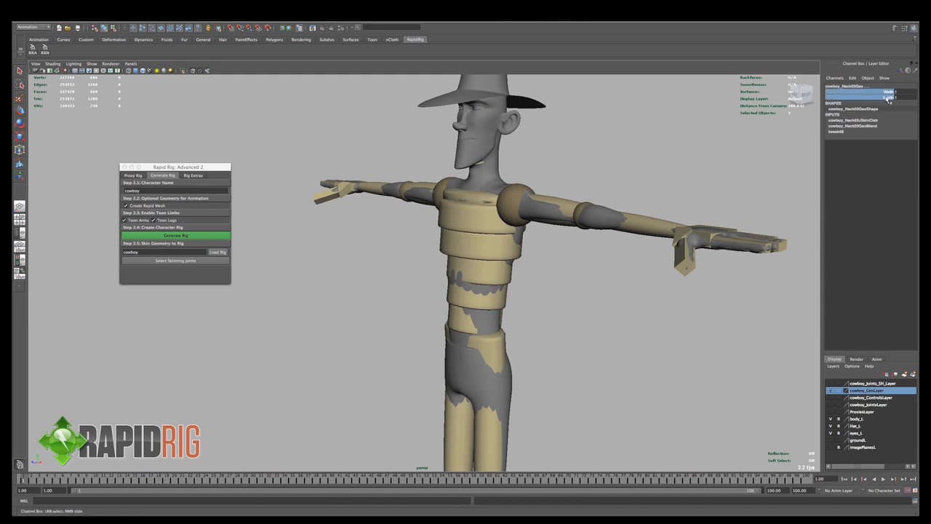
{"action": "middle_click_drag", "start_coordinate": [683, 150], "coordinate": [683, 148]}
{"action": "left_click_drag", "start_coordinate": [684, 150], "coordinate": [557, 151], "text": "alt"}
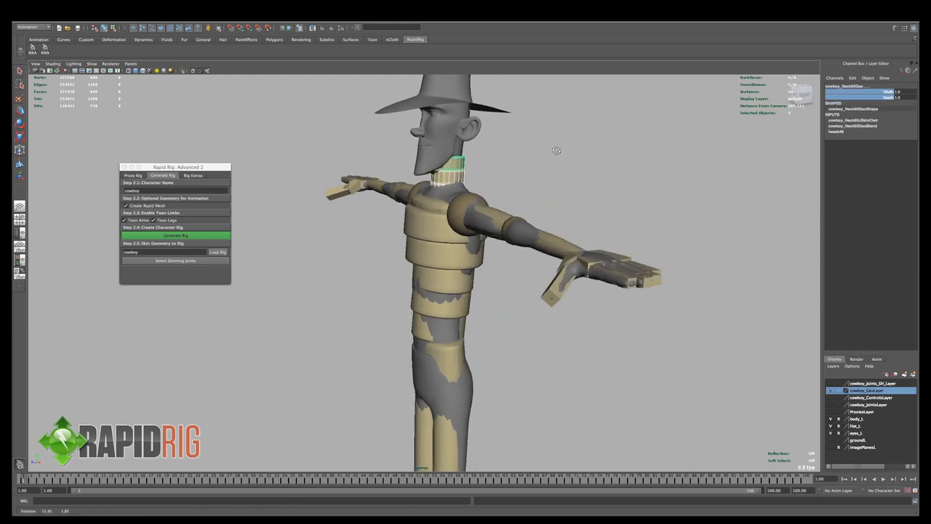
- Select the Rapid Mesh head in wireframe and examine its fit against the body's head from the front
{"action": "left_click", "coordinate": [498, 158]}
{"action": "key", "text": "4"}
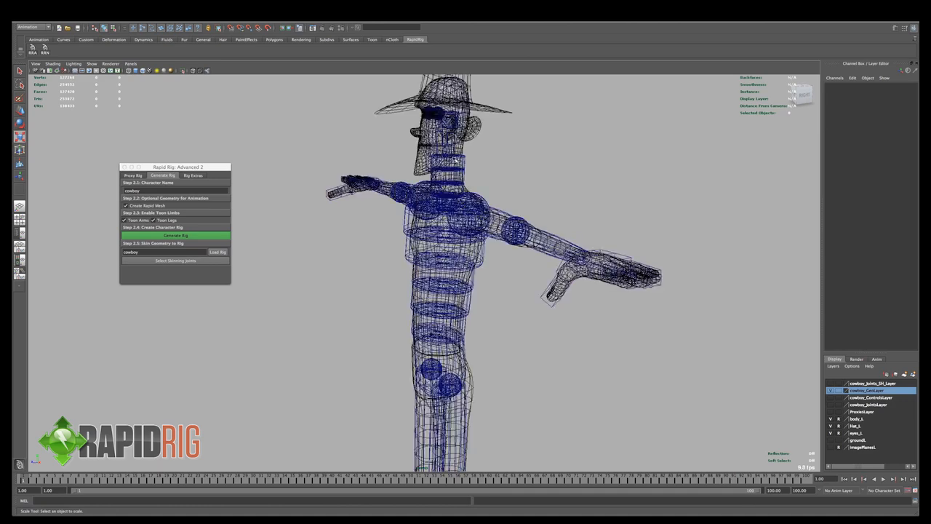
{"action": "left_click", "coordinate": [452, 148]}
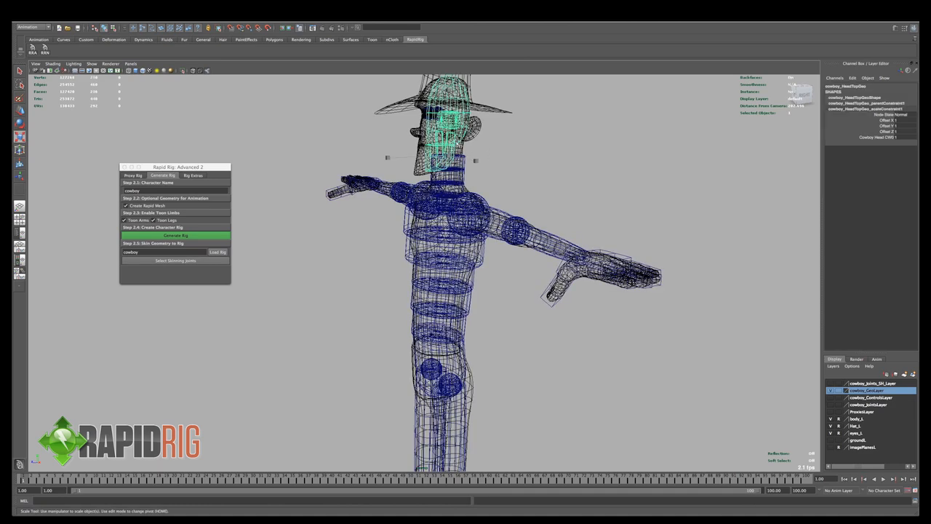
{"action": "left_click_drag", "start_coordinate": [459, 143], "coordinate": [511, 145], "text": "alt"}
{"action": "middle_click_drag", "start_coordinate": [514, 150], "coordinate": [461, 160], "text": "alt"}
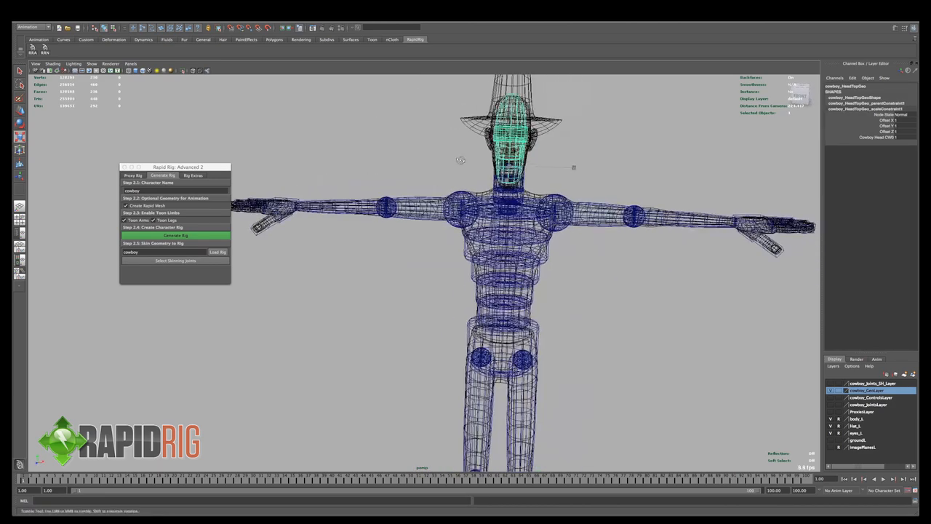
{"action": "left_click_drag", "start_coordinate": [461, 160], "coordinate": [452, 163], "text": "alt"}
- Return to shaded display with nothing selected and hide the body_L and Hat_L layers, leaving the Rapid Mesh in view
{"action": "key", "text": "5"}
{"action": "left_click", "coordinate": [614, 129]}
{"action": "mouse_move", "coordinate": [593, 171]}
{"action": "left_mouse_down", "text": "alt"}
{"action": "mouse_move", "coordinate": [579, 181]}
{"action": "mouse_move", "coordinate": [582, 211]}
{"action": "left_mouse_up", "text": "alt"}
{"action": "mouse_move", "coordinate": [610, 244]}
{"action": "right_mouse_down", "text": "alt"}
{"action": "mouse_move", "coordinate": [572, 264]}
{"action": "mouse_move", "coordinate": [494, 228]}
{"action": "right_mouse_up", "text": "alt"}
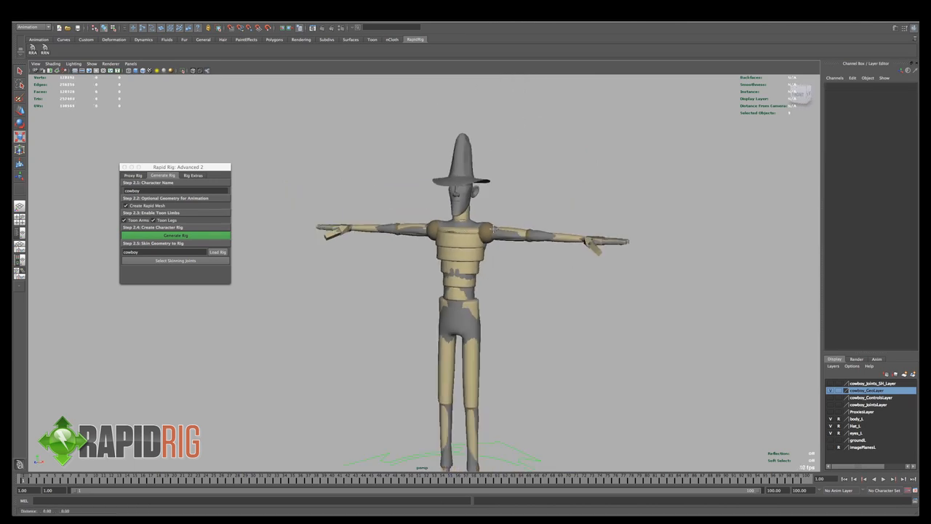
{"action": "middle_click_drag", "start_coordinate": [494, 228], "coordinate": [491, 209], "text": "alt"}
{"action": "left_click_drag", "start_coordinate": [510, 223], "coordinate": [512, 211], "text": "alt"}
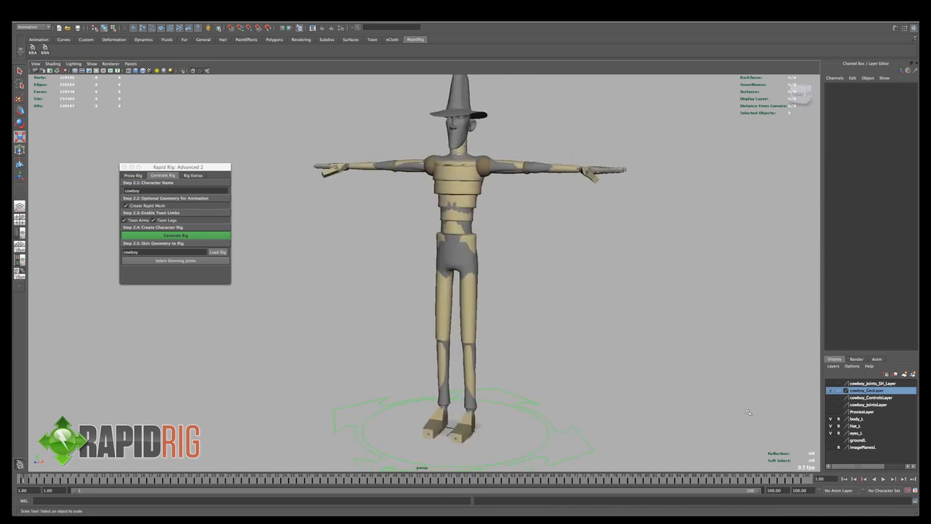
{"action": "left_click", "coordinate": [831, 419]}
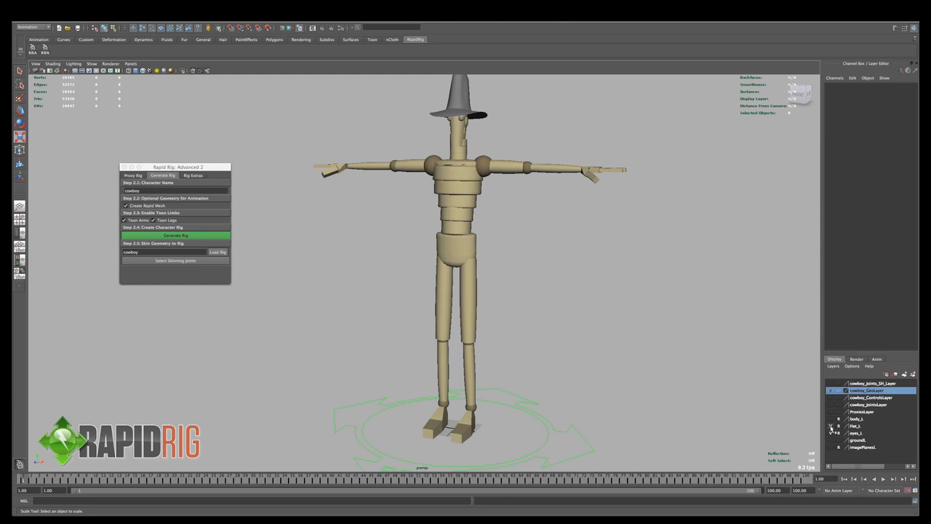
{"action": "left_click", "coordinate": [831, 426]}
{"action": "left_click", "coordinate": [833, 433]}
- Select the vertices of the Rapid Mesh head and ears and scale them to fit the body's head, with the body_L layer shown for comparison
{"action": "left_click", "coordinate": [461, 113]}
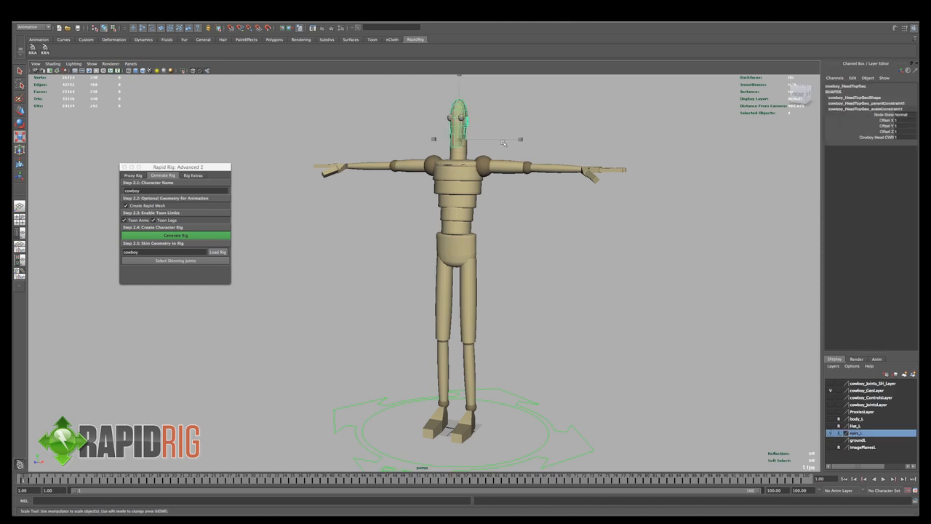
{"action": "key", "text": "F8"}
{"action": "left_click_drag", "start_coordinate": [503, 85], "coordinate": [402, 173]}
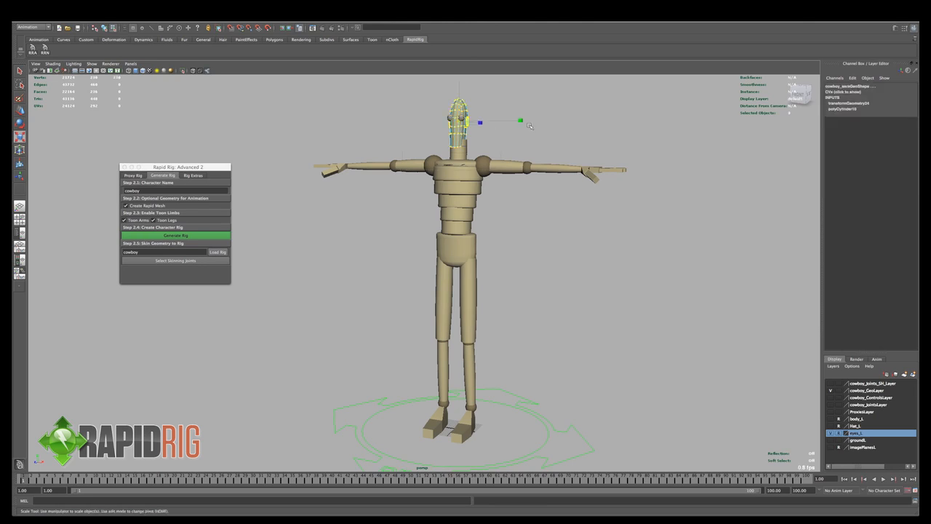
{"action": "mouse_move", "coordinate": [521, 121]}
{"action": "left_mouse_down"}
{"action": "mouse_move", "coordinate": [542, 144]}
{"action": "mouse_move", "coordinate": [515, 133]}
{"action": "left_mouse_up"}
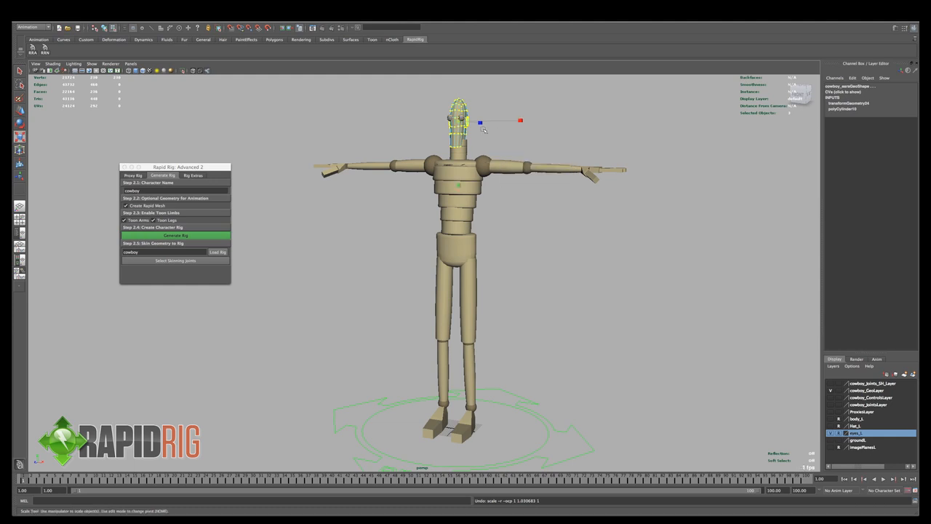
{"action": "left_click", "coordinate": [830, 418]}
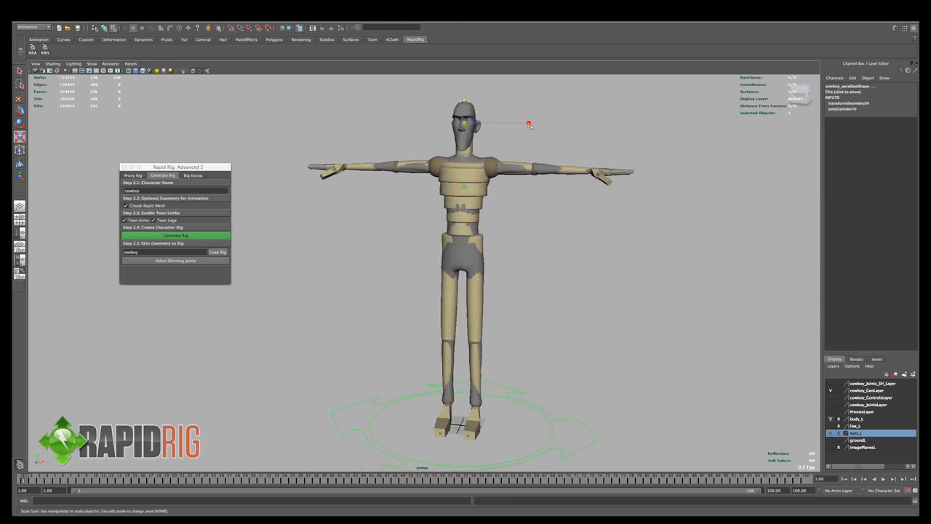
{"action": "left_click_drag", "start_coordinate": [553, 126], "coordinate": [486, 134], "text": "alt"}
{"action": "middle_click_drag", "start_coordinate": [486, 122], "coordinate": [498, 123]}
{"action": "left_click_drag", "start_coordinate": [497, 123], "coordinate": [467, 148], "text": "alt"}
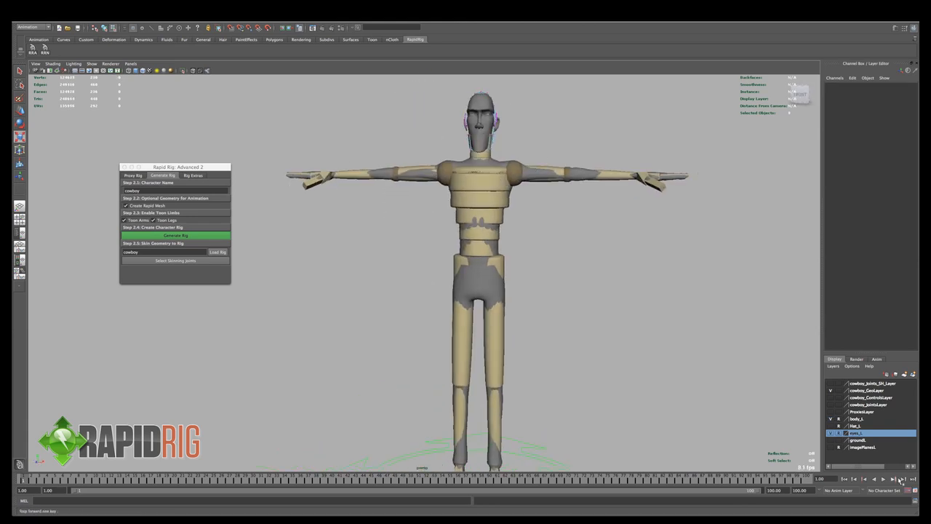
- Hide the body_L layer, leave component editing and clear the selection to view the whole fitted Rapid Mesh
{"action": "left_click", "coordinate": [831, 419]}
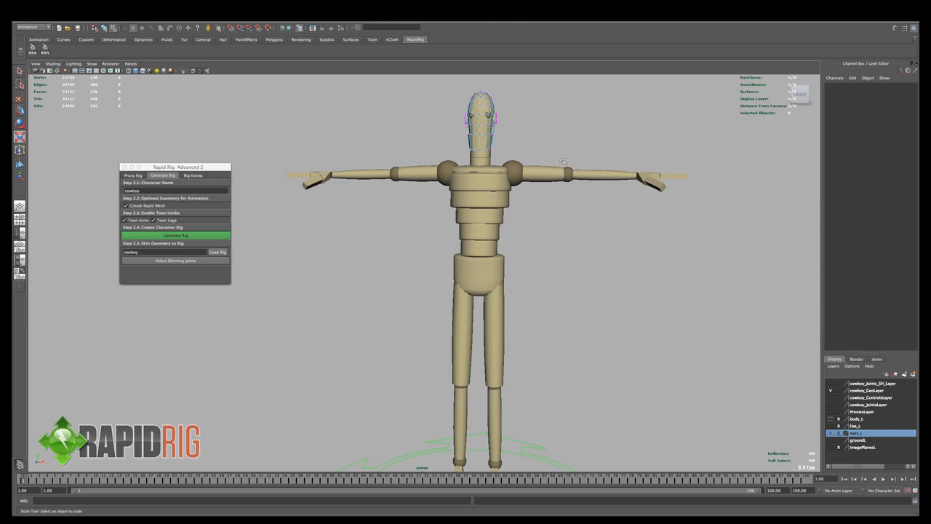
{"action": "key", "text": "ctrl+z"}
{"action": "key", "text": "shift+z"}
{"action": "key", "text": "F8"}
{"action": "left_click", "coordinate": [635, 134]}
{"action": "scroll", "coordinate": [536, 287], "scroll_direction": "down", "scroll_amount": 3}
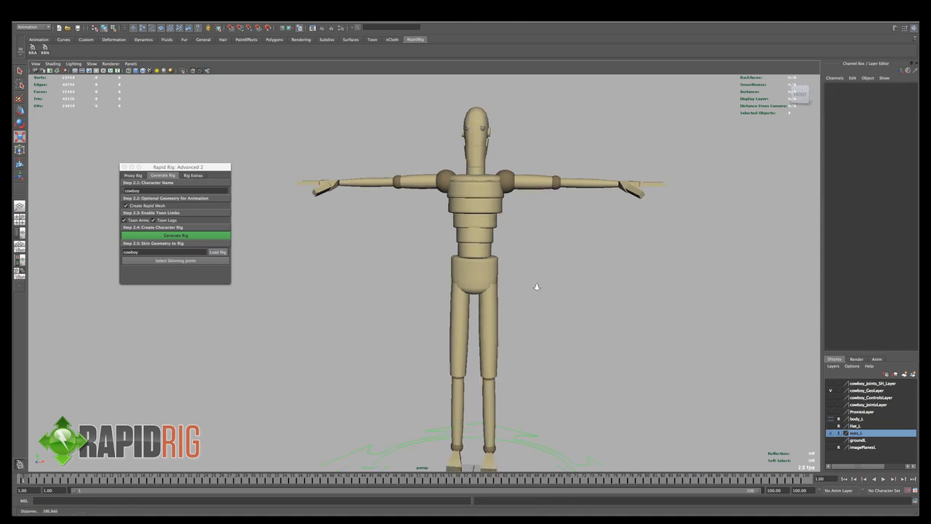
{"action": "left_click_drag", "start_coordinate": [536, 287], "coordinate": [519, 314], "text": "alt"}
{"action": "left_click_drag", "start_coordinate": [494, 223], "coordinate": [510, 221], "text": "alt"}
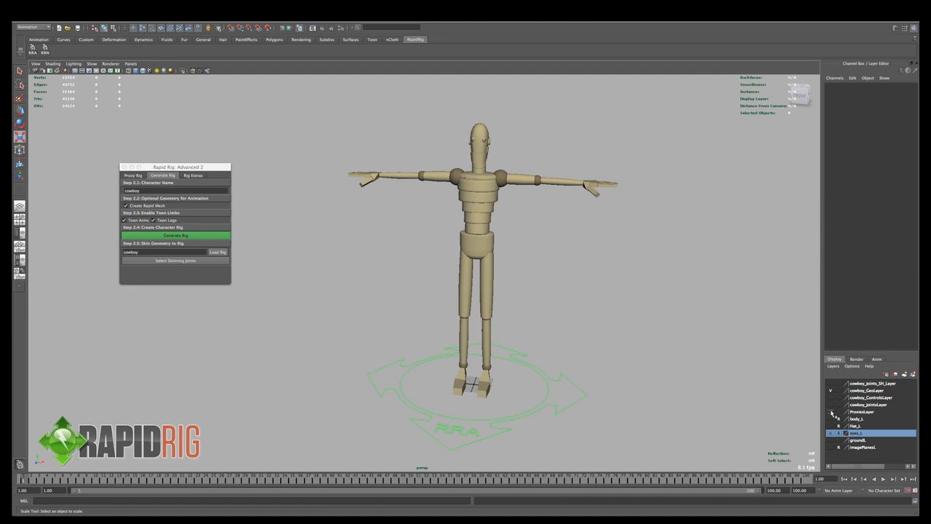
- Hide the cowboy_GeoLayer and show the body_L and cowboy_ControlsLayer layers
{"action": "left_click", "coordinate": [831, 390]}
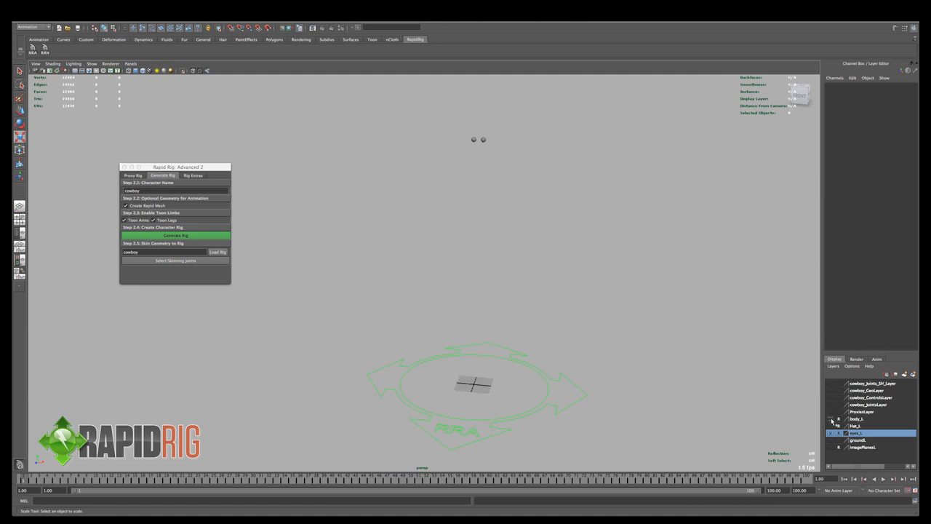
{"action": "left_click", "coordinate": [831, 419]}
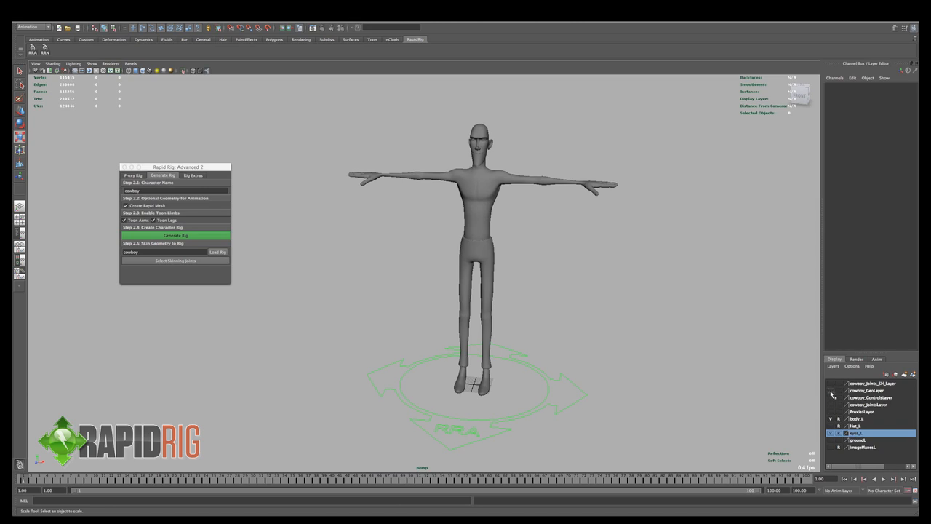
{"action": "left_click", "coordinate": [831, 398]}
- Rotate the left shoulder control to test whether the body follows it, and undo the rotation
{"action": "left_click", "coordinate": [504, 163]}
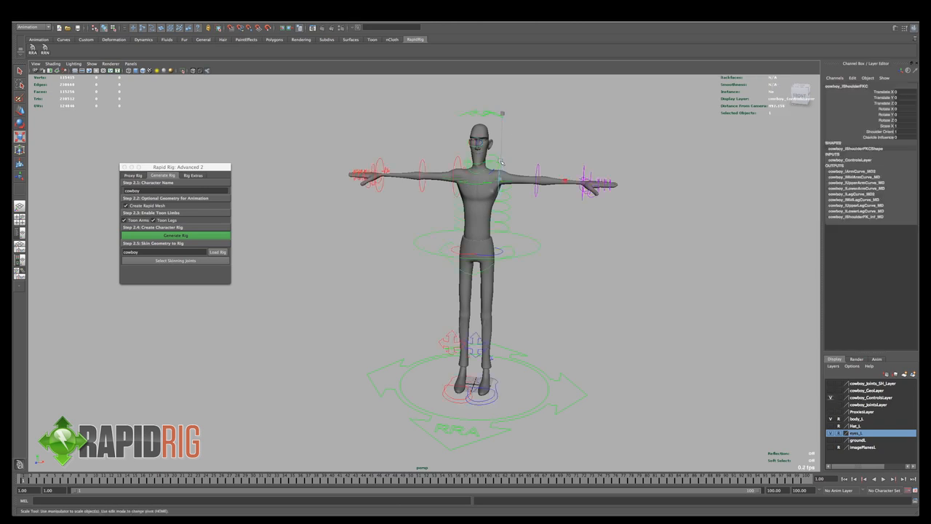
{"action": "key", "text": "e"}
{"action": "left_click_drag", "start_coordinate": [521, 165], "coordinate": [516, 210]}
{"action": "key", "text": "ctrl+z"}
{"action": "key", "text": "ctrl+z"}
{"action": "key", "text": "ctrl+z"}
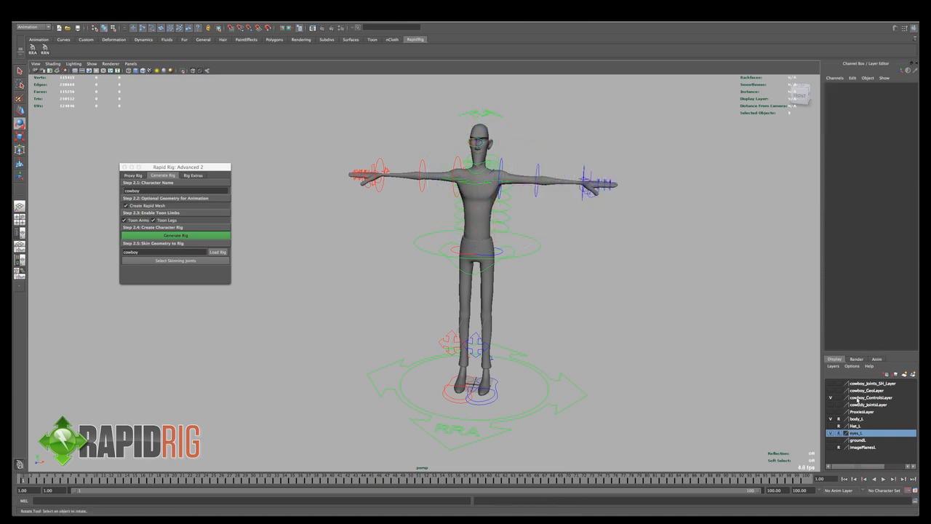
- Turn off reference display for the body_L, Hat_L and eyes_L layers, test-select the body mesh and deselect it
{"action": "left_click", "coordinate": [839, 419]}
{"action": "left_click", "coordinate": [839, 426]}
{"action": "left_click", "coordinate": [839, 433]}
{"action": "left_click", "coordinate": [512, 174]}
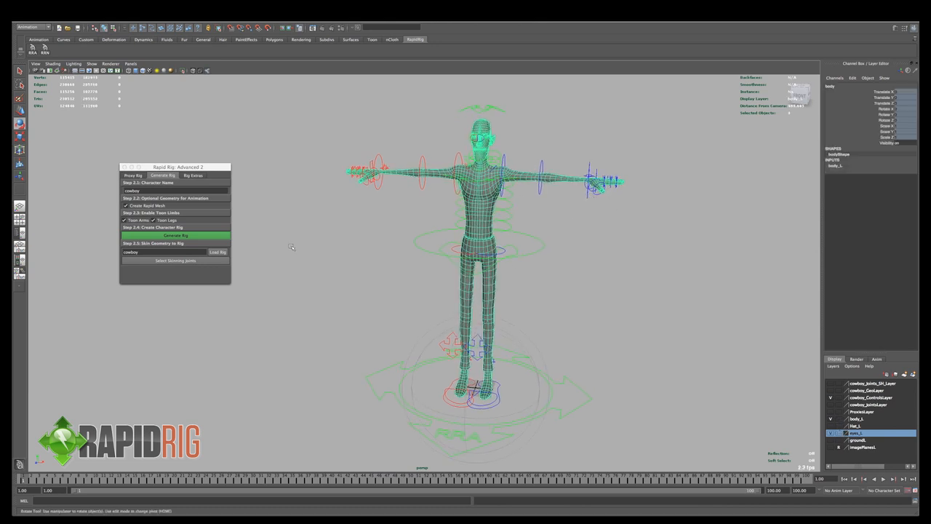
{"action": "left_click", "coordinate": [398, 339]}
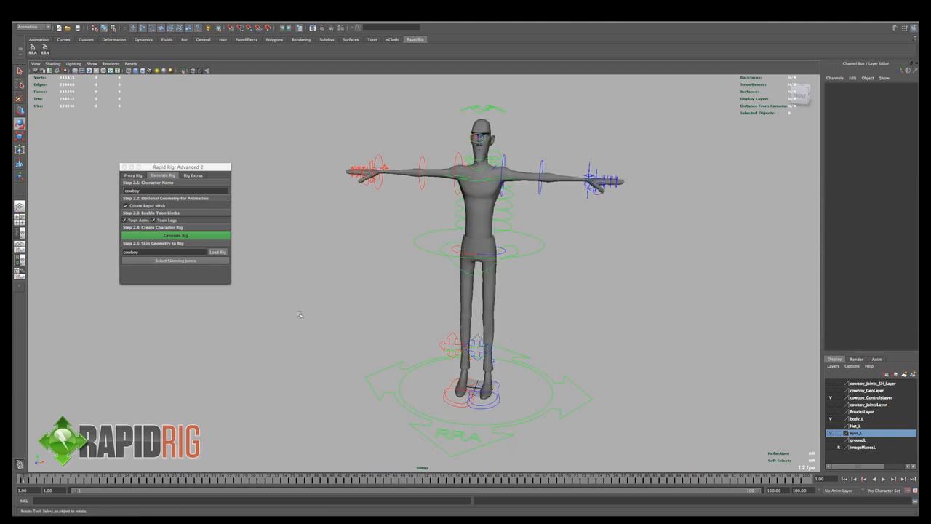
- Clear the rig name under Skin Geometry to Rig and reload the cowboy rig from one of its selected controls
{"action": "left_click", "coordinate": [155, 252]}
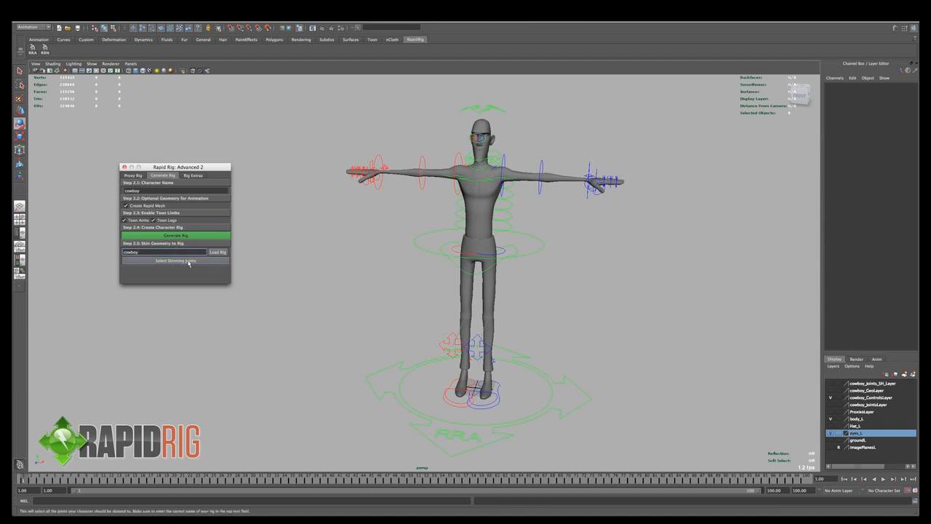
{"action": "left_click_drag", "start_coordinate": [139, 252], "coordinate": [120, 253]}
{"action": "key", "text": "BackSpace"}
{"action": "left_click", "coordinate": [310, 258]}
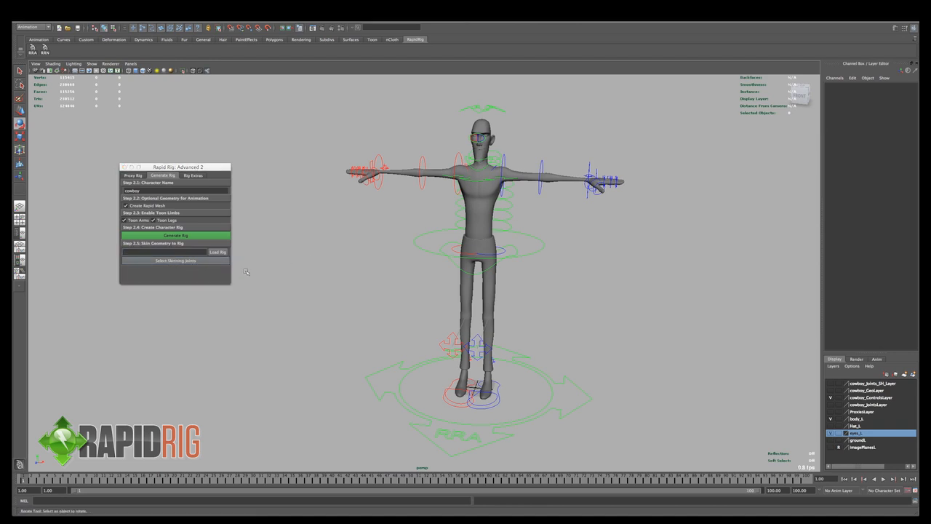
{"action": "left_click", "coordinate": [416, 357]}
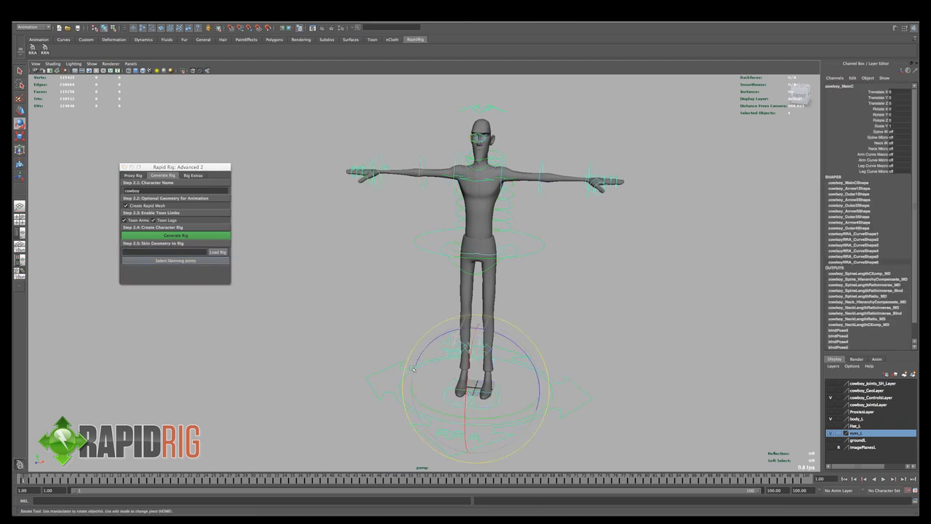
{"action": "left_click", "coordinate": [217, 252]}
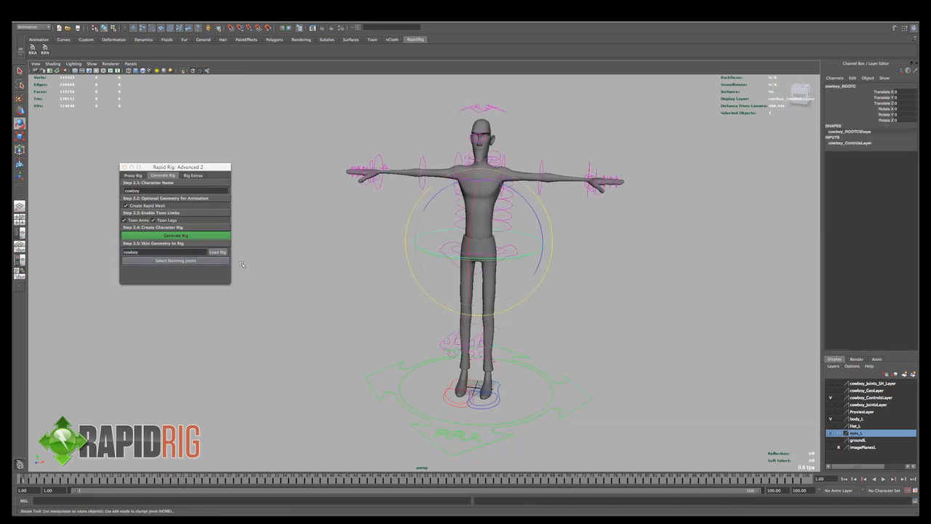
{"action": "left_click", "coordinate": [219, 254]}
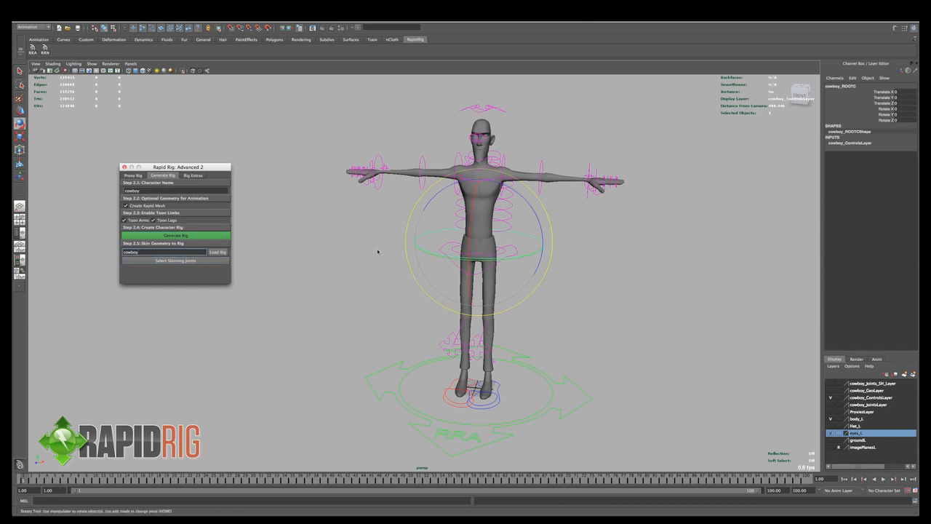
{"action": "key", "text": "q"}
{"action": "mouse_move", "coordinate": [379, 254]}
{"action": "left_mouse_down", "text": "alt"}
{"action": "mouse_move", "coordinate": [396, 267]}
{"action": "mouse_move", "coordinate": [366, 256]}
{"action": "left_mouse_up", "text": "alt"}
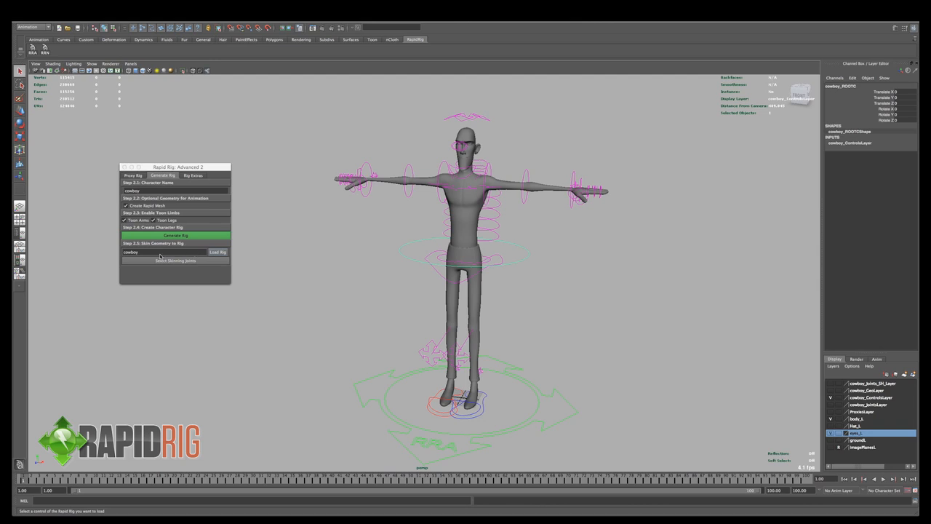
- Select the cowboy rig's skinning joints with the Standard option
{"action": "left_click", "coordinate": [179, 261]}
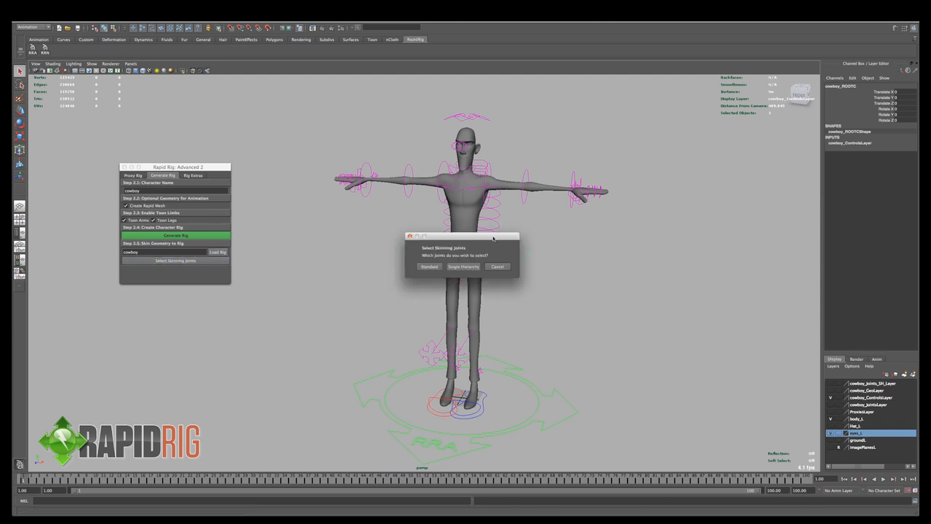
{"action": "left_click_drag", "start_coordinate": [494, 238], "coordinate": [644, 221]}
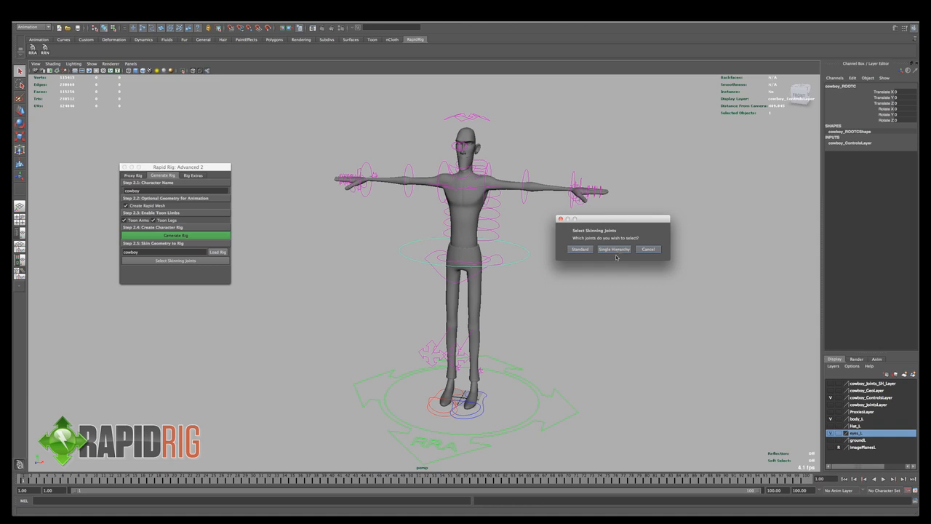
{"action": "left_click", "coordinate": [580, 249]}
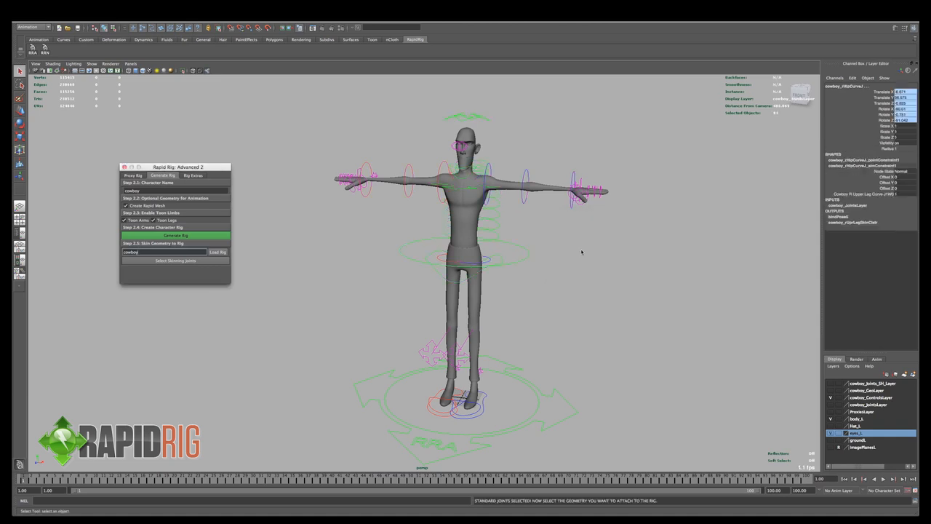
{"action": "middle_click_drag", "start_coordinate": [441, 250], "coordinate": [420, 254], "text": "alt"}
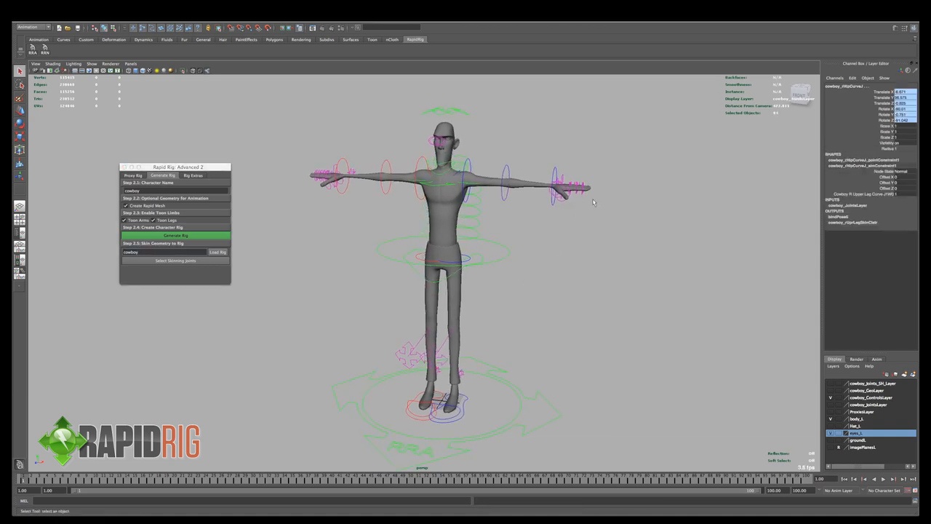
{"action": "left_click_drag", "start_coordinate": [591, 204], "coordinate": [582, 205], "text": "alt"}
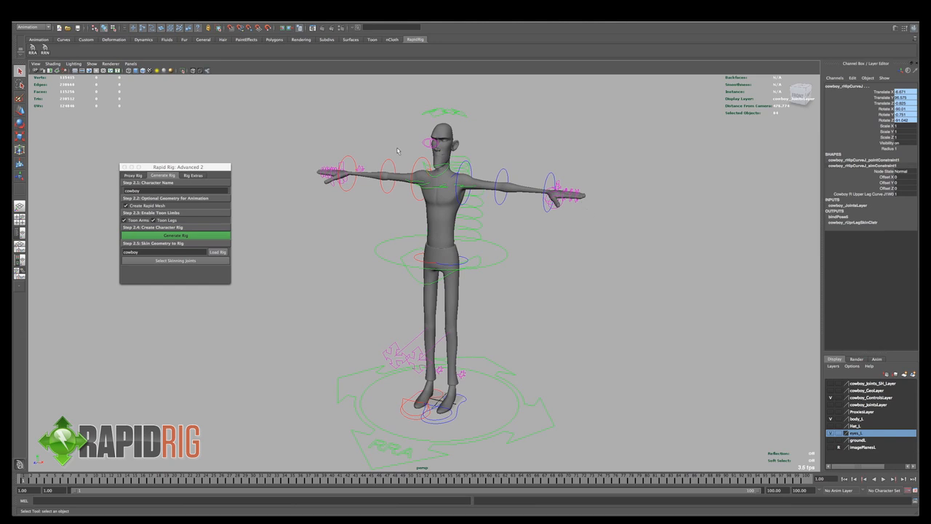
- Add the body mesh to the selected skinning joints and open the Smooth Bind options
{"action": "left_click", "coordinate": [550, 201]}
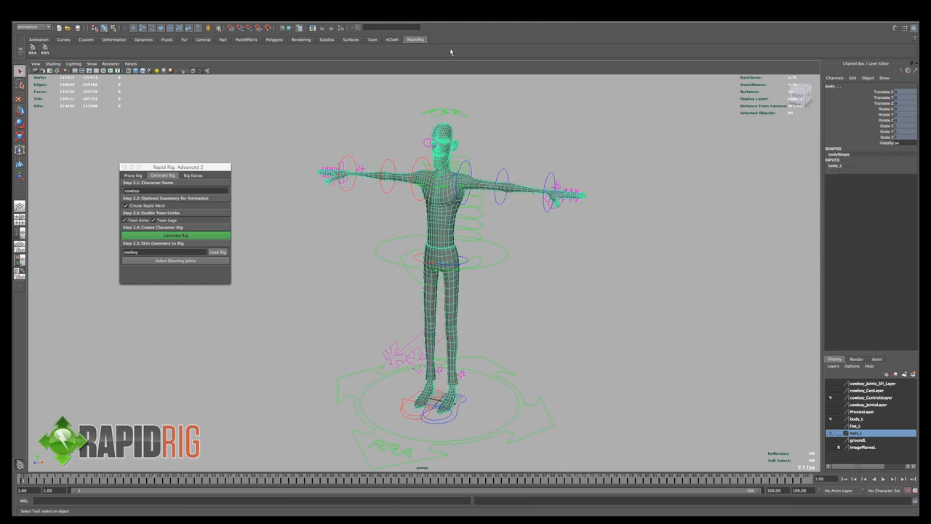
{"action": "left_click", "coordinate": [399, 16]}
{"action": "mouse_move", "coordinate": [407, 22]}
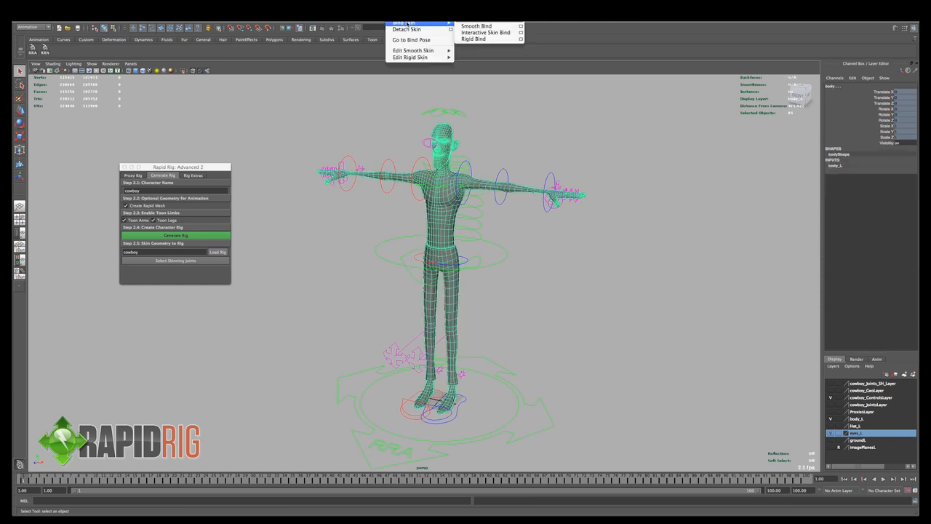
{"action": "left_click", "coordinate": [521, 26]}
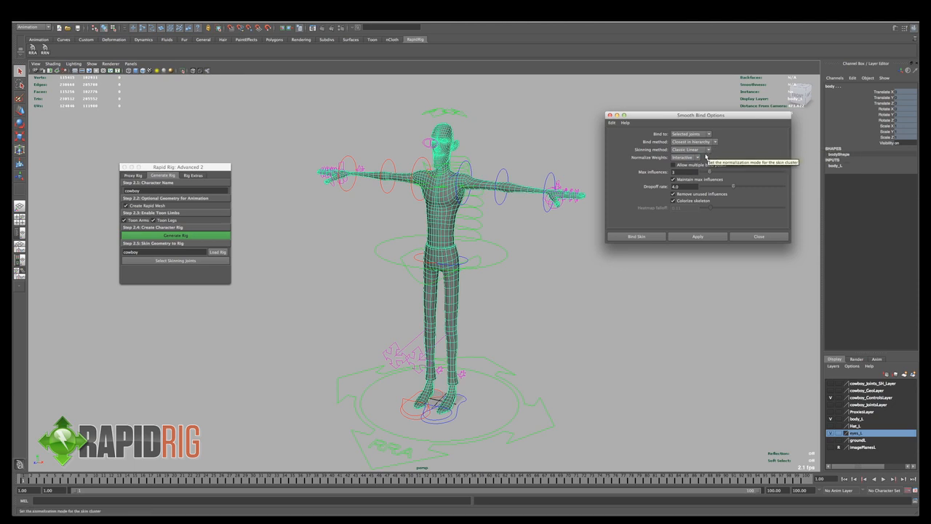
- Smooth-bind the body to the selected joints using Closest in hierarchy, Classic Linear skinning and Interactive weight normalization
{"action": "left_click", "coordinate": [697, 157]}
{"action": "left_click", "coordinate": [707, 149]}
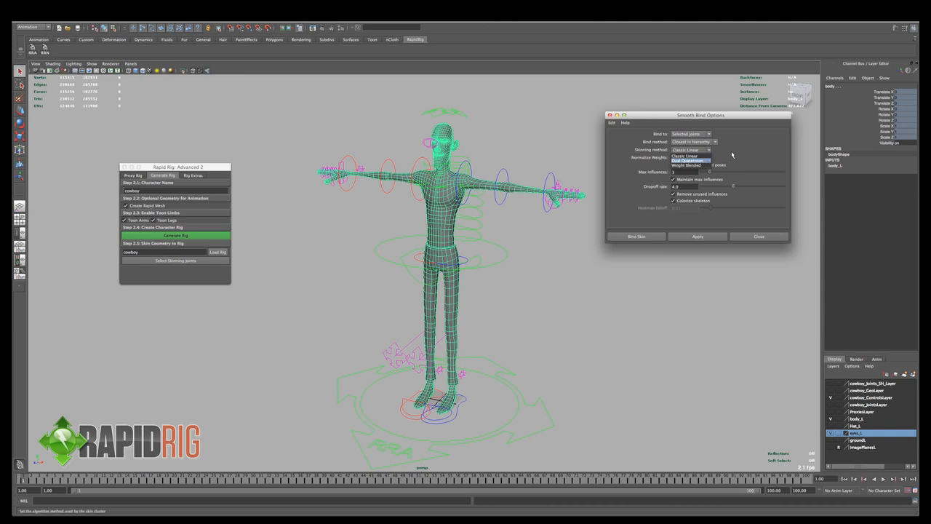
{"action": "left_click", "coordinate": [731, 150]}
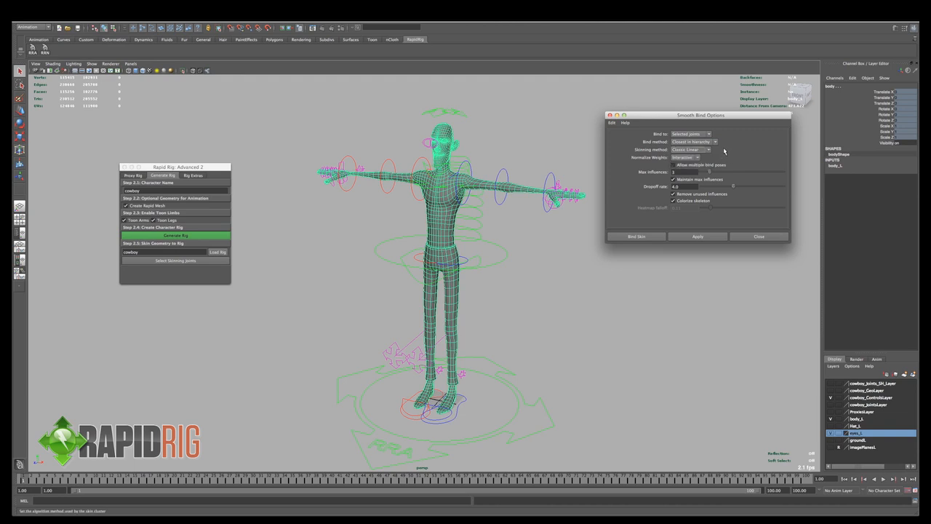
{"action": "left_click", "coordinate": [714, 142]}
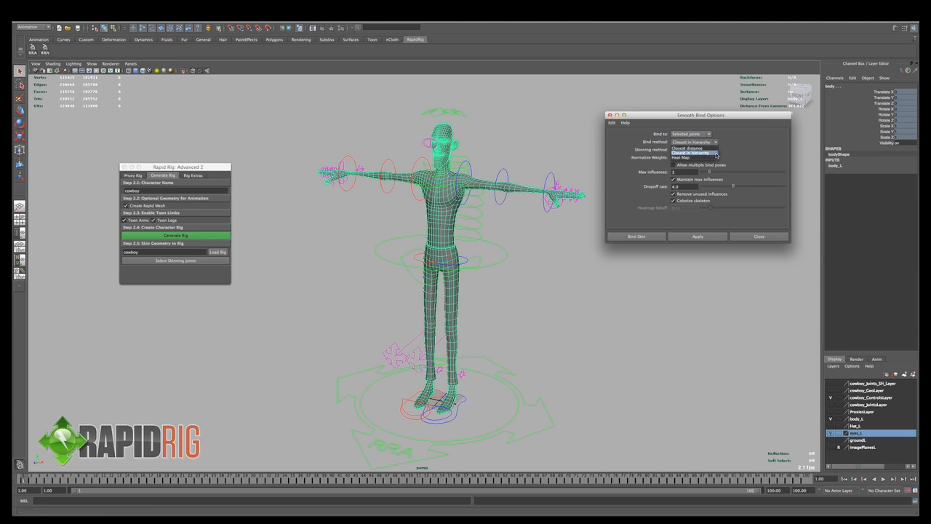
{"action": "left_click", "coordinate": [716, 153]}
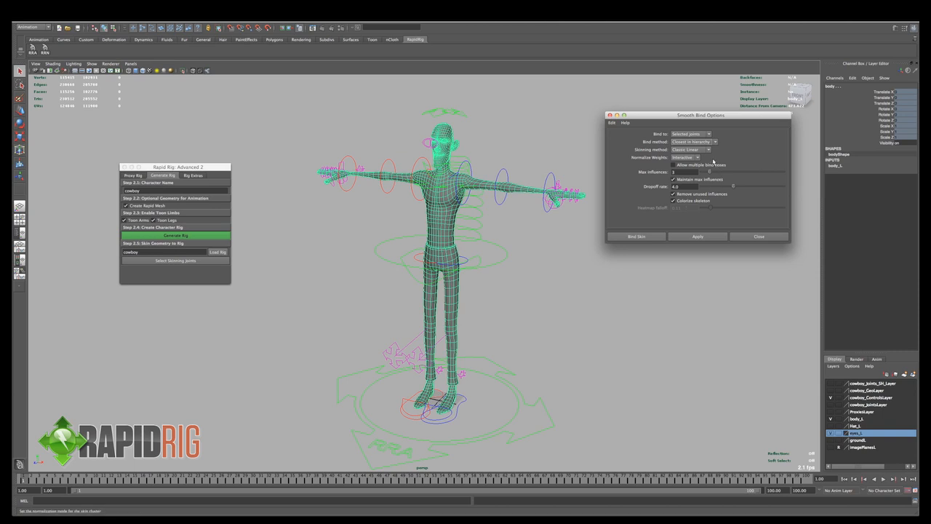
{"action": "left_click", "coordinate": [695, 142]}
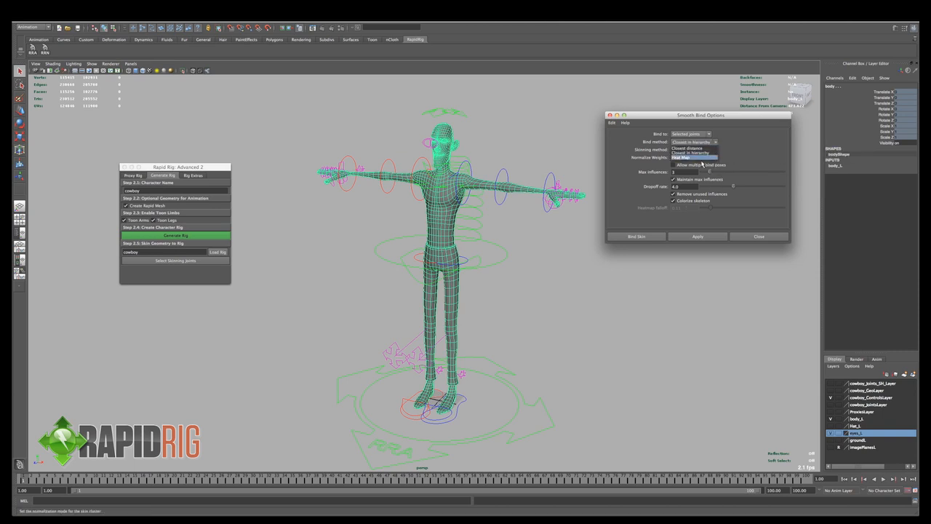
{"action": "left_click", "coordinate": [744, 157]}
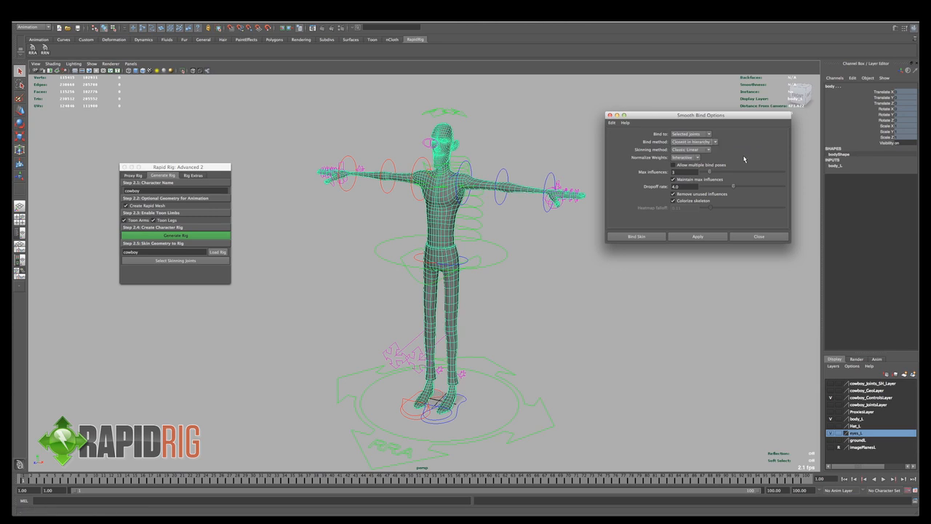
{"action": "left_click", "coordinate": [656, 240]}
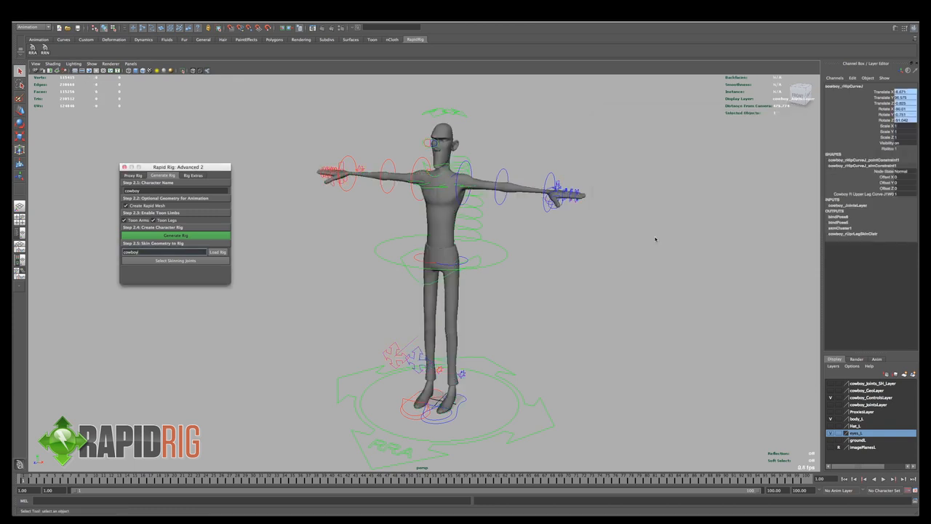
- Rotate the left shoulder control to test how the newly bound body deforms, and undo the rotation
{"action": "left_click", "coordinate": [527, 197]}
{"action": "left_click", "coordinate": [467, 201]}
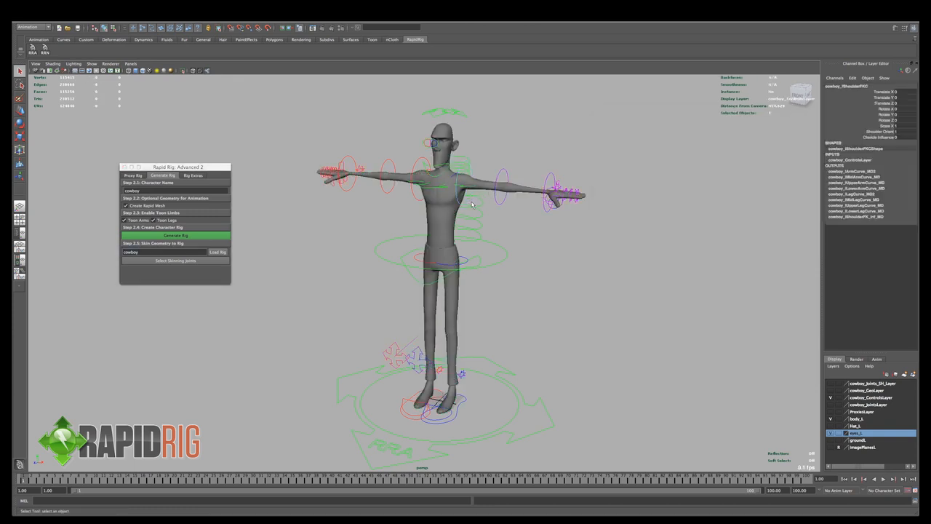
{"action": "left_click_drag", "start_coordinate": [468, 201], "coordinate": [477, 200], "text": "alt"}
{"action": "right_click_drag", "start_coordinate": [473, 197], "coordinate": [512, 203], "text": "alt"}
{"action": "middle_click_drag", "start_coordinate": [512, 207], "coordinate": [513, 223], "text": "alt"}
{"action": "key", "text": "e"}
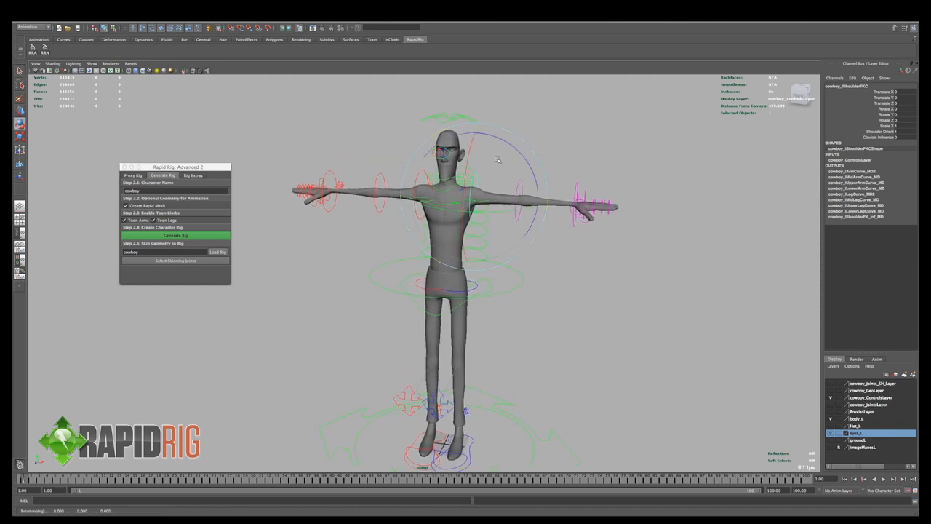
{"action": "left_click_drag", "start_coordinate": [495, 155], "coordinate": [504, 199]}
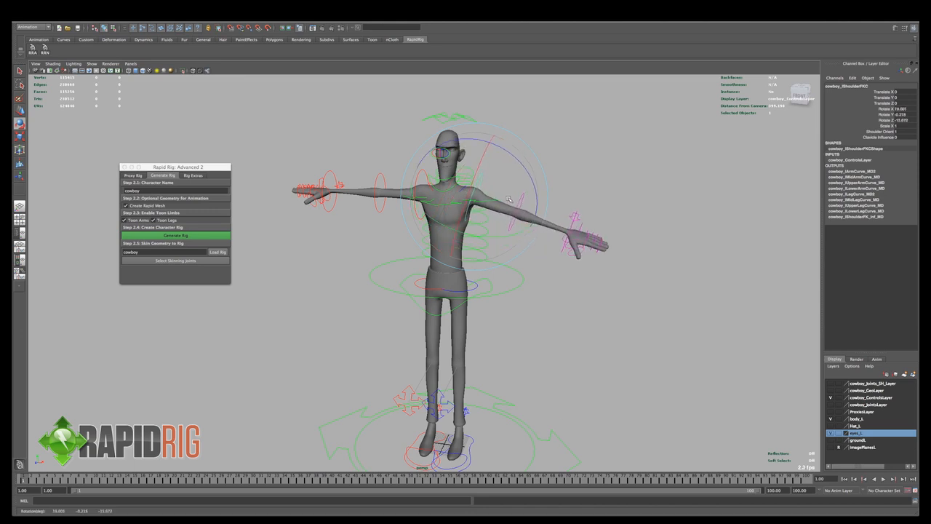
{"action": "key", "text": "ctrl+z"}
- Turn off the smooth mesh preview on the body geometry and deselect it
{"action": "key", "text": "q"}
{"action": "left_click", "coordinate": [504, 199]}
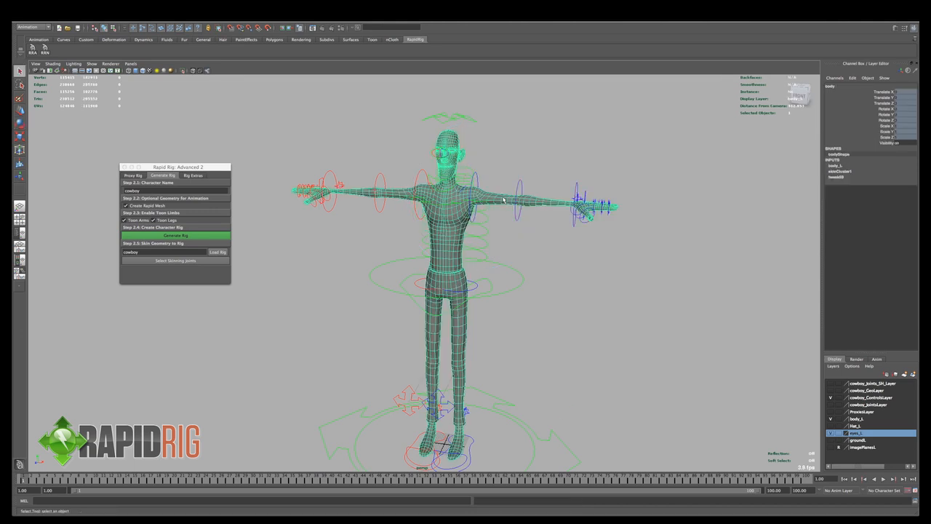
{"action": "key", "text": "1"}
{"action": "left_click", "coordinate": [514, 169]}
- Rotate the left shoulder control to test rig responsiveness with the unsmoothed body, and undo the rotation
{"action": "left_click", "coordinate": [478, 182]}
{"action": "key", "text": "r"}
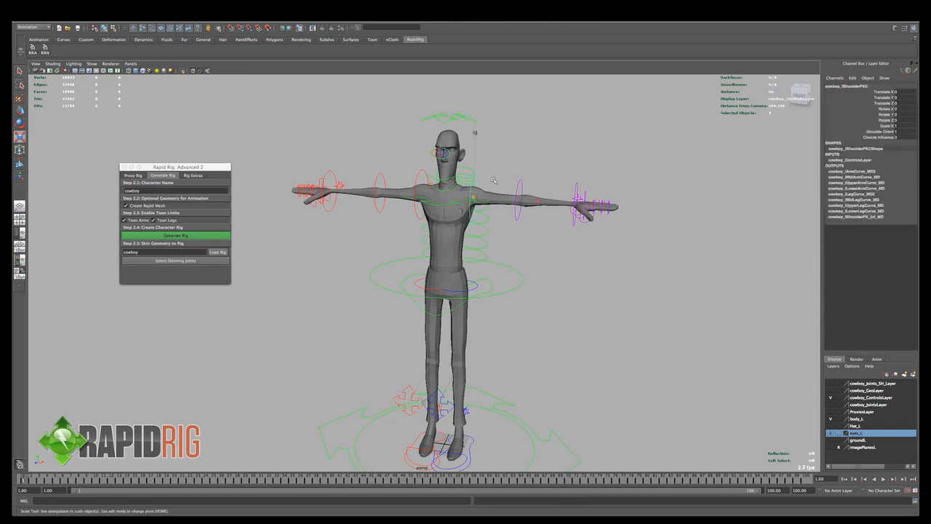
{"action": "left_click", "coordinate": [493, 177]}
{"action": "left_click", "coordinate": [478, 184]}
{"action": "key", "text": "e"}
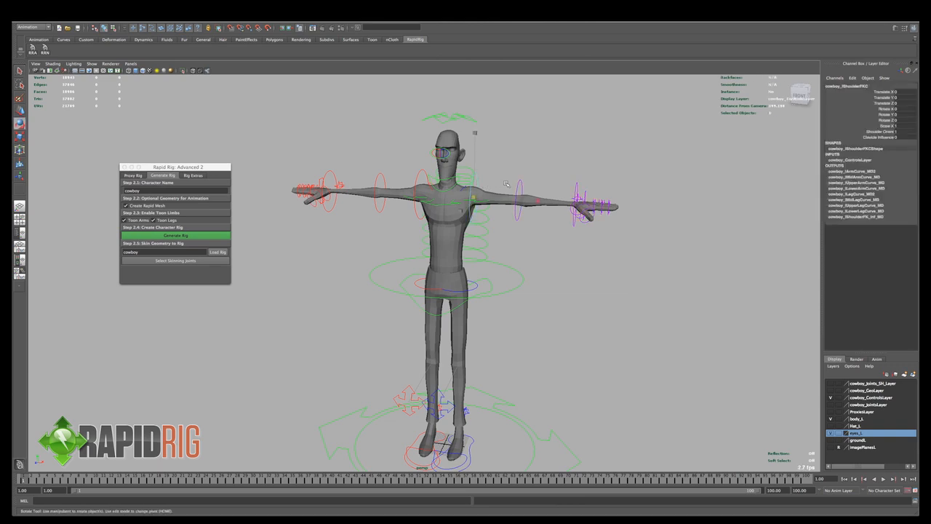
{"action": "left_click_drag", "start_coordinate": [507, 189], "coordinate": [528, 184]}
{"action": "key", "text": "ctrl+z"}
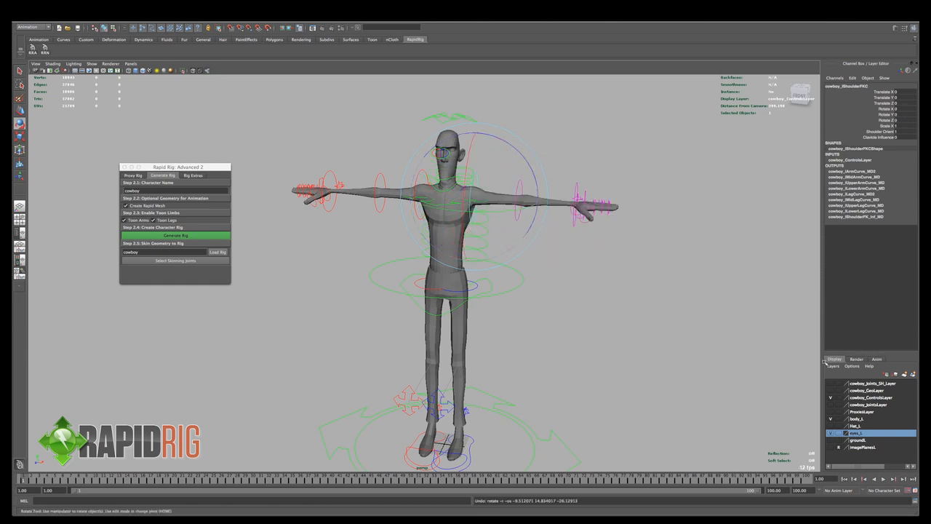
- Hide body_L, show cowboy_GeoLayer and rotate the left shoulder to test the Rapid Mesh, undoing the changes and clearing the selection
{"action": "left_click", "coordinate": [831, 419]}
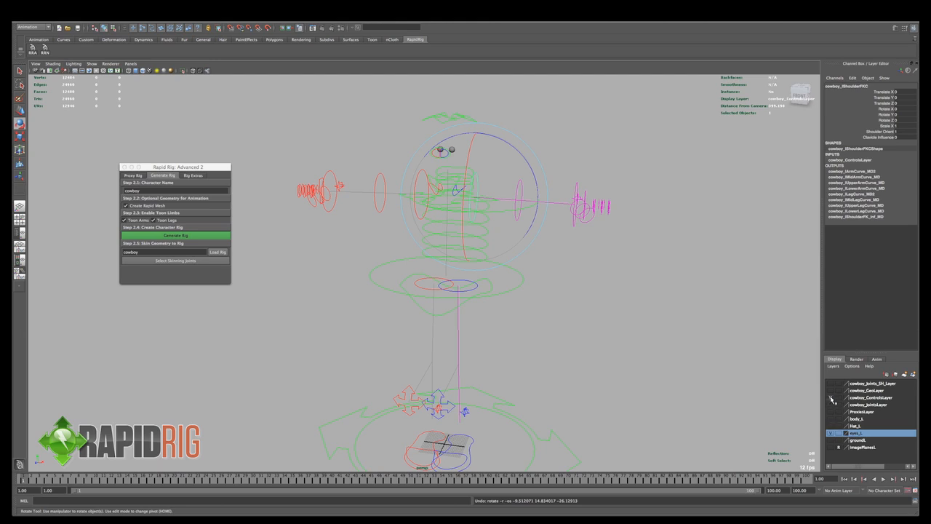
{"action": "left_click", "coordinate": [830, 391]}
{"action": "mouse_move", "coordinate": [526, 159]}
{"action": "left_mouse_down"}
{"action": "mouse_move", "coordinate": [531, 194]}
{"action": "mouse_move", "coordinate": [519, 150]}
{"action": "left_mouse_up"}
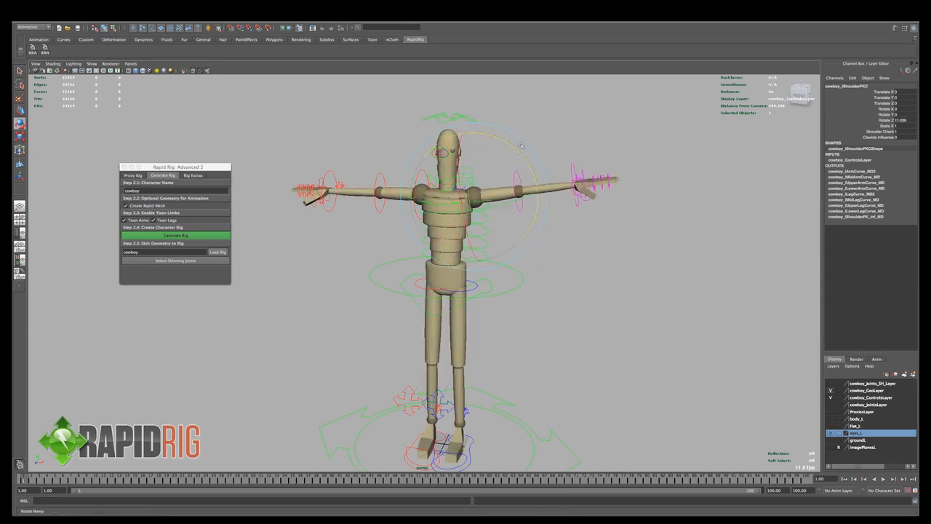
{"action": "key", "text": "super+z"}
{"action": "key", "text": "super+z"}
{"action": "key", "text": "super+z"}
{"action": "left_click", "coordinate": [603, 163]}
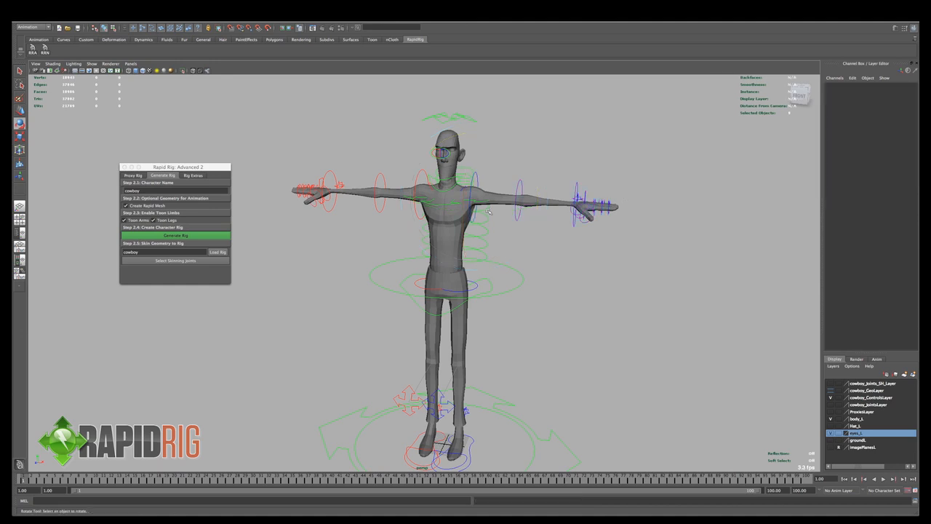
- Bend the left elbow control about -79 degrees in Y, inspect the body mesh around the joint, and undo the bend
{"action": "left_click_drag", "start_coordinate": [506, 211], "coordinate": [481, 224], "text": "alt"}
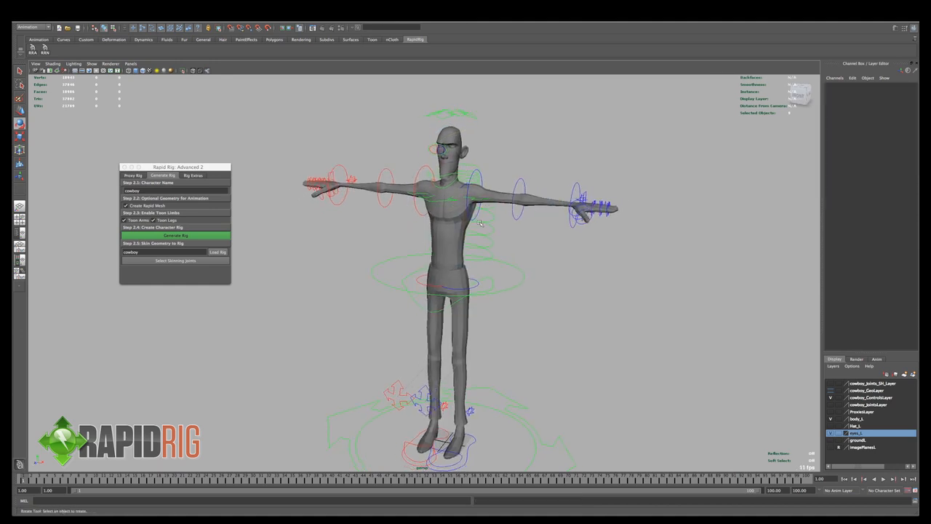
{"action": "left_click", "coordinate": [516, 216]}
{"action": "left_click_drag", "start_coordinate": [542, 212], "coordinate": [460, 228]}
{"action": "left_click_drag", "start_coordinate": [465, 227], "coordinate": [520, 271], "text": "alt"}
{"action": "key", "text": "q"}
{"action": "left_click", "coordinate": [519, 284]}
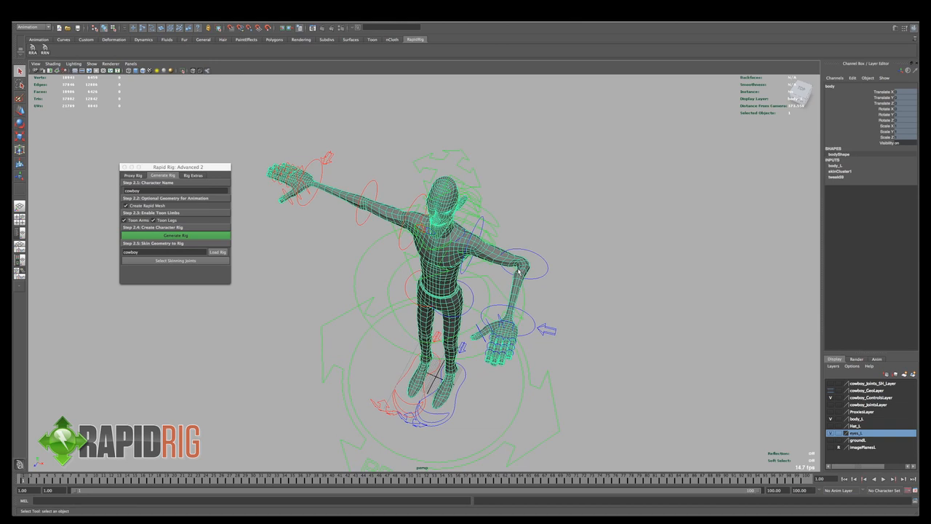
{"action": "left_click_drag", "start_coordinate": [526, 270], "coordinate": [531, 275], "text": "alt"}
{"action": "right_click_drag", "start_coordinate": [531, 276], "coordinate": [578, 287], "text": "alt"}
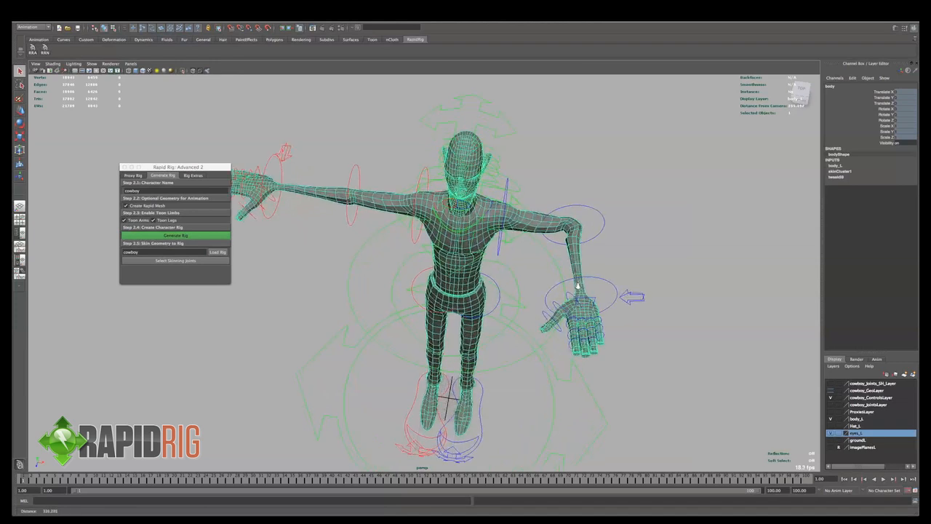
{"action": "left_click", "coordinate": [599, 235]}
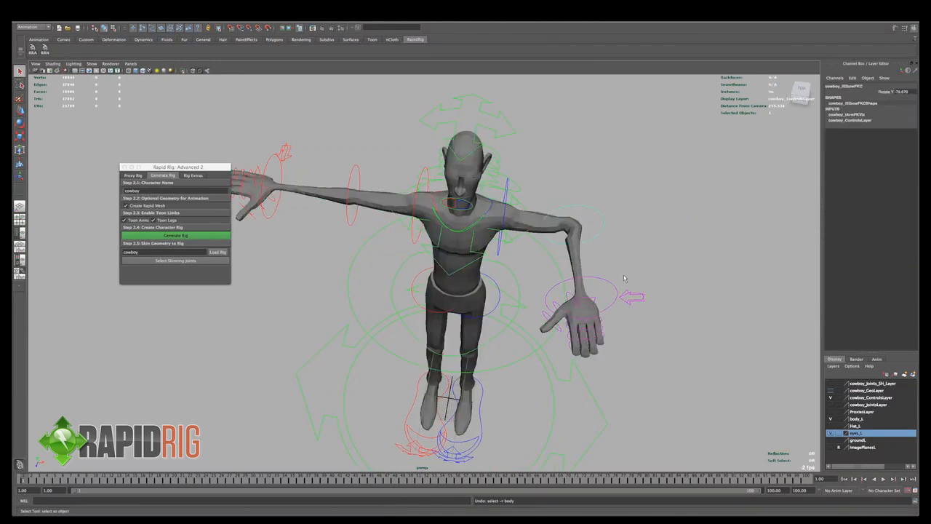
{"action": "key", "text": "ctrl+z"}
- Key the left wrist control at frame 1 and rotate it about 90 degrees in Z at frame 10
{"action": "left_click", "coordinate": [668, 220]}
{"action": "left_click_drag", "start_coordinate": [668, 220], "coordinate": [649, 255], "text": "alt"}
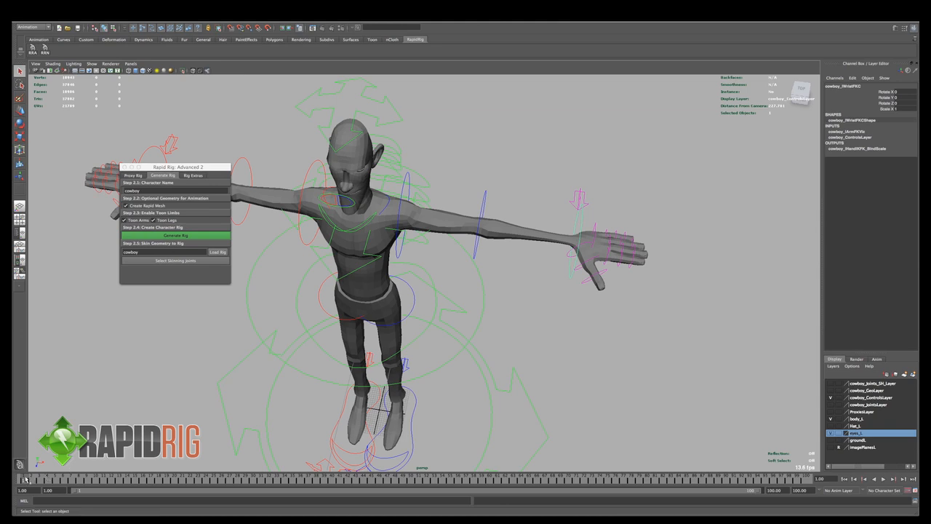
{"action": "key", "text": "s"}
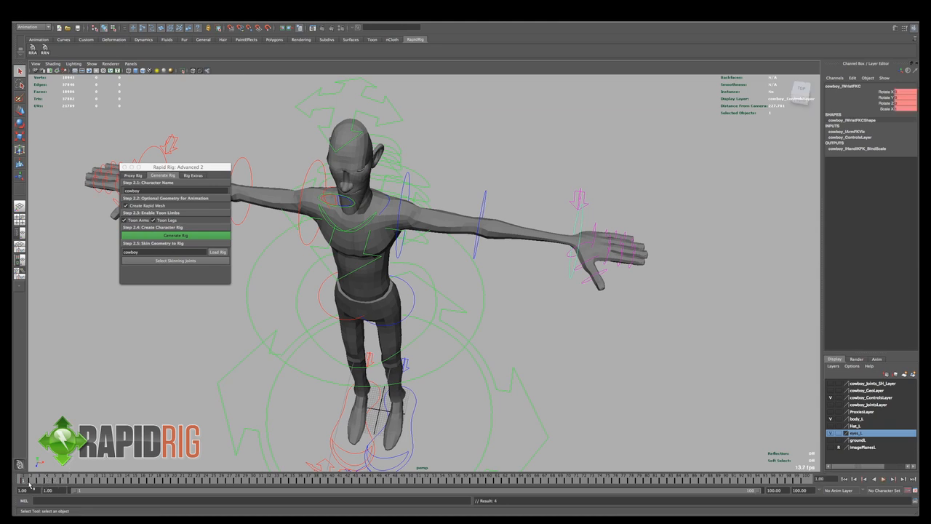
{"action": "left_click_drag", "start_coordinate": [31, 485], "coordinate": [96, 482]}
{"action": "key", "text": "e"}
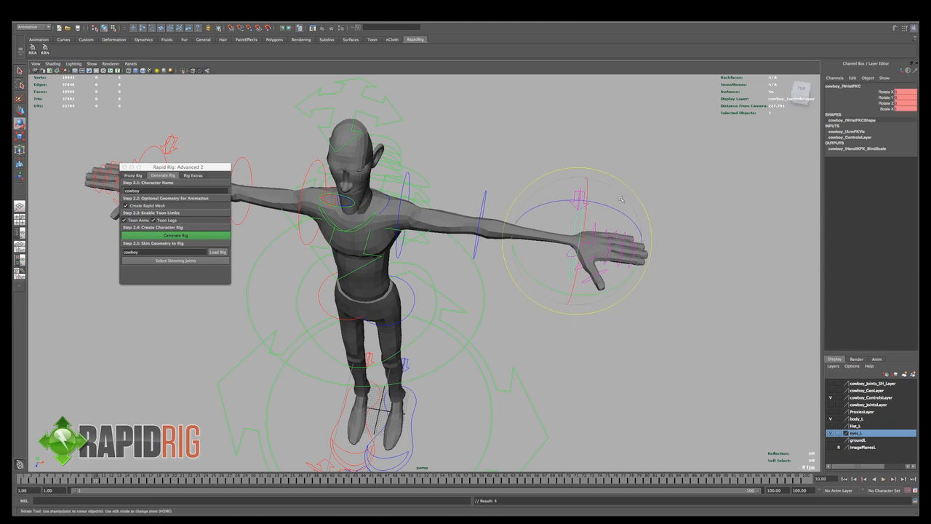
{"action": "left_click_drag", "start_coordinate": [616, 206], "coordinate": [523, 204]}
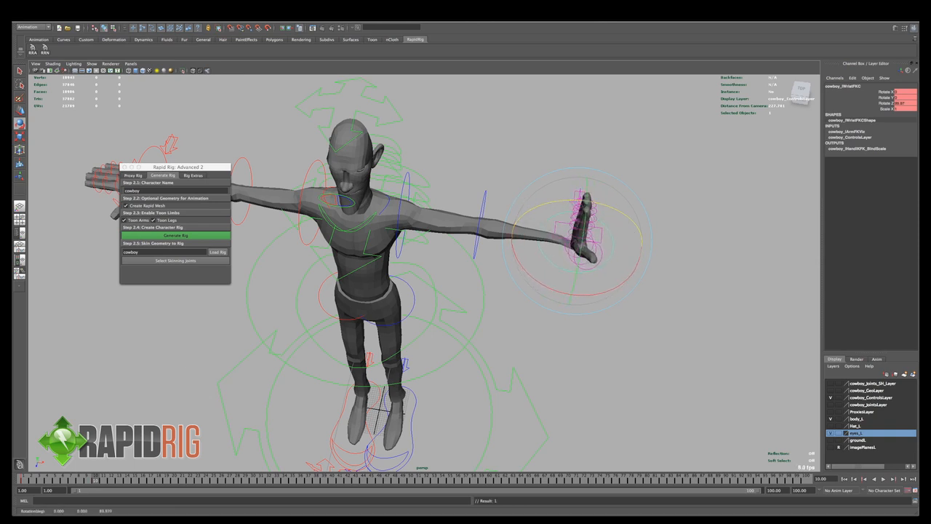
- At frame 20, rotate the left wrist control the opposite way to about -90 degrees in Z
{"action": "left_click", "coordinate": [174, 479]}
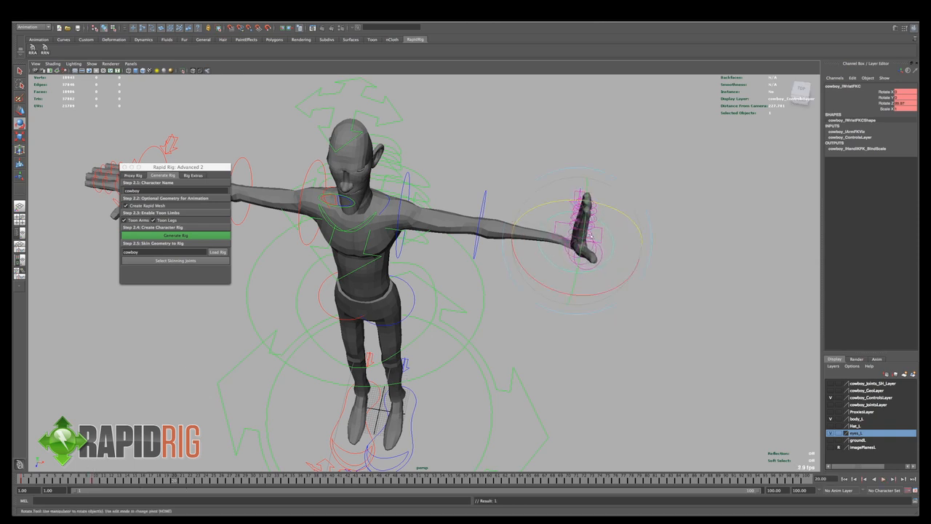
{"action": "left_click_drag", "start_coordinate": [571, 201], "coordinate": [574, 262]}
{"action": "middle_click_drag", "start_coordinate": [573, 262], "coordinate": [572, 326], "text": "alt"}
{"action": "right_click_drag", "start_coordinate": [582, 287], "coordinate": [615, 284], "text": "alt"}
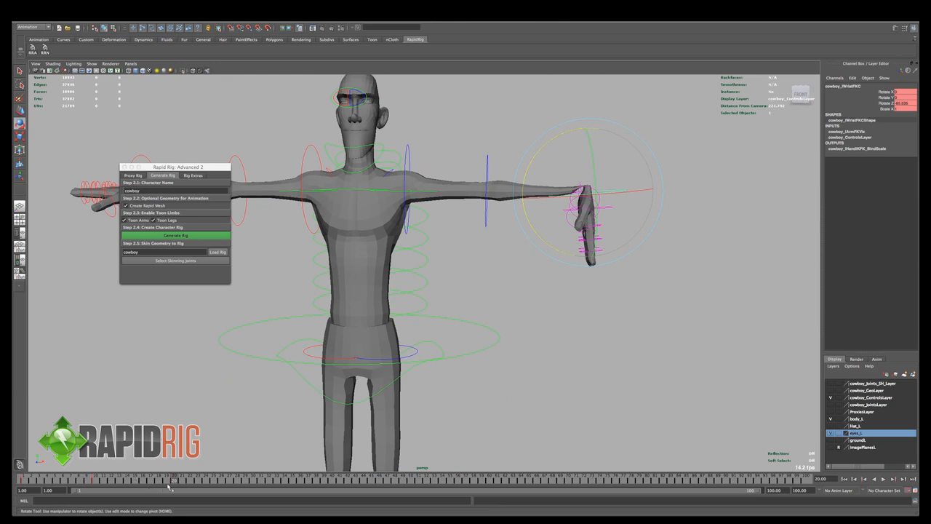
- Play the timeline briefly, and set the left wrist control's Rotate Z to 0 at frame 40
{"action": "key", "text": "alt+v"}
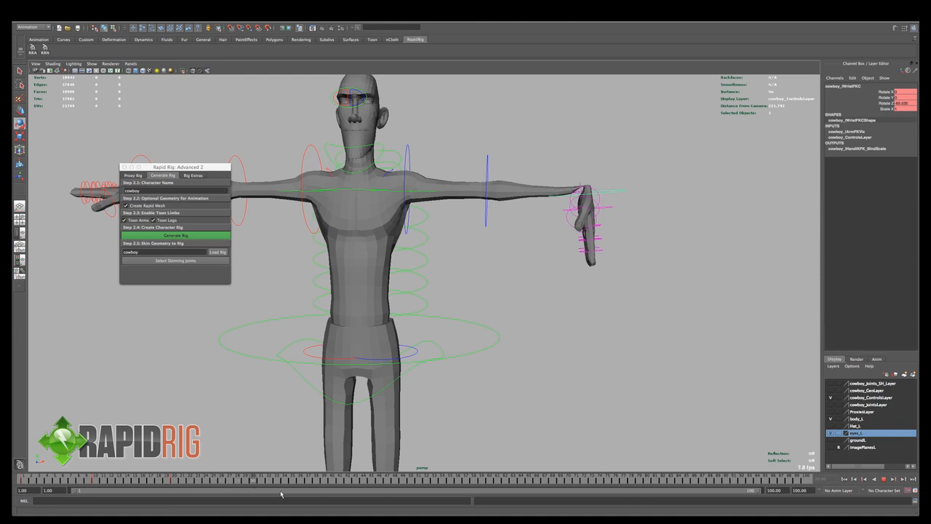
{"action": "key", "text": "Escape"}
{"action": "key", "text": "e"}
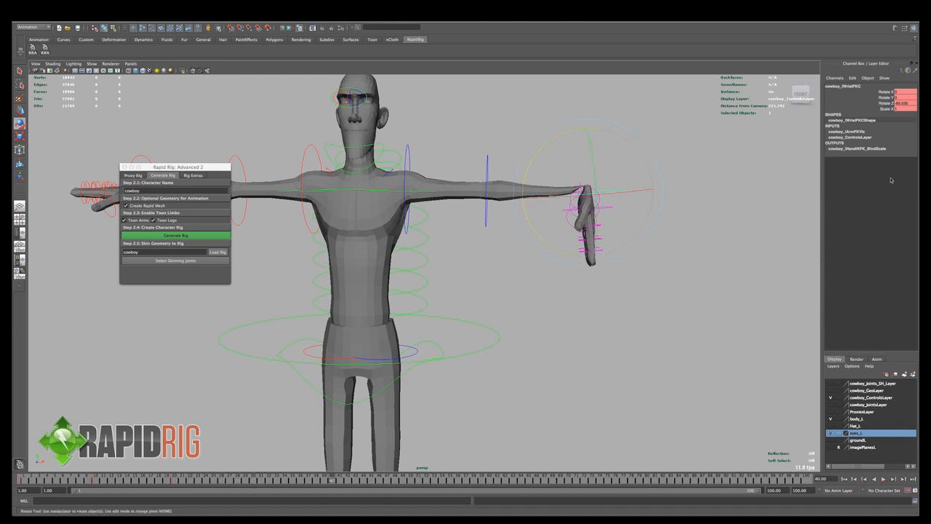
{"action": "left_click", "coordinate": [906, 103]}
{"action": "type", "text": "0"}
{"action": "key", "text": "Return"}
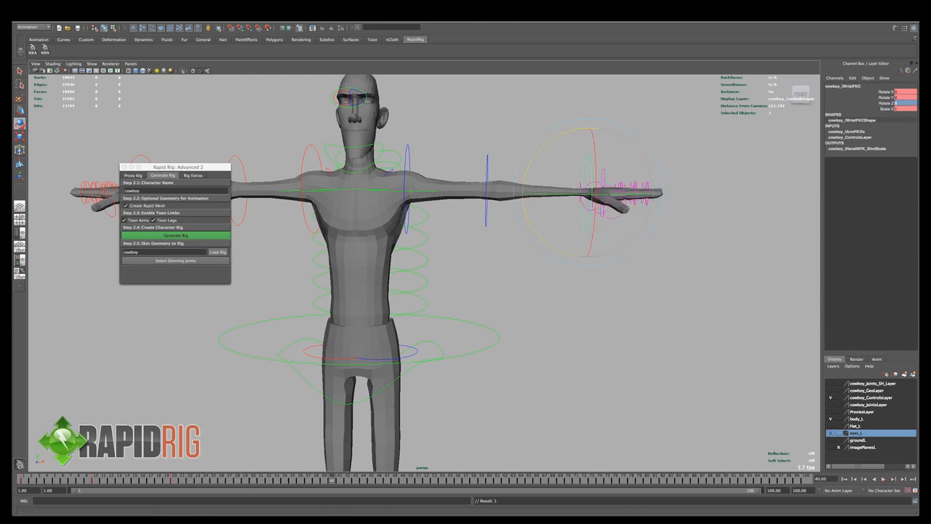
- Rotate the left wrist control to about -85 degrees in Y at frame 50 and to the opposite side at frame 60
{"action": "left_click", "coordinate": [416, 481]}
{"action": "left_click_drag", "start_coordinate": [517, 321], "coordinate": [572, 322], "text": "alt"}
{"action": "left_click_drag", "start_coordinate": [615, 290], "coordinate": [546, 377]}
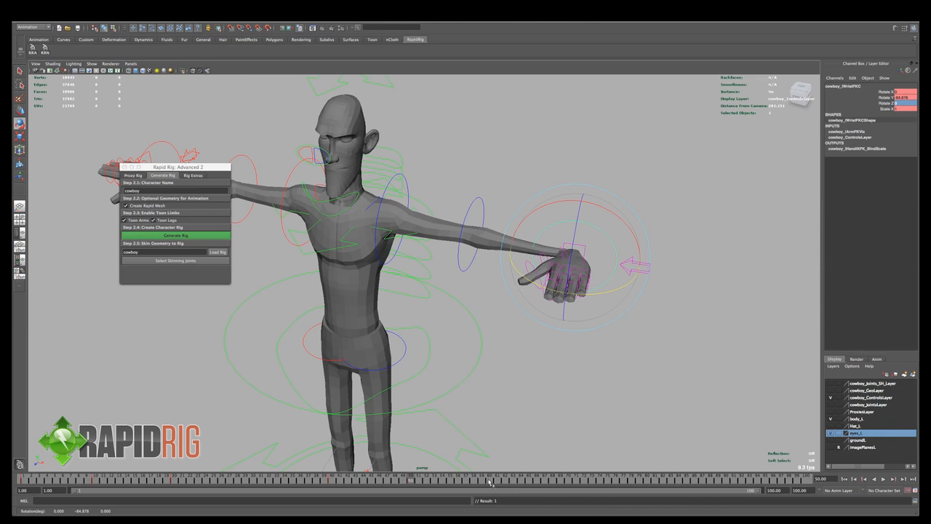
{"action": "left_click_drag", "start_coordinate": [530, 282], "coordinate": [610, 234]}
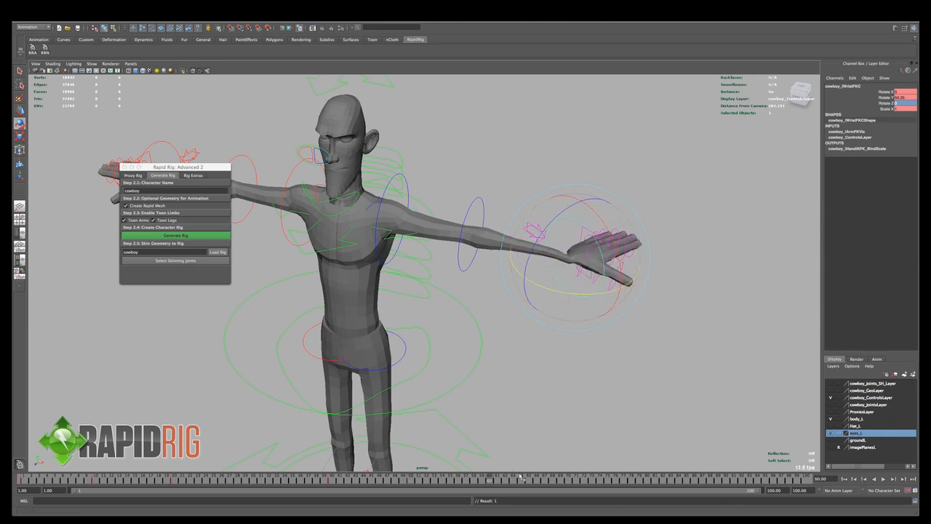
- Set the left wrist control's Rotate Y to 0 at frame 70, and increase its Y rotation at frame 60 to about 82 degrees
{"action": "left_click", "coordinate": [574, 481]}
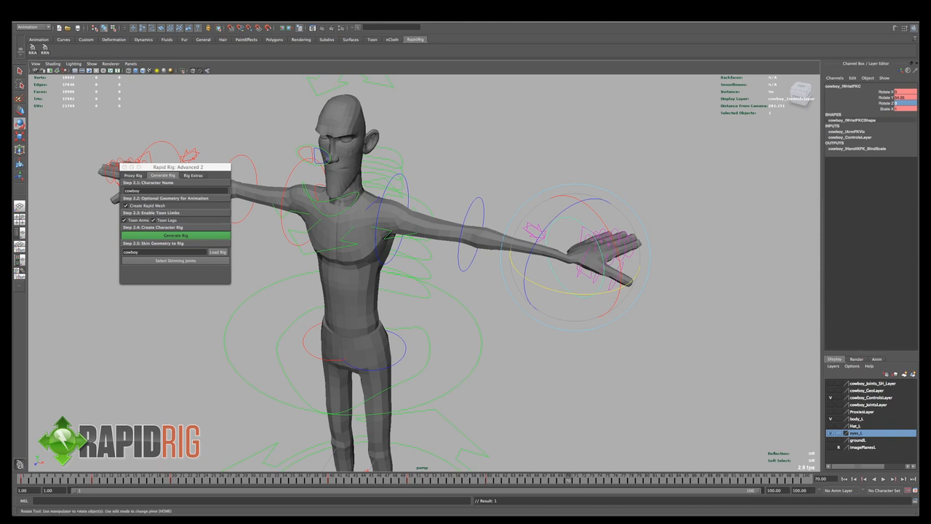
{"action": "left_click", "coordinate": [905, 98]}
{"action": "type", "text": "0"}
{"action": "key", "text": "Return"}
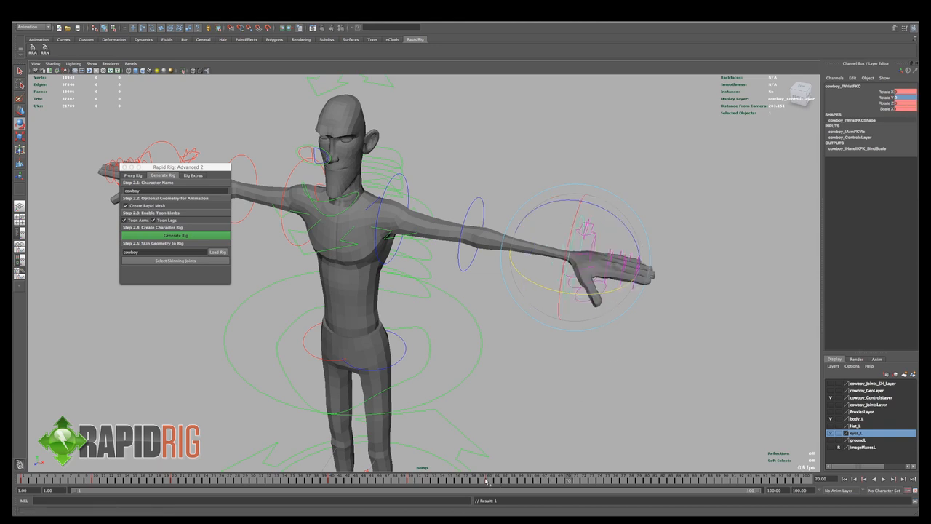
{"action": "mouse_move", "coordinate": [487, 481]}
{"action": "left_mouse_down"}
{"action": "mouse_move", "coordinate": [382, 483]}
{"action": "mouse_move", "coordinate": [493, 482]}
{"action": "left_mouse_up"}
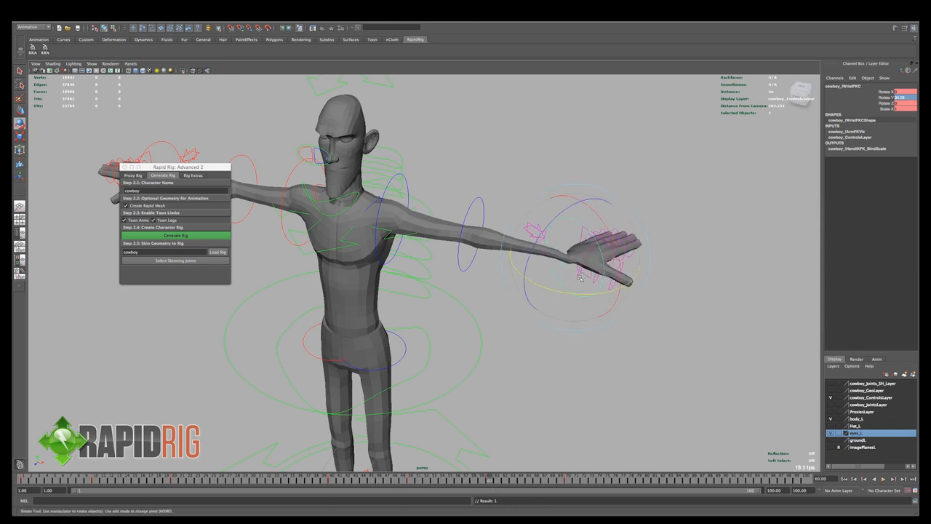
{"action": "left_click_drag", "start_coordinate": [569, 294], "coordinate": [602, 290]}
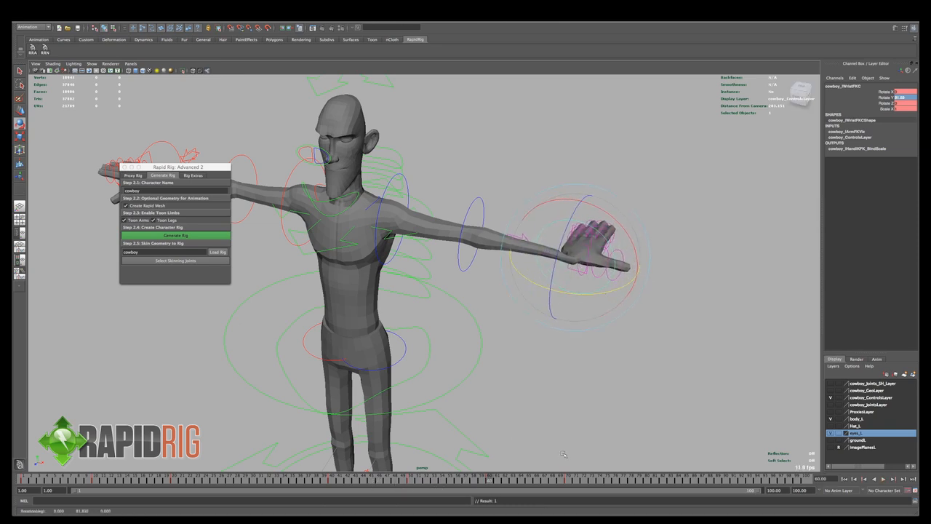
- Rotate the left wrist control in X at frame 80 and oppositely to about -90 degrees at frame 90, and play the animation
{"action": "left_click_drag", "start_coordinate": [571, 483], "coordinate": [646, 483]}
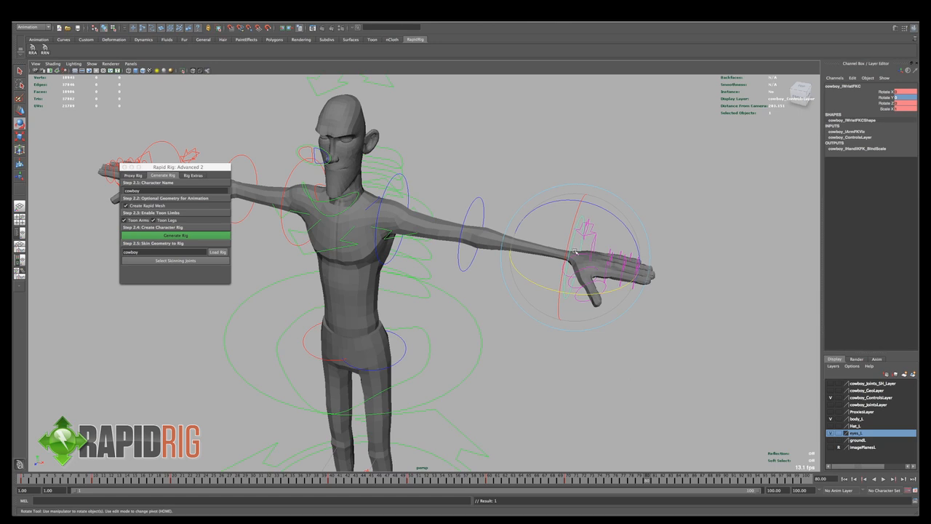
{"action": "mouse_move", "coordinate": [570, 245]}
{"action": "left_mouse_down"}
{"action": "mouse_move", "coordinate": [560, 320]}
{"action": "mouse_move", "coordinate": [565, 258]}
{"action": "left_mouse_up"}
{"action": "left_click", "coordinate": [725, 481]}
{"action": "left_click_drag", "start_coordinate": [522, 297], "coordinate": [551, 282], "text": "alt"}
{"action": "left_click_drag", "start_coordinate": [585, 221], "coordinate": [607, 232]}
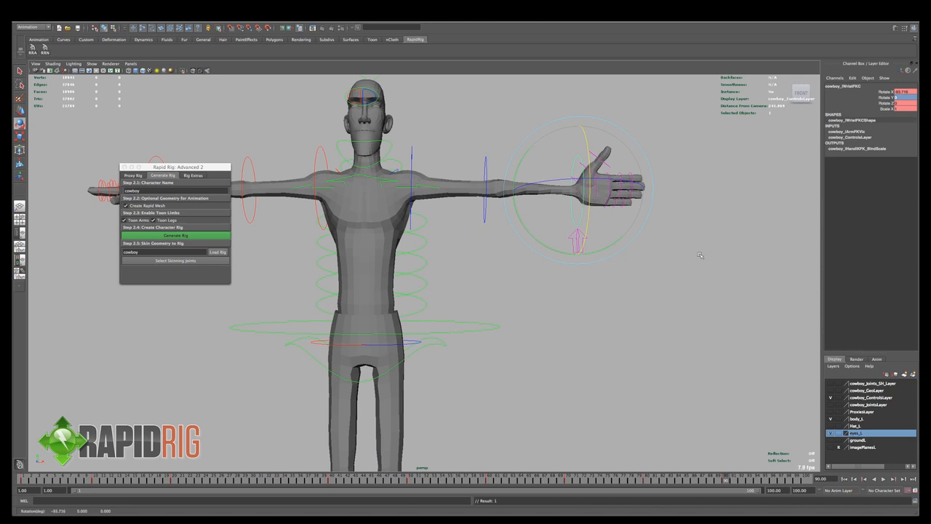
{"action": "key", "text": "alt+v"}
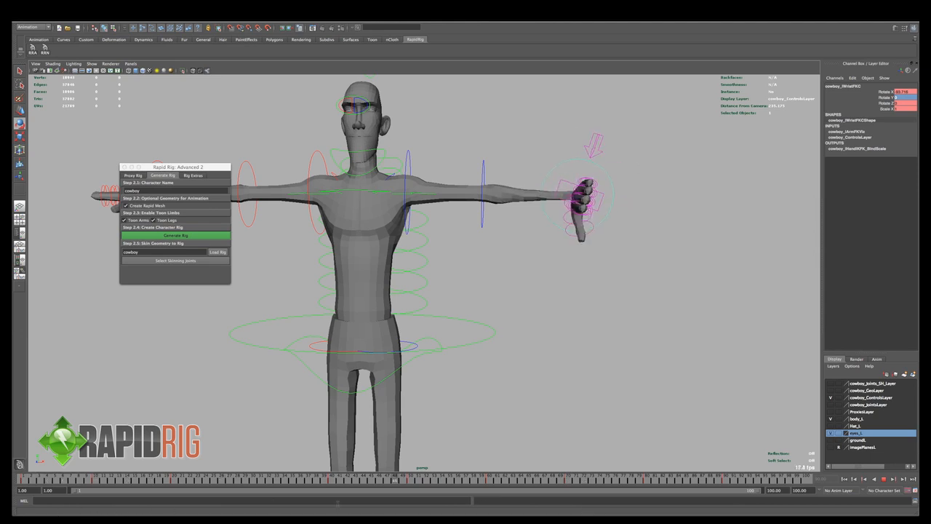
{"action": "key", "text": "Escape"}
- Close the Rapid Rig window and activate the Paint Skin Weights Tool on the body mesh with its settings shown
{"action": "key", "text": "q"}
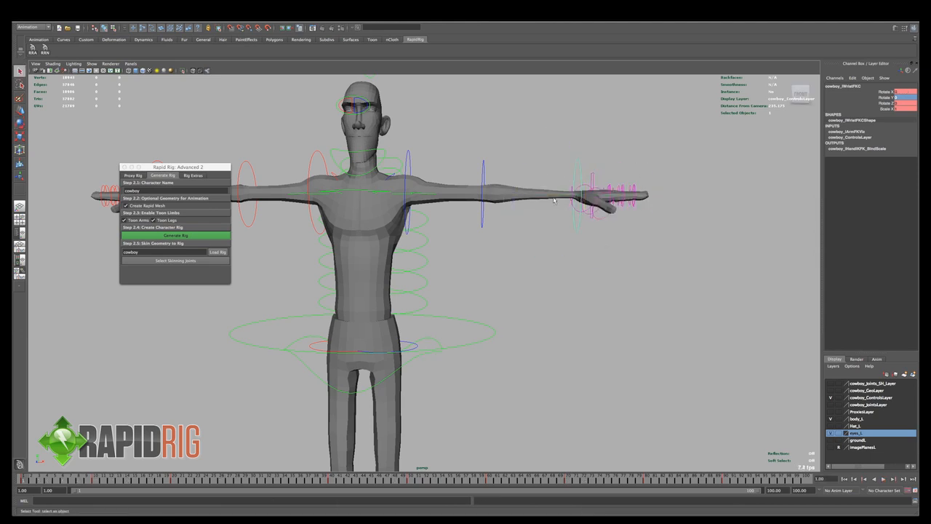
{"action": "left_click", "coordinate": [555, 201]}
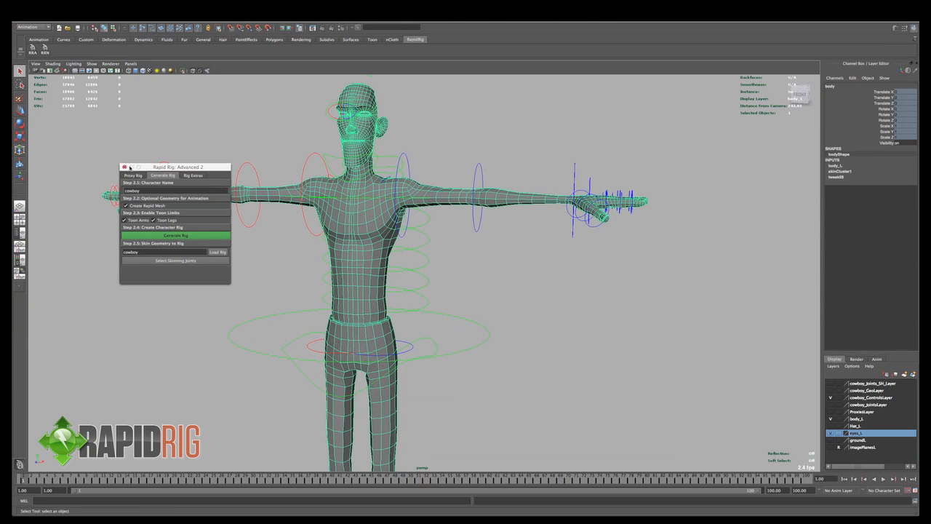
{"action": "left_click", "coordinate": [125, 168]}
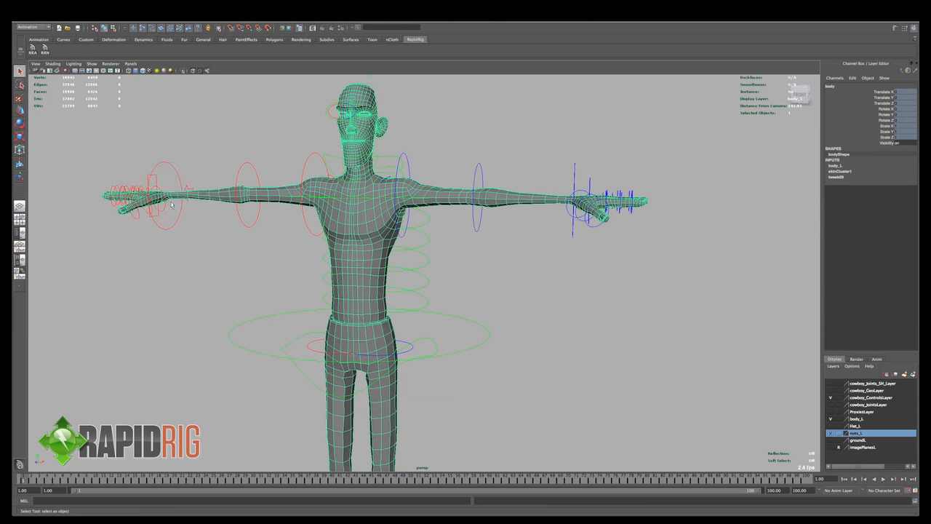
{"action": "middle_click_drag", "start_coordinate": [171, 202], "coordinate": [180, 202], "text": "alt"}
{"action": "left_click", "coordinate": [395, 16]}
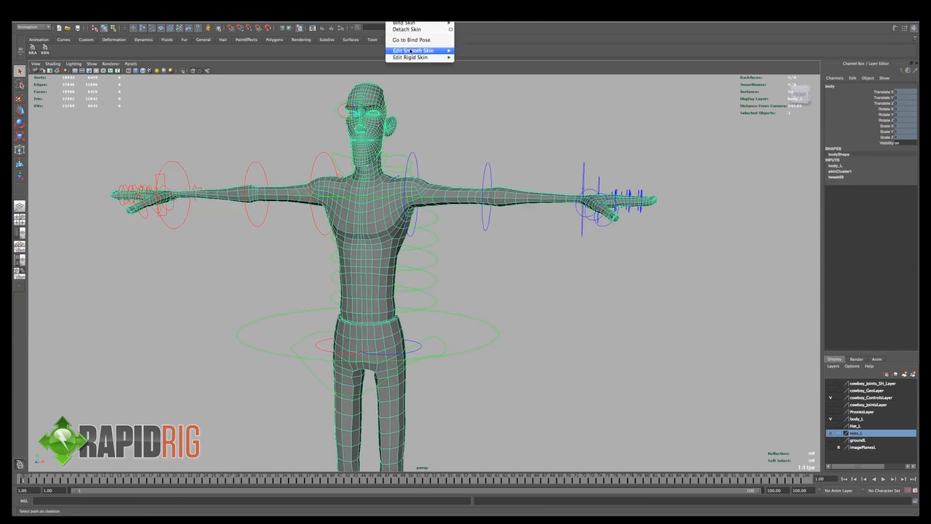
{"action": "mouse_move", "coordinate": [412, 51]}
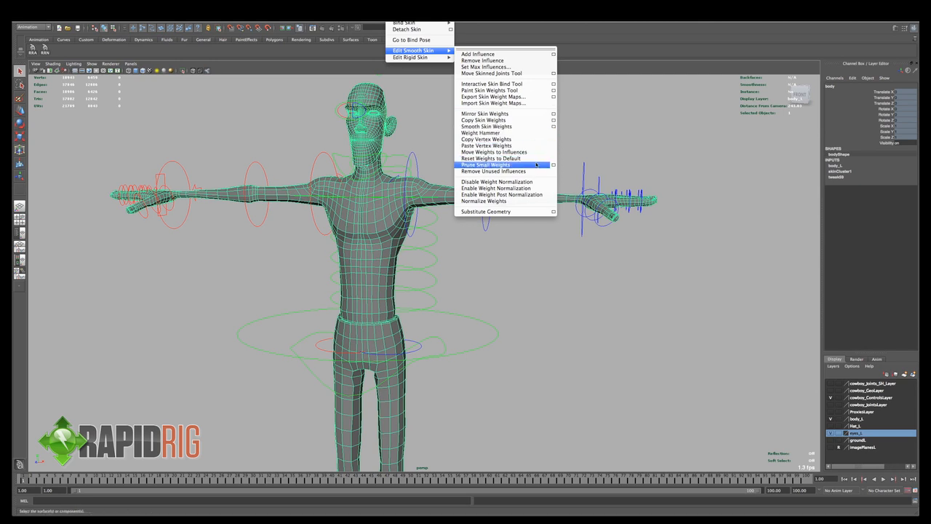
{"action": "left_click", "coordinate": [554, 90]}
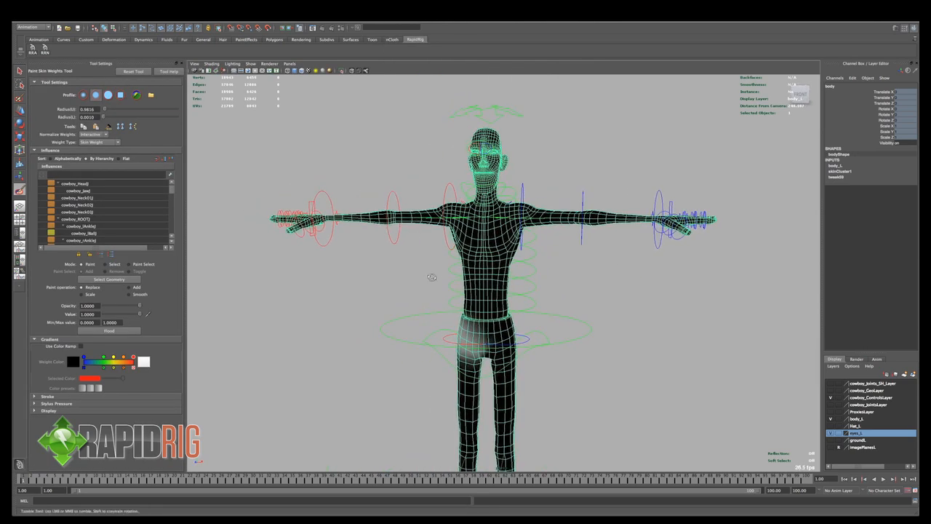
- Open the Component Editor on its Smooth Skins data and move the window clear of the character
{"action": "left_click", "coordinate": [163, 16]}
{"action": "mouse_move", "coordinate": [168, 26]}
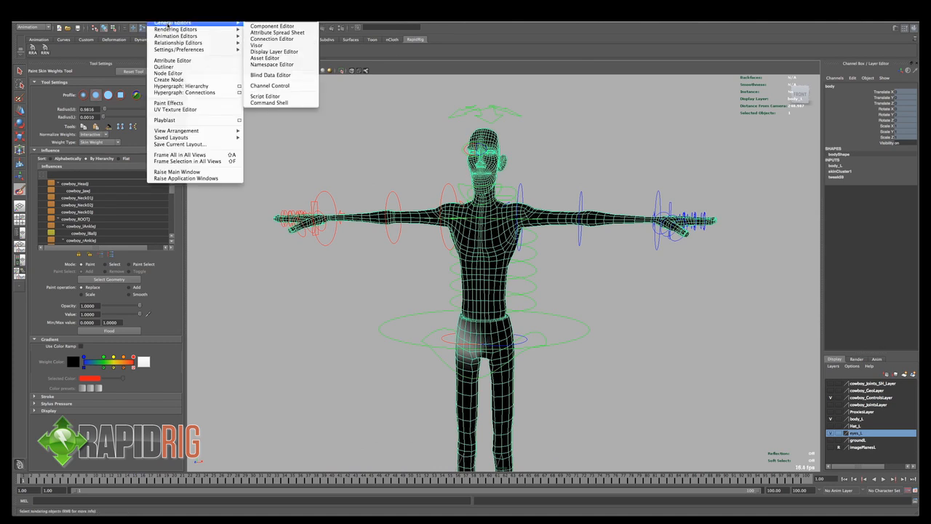
{"action": "left_click", "coordinate": [272, 26]}
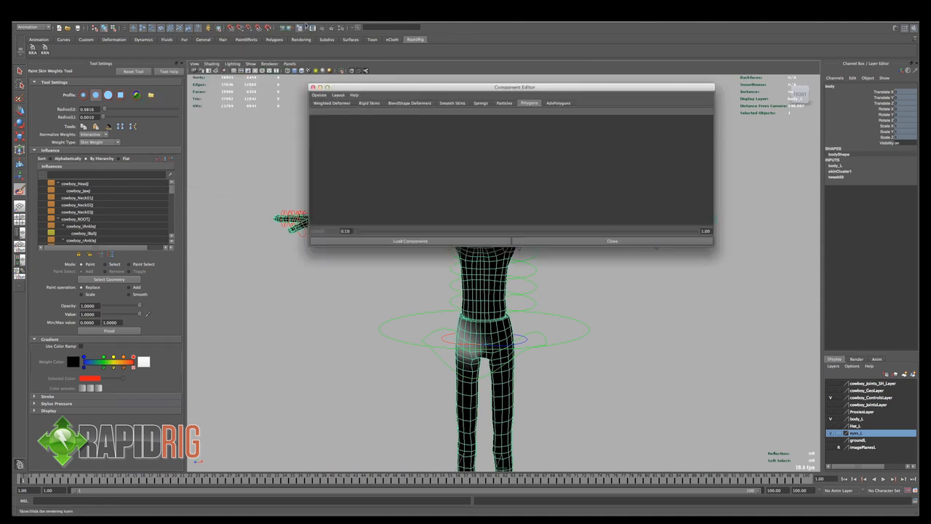
{"action": "left_click", "coordinate": [453, 103]}
{"action": "left_click_drag", "start_coordinate": [459, 87], "coordinate": [617, 87]}
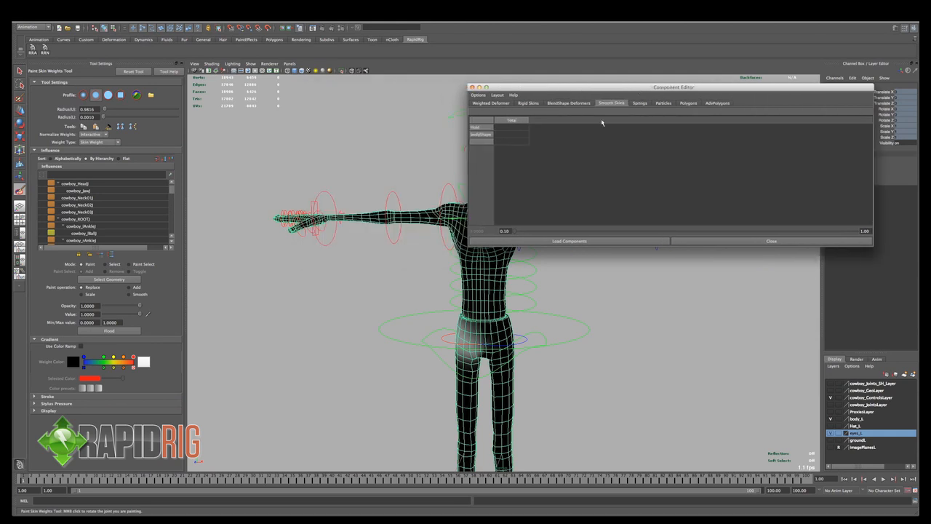
- Select vertices on the left upper arm, and narrow the selection to a single vertex to examine its smooth skin weights
{"action": "middle_click_drag", "start_coordinate": [407, 174], "coordinate": [347, 181], "text": "alt"}
{"action": "key", "text": "q"}
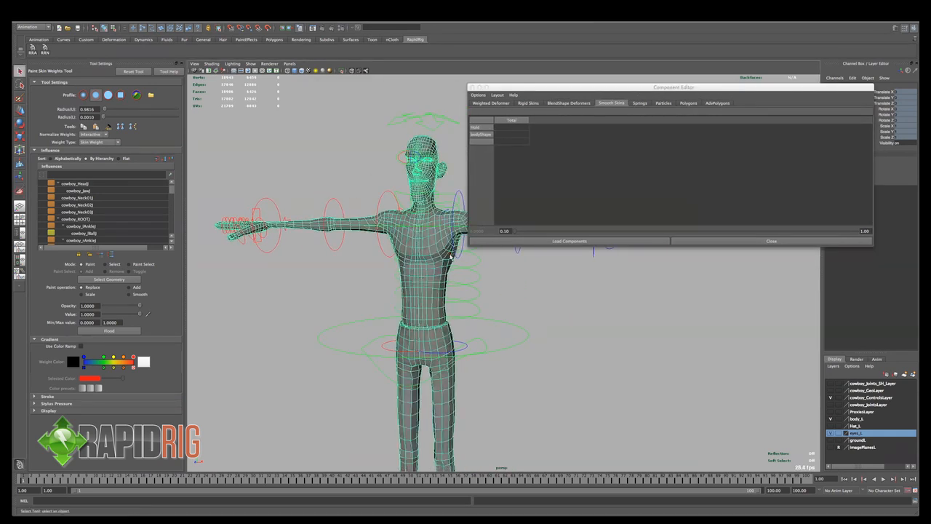
{"action": "right_click_drag", "start_coordinate": [449, 248], "coordinate": [420, 248]}
{"action": "middle_click_drag", "start_coordinate": [337, 142], "coordinate": [298, 146], "text": "alt"}
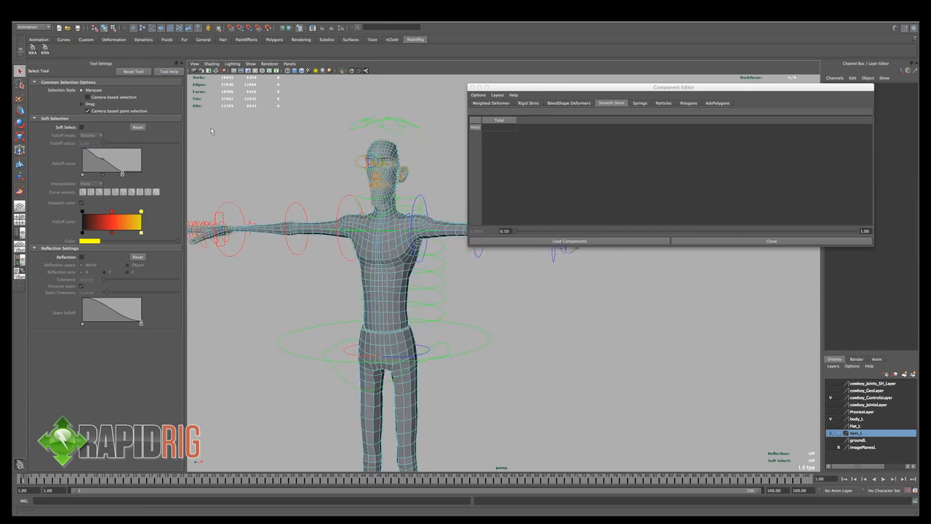
{"action": "middle_click_drag", "start_coordinate": [334, 233], "coordinate": [276, 242], "text": "alt"}
{"action": "left_click_drag", "start_coordinate": [411, 215], "coordinate": [391, 252]}
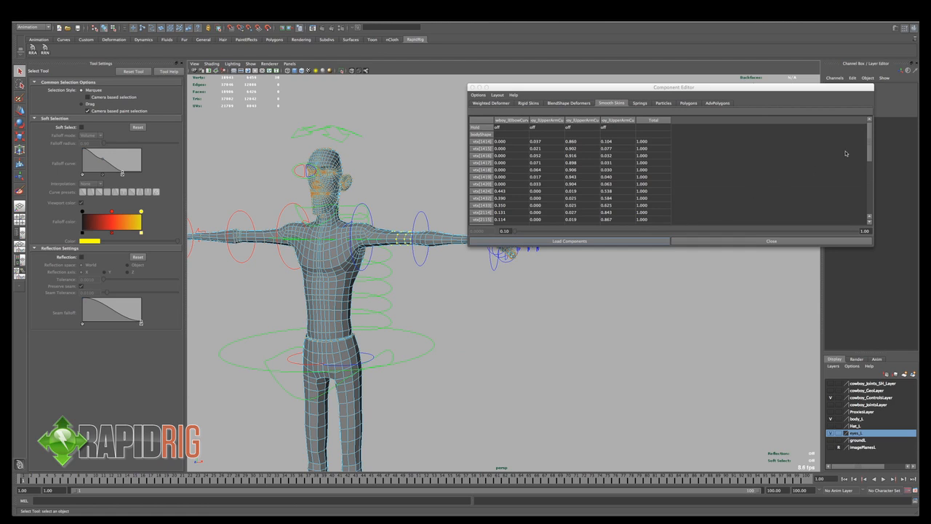
{"action": "left_click_drag", "start_coordinate": [869, 136], "coordinate": [872, 108]}
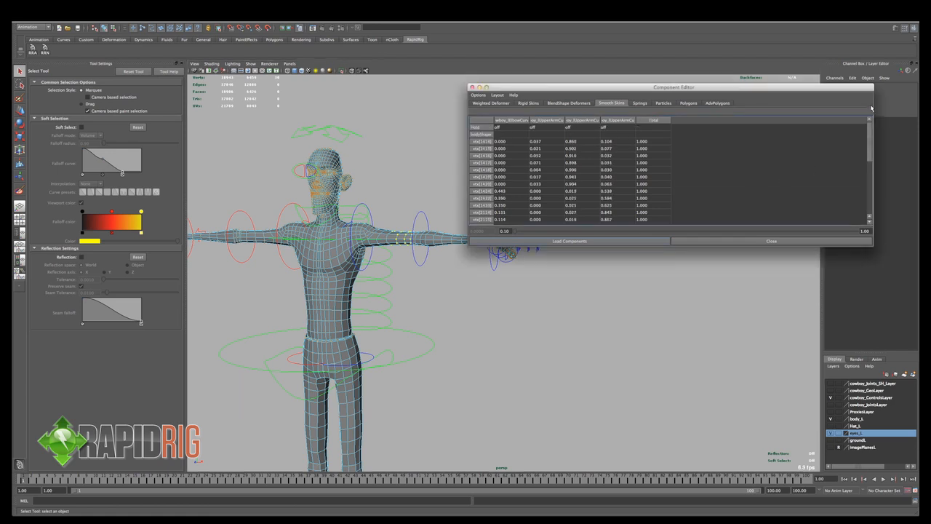
{"action": "left_click", "coordinate": [407, 243]}
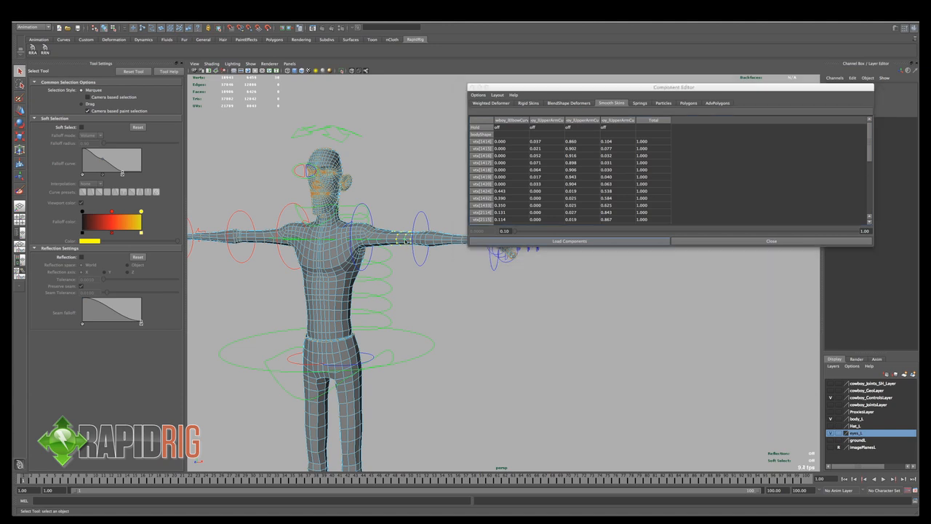
- Widen the influence columns in the Component Editor until the full joint names can be read
{"action": "left_click", "coordinate": [530, 119]}
{"action": "left_click_drag", "start_coordinate": [530, 118], "coordinate": [610, 123]}
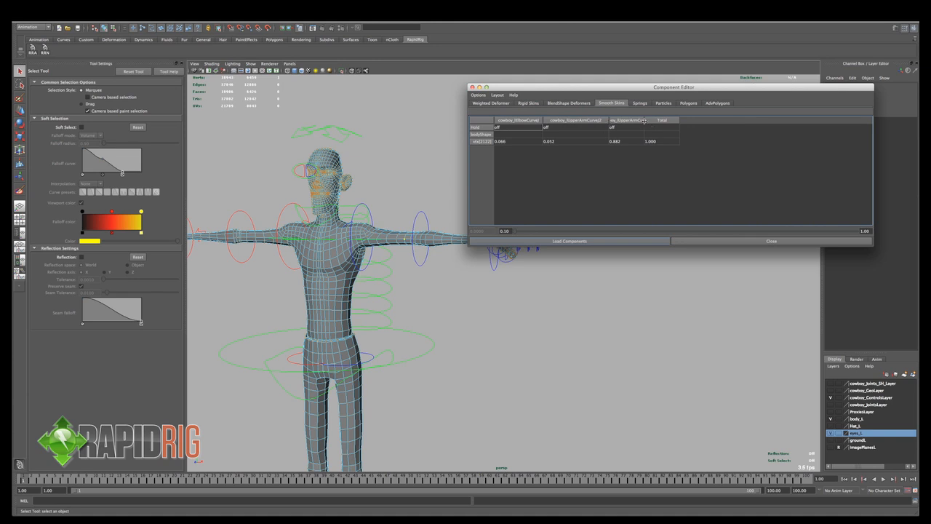
{"action": "left_click_drag", "start_coordinate": [645, 121], "coordinate": [684, 122]}
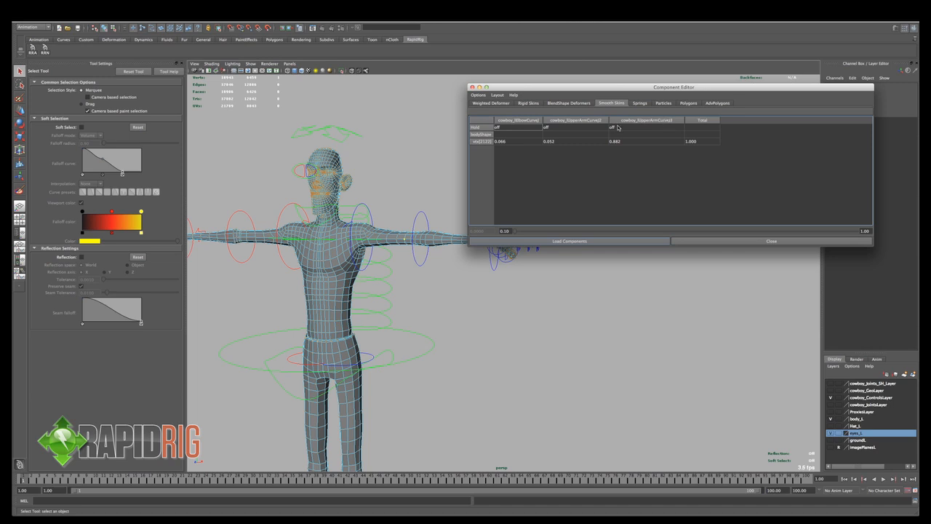
- Return to object selection with the whole body mesh selected, and scrub to frame 10 to inspect the bent left wrist
{"action": "left_click_drag", "start_coordinate": [477, 291], "coordinate": [407, 320], "text": "alt"}
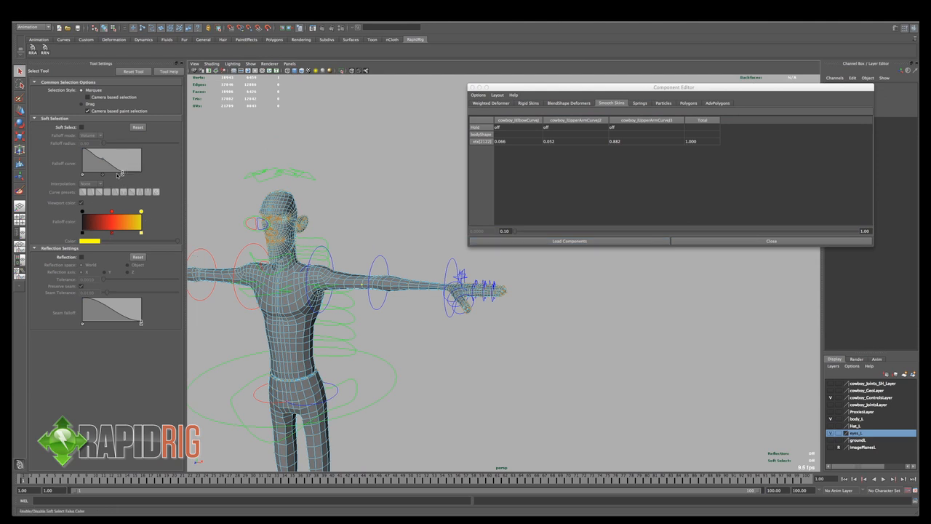
{"action": "right_click_drag", "start_coordinate": [432, 275], "coordinate": [411, 280]}
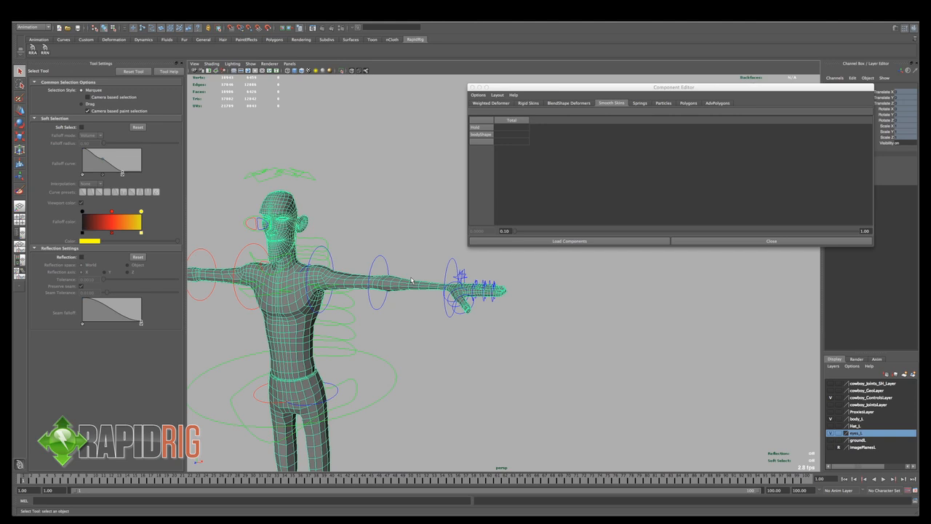
{"action": "right_click_drag", "start_coordinate": [411, 281], "coordinate": [451, 282], "text": "alt"}
{"action": "left_click_drag", "start_coordinate": [452, 283], "coordinate": [470, 302], "text": "alt"}
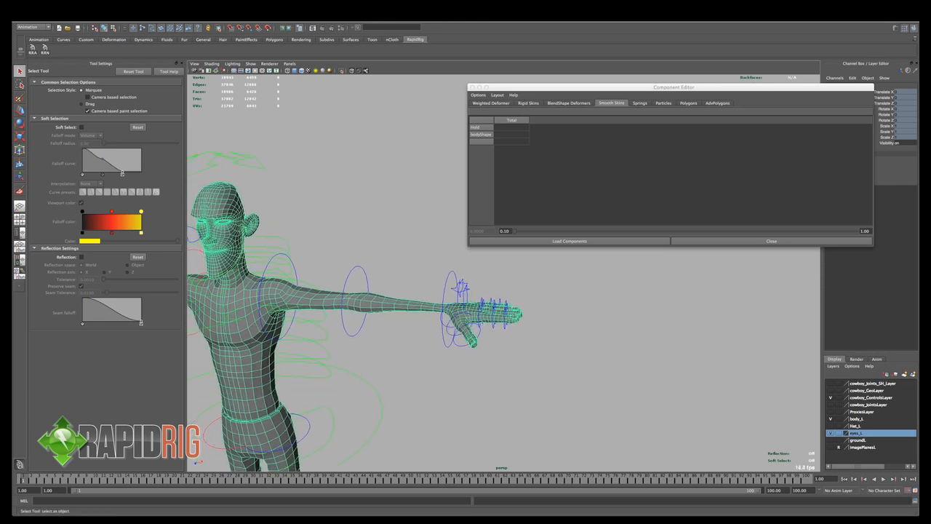
{"action": "left_click_drag", "start_coordinate": [32, 478], "coordinate": [88, 486]}
{"action": "left_click_drag", "start_coordinate": [320, 396], "coordinate": [211, 409], "text": "alt"}
{"action": "left_click_drag", "start_coordinate": [90, 484], "coordinate": [95, 483]}
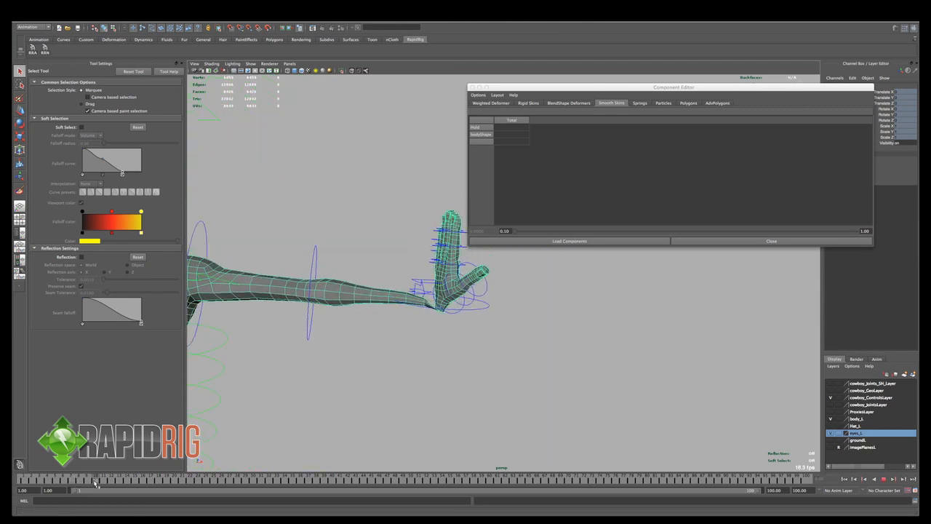
- Reactivate Paint Skin Weights, sort the influences alphabetically, and select cowboy_lWristJ to examine its weights around the bent left wrist
{"action": "left_click", "coordinate": [20, 191]}
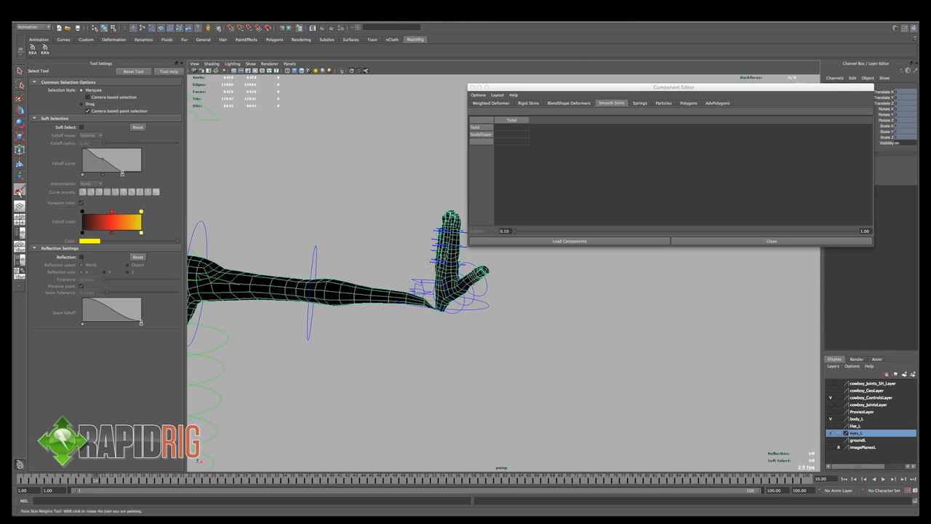
{"action": "mouse_move", "coordinate": [172, 190]}
{"action": "left_mouse_down"}
{"action": "mouse_move", "coordinate": [174, 200]}
{"action": "mouse_move", "coordinate": [173, 189]}
{"action": "left_mouse_up"}
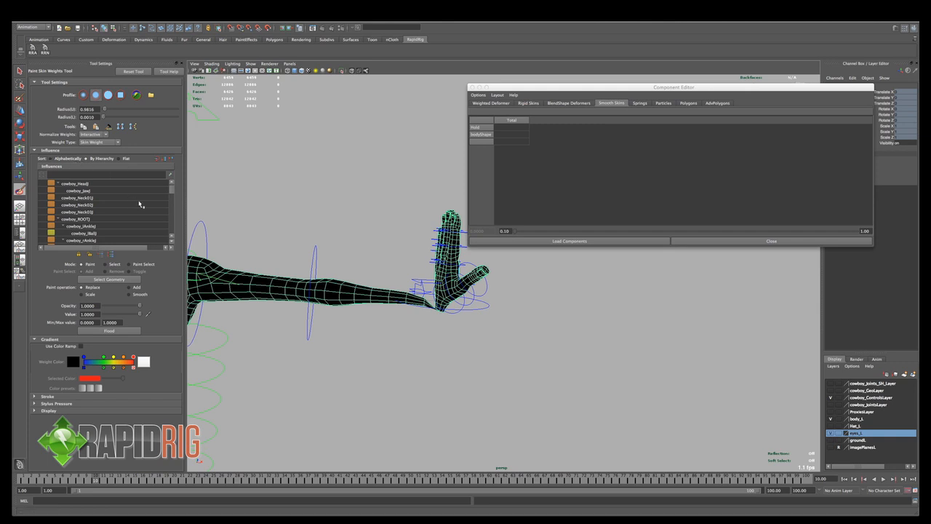
{"action": "left_click", "coordinate": [73, 159]}
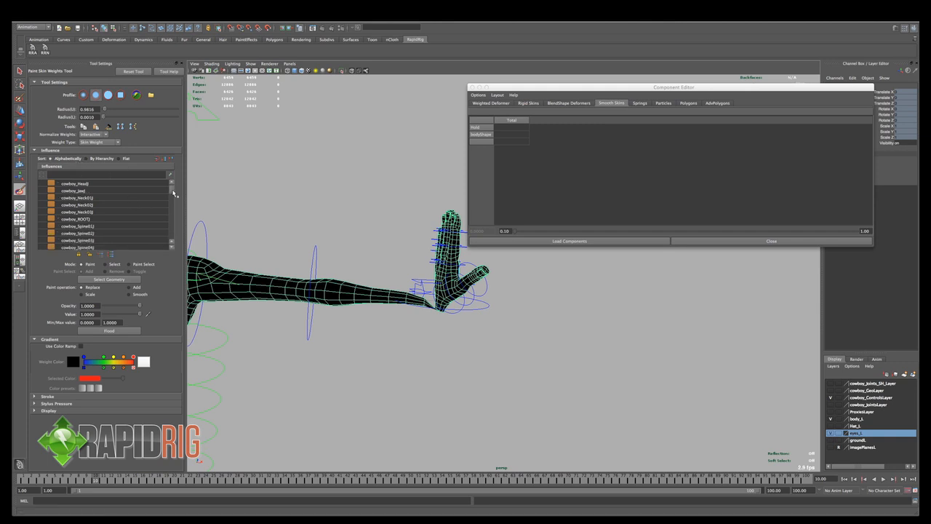
{"action": "left_click_drag", "start_coordinate": [173, 193], "coordinate": [176, 217]}
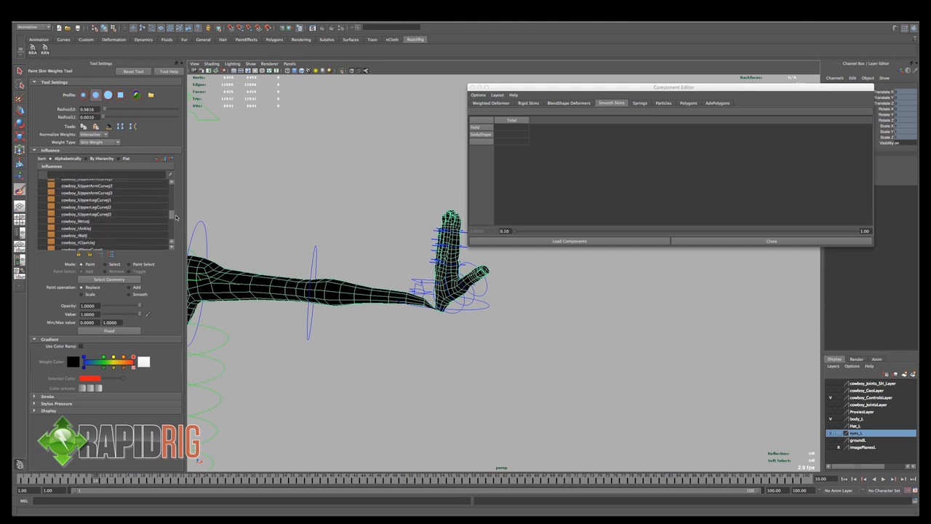
{"action": "left_click", "coordinate": [107, 221]}
{"action": "right_click_drag", "start_coordinate": [463, 299], "coordinate": [489, 300], "text": "alt"}
{"action": "left_click_drag", "start_coordinate": [437, 300], "coordinate": [400, 317], "text": "alt"}
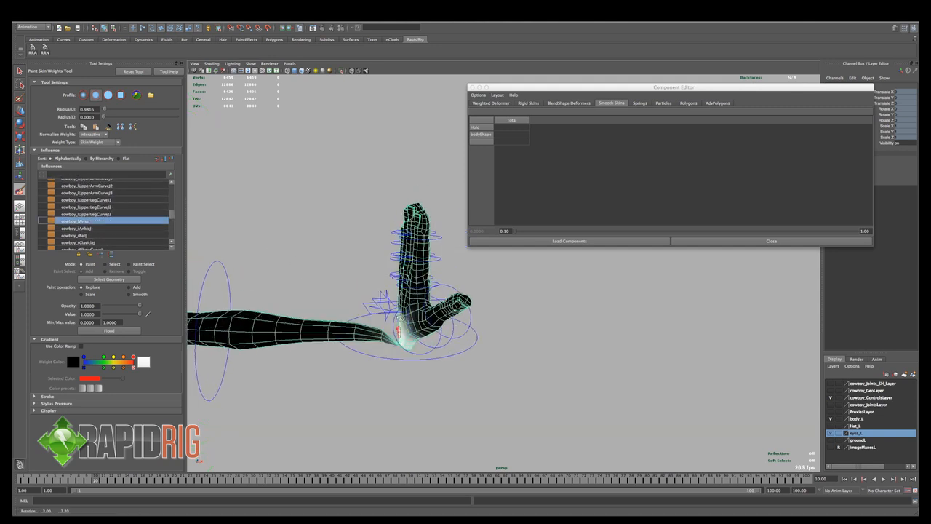
{"action": "middle_click_drag", "start_coordinate": [400, 317], "coordinate": [415, 269], "text": "alt"}
{"action": "left_click_drag", "start_coordinate": [412, 270], "coordinate": [392, 264], "text": "alt"}
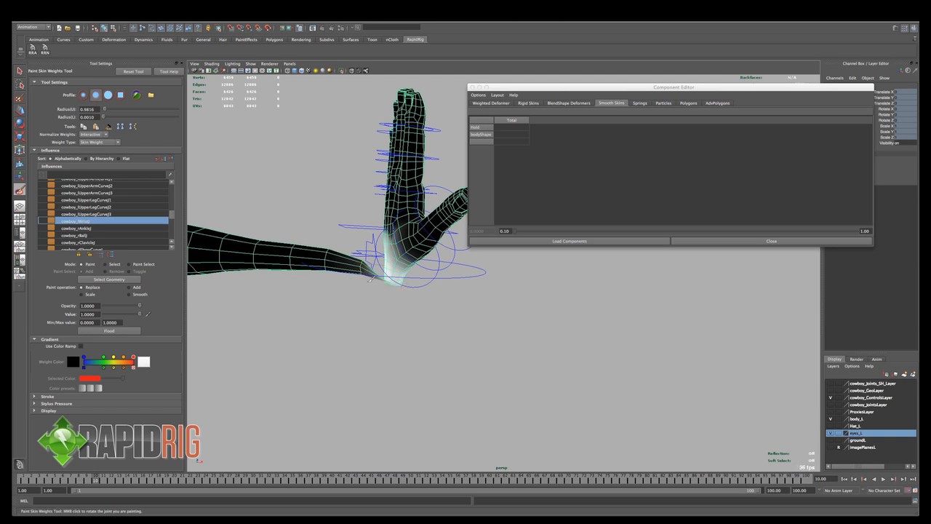
{"action": "left_click_drag", "start_coordinate": [402, 289], "coordinate": [366, 295], "text": "alt"}
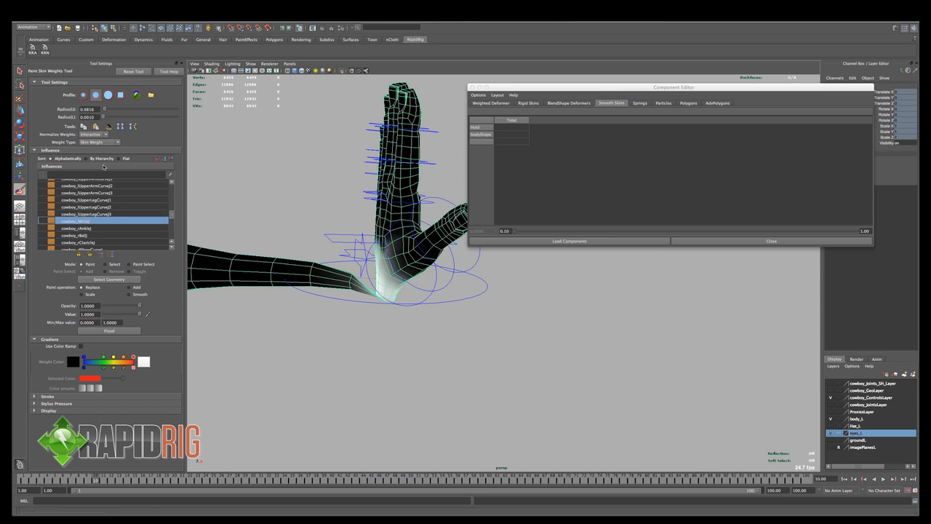
{"action": "left_click", "coordinate": [99, 160]}
{"action": "mouse_move", "coordinate": [173, 188]}
{"action": "left_mouse_down"}
{"action": "mouse_move", "coordinate": [174, 225]}
{"action": "mouse_move", "coordinate": [178, 201]}
{"action": "left_mouse_up"}
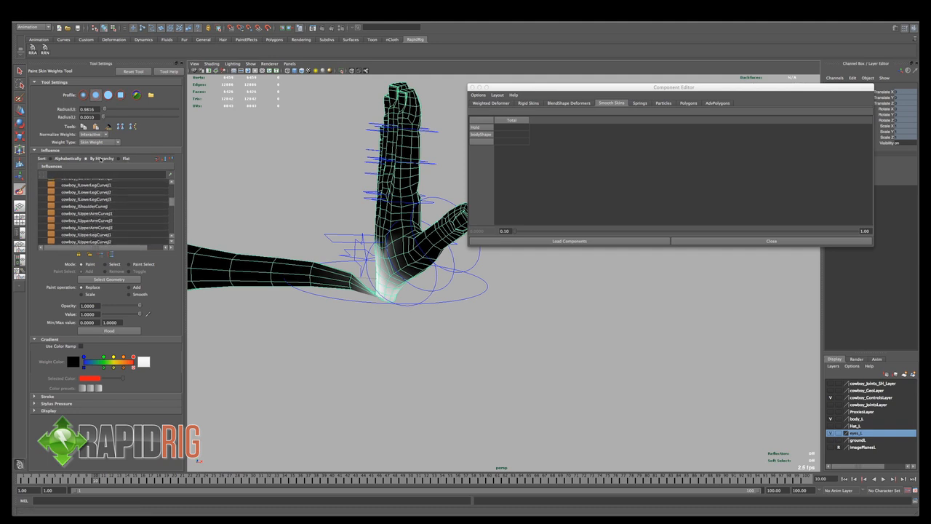
{"action": "left_click", "coordinate": [68, 159]}
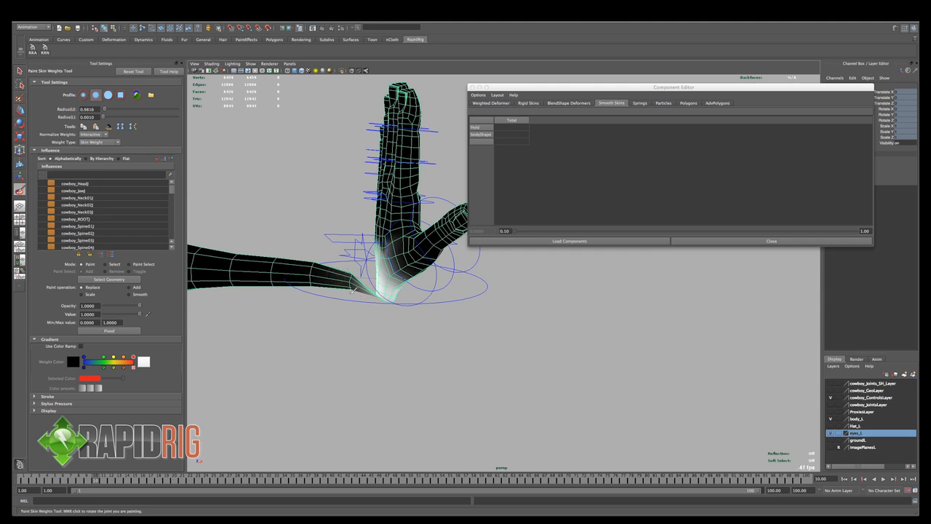
- Show the body in wireframe with cowboy_JointsLayer visible, and select the forearm joint nearest the left wrist to identify it
{"action": "key", "text": "4"}
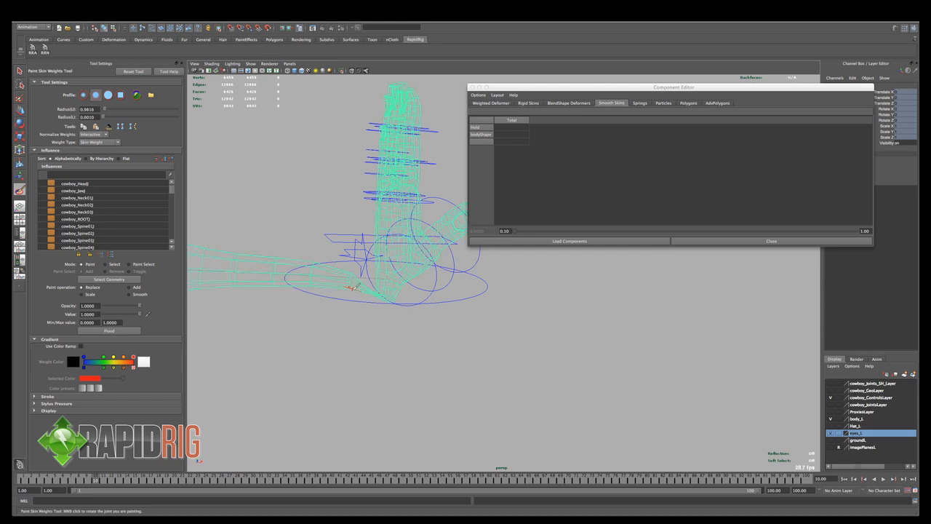
{"action": "left_click", "coordinate": [831, 405]}
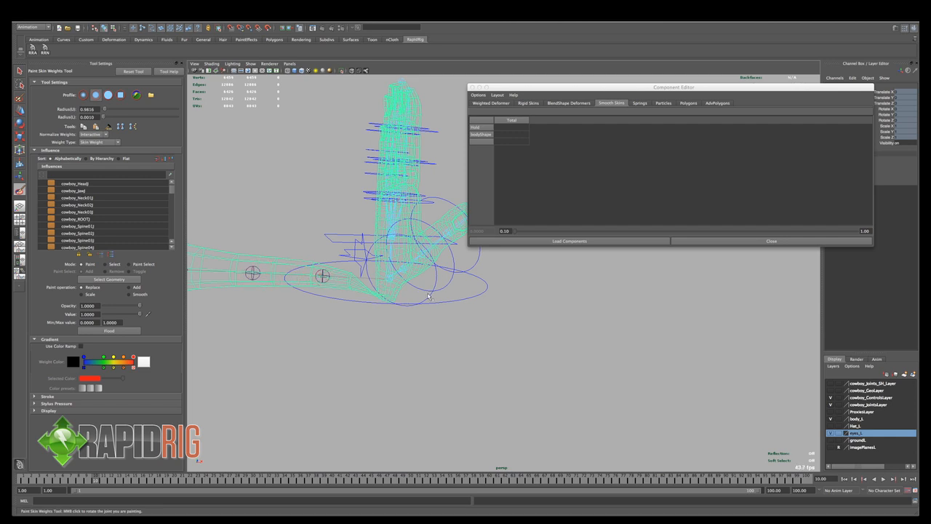
{"action": "key", "text": "q"}
{"action": "left_click", "coordinate": [329, 283]}
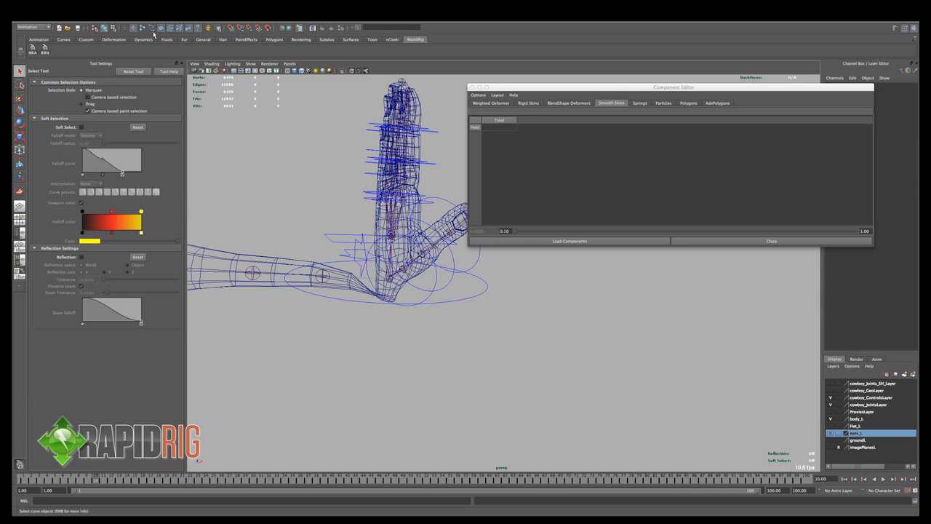
{"action": "left_click", "coordinate": [328, 282]}
{"action": "left_click_drag", "start_coordinate": [845, 88], "coordinate": [767, 79]}
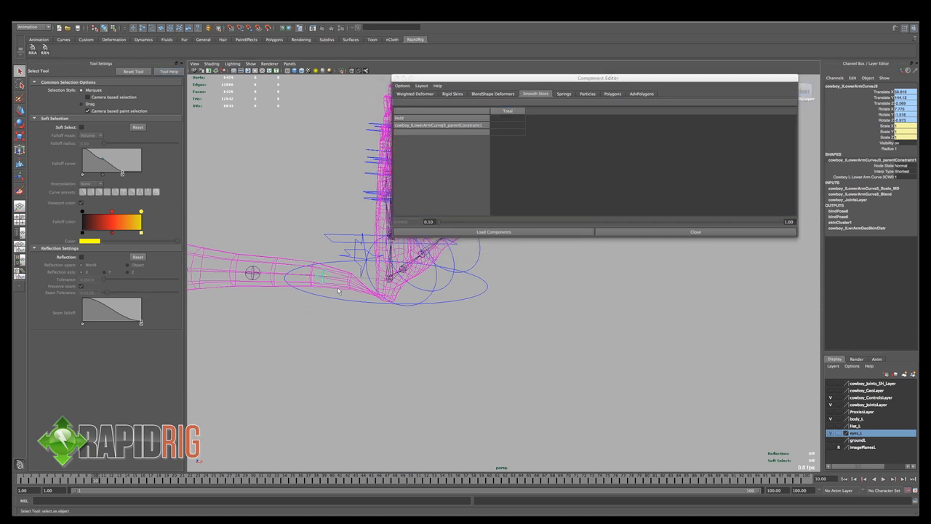
- Reselect the body mesh, reactivate Paint Skin Weights, and choose the cowboy_lLowerArmCurveJ3 influence
{"action": "left_click", "coordinate": [308, 280]}
{"action": "key", "text": "y"}
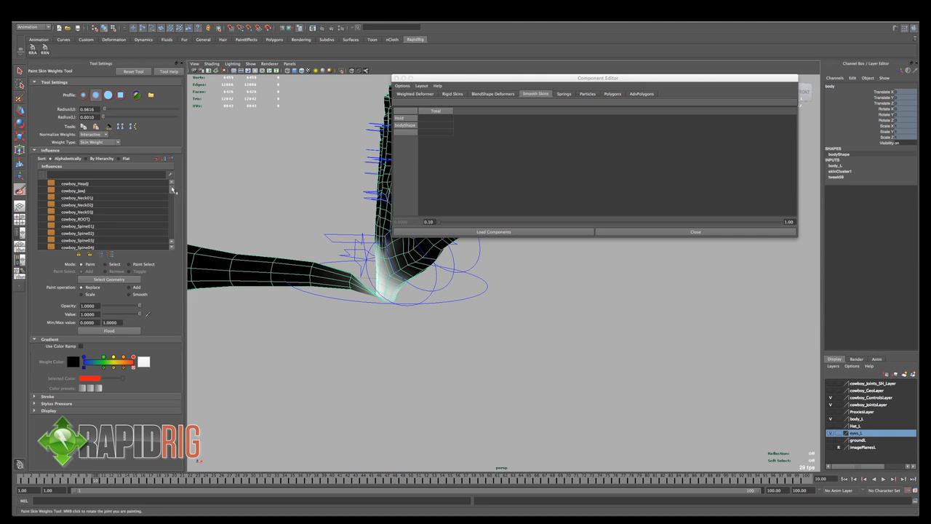
{"action": "left_click_drag", "start_coordinate": [173, 189], "coordinate": [174, 210]}
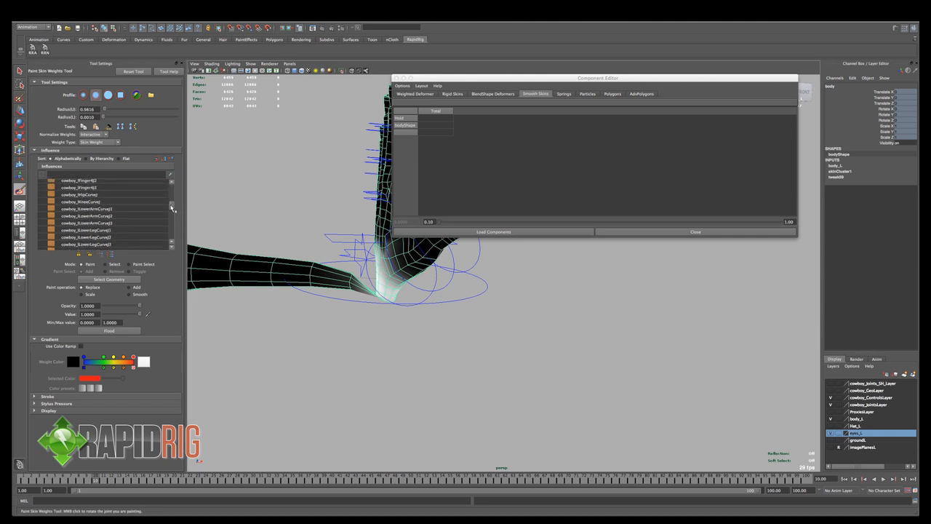
{"action": "left_click", "coordinate": [142, 223]}
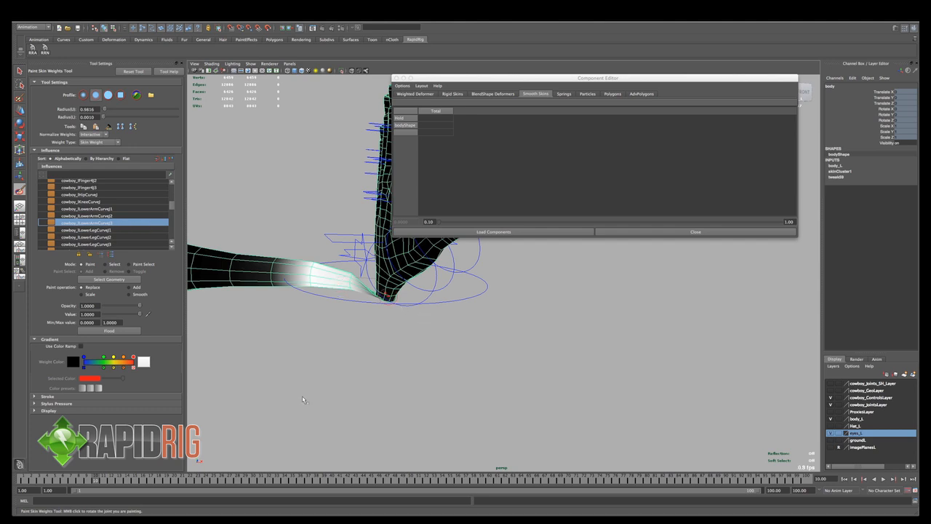
- Return to frame 1 and set the weight brush to opacity 0.2427 with value 1
{"action": "left_click_drag", "start_coordinate": [95, 481], "coordinate": [24, 481]}
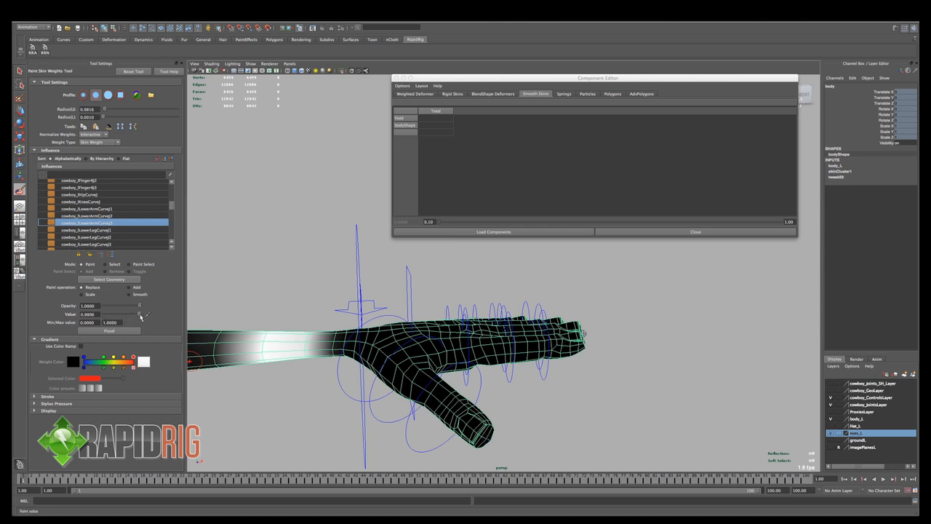
{"action": "left_click_drag", "start_coordinate": [141, 308], "coordinate": [113, 310]}
{"action": "left_click_drag", "start_coordinate": [305, 308], "coordinate": [319, 352], "text": "alt"}
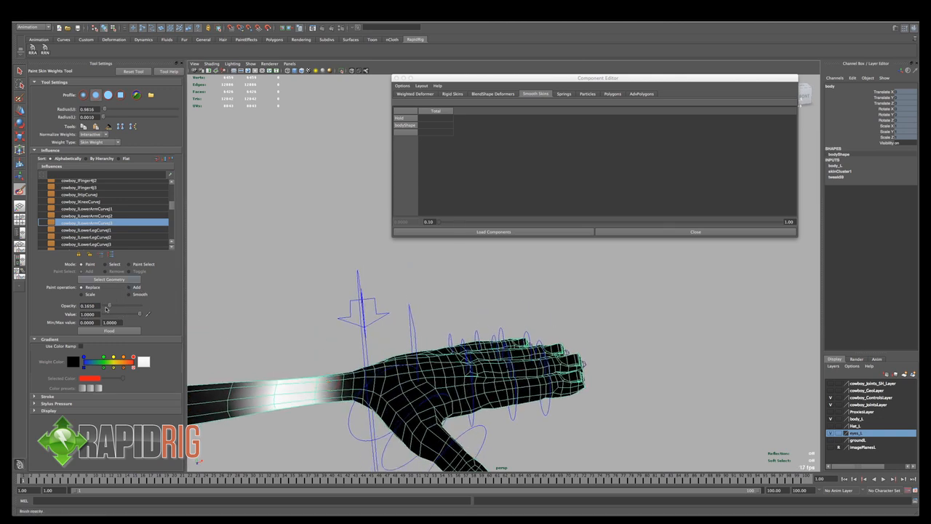
{"action": "left_click_drag", "start_coordinate": [112, 308], "coordinate": [115, 309]}
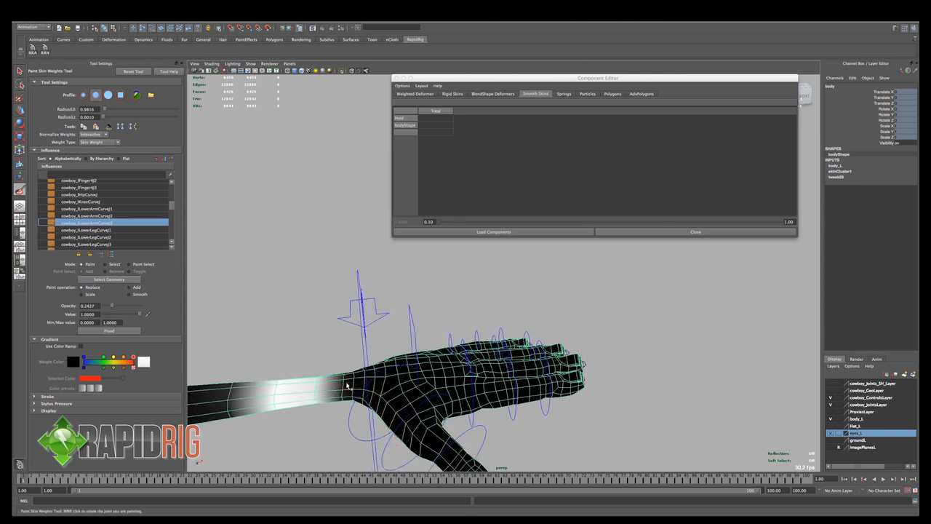
- Paint cowboy_lLowerArmCurveJ3 weight in Replace mode around the left wrist where the forearm meets the hand
{"action": "mouse_move", "coordinate": [347, 381]}
{"action": "left_mouse_down"}
{"action": "mouse_move", "coordinate": [343, 399]}
{"action": "mouse_move", "coordinate": [356, 409]}
{"action": "mouse_move", "coordinate": [353, 345]}
{"action": "mouse_move", "coordinate": [328, 234]}
{"action": "left_mouse_up"}
{"action": "mouse_move", "coordinate": [334, 195]}
{"action": "left_mouse_down"}
{"action": "mouse_move", "coordinate": [340, 216]}
{"action": "mouse_move", "coordinate": [337, 191]}
{"action": "mouse_move", "coordinate": [324, 207]}
{"action": "mouse_move", "coordinate": [349, 204]}
{"action": "mouse_move", "coordinate": [312, 333]}
{"action": "mouse_move", "coordinate": [430, 340]}
{"action": "left_mouse_up"}
{"action": "middle_click_drag", "start_coordinate": [430, 340], "coordinate": [342, 330], "text": "alt"}
{"action": "left_click_drag", "start_coordinate": [342, 330], "coordinate": [381, 322], "text": "alt"}
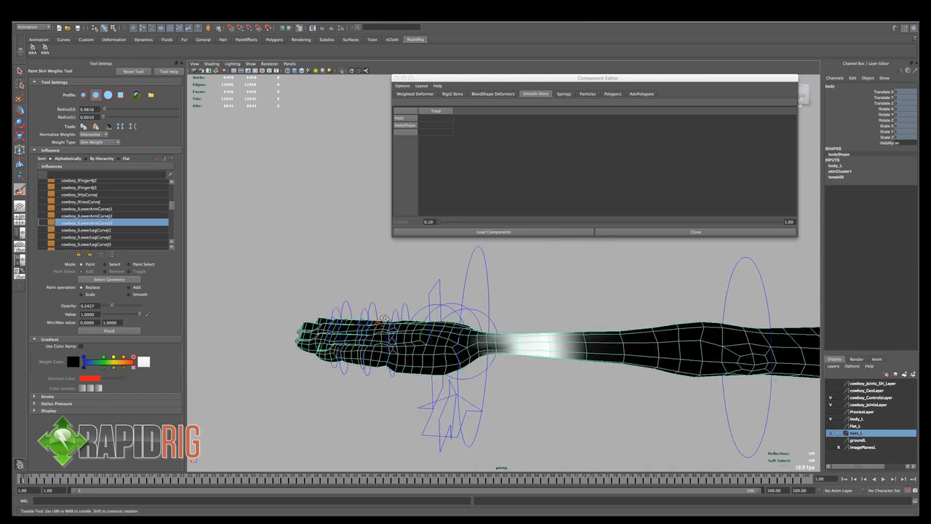
{"action": "left_click_drag", "start_coordinate": [500, 347], "coordinate": [491, 335]}
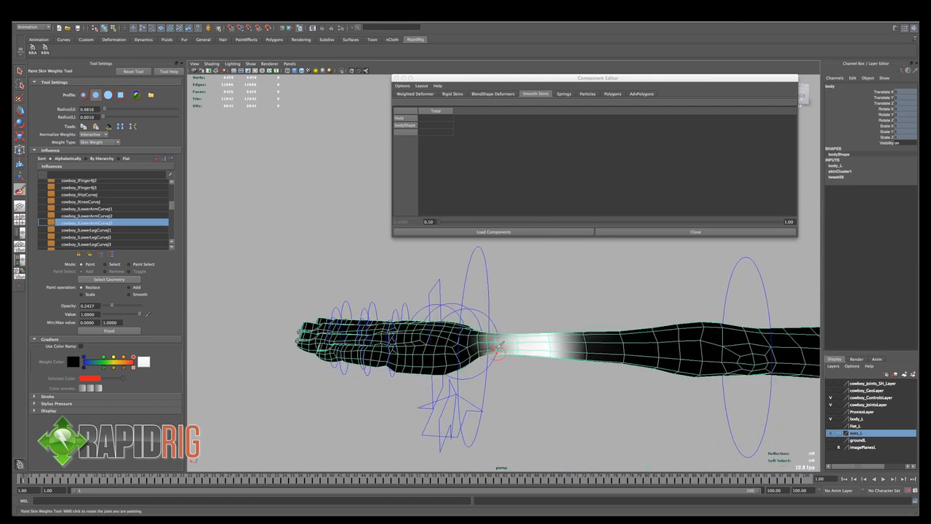
{"action": "left_click_drag", "start_coordinate": [490, 351], "coordinate": [340, 354], "text": "alt"}
- Scrub to frame 7 and paint more lower-arm influence around all sides of the bent left wrist
{"action": "left_click_drag", "start_coordinate": [30, 484], "coordinate": [66, 483]}
{"action": "left_click_drag", "start_coordinate": [307, 391], "coordinate": [430, 388], "text": "alt"}
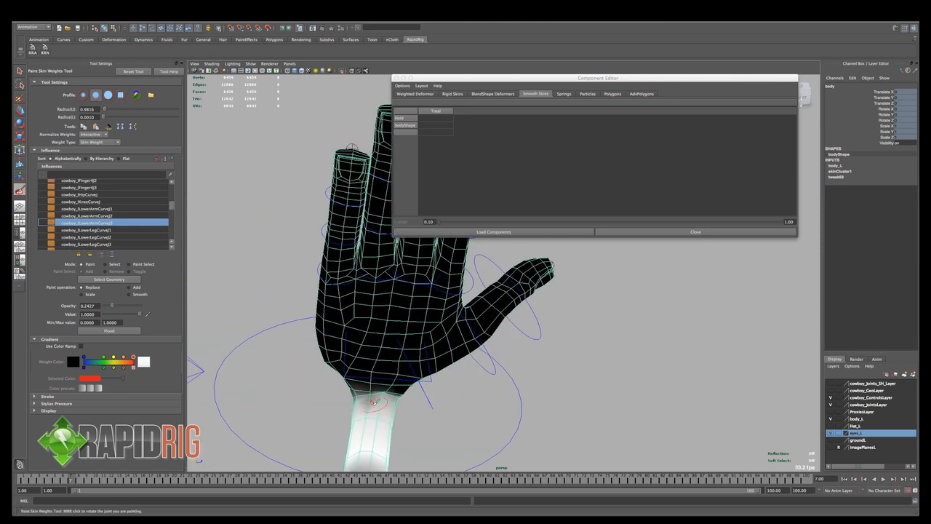
{"action": "left_click_drag", "start_coordinate": [362, 400], "coordinate": [492, 397], "text": "alt"}
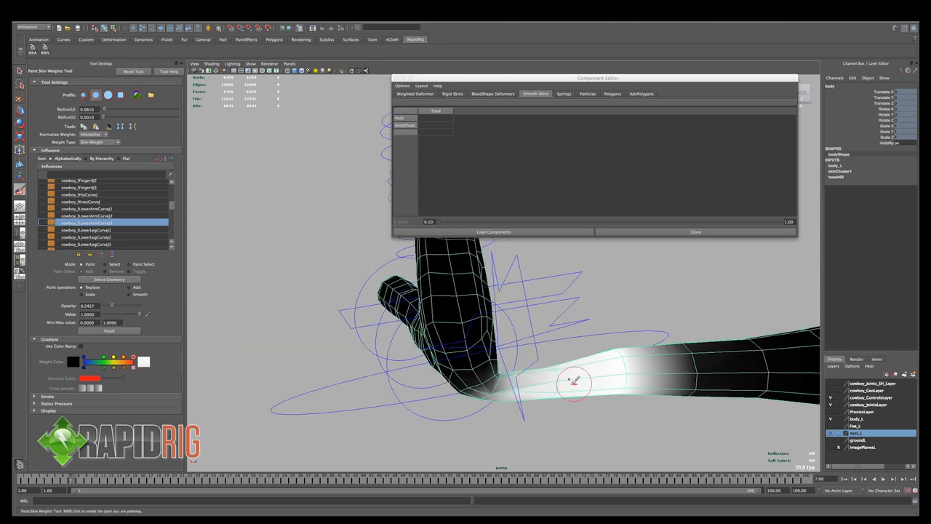
{"action": "mouse_move", "coordinate": [567, 381]}
{"action": "left_mouse_down"}
{"action": "mouse_move", "coordinate": [516, 389]}
{"action": "mouse_move", "coordinate": [503, 419]}
{"action": "left_mouse_up"}
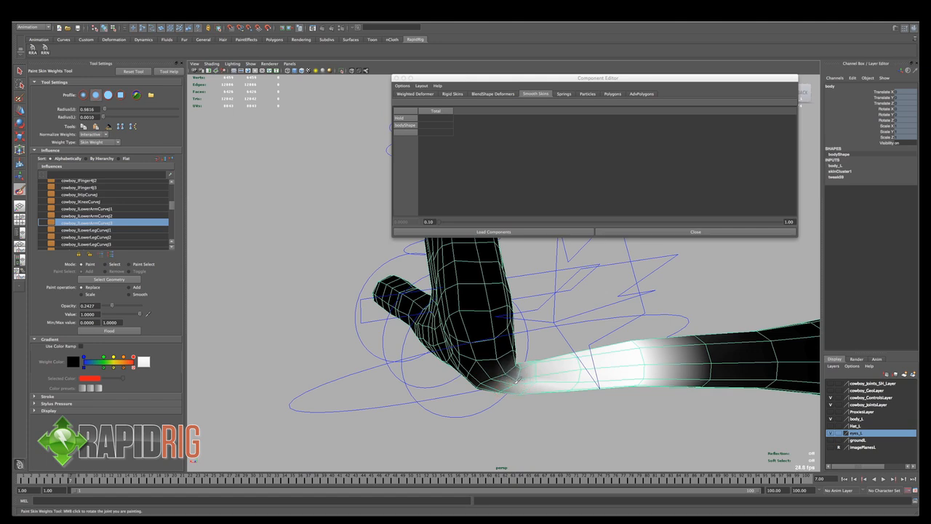
{"action": "left_click_drag", "start_coordinate": [524, 384], "coordinate": [423, 388], "text": "alt"}
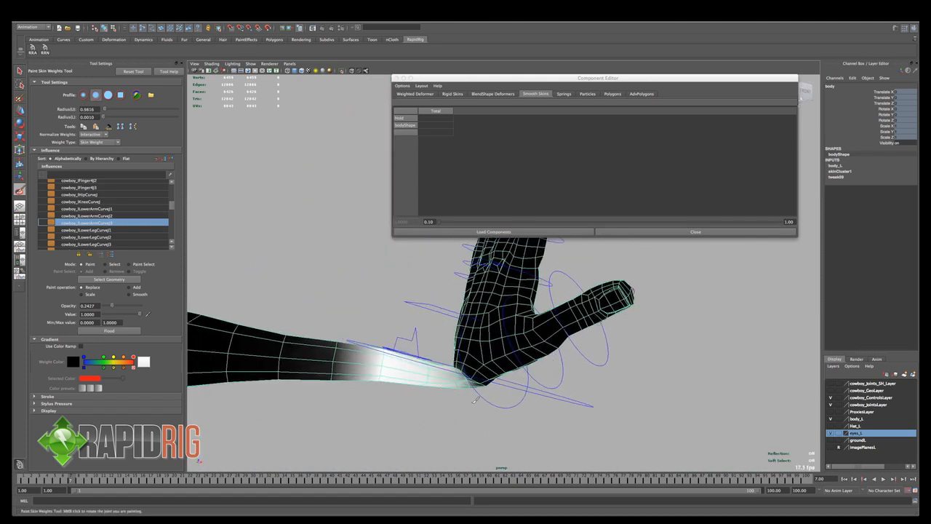
- Switch the paint operation to Smooth and soften the lower-arm weights around the bent wrist crease
{"action": "left_click", "coordinate": [131, 295]}
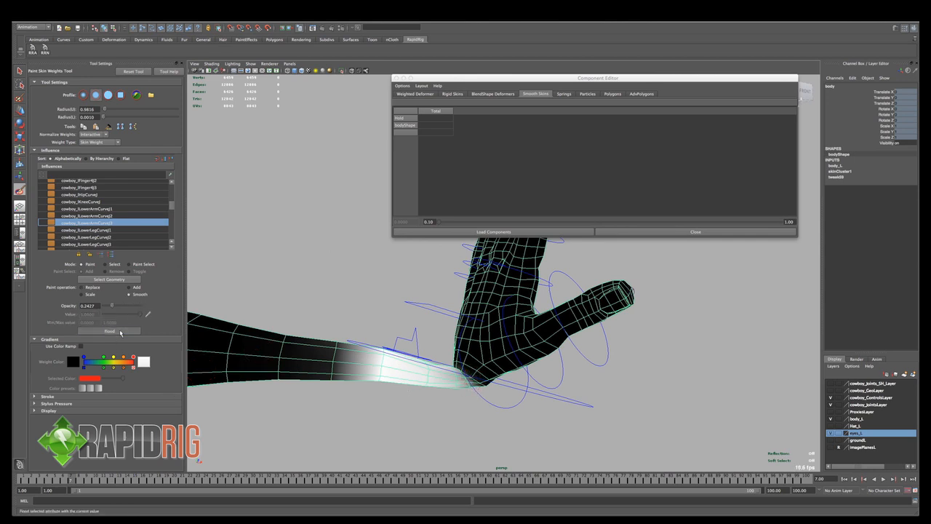
{"action": "left_click_drag", "start_coordinate": [504, 367], "coordinate": [412, 413], "text": "alt"}
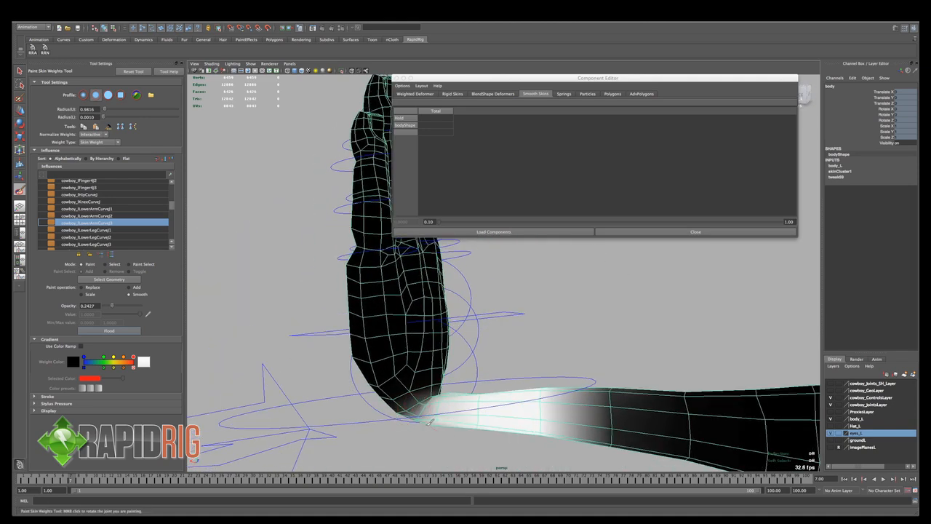
{"action": "left_click_drag", "start_coordinate": [434, 425], "coordinate": [394, 356], "text": "alt"}
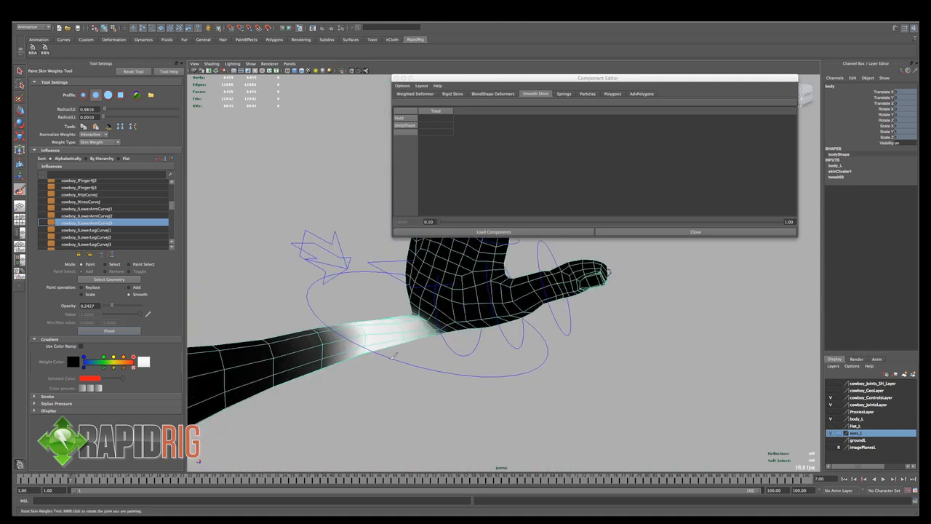
{"action": "left_click_drag", "start_coordinate": [463, 380], "coordinate": [364, 380], "text": "alt"}
- Scrub to frame 20 and play back the animation to examine the left wrist deformation across the test poses
{"action": "left_click_drag", "start_coordinate": [73, 483], "coordinate": [176, 480]}
{"action": "left_click_drag", "start_coordinate": [425, 369], "coordinate": [444, 379], "text": "alt"}
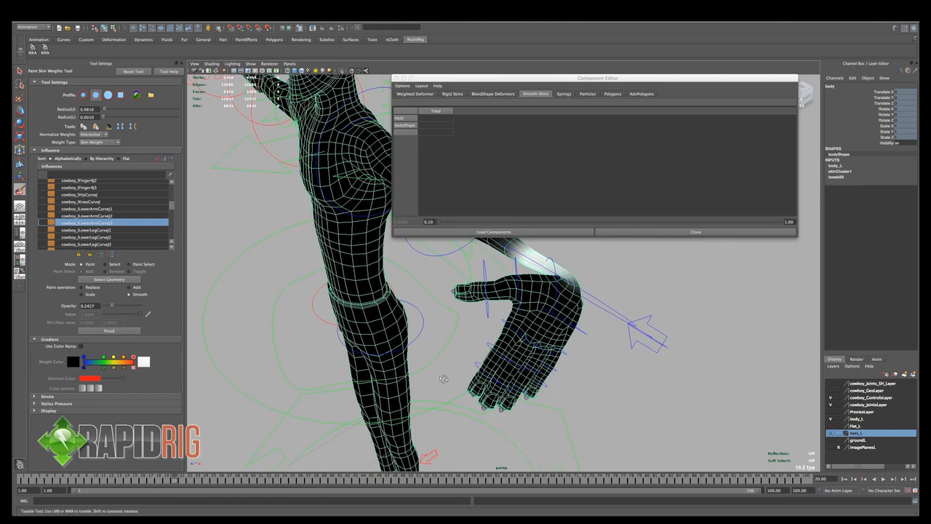
{"action": "key", "text": "alt+v"}
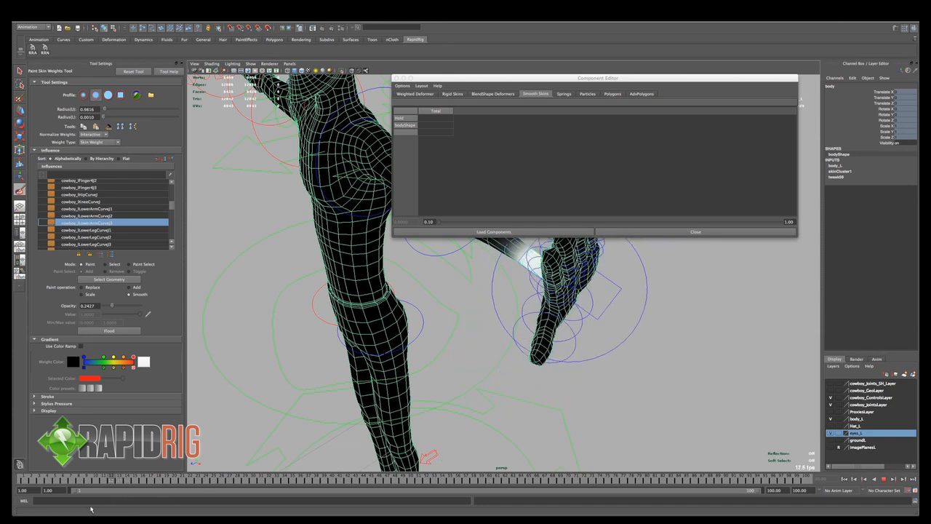
- Select the left wrist FK control at frame 20, zero its rotations and rotate the hand around Y back toward the body
{"action": "left_click", "coordinate": [174, 482]}
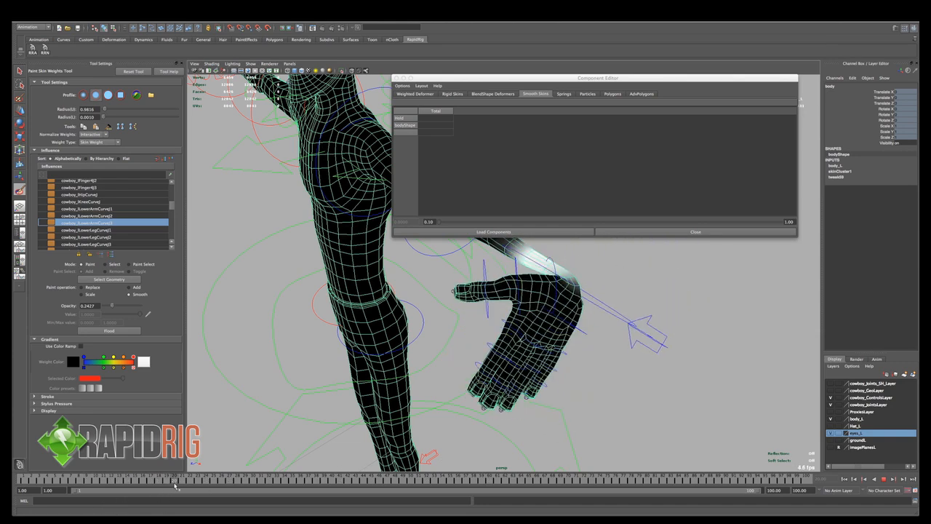
{"action": "key", "text": "q"}
{"action": "left_click", "coordinate": [606, 308]}
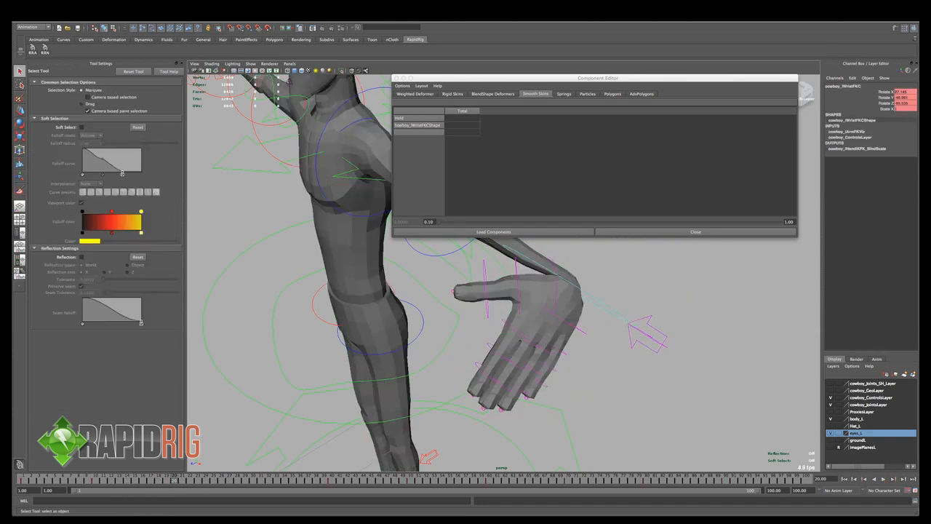
{"action": "type", "text": "0"}
{"action": "key", "text": "Return"}
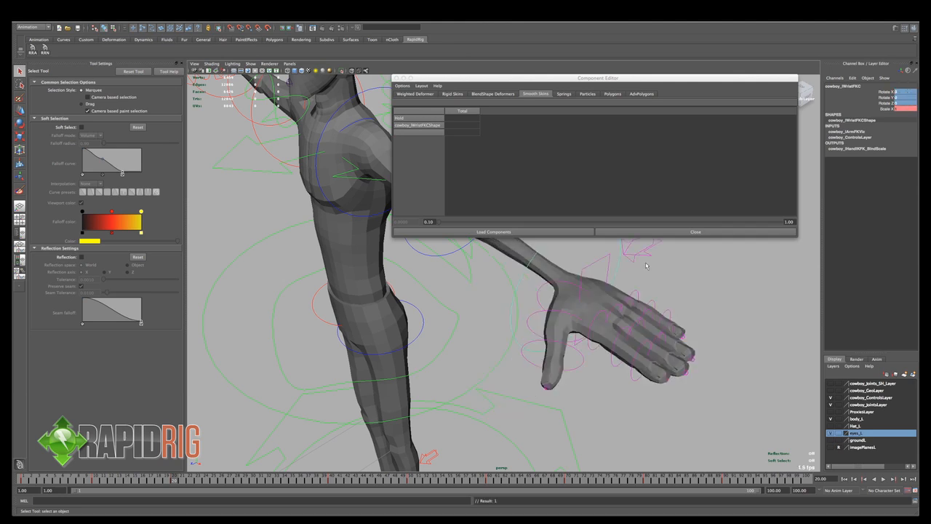
{"action": "key", "text": "e"}
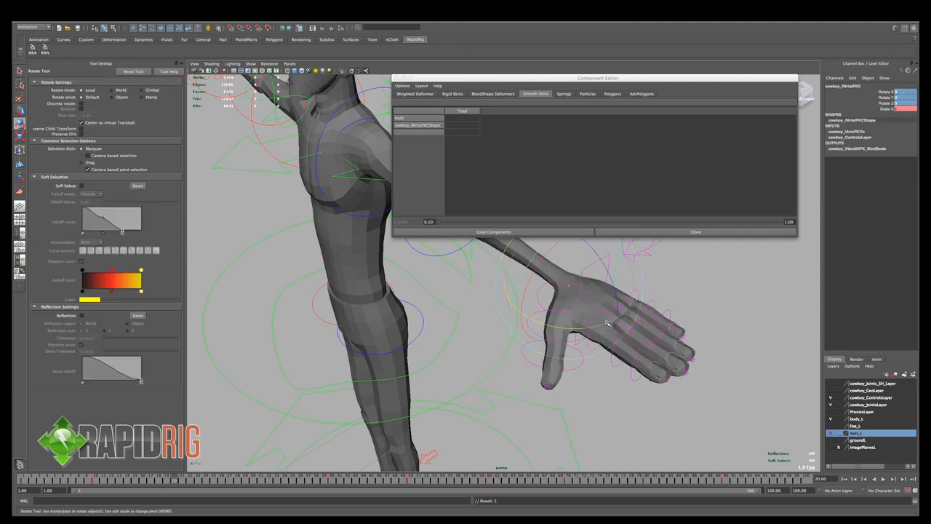
{"action": "left_click_drag", "start_coordinate": [607, 322], "coordinate": [474, 394]}
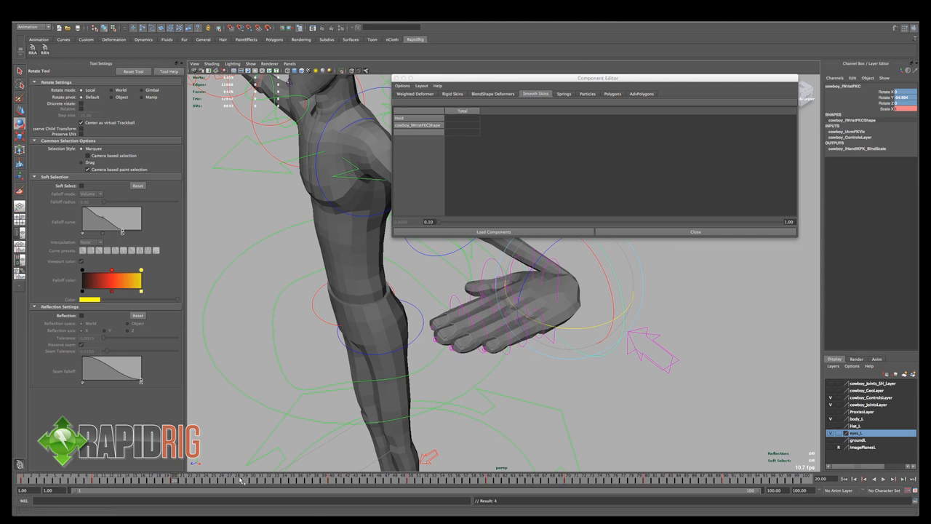
- At frame 40, reset the left wrist control's rotations to 0 and key it rotated about 81 degrees around Y
{"action": "key", "text": "alt+v"}
{"action": "key", "text": "alt+v"}
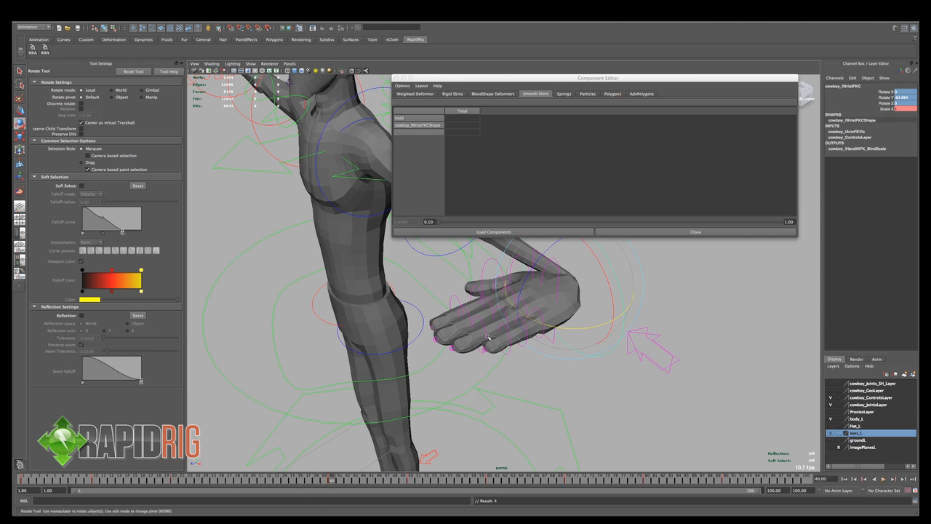
{"action": "mouse_move", "coordinate": [551, 328]}
{"action": "left_mouse_down"}
{"action": "mouse_move", "coordinate": [640, 306]}
{"action": "mouse_move", "coordinate": [536, 335]}
{"action": "left_mouse_up"}
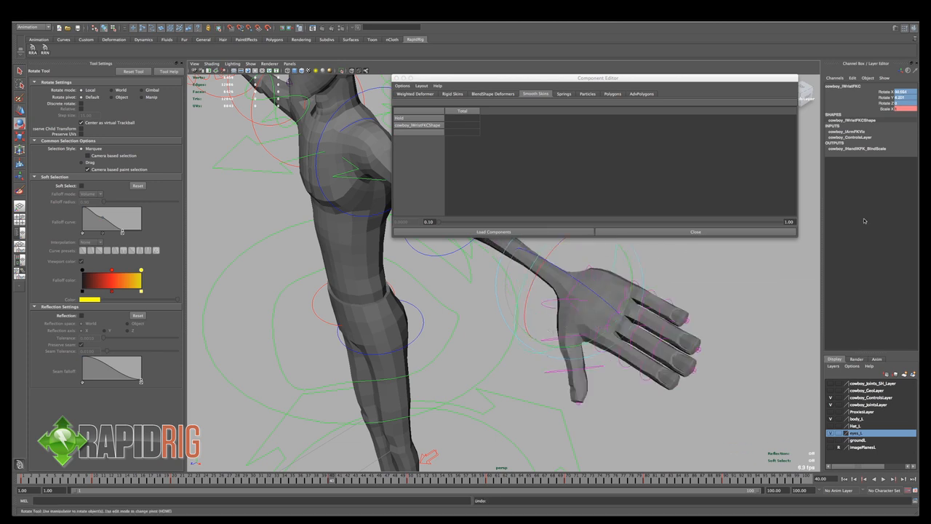
{"action": "type", "text": "0"}
{"action": "key", "text": "Return"}
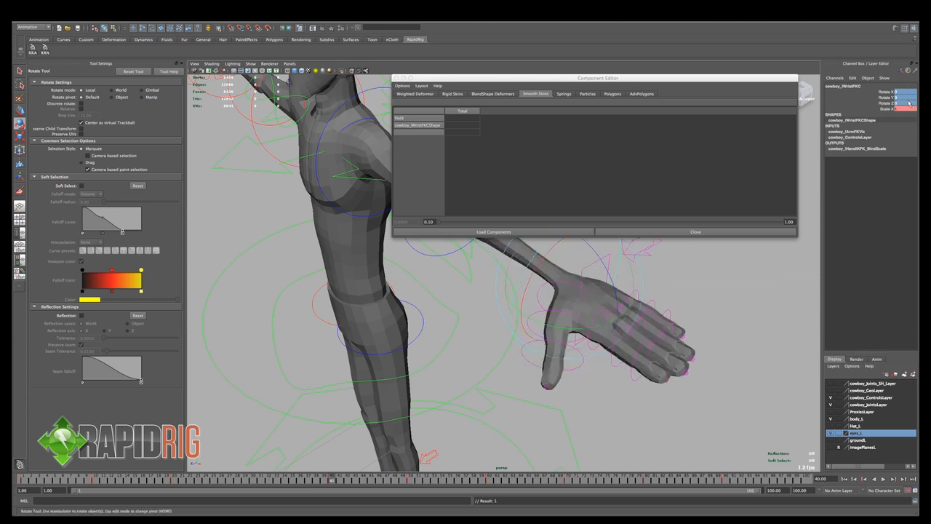
{"action": "left_click_drag", "start_coordinate": [539, 323], "coordinate": [560, 336]}
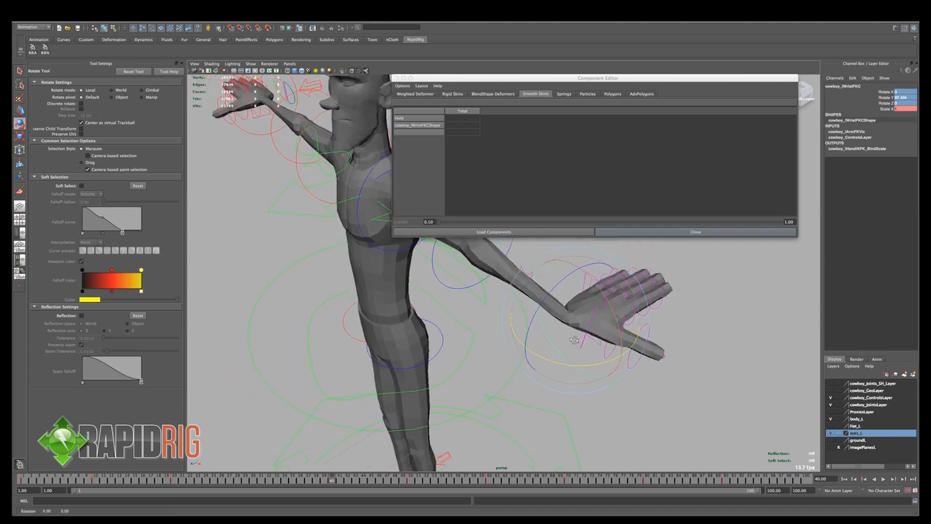
{"action": "mouse_move", "coordinate": [327, 485]}
{"action": "left_mouse_down"}
{"action": "mouse_move", "coordinate": [229, 483]}
{"action": "mouse_move", "coordinate": [345, 483]}
{"action": "mouse_move", "coordinate": [336, 483]}
{"action": "left_mouse_up"}
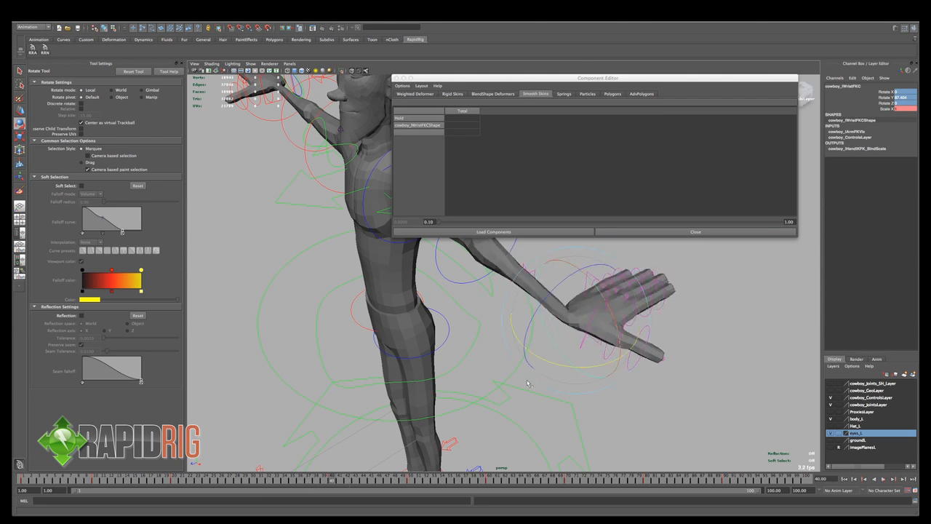
{"action": "left_click_drag", "start_coordinate": [573, 371], "coordinate": [570, 371]}
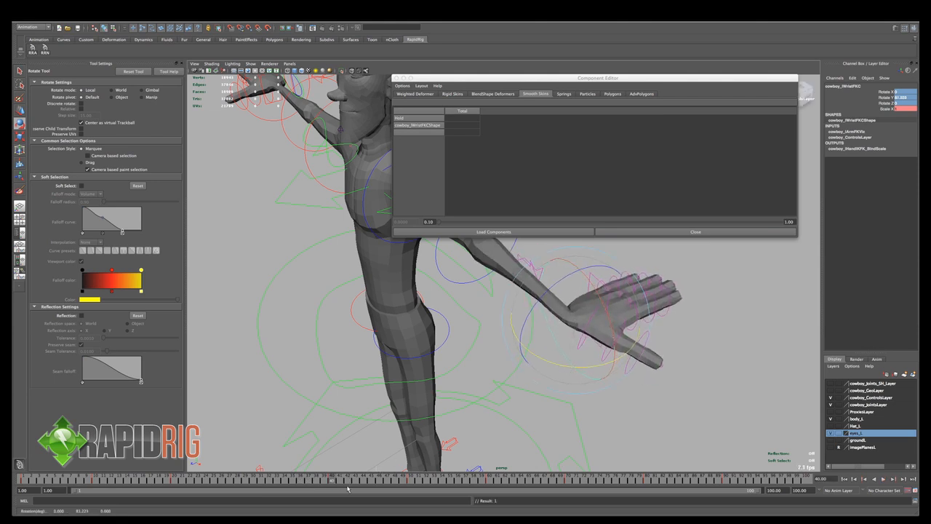
- Scrub through the keyed wrist poses and zero the left wrist control's rotations at frame 50
{"action": "left_click_drag", "start_coordinate": [337, 482], "coordinate": [172, 483]}
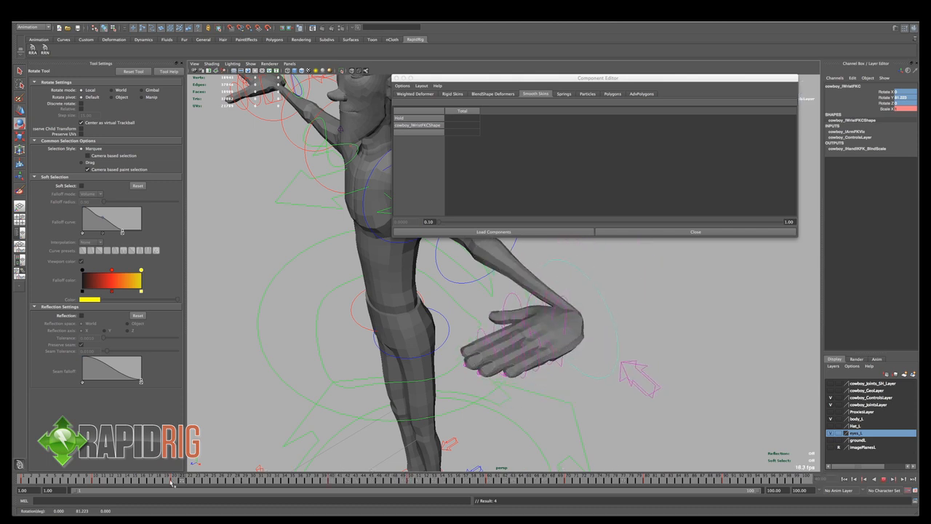
{"action": "left_click", "coordinate": [884, 479]}
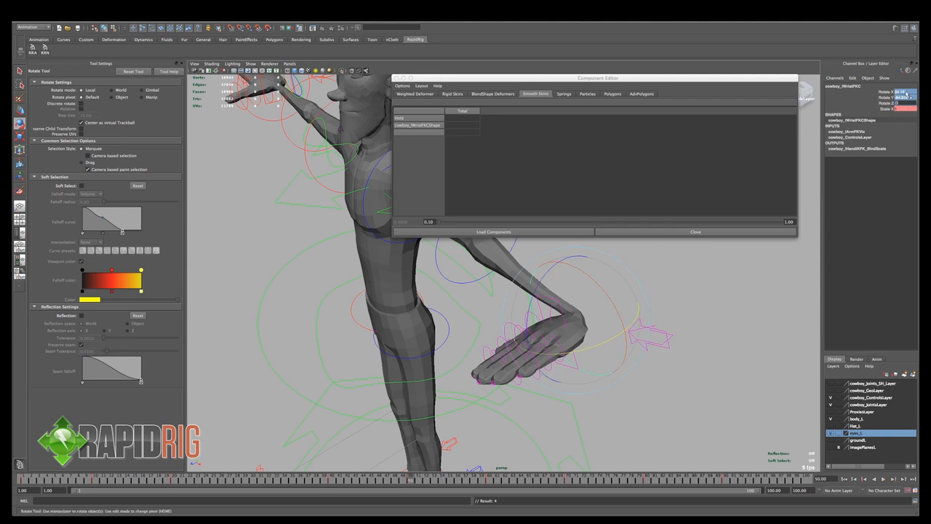
{"action": "key", "text": "Return"}
{"action": "left_click_drag", "start_coordinate": [409, 481], "coordinate": [13, 501]}
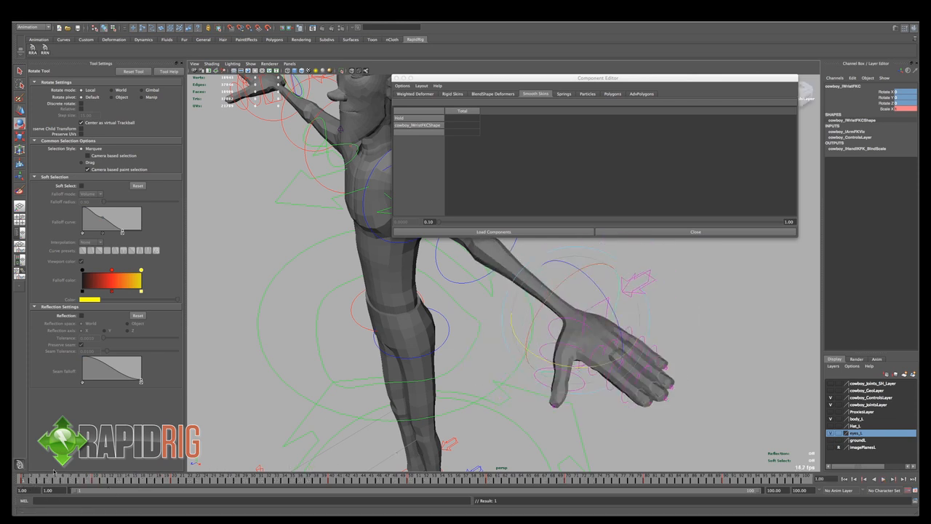
- At frame 10, zero the left wrist control's rotations, bend the hand upward around Z and set a key
{"action": "left_click_drag", "start_coordinate": [568, 363], "coordinate": [584, 331], "text": "alt"}
{"action": "middle_click_drag", "start_coordinate": [584, 331], "coordinate": [540, 358], "text": "alt"}
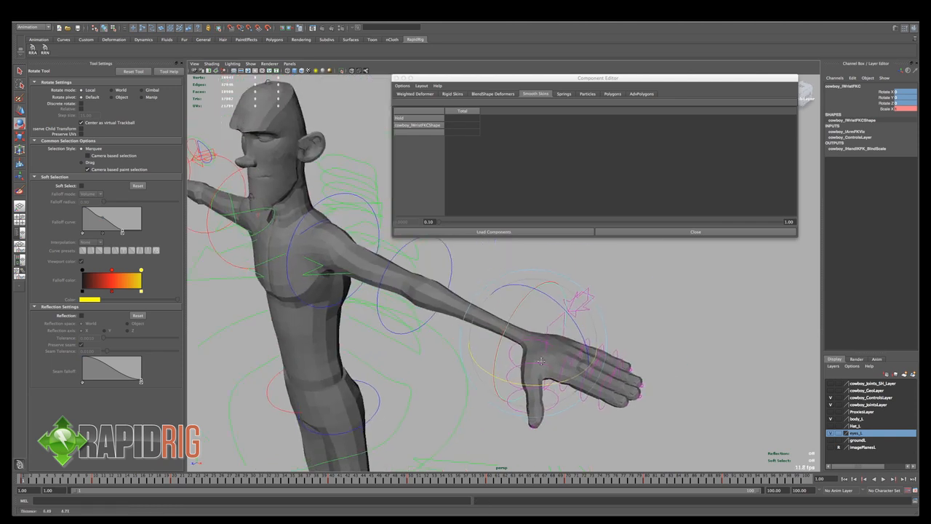
{"action": "left_click", "coordinate": [99, 480]}
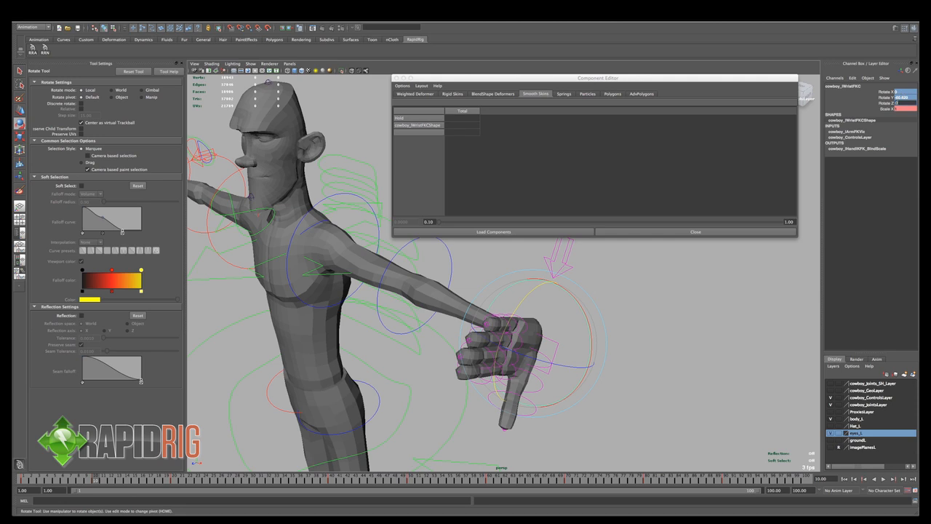
{"action": "key", "text": "Return"}
{"action": "left_click_drag", "start_coordinate": [571, 324], "coordinate": [623, 320]}
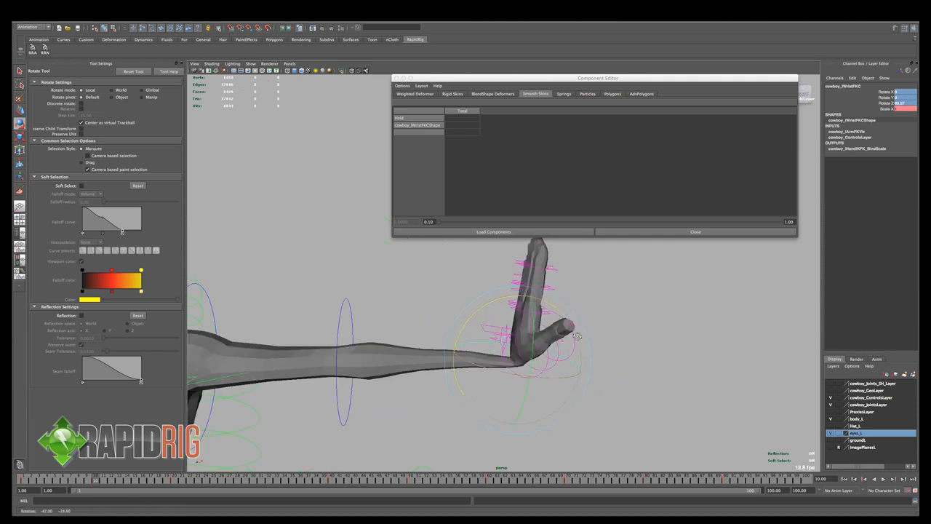
{"action": "key", "text": "s"}
- Key the left wrist bent down about -89 degrees in Z at frame 20, and with zero rotations at frame 30
{"action": "left_click_drag", "start_coordinate": [152, 485], "coordinate": [179, 479]}
{"action": "left_click_drag", "start_coordinate": [483, 310], "coordinate": [555, 401]}
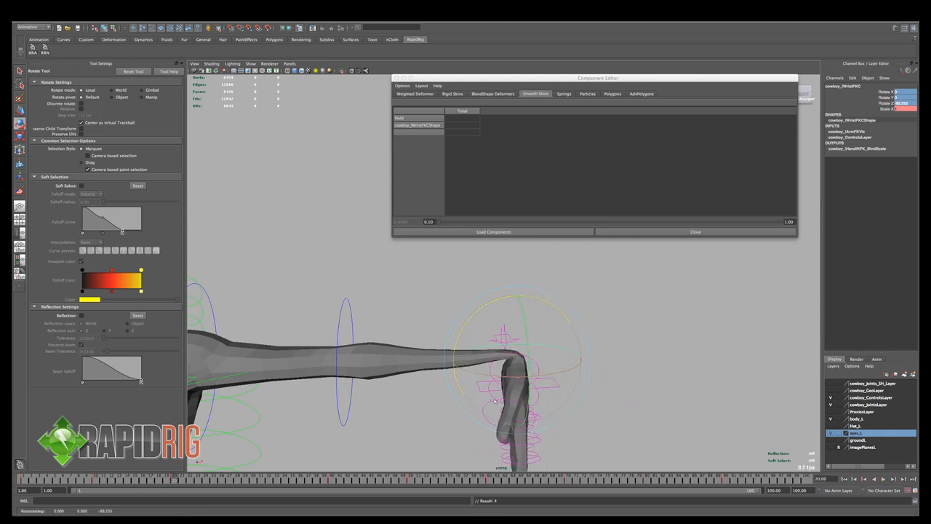
{"action": "left_click_drag", "start_coordinate": [177, 481], "coordinate": [257, 481]}
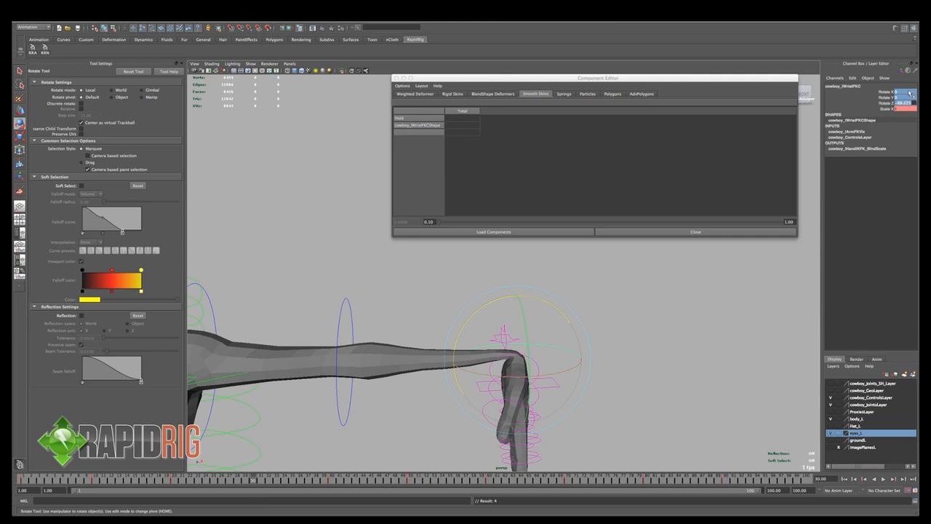
{"action": "type", "text": "0"}
{"action": "key", "text": "Return"}
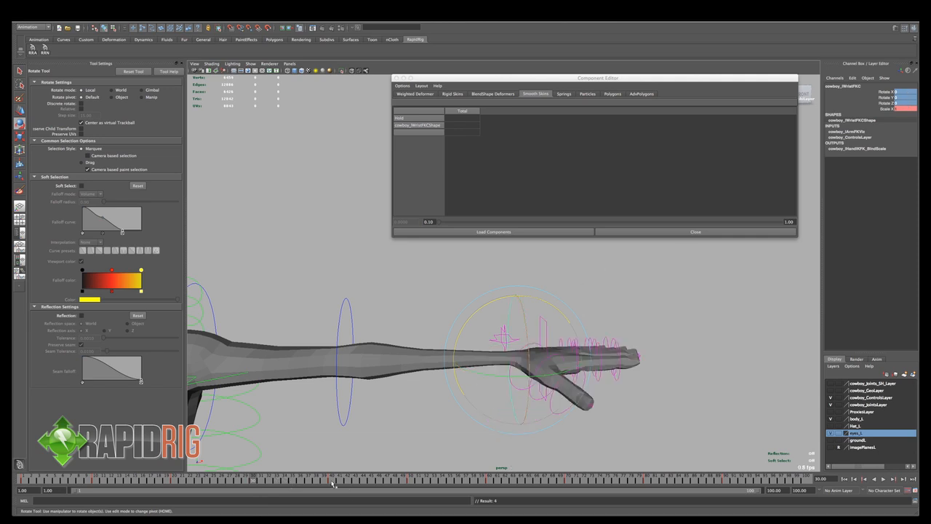
- Key the left wrist rotated about -79 degrees in Y at frame 50, and zero its rotations at frame 60
{"action": "left_click", "coordinate": [333, 482]}
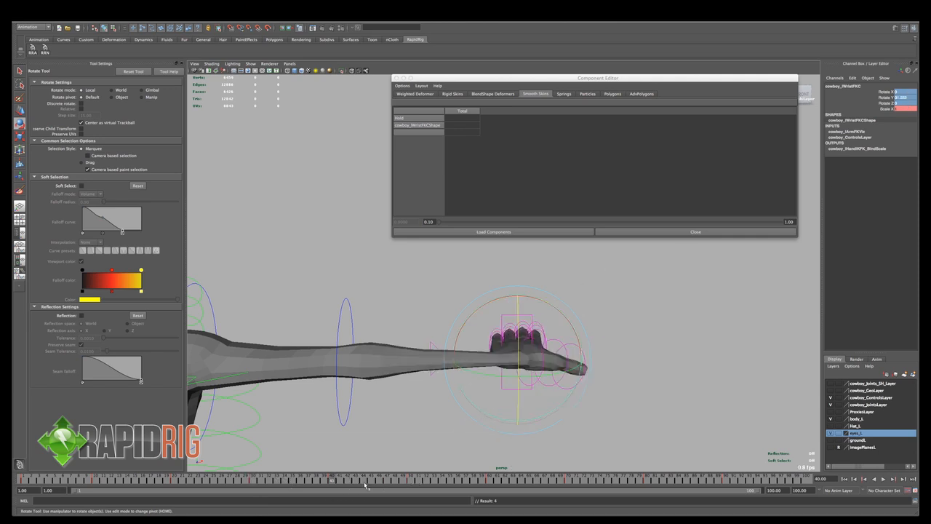
{"action": "left_click", "coordinate": [411, 478]}
{"action": "left_click_drag", "start_coordinate": [533, 391], "coordinate": [464, 388], "text": "alt"}
{"action": "key", "text": "s"}
{"action": "left_click_drag", "start_coordinate": [419, 481], "coordinate": [489, 480]}
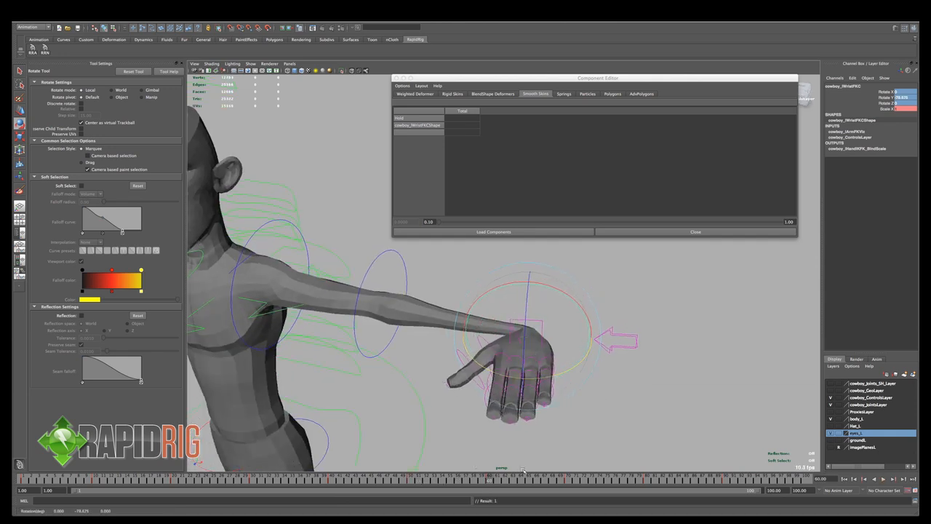
{"action": "key", "text": "Return"}
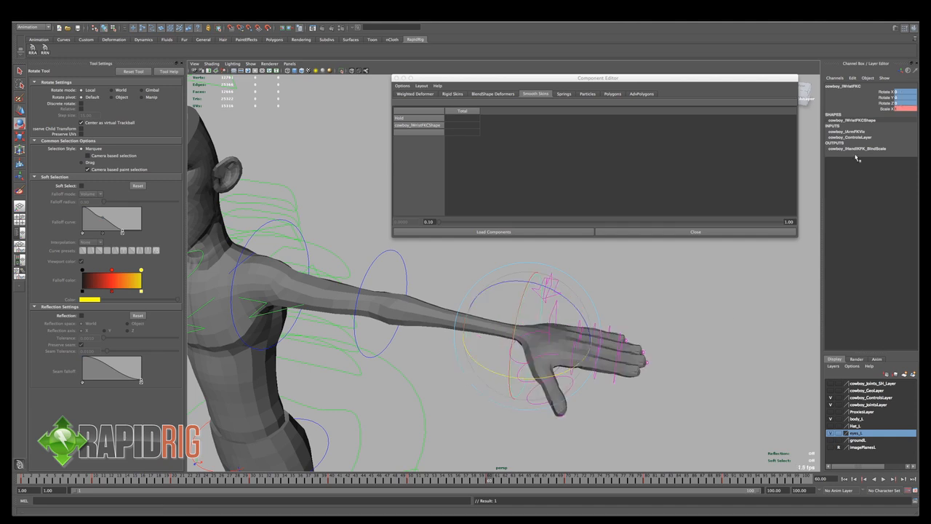
- Twist the left wrist control around X at frame 70 to about -83 degrees
{"action": "left_click", "coordinate": [567, 479]}
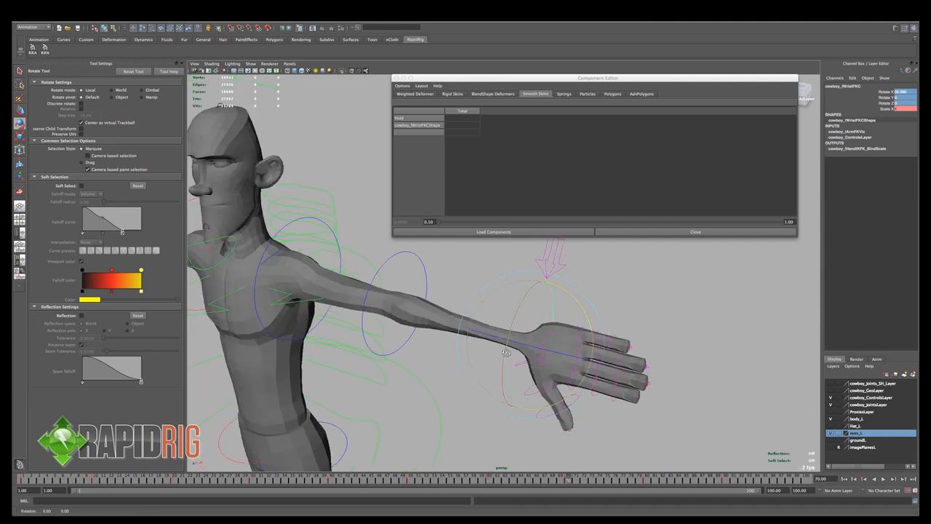
{"action": "left_click", "coordinate": [643, 479]}
{"action": "left_click", "coordinate": [567, 479]}
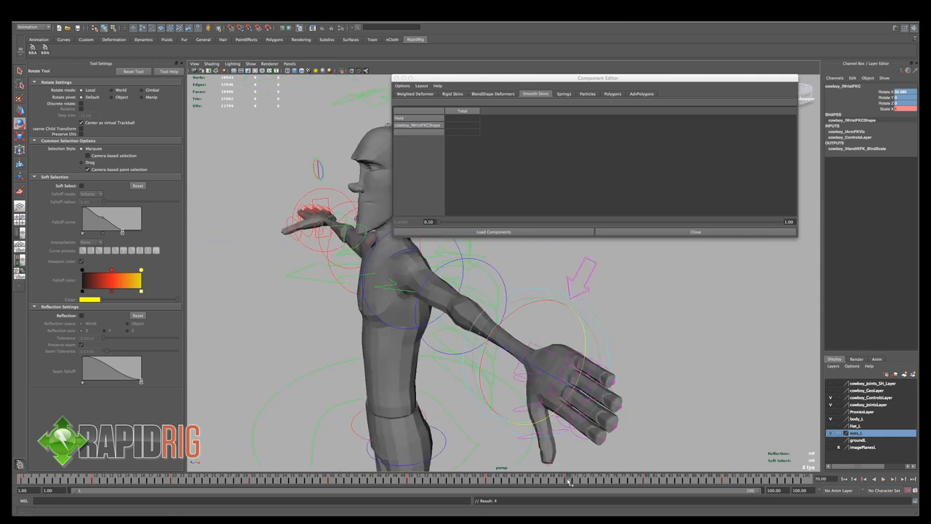
{"action": "left_click_drag", "start_coordinate": [487, 350], "coordinate": [747, 360]}
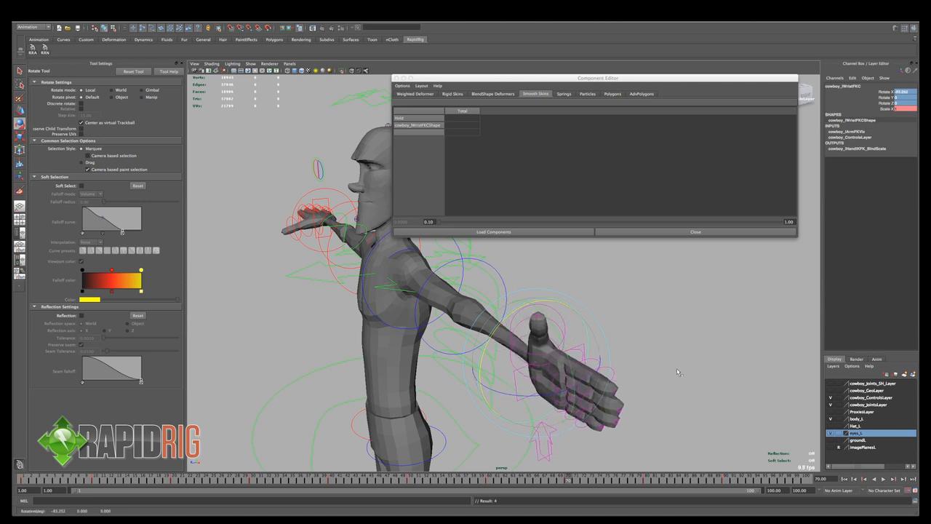
- Play back the revised wrist animation and examine the downward wrist bend around frame 19
{"action": "key", "text": "alt+v"}
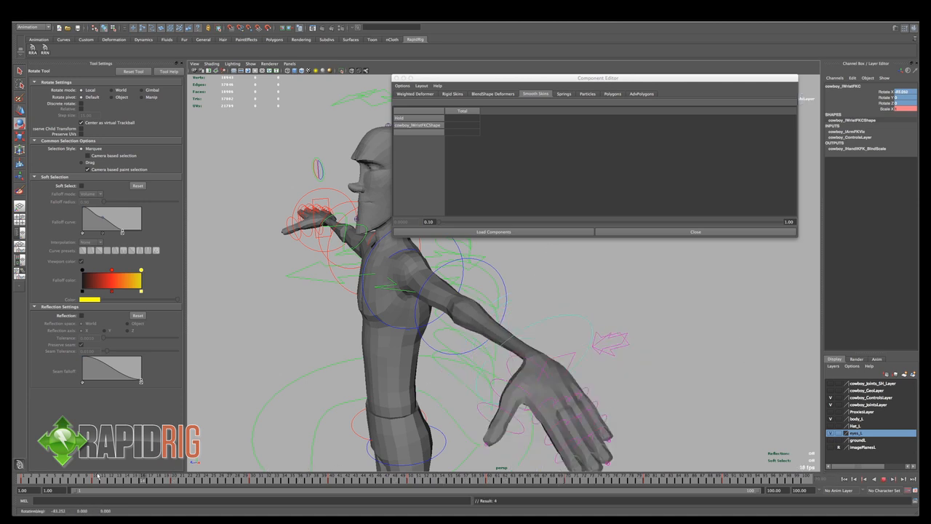
{"action": "key", "text": "alt+v"}
{"action": "left_click_drag", "start_coordinate": [429, 345], "coordinate": [501, 347], "text": "alt"}
- Select the body mesh, activate the Paint Skin Weights tool and go to frame 8, where the hand bends upward
{"action": "key", "text": "q"}
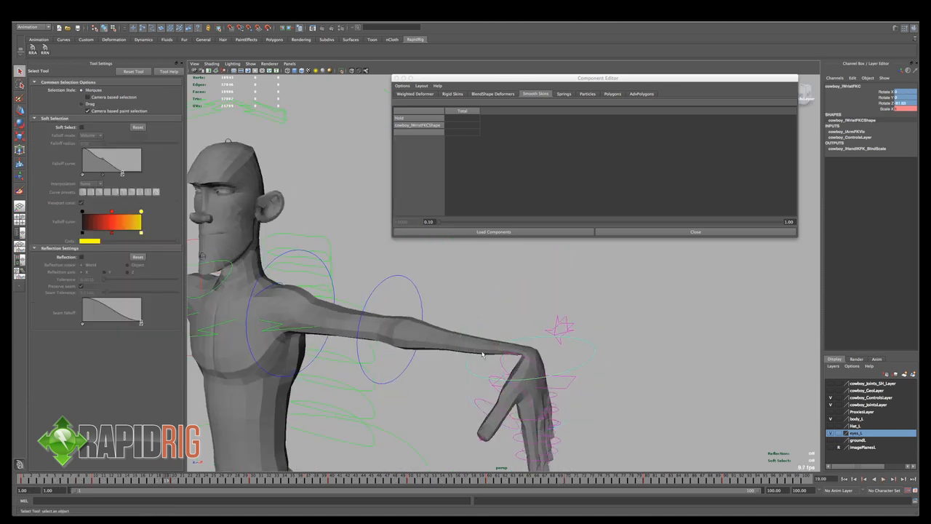
{"action": "left_click", "coordinate": [530, 367]}
{"action": "key", "text": "y"}
{"action": "right_click_drag", "start_coordinate": [466, 353], "coordinate": [537, 386], "text": "alt"}
{"action": "left_click_drag", "start_coordinate": [534, 386], "coordinate": [540, 357], "text": "alt"}
{"action": "key", "text": "alt+v"}
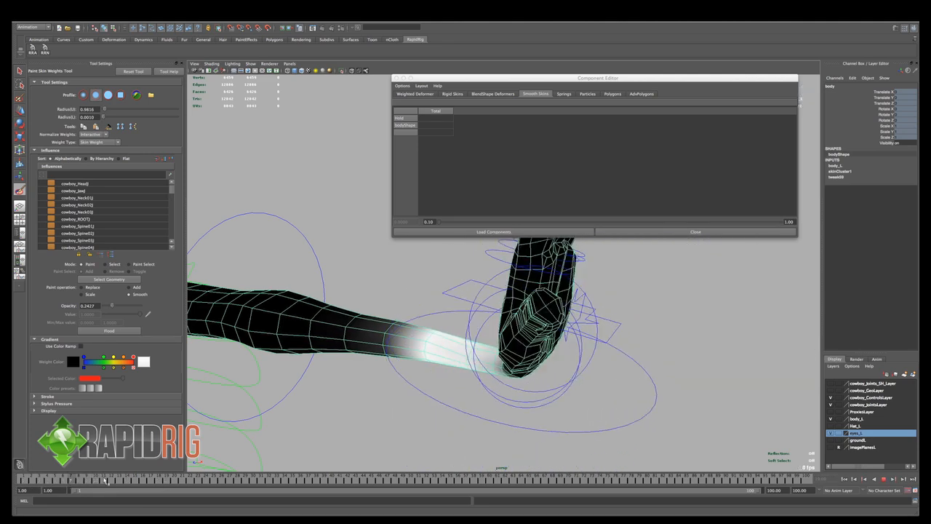
{"action": "key", "text": "alt+v"}
{"action": "mouse_move", "coordinate": [434, 381]}
{"action": "left_mouse_down", "text": "alt"}
{"action": "mouse_move", "coordinate": [372, 365]}
{"action": "mouse_move", "coordinate": [343, 394]}
{"action": "mouse_move", "coordinate": [473, 381]}
{"action": "left_mouse_up", "text": "alt"}
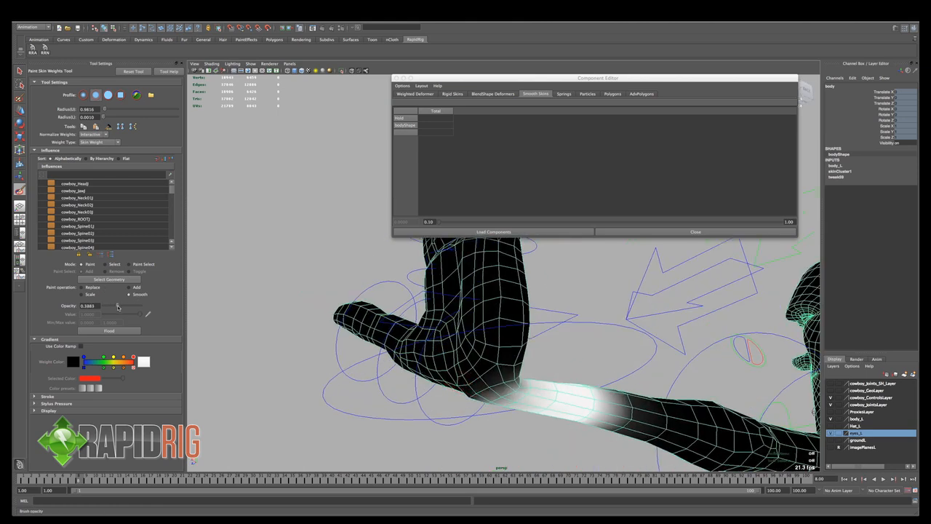
- Set the Smooth brush opacity to 0.3884 and smooth the lower-arm weights around the bent left wrist
{"action": "left_click_drag", "start_coordinate": [117, 307], "coordinate": [118, 307]}
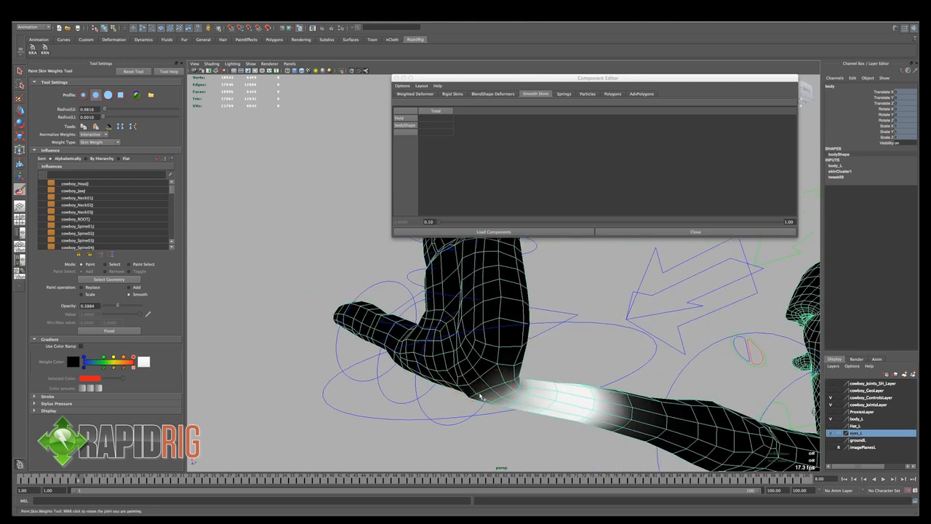
{"action": "left_click_drag", "start_coordinate": [469, 399], "coordinate": [502, 374], "text": "alt"}
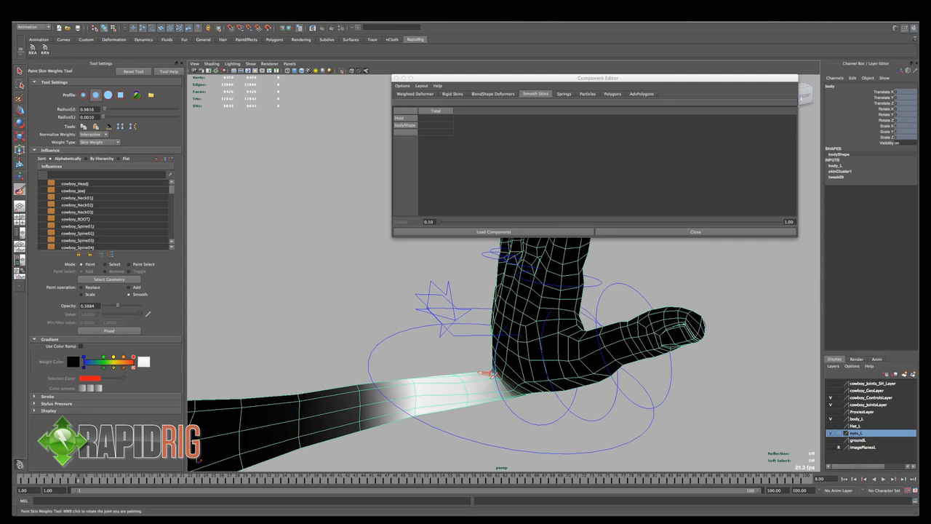
{"action": "mouse_move", "coordinate": [507, 406]}
{"action": "left_mouse_down", "text": "alt"}
{"action": "mouse_move", "coordinate": [488, 385]}
{"action": "mouse_move", "coordinate": [455, 390]}
{"action": "left_mouse_up", "text": "alt"}
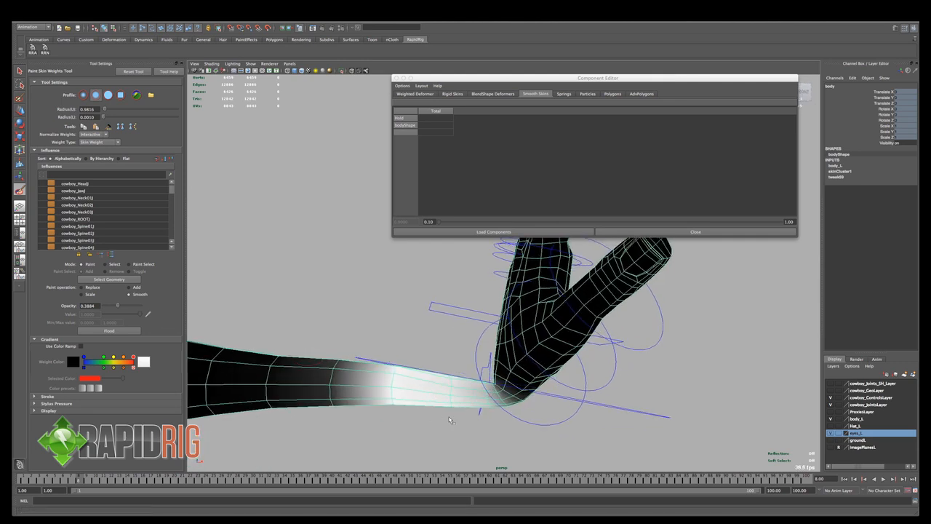
- Paint the last left lower-arm curve joint's weights around the bent wrist with Replace at opacity 0.3301 and value 1
{"action": "left_click_drag", "start_coordinate": [434, 394], "coordinate": [184, 307], "text": "alt"}
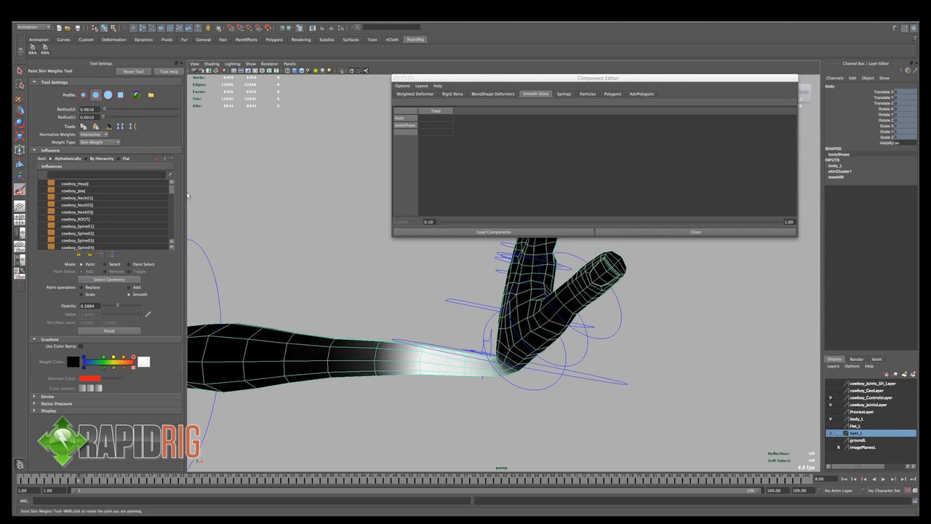
{"action": "scroll", "coordinate": [173, 208], "scroll_direction": "down", "scroll_amount": 10}
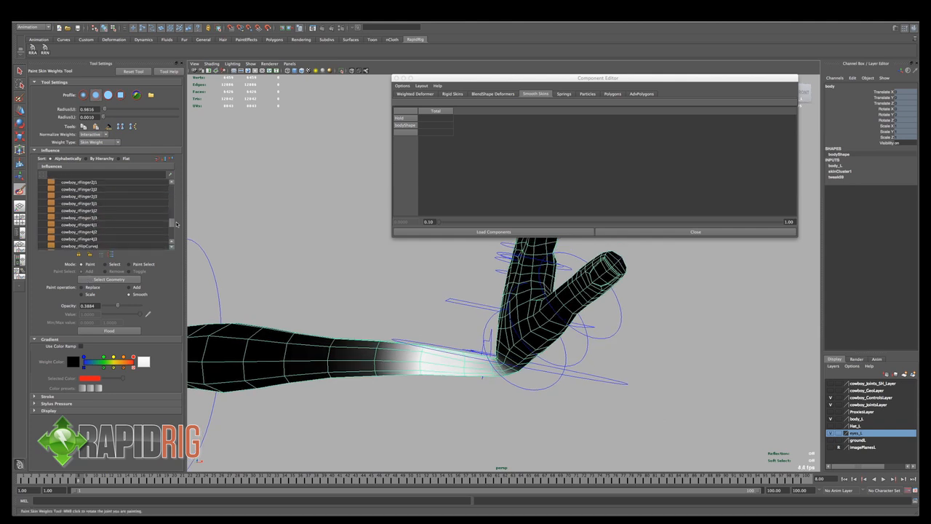
{"action": "scroll", "coordinate": [123, 203], "scroll_direction": "up", "scroll_amount": 3}
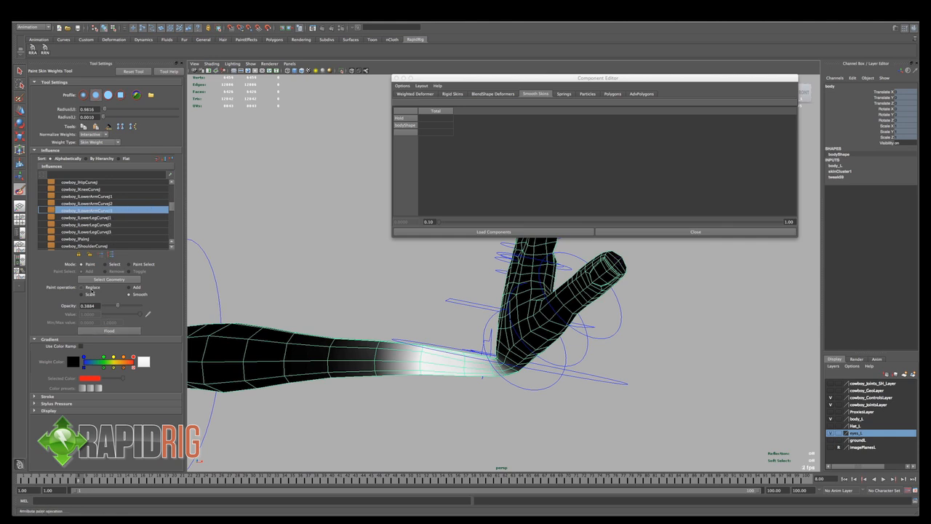
{"action": "left_click", "coordinate": [91, 288]}
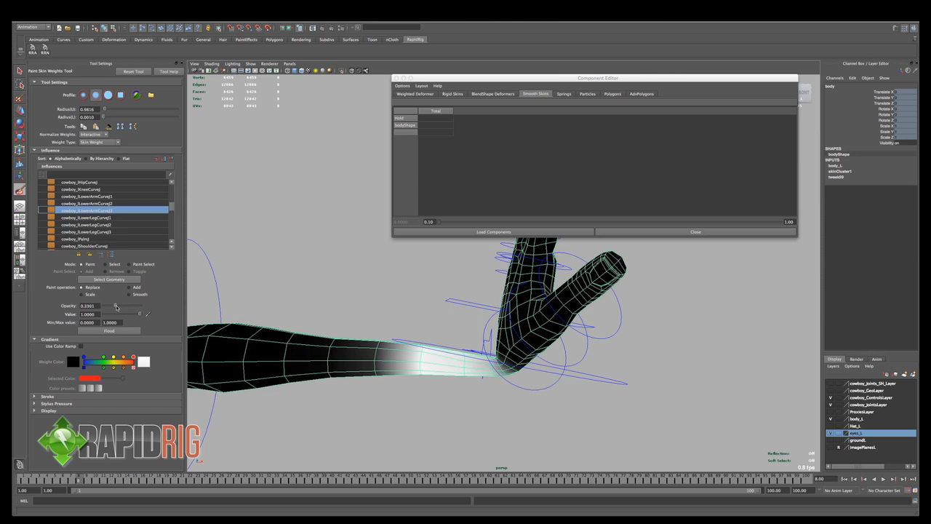
{"action": "left_click_drag", "start_coordinate": [466, 350], "coordinate": [460, 379]}
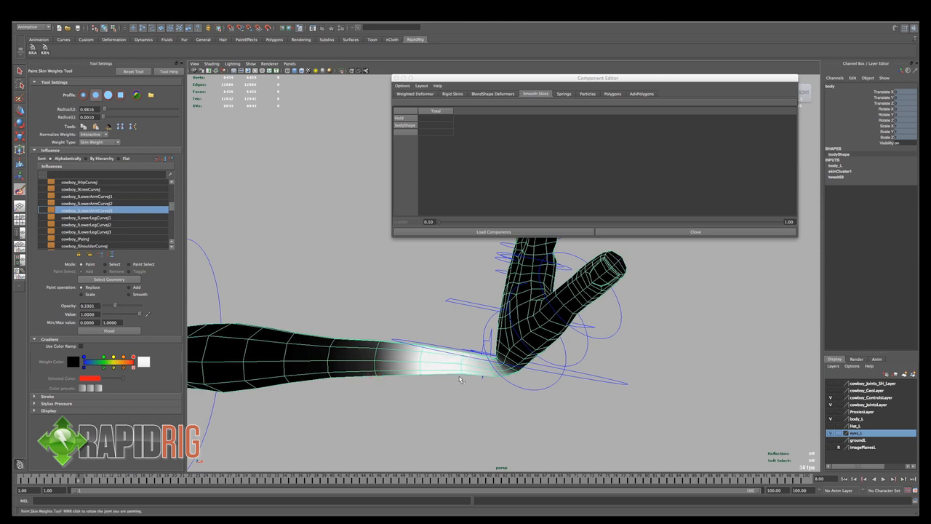
{"action": "mouse_move", "coordinate": [471, 347]}
{"action": "left_mouse_down", "text": "alt"}
{"action": "mouse_move", "coordinate": [491, 368]}
{"action": "mouse_move", "coordinate": [557, 368]}
{"action": "mouse_move", "coordinate": [541, 375]}
{"action": "mouse_move", "coordinate": [551, 349]}
{"action": "mouse_move", "coordinate": [521, 368]}
{"action": "mouse_move", "coordinate": [437, 364]}
{"action": "mouse_move", "coordinate": [420, 351]}
{"action": "mouse_move", "coordinate": [460, 317]}
{"action": "mouse_move", "coordinate": [542, 350]}
{"action": "mouse_move", "coordinate": [448, 338]}
{"action": "left_mouse_up", "text": "alt"}
{"action": "left_click_drag", "start_coordinate": [504, 379], "coordinate": [493, 355], "text": "alt"}
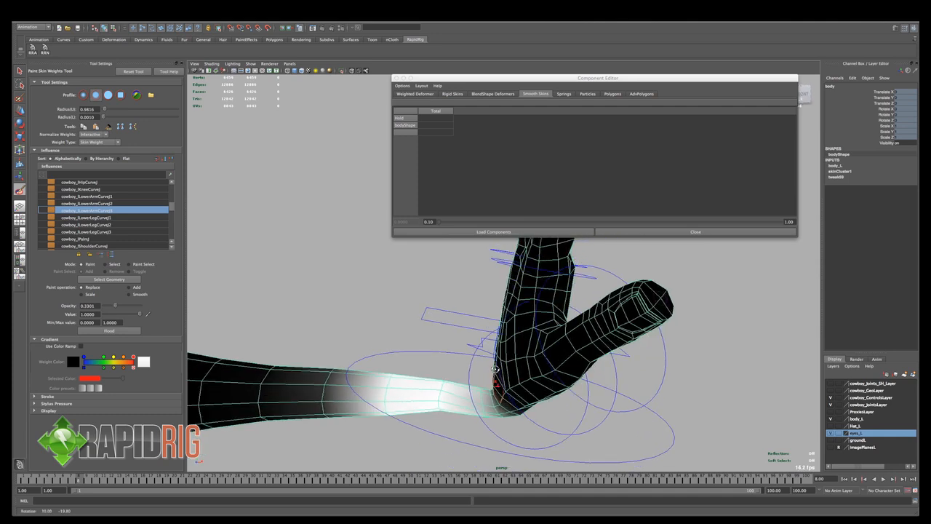
{"action": "right_click_drag", "start_coordinate": [494, 355], "coordinate": [476, 373], "text": "alt"}
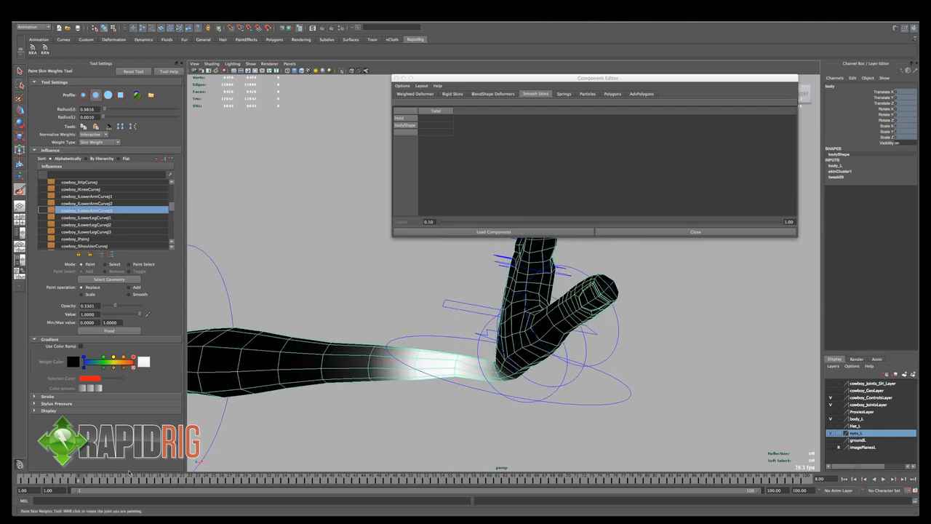
- Return to frame 1, leave weight painting and select the vertex loop just before the left wrist in vertex mode
{"action": "left_click_drag", "start_coordinate": [80, 479], "coordinate": [22, 480]}
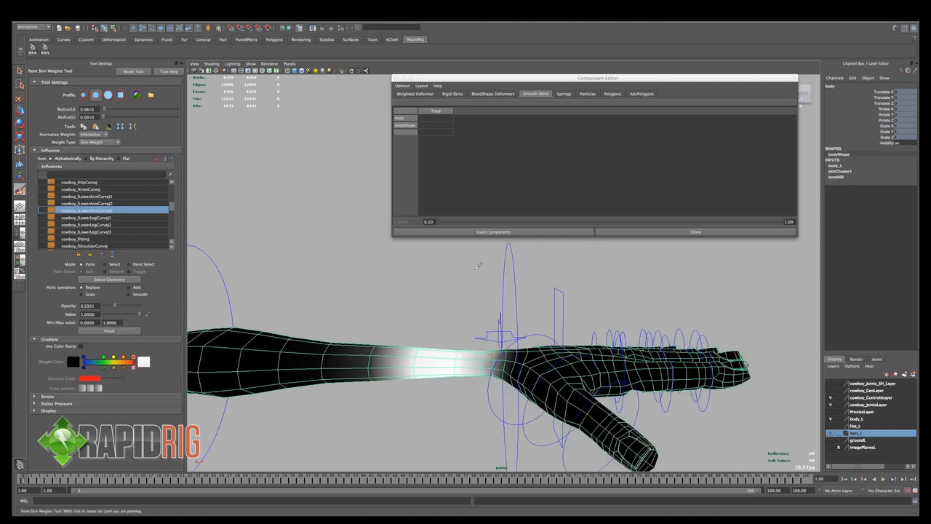
{"action": "key", "text": "q"}
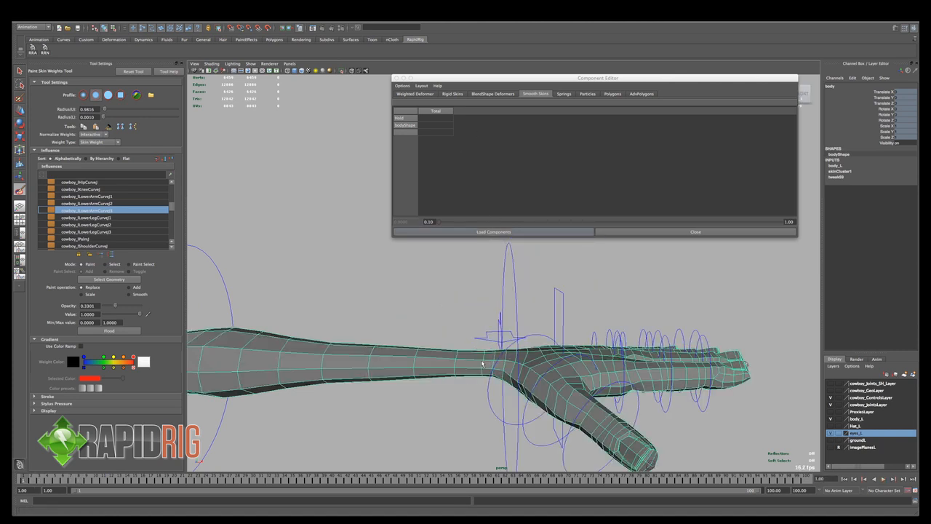
{"action": "right_click", "coordinate": [486, 357]}
{"action": "left_click", "coordinate": [455, 356]}
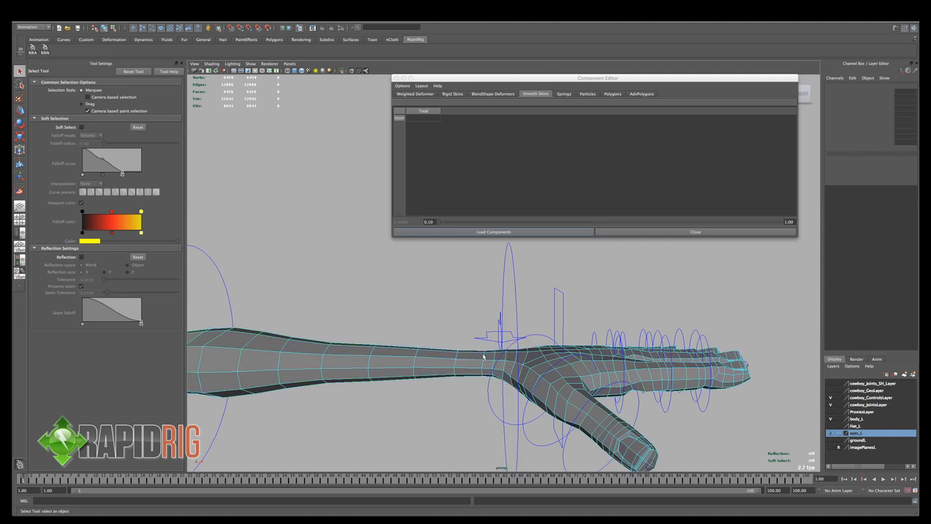
{"action": "left_click", "coordinate": [503, 360]}
{"action": "right_click_drag", "start_coordinate": [503, 357], "coordinate": [528, 369], "text": "ctrl"}
{"action": "right_click_drag", "start_coordinate": [476, 326], "coordinate": [451, 326], "text": "shift"}
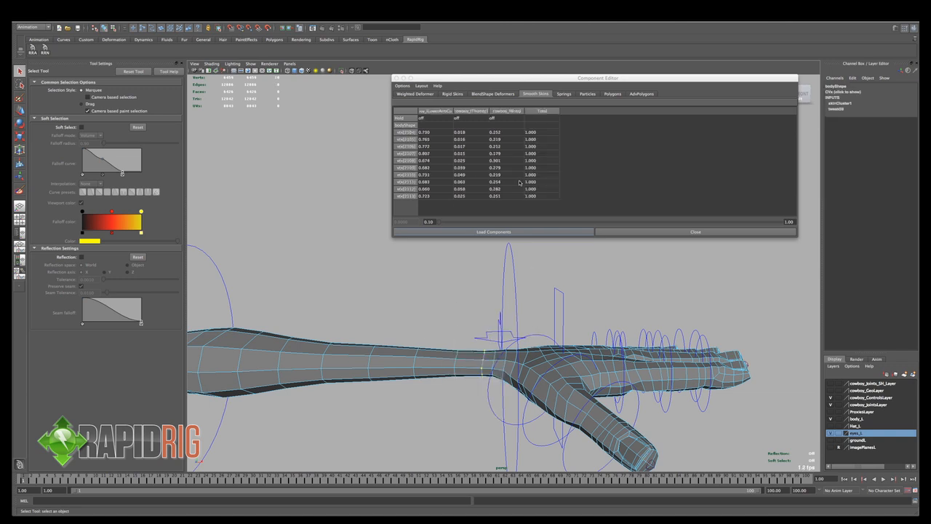
- At frame 10, set the wrist loop's thumb weights to 0 and raise its lower-arm curve weights by about 0.1
{"action": "key", "text": "alt+v"}
{"action": "left_click_drag", "start_coordinate": [91, 481], "coordinate": [94, 481]}
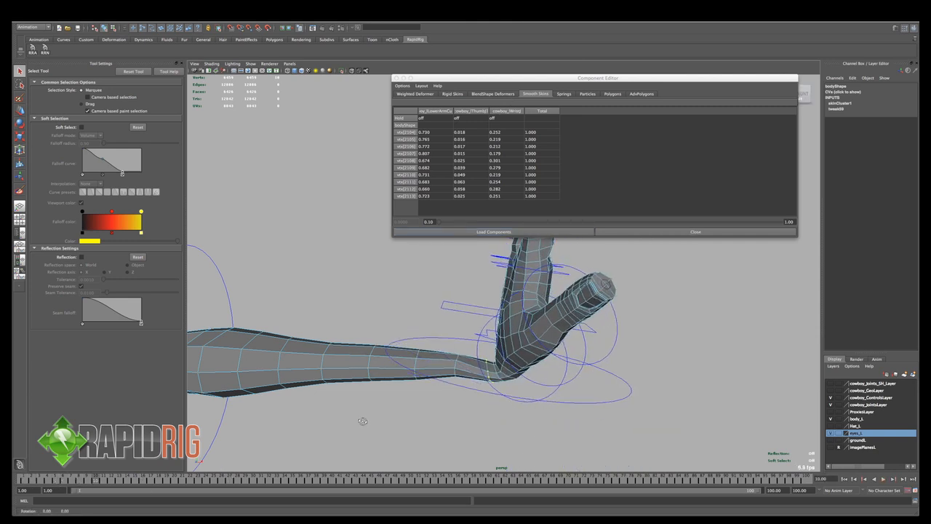
{"action": "left_click_drag", "start_coordinate": [363, 423], "coordinate": [392, 399], "text": "alt"}
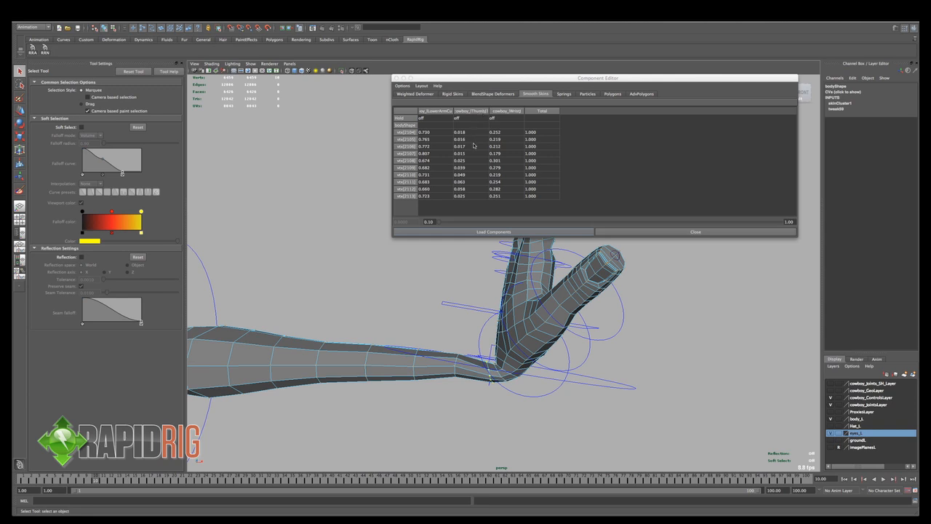
{"action": "left_click_drag", "start_coordinate": [473, 132], "coordinate": [473, 196]}
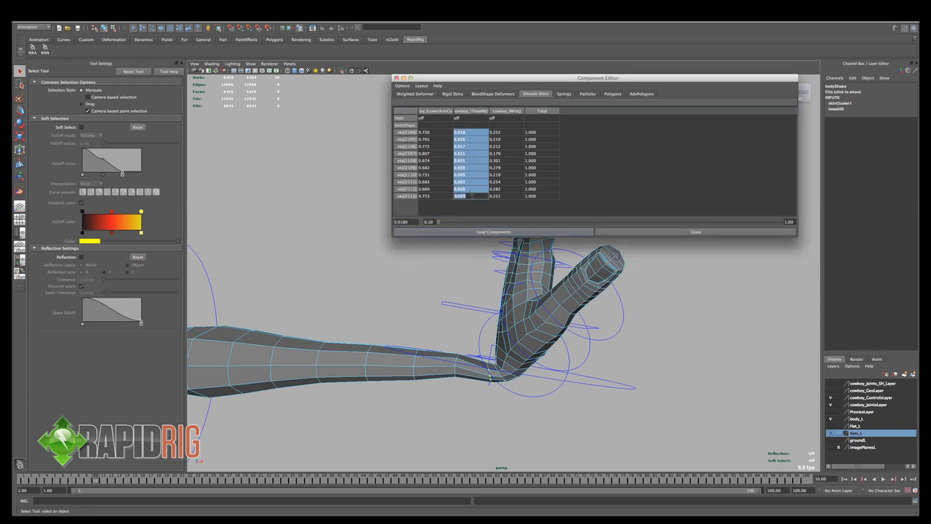
{"action": "type", "text": "0"}
{"action": "key", "text": "Return"}
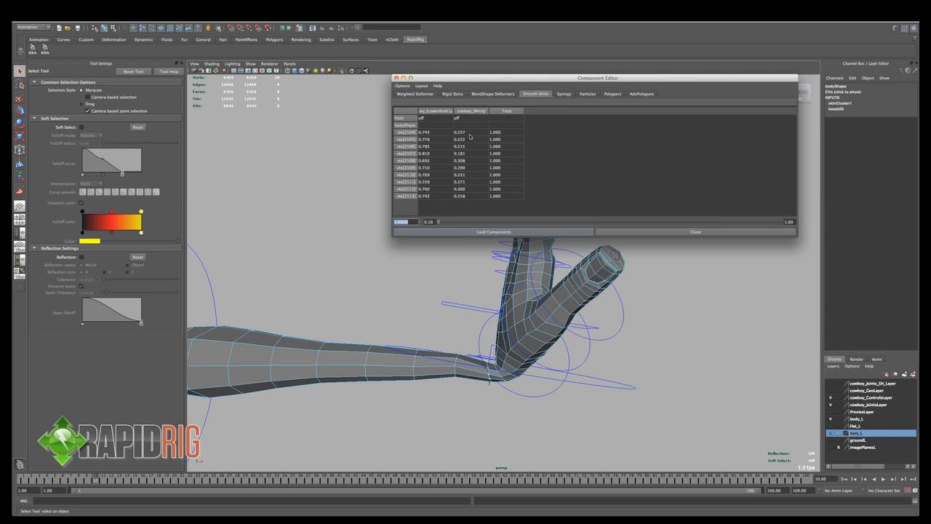
{"action": "left_click_drag", "start_coordinate": [435, 131], "coordinate": [433, 197]}
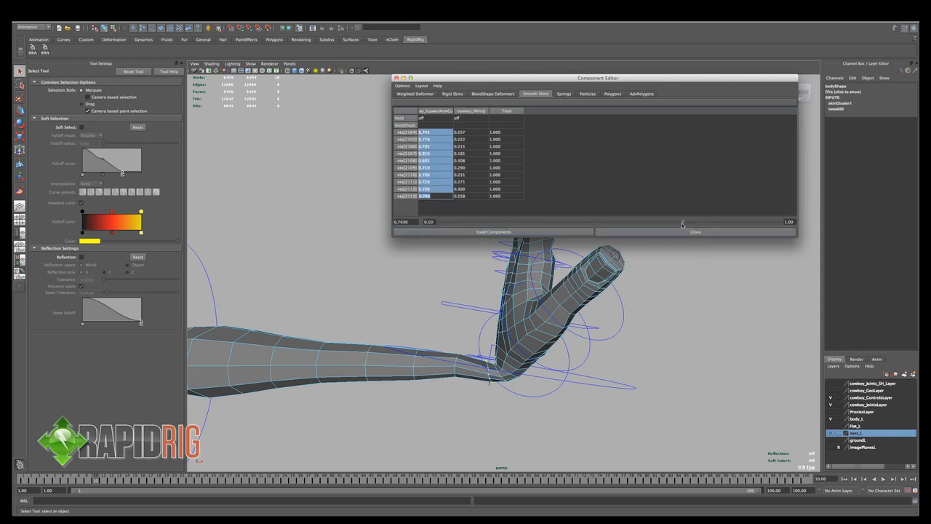
{"action": "left_click_drag", "start_coordinate": [683, 225], "coordinate": [722, 227]}
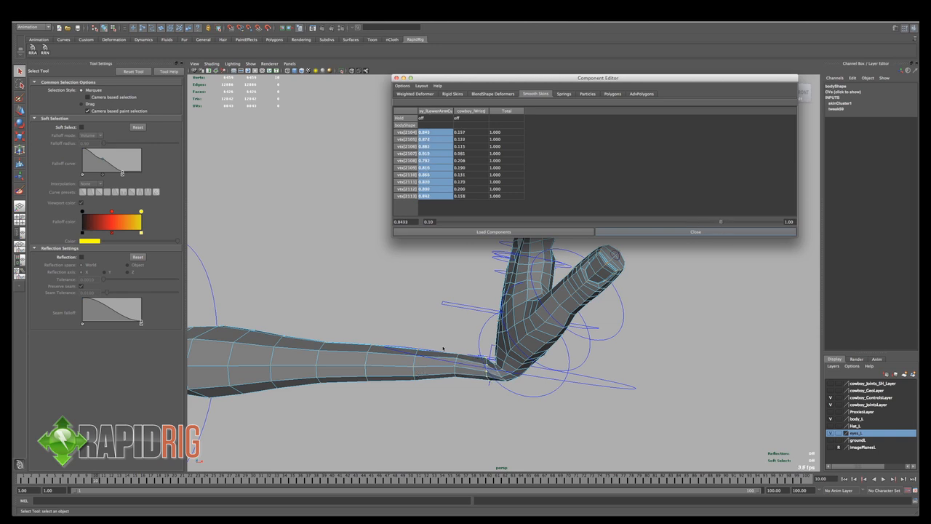
- Select the neighbouring vertex loop farther up the forearm and set its thumb influence weights to 0
{"action": "left_click_drag", "start_coordinate": [444, 347], "coordinate": [461, 384]}
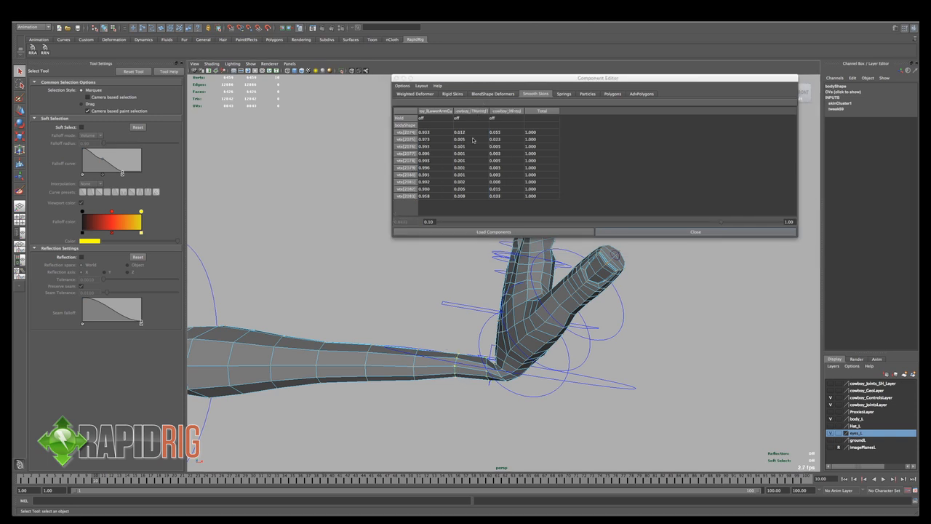
{"action": "left_click_drag", "start_coordinate": [471, 132], "coordinate": [471, 196]}
{"action": "type", "text": "0"}
{"action": "key", "text": "Return"}
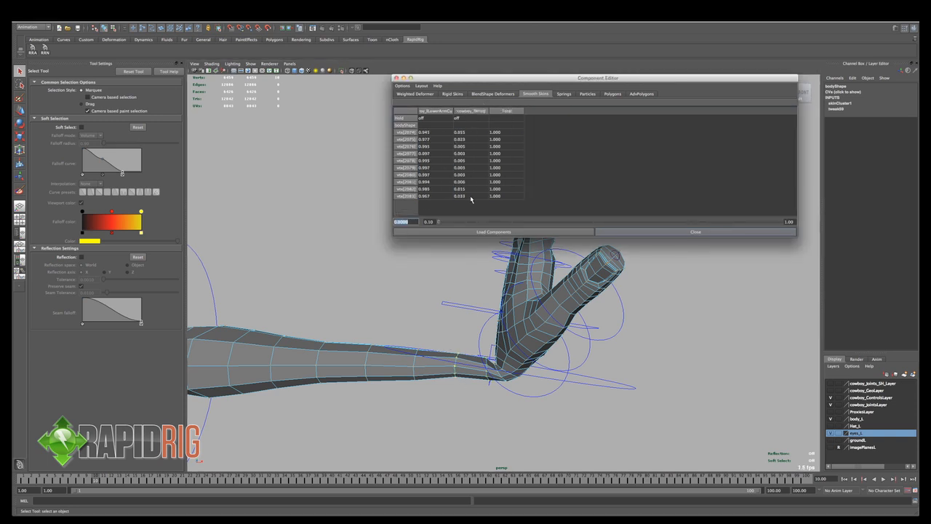
- Reselect the vertex loop just before the wrist and compare its deformation between frames 1 and 8
{"action": "left_click_drag", "start_coordinate": [477, 353], "coordinate": [491, 393]}
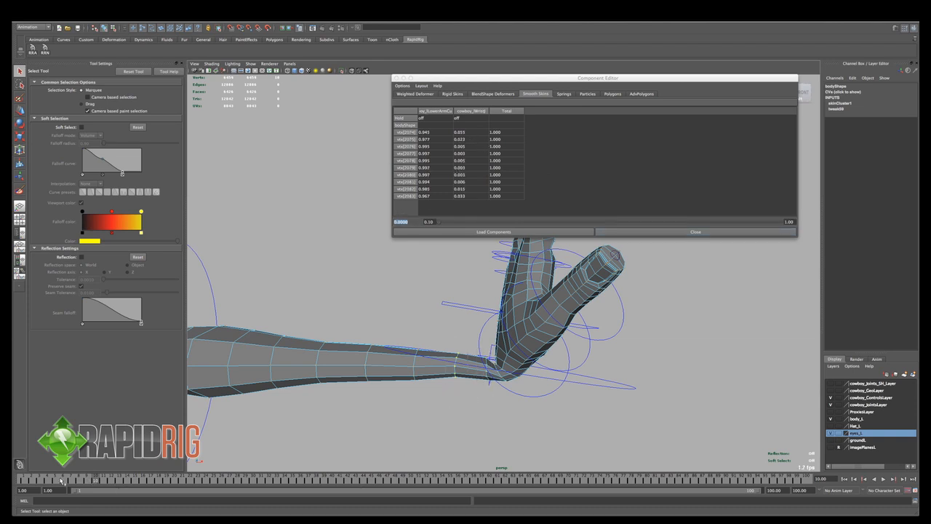
{"action": "left_click_drag", "start_coordinate": [63, 482], "coordinate": [23, 482]}
{"action": "key", "text": "Right"}
{"action": "key", "text": "Right"}
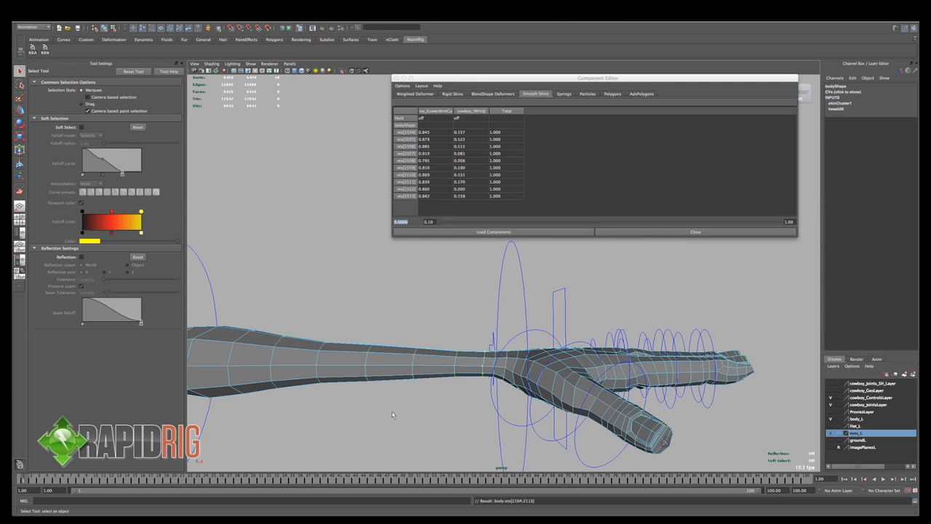
{"action": "left_click_drag", "start_coordinate": [24, 485], "coordinate": [84, 483]}
- Select the vertex loop at the wrist crease and raise its lower-arm curve weights, bringing the first vertex to about 0.63
{"action": "left_click_drag", "start_coordinate": [453, 374], "coordinate": [499, 364], "text": "alt"}
{"action": "left_click_drag", "start_coordinate": [435, 362], "coordinate": [482, 359], "text": "alt"}
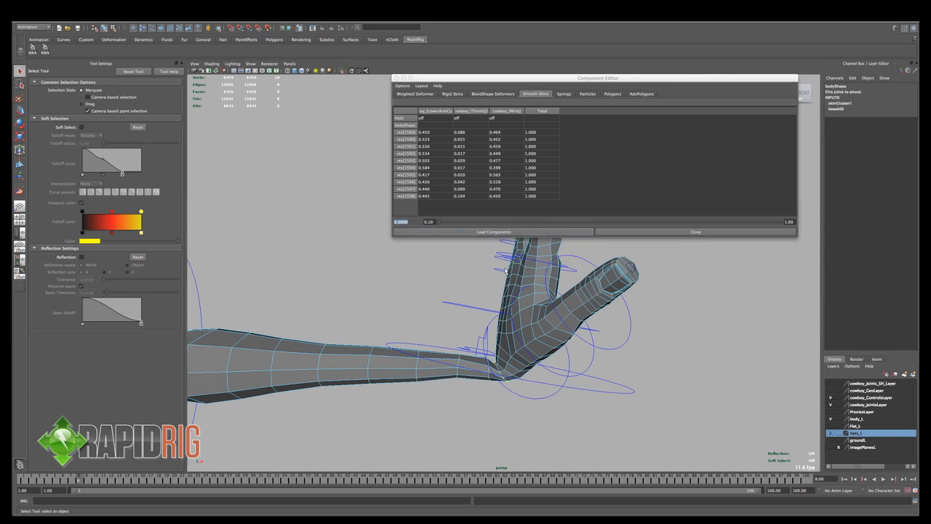
{"action": "left_click_drag", "start_coordinate": [465, 342], "coordinate": [452, 326], "text": "alt"}
{"action": "left_click_drag", "start_coordinate": [434, 136], "coordinate": [434, 196]}
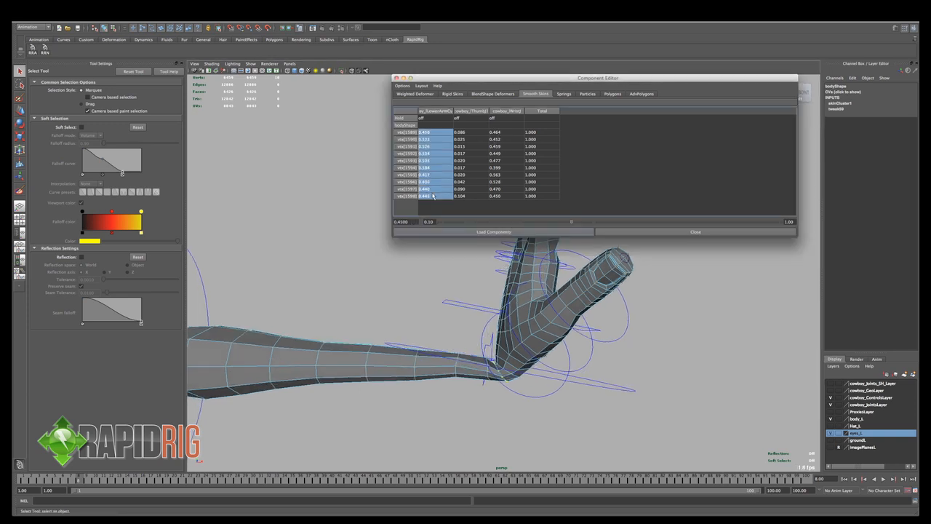
{"action": "left_click_drag", "start_coordinate": [572, 222], "coordinate": [636, 232]}
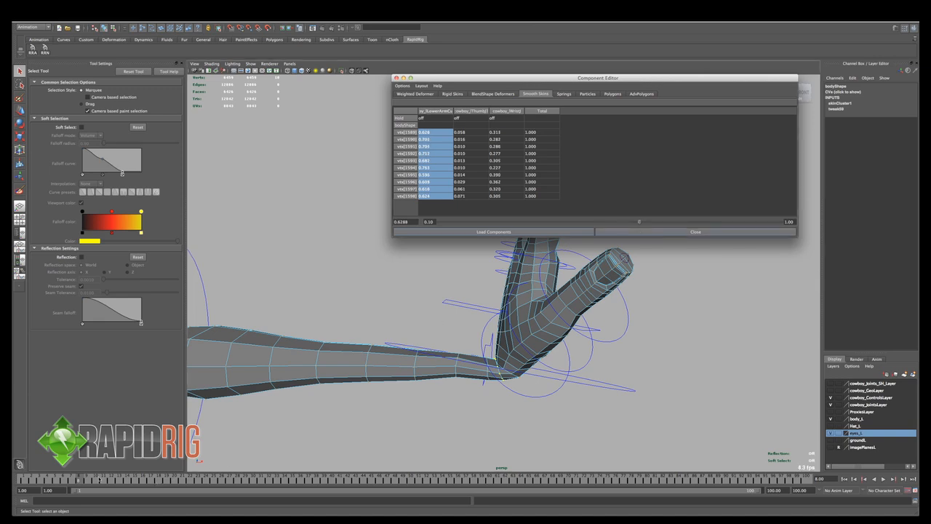
- At frame 10, raise the lower-arm curve weights of the next loop toward the palm, bringing its first vertex to about 0.32
{"action": "mouse_move", "coordinate": [100, 480]}
{"action": "left_mouse_down"}
{"action": "mouse_move", "coordinate": [16, 480]}
{"action": "mouse_move", "coordinate": [96, 479]}
{"action": "left_mouse_up"}
{"action": "key", "text": "Right"}
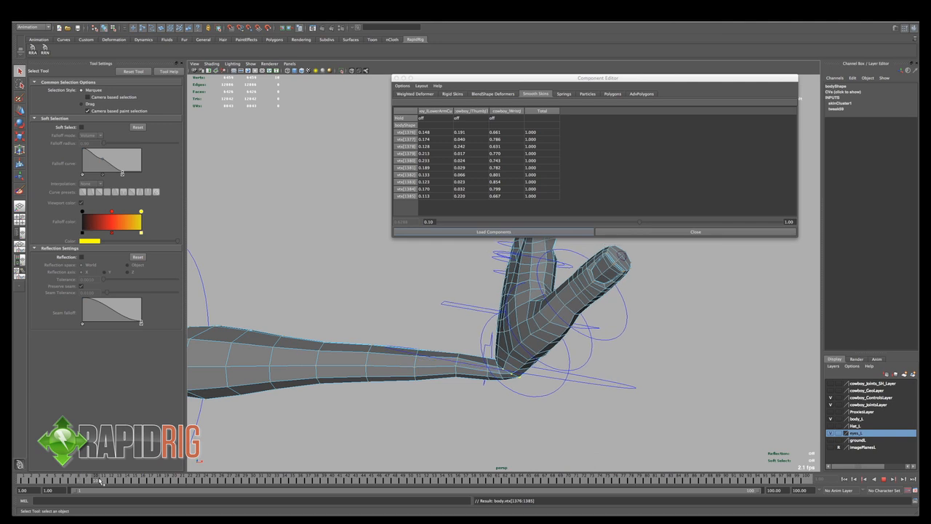
{"action": "left_click_drag", "start_coordinate": [439, 136], "coordinate": [460, 223]}
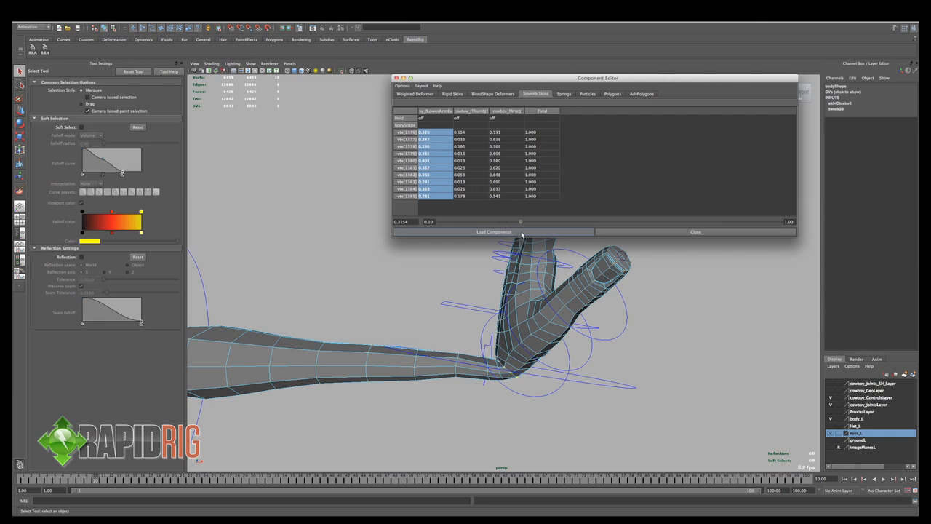
{"action": "left_click_drag", "start_coordinate": [570, 415], "coordinate": [254, 352], "text": "alt"}
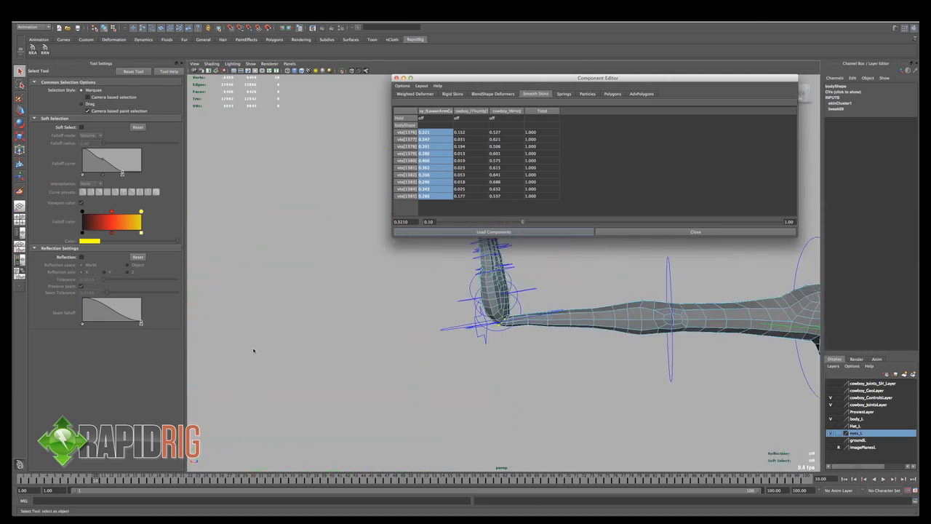
- Select the forearm loop vtx[2074:2083], try wrist influence weights of 0.1 on it and settle on 0.05
{"action": "left_click_drag", "start_coordinate": [553, 318], "coordinate": [486, 334], "text": "alt"}
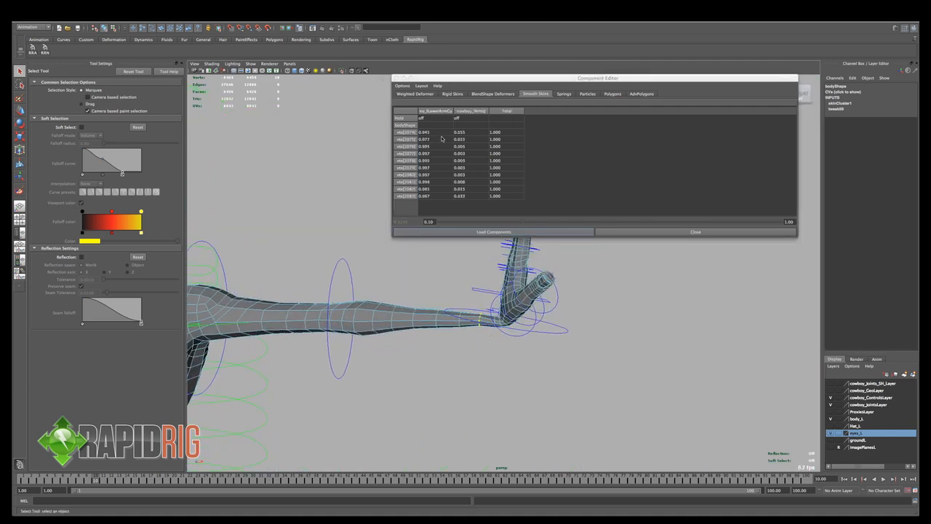
{"action": "left_click_drag", "start_coordinate": [461, 134], "coordinate": [442, 224]}
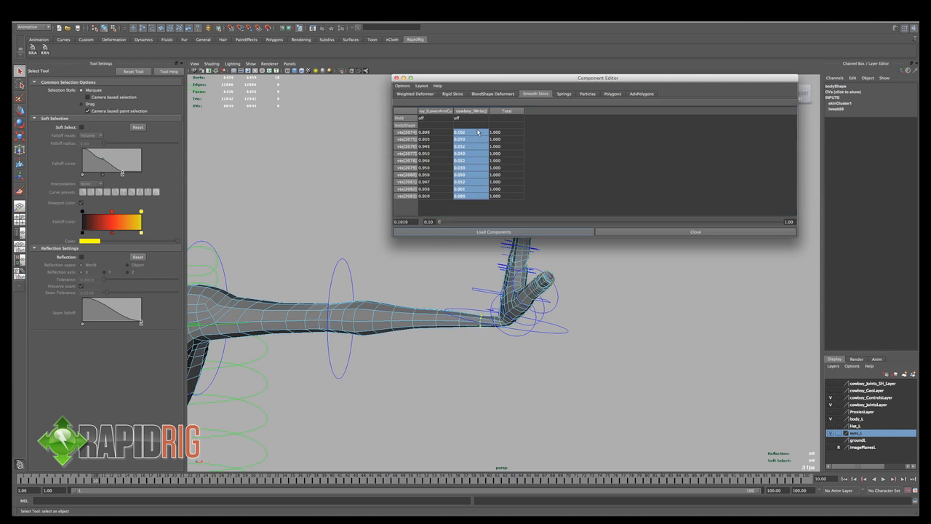
{"action": "left_click_drag", "start_coordinate": [478, 132], "coordinate": [470, 196]}
{"action": "type", "text": ".1"}
{"action": "key", "text": "Return"}
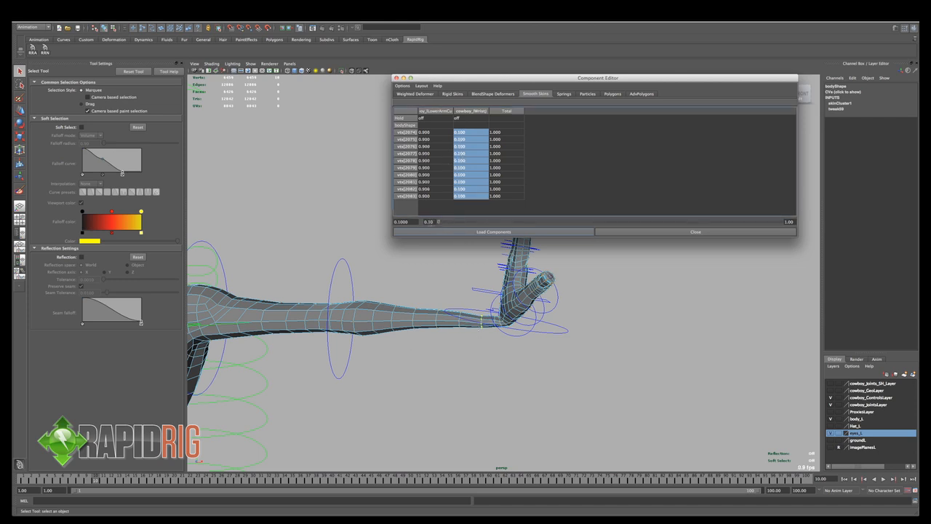
{"action": "left_click_drag", "start_coordinate": [471, 136], "coordinate": [470, 196]}
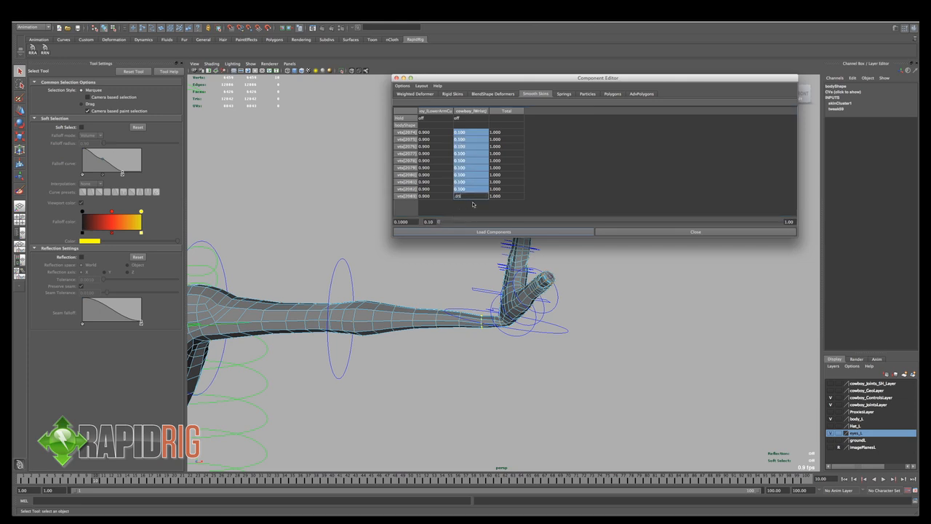
{"action": "key", "text": "Return"}
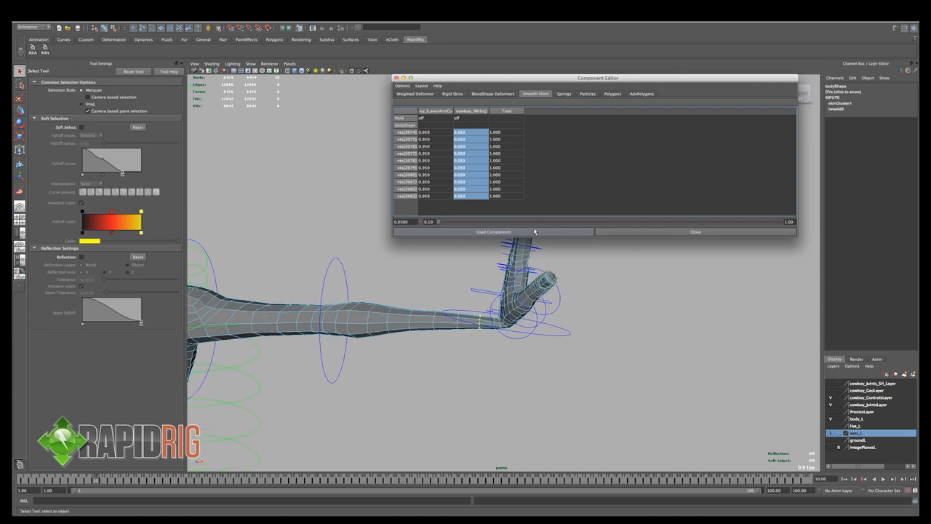
- Reload the forearm loop's weights and scrub to frame 37 to examine how the wrist deforms in another bend
{"action": "left_click", "coordinate": [453, 232]}
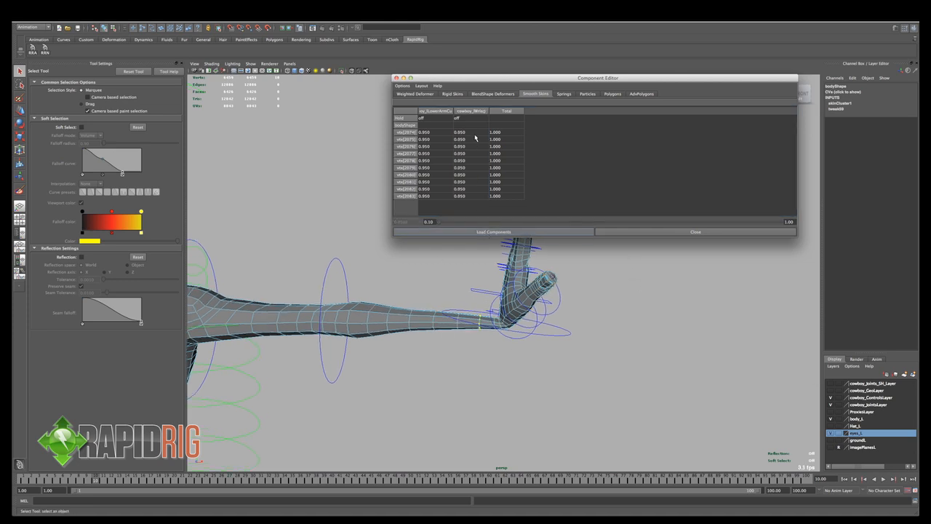
{"action": "left_click_drag", "start_coordinate": [474, 133], "coordinate": [464, 206]}
{"action": "scroll", "coordinate": [527, 349], "scroll_direction": "up", "scroll_amount": 3}
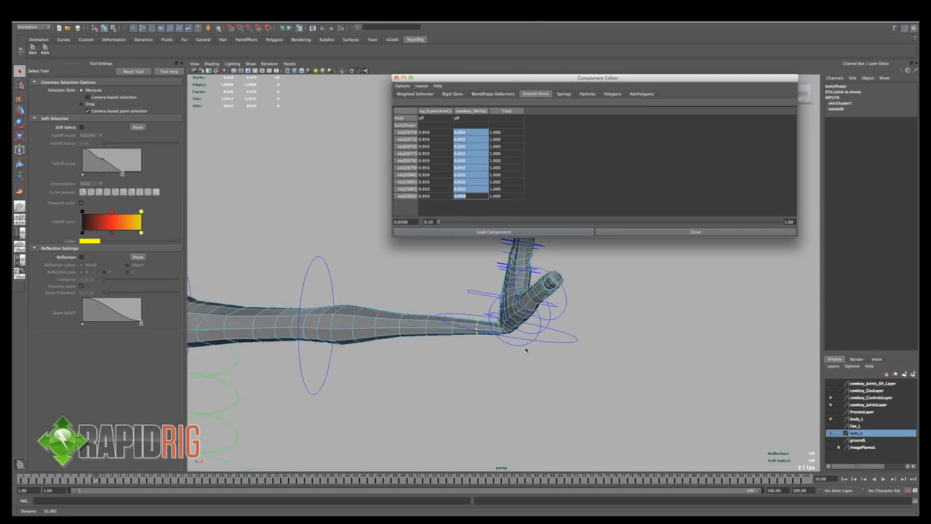
{"action": "left_click_drag", "start_coordinate": [95, 482], "coordinate": [312, 494]}
{"action": "left_click_drag", "start_coordinate": [485, 388], "coordinate": [459, 393], "text": "alt"}
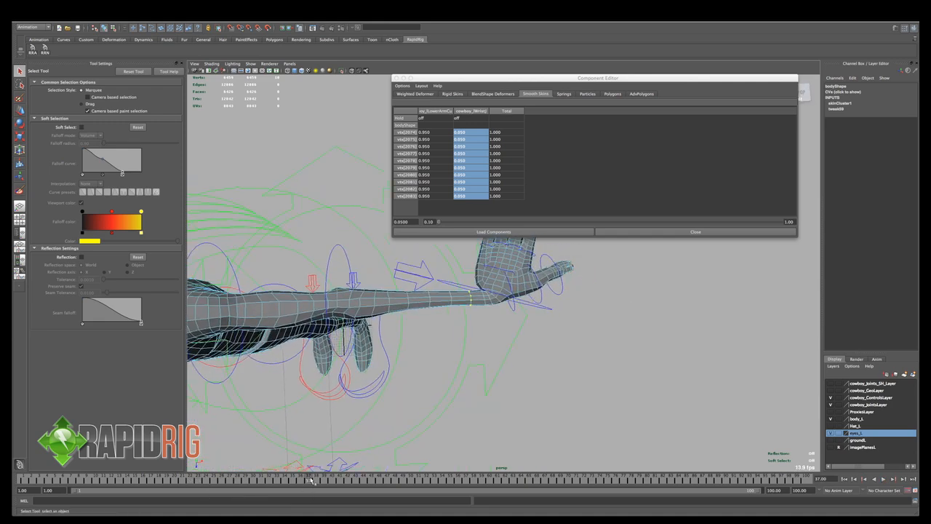
- Scrub and play through the poses around frame 68 to examine how the wrist deforms as the hand twists
{"action": "left_click_drag", "start_coordinate": [312, 481], "coordinate": [555, 482]}
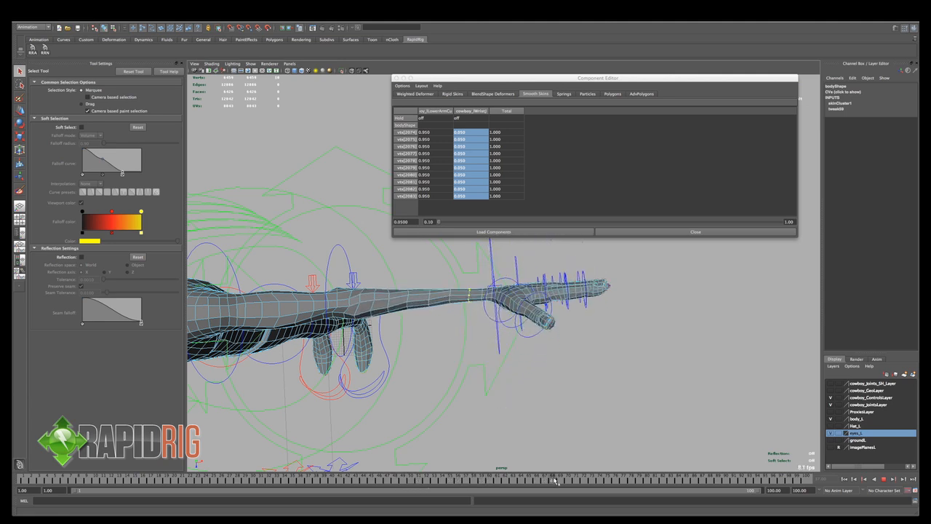
{"action": "left_click_drag", "start_coordinate": [508, 386], "coordinate": [511, 364], "text": "alt"}
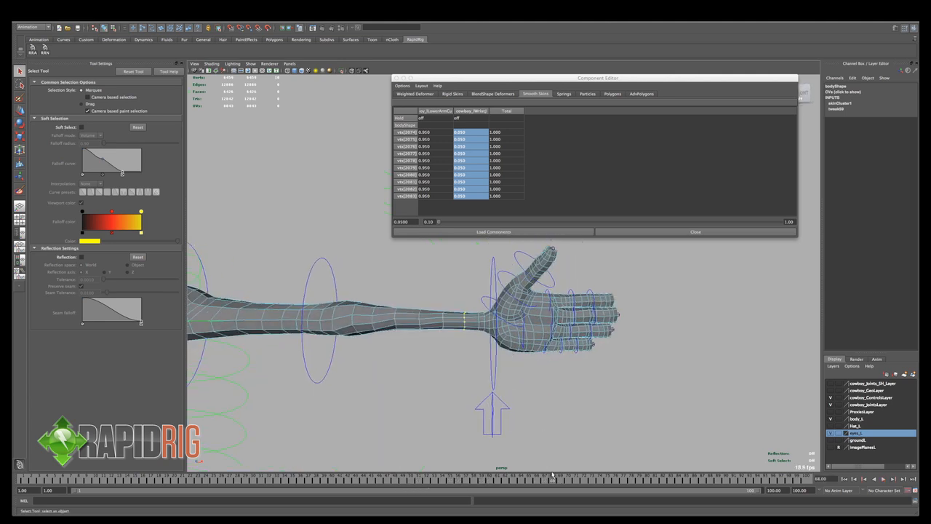
{"action": "key", "text": "alt+v"}
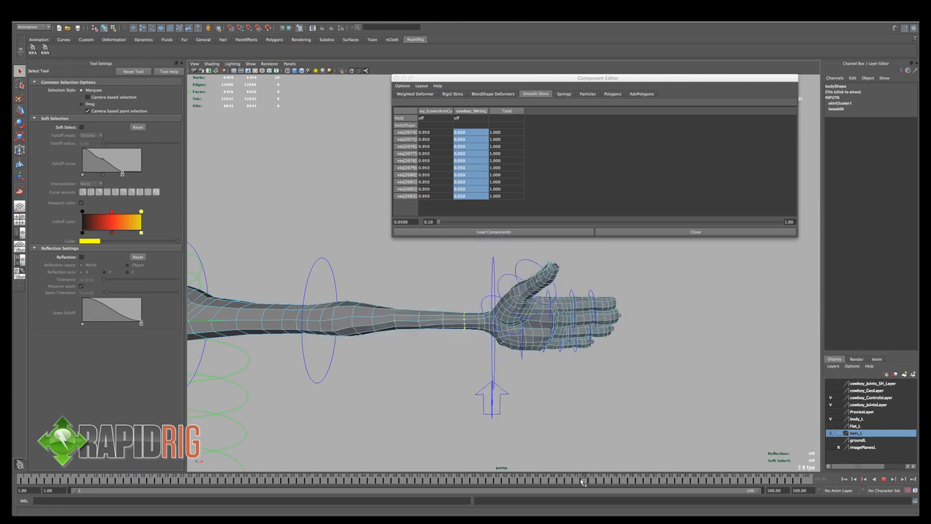
{"action": "key", "text": "Escape"}
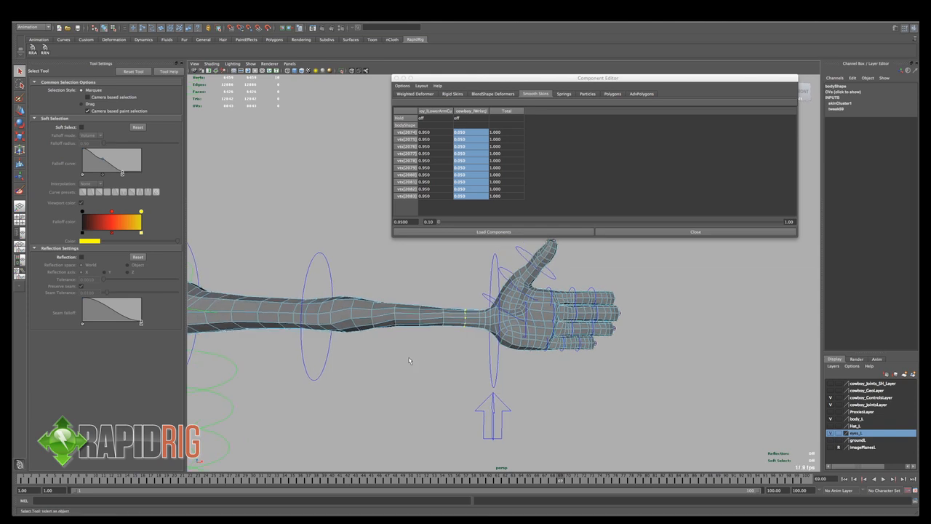
- Leave vertex selection for object mode on the body mesh and return to frame 1
{"action": "right_click_drag", "start_coordinate": [470, 318], "coordinate": [400, 278]}
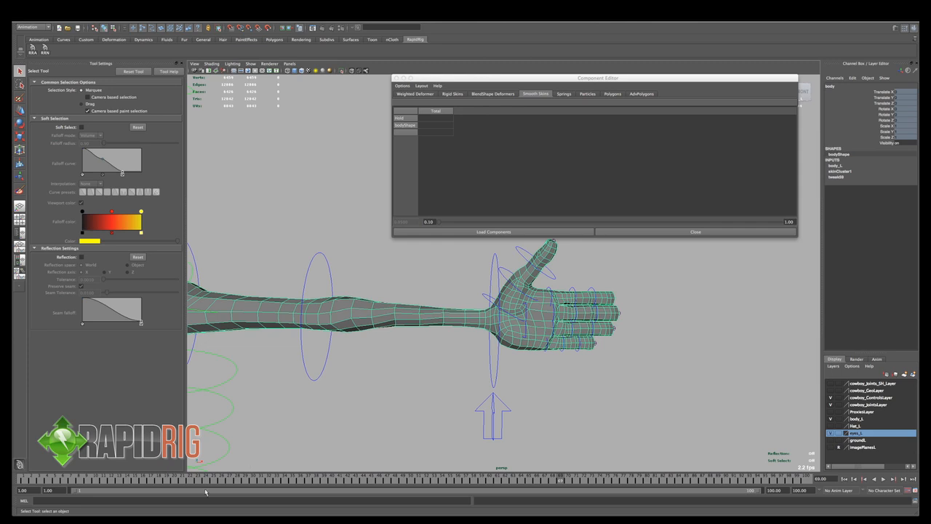
{"action": "left_click_drag", "start_coordinate": [569, 481], "coordinate": [25, 480]}
{"action": "right_click_drag", "start_coordinate": [311, 392], "coordinate": [208, 281], "text": "alt"}
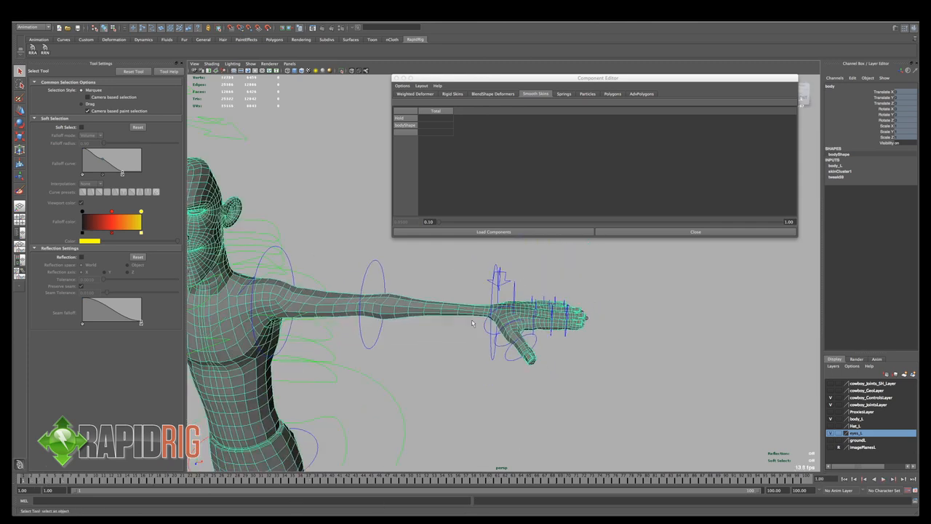
- Display the cowboy_Neck02J influence in the Paint Skin Weights tool and toggle its weight lock on and off
{"action": "key", "text": "y"}
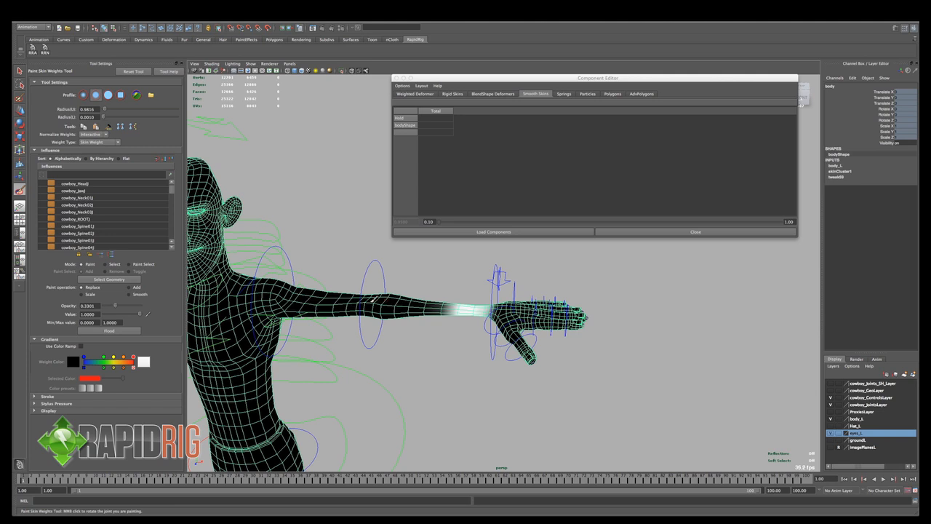
{"action": "left_click", "coordinate": [67, 205]}
{"action": "left_click", "coordinate": [43, 205]}
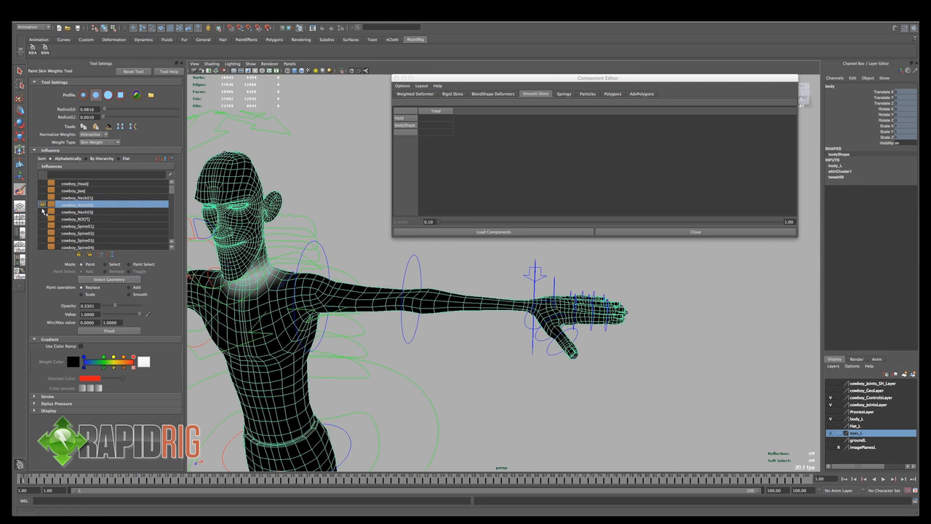
{"action": "left_click", "coordinate": [43, 208]}
{"action": "left_click", "coordinate": [90, 255]}
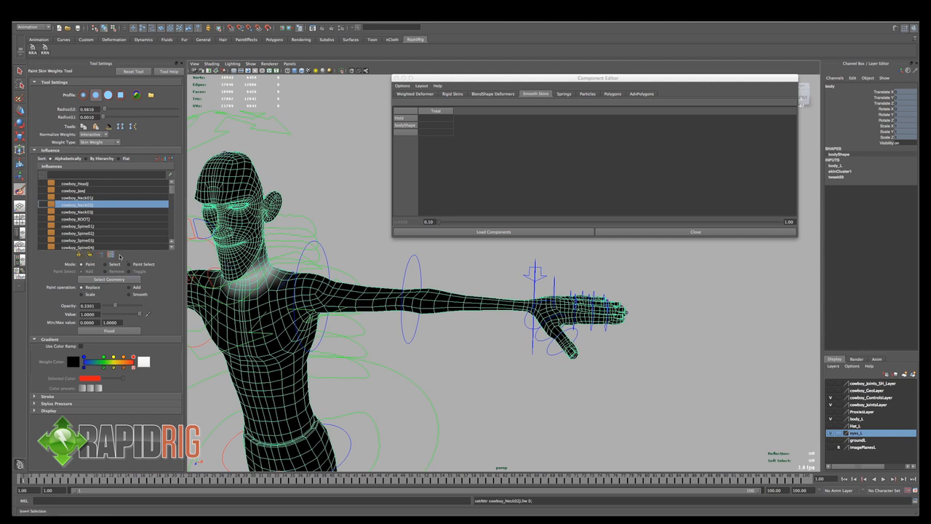
{"action": "left_click_drag", "start_coordinate": [173, 191], "coordinate": [174, 203]}
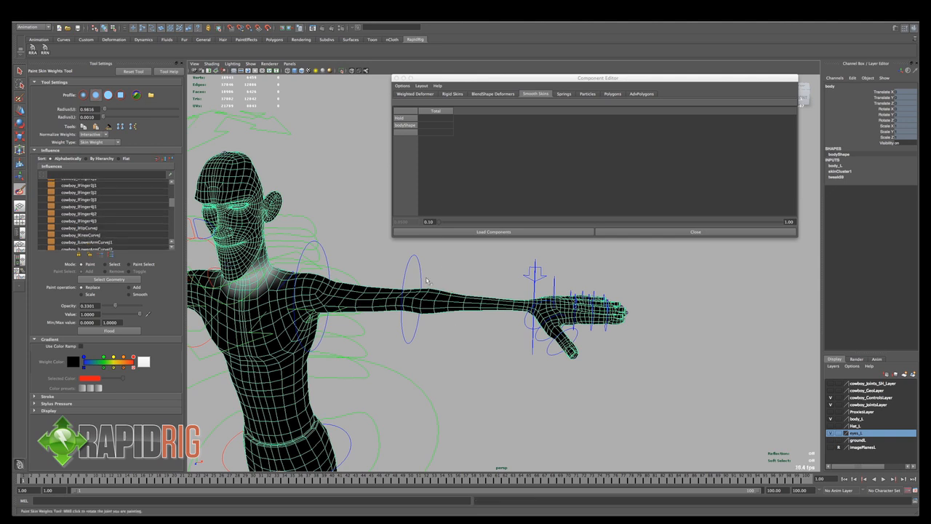
- At frame 90, set the wrist FK control's Rotate X to 0
{"action": "key", "text": "q"}
{"action": "left_click", "coordinate": [416, 279]}
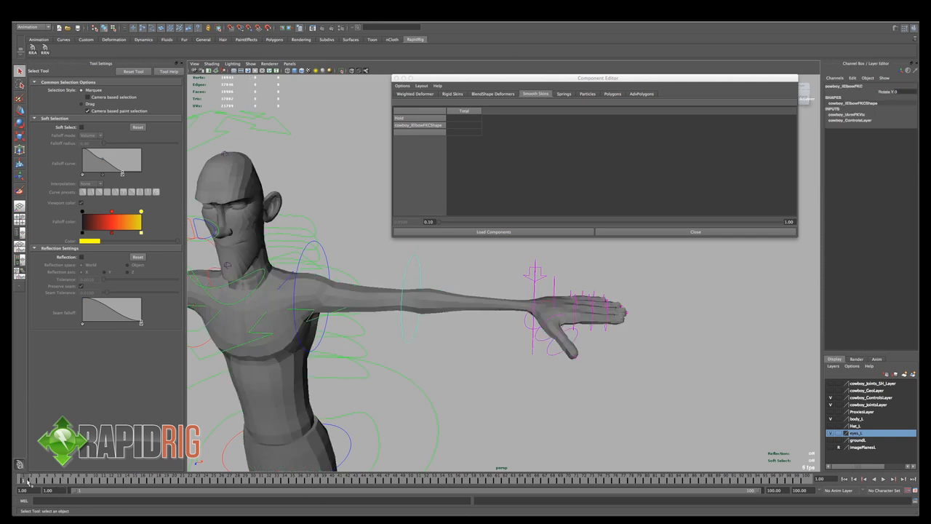
{"action": "left_click_drag", "start_coordinate": [27, 481], "coordinate": [729, 483]}
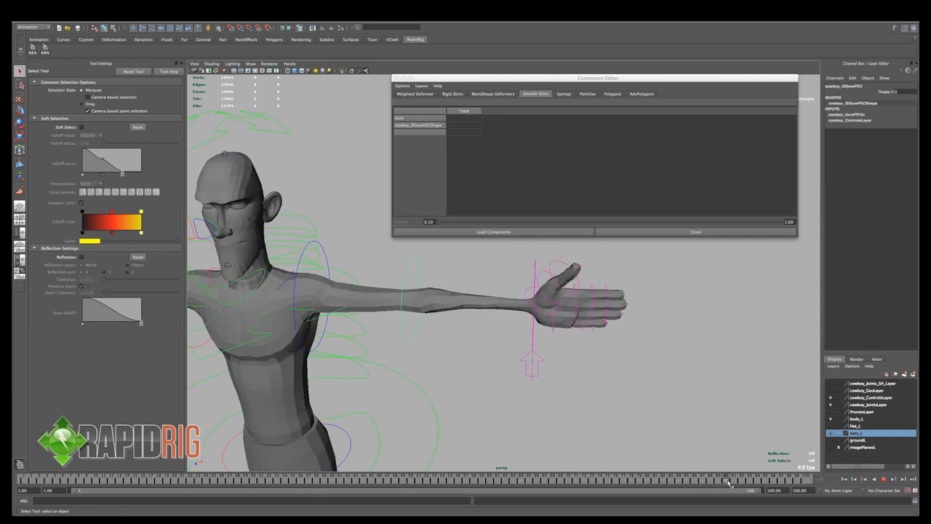
{"action": "left_click", "coordinate": [534, 339]}
{"action": "left_click_drag", "start_coordinate": [579, 319], "coordinate": [550, 331], "text": "alt"}
{"action": "left_click", "coordinate": [904, 93]}
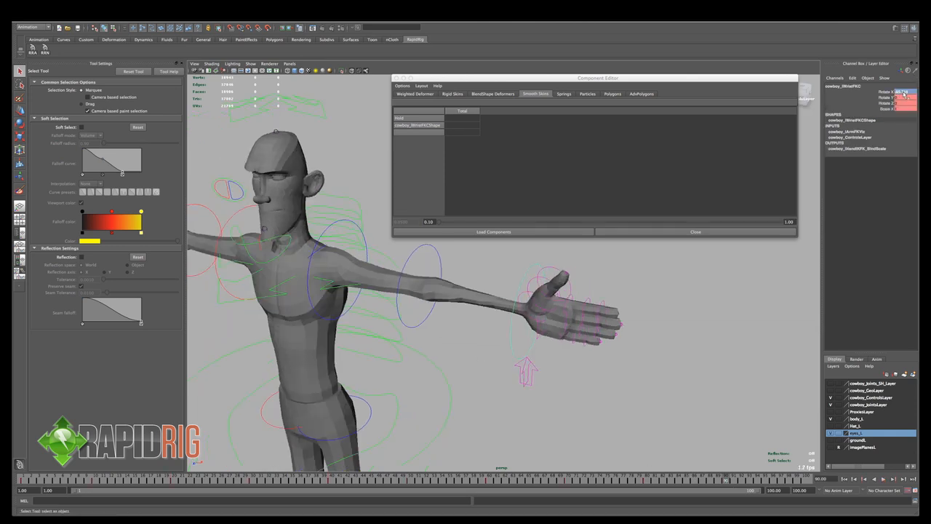
{"action": "type", "text": "0"}
{"action": "key", "text": "Return"}
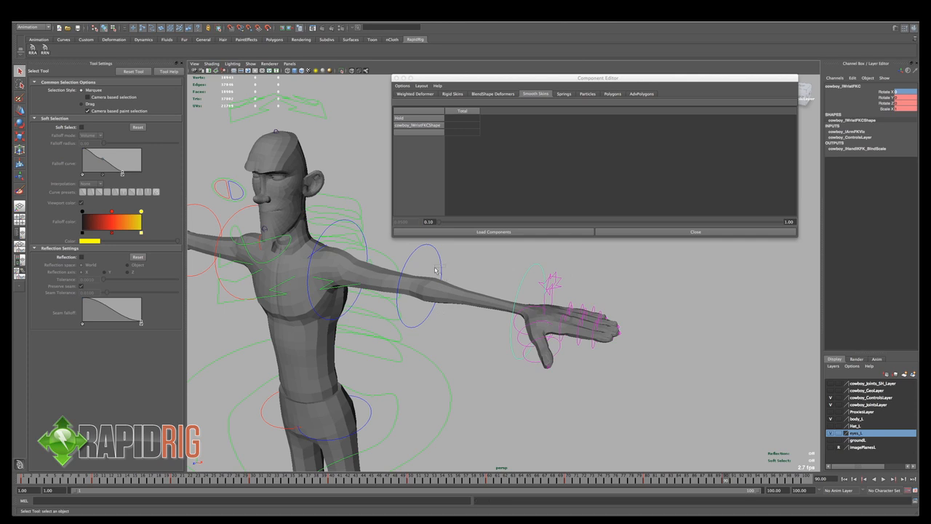
- Key the elbow FK control straight at frame 90 and rotated into a deep bend at frame 100, and return to frame 90
{"action": "left_click", "coordinate": [441, 276]}
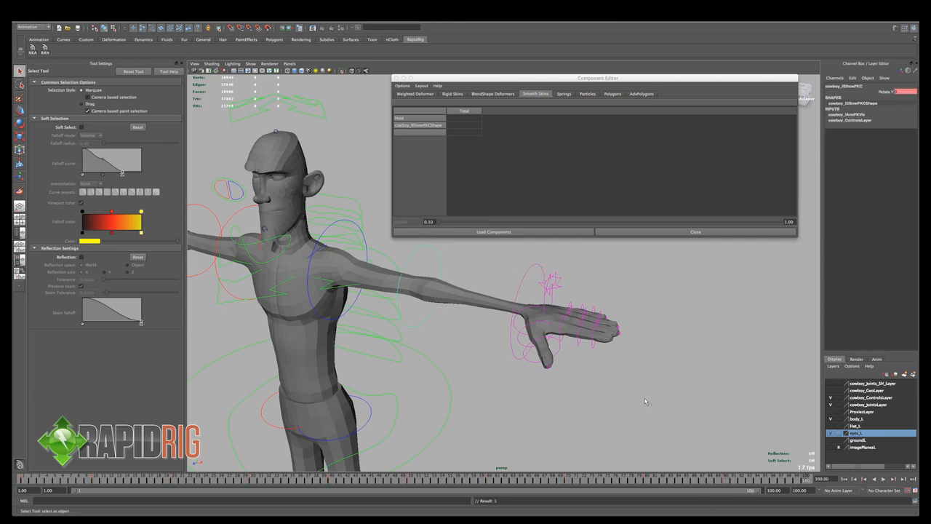
{"action": "key", "text": "e"}
{"action": "left_click_drag", "start_coordinate": [429, 306], "coordinate": [482, 398], "text": "alt"}
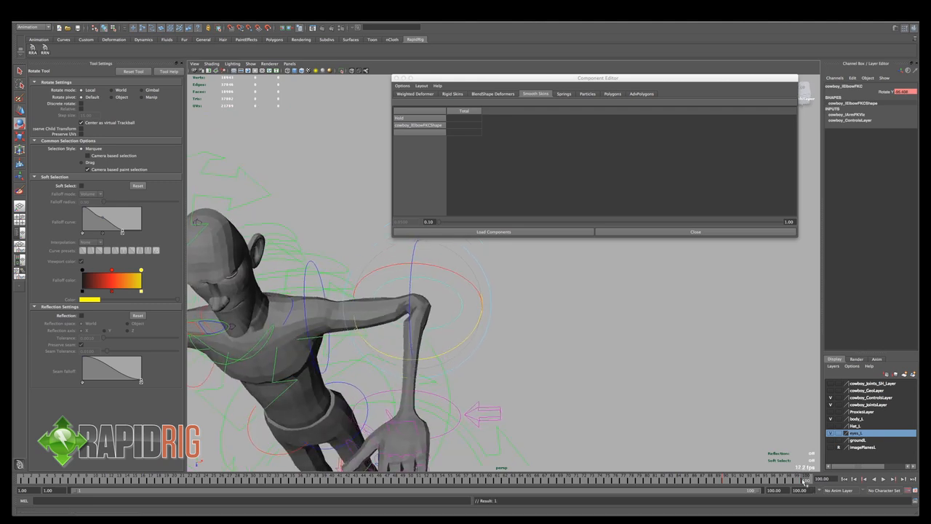
{"action": "mouse_move", "coordinate": [806, 482]}
{"action": "left_mouse_down"}
{"action": "mouse_move", "coordinate": [735, 483]}
{"action": "mouse_move", "coordinate": [808, 481]}
{"action": "left_mouse_up"}
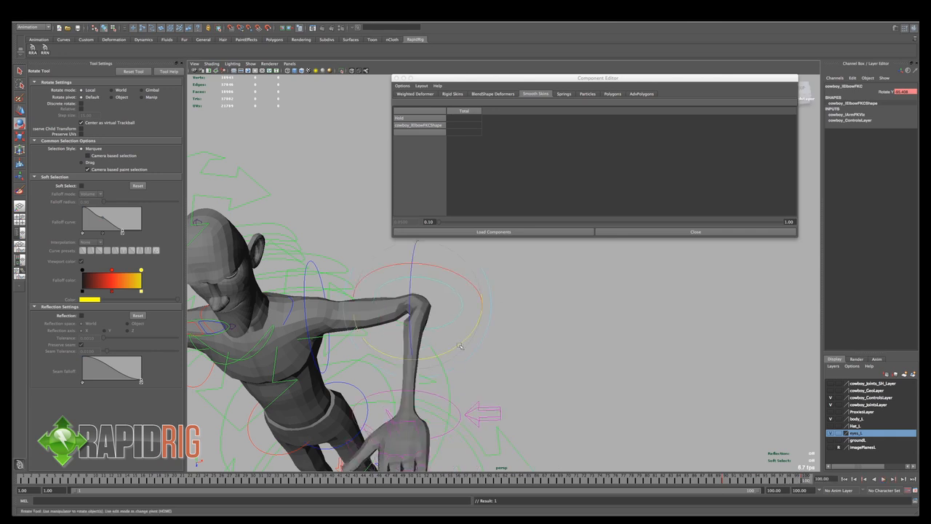
{"action": "left_click_drag", "start_coordinate": [460, 346], "coordinate": [450, 372]}
{"action": "left_click_drag", "start_coordinate": [806, 482], "coordinate": [724, 482]}
- Activate Paint Skin Weights on the body mesh and look through the influences for the elbow joint
{"action": "key", "text": "q"}
{"action": "left_click", "coordinate": [449, 308]}
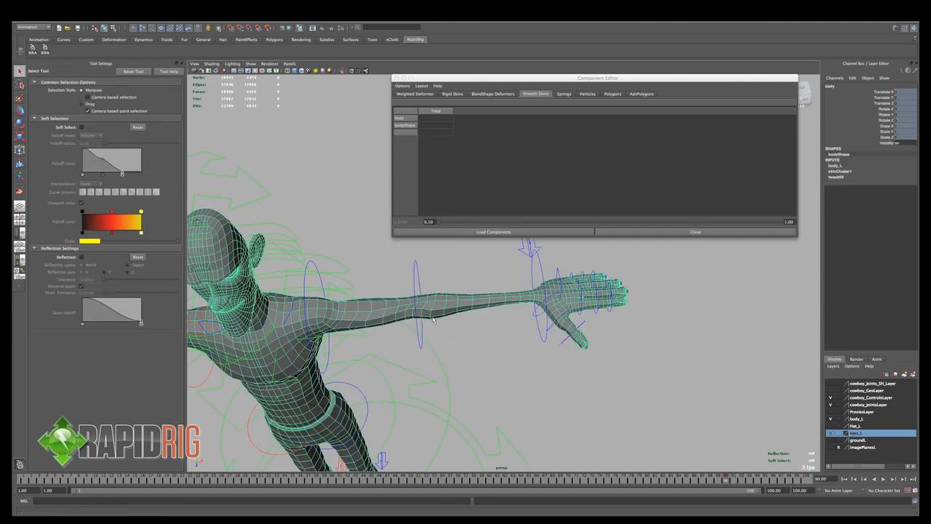
{"action": "right_click_drag", "start_coordinate": [449, 308], "coordinate": [476, 348], "text": "alt"}
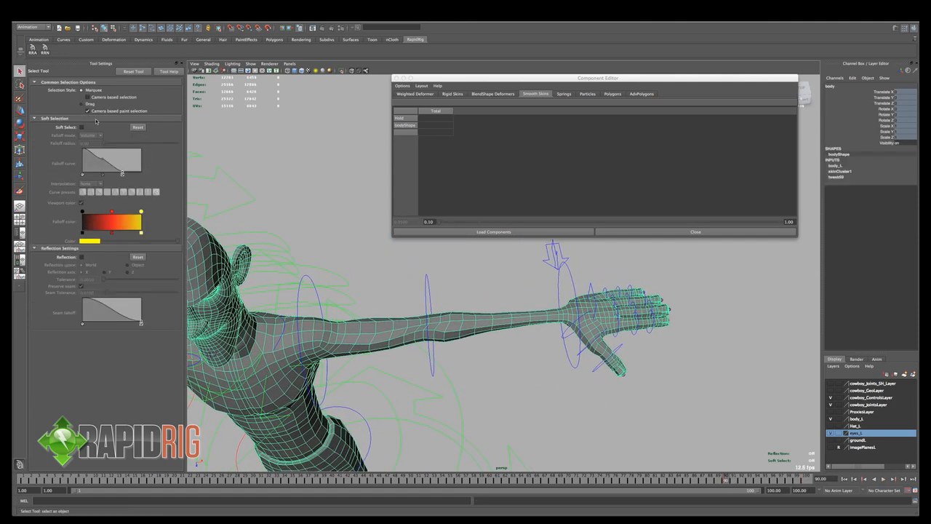
{"action": "key", "text": "y"}
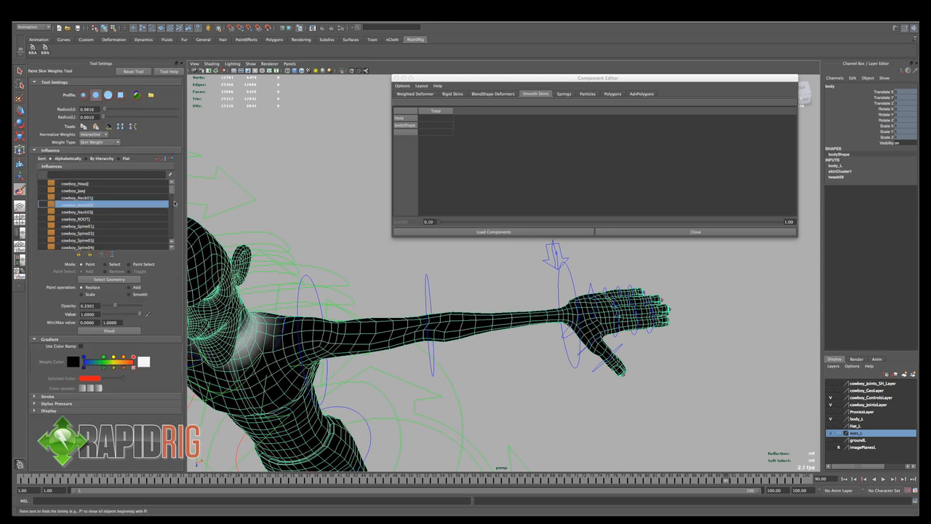
{"action": "scroll", "coordinate": [172, 194], "scroll_direction": "down", "scroll_amount": 2}
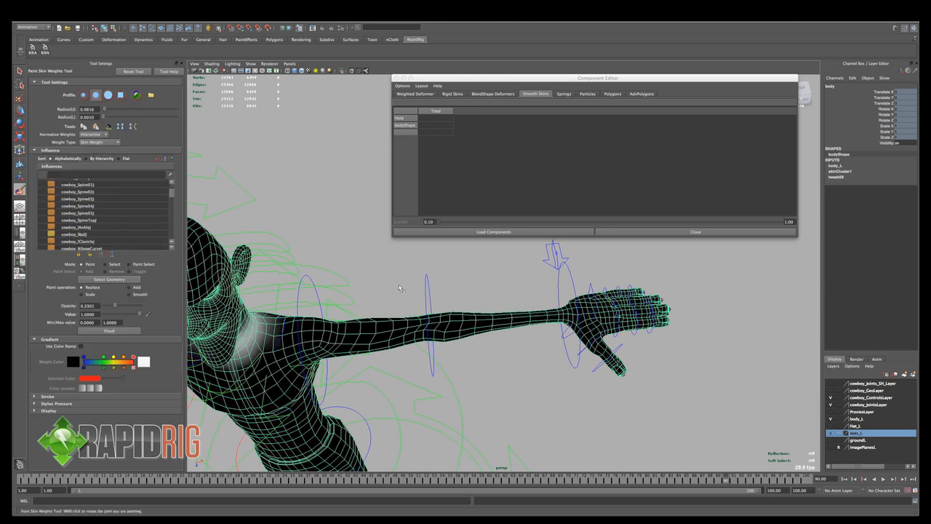
- Switch to wireframe display and select joints along the arm to identify the elbow curve joint's name
{"action": "key", "text": "q"}
{"action": "key", "text": "4"}
{"action": "left_click", "coordinate": [430, 328]}
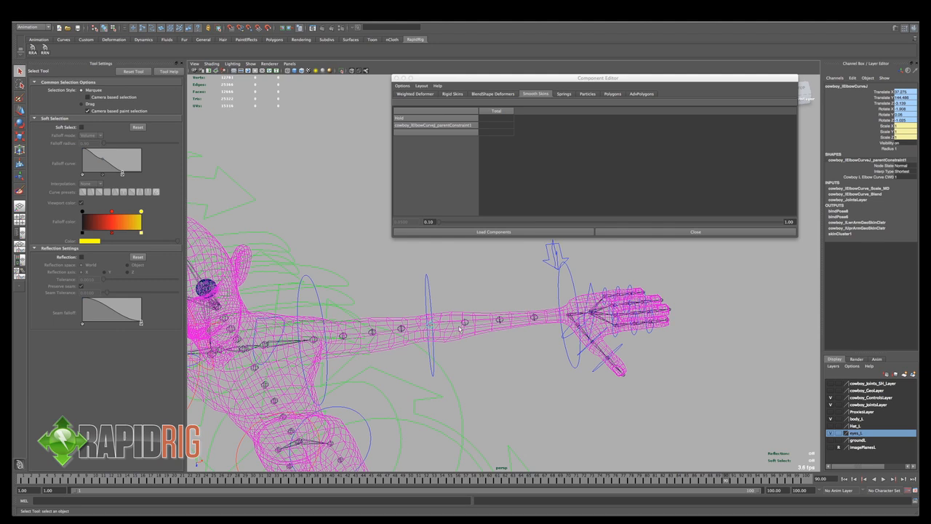
{"action": "left_click", "coordinate": [462, 328]}
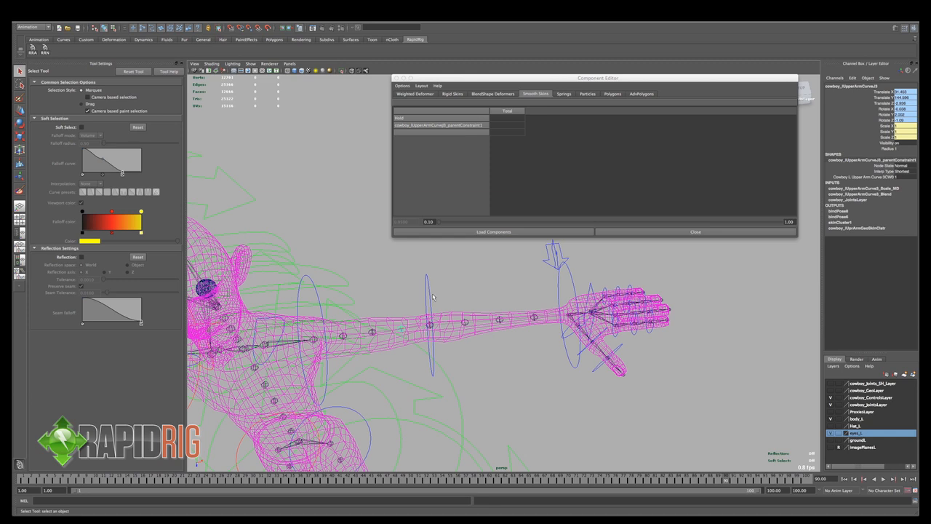
{"action": "left_click", "coordinate": [432, 328]}
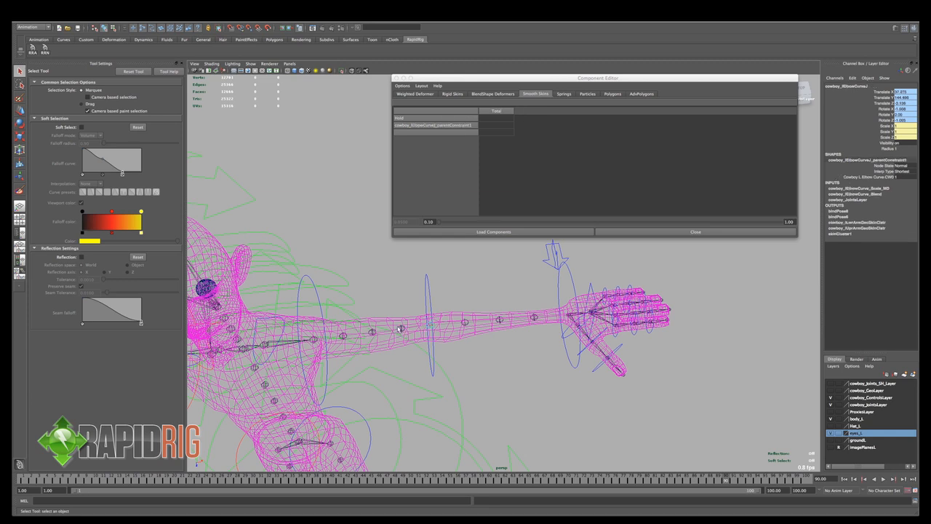
- Restore shaded display and show the body's skin weights for the left elbow curve influence in Paint Skin Weights
{"action": "key", "text": "5"}
{"action": "left_click", "coordinate": [19, 190]}
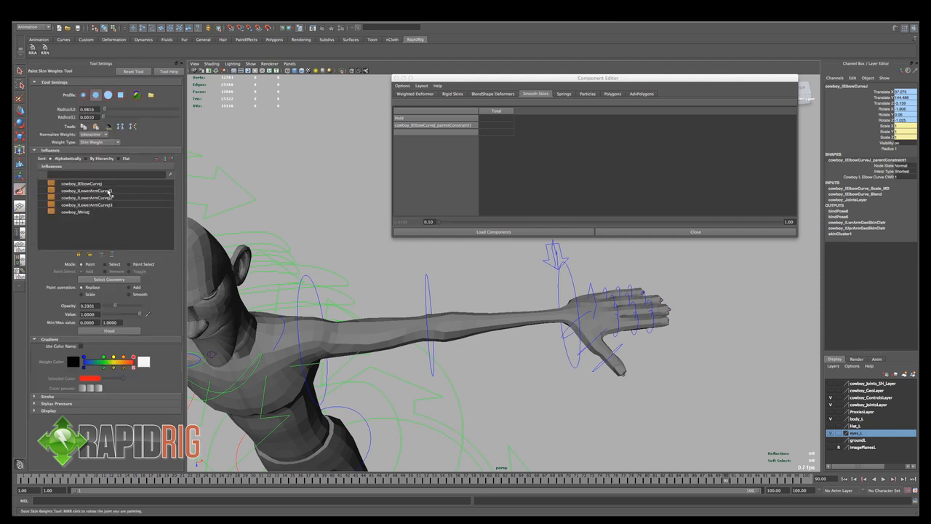
{"action": "left_click", "coordinate": [102, 185]}
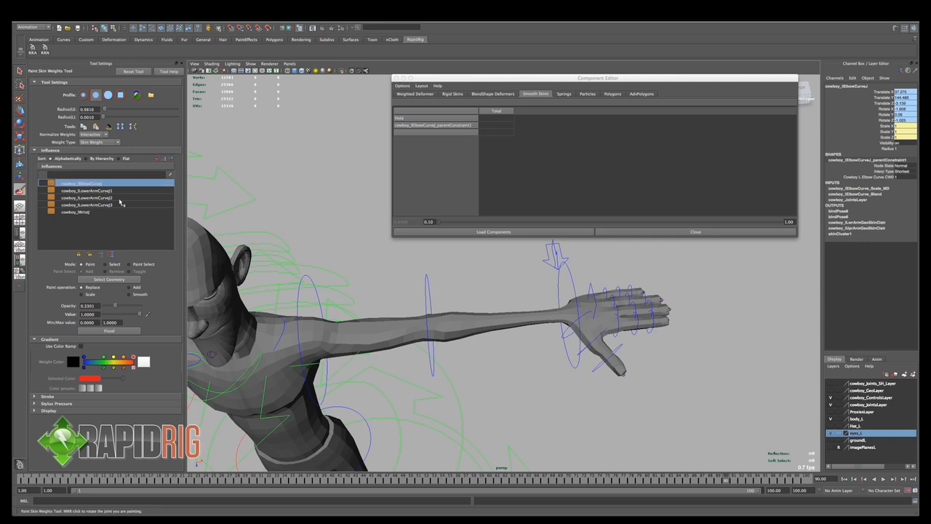
{"action": "key", "text": "q"}
{"action": "left_click", "coordinate": [452, 343]}
{"action": "key", "text": "y"}
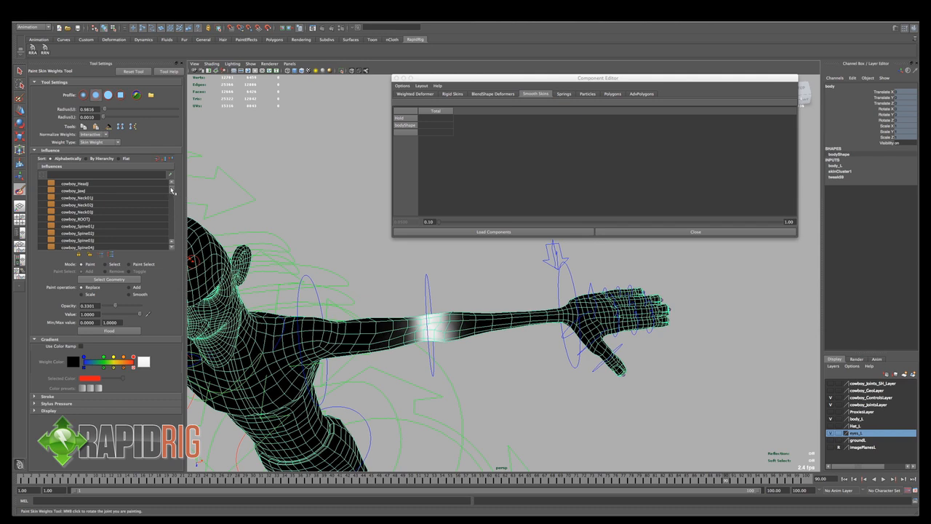
{"action": "mouse_move", "coordinate": [172, 190]}
{"action": "left_mouse_down"}
{"action": "mouse_move", "coordinate": [173, 211]}
{"action": "mouse_move", "coordinate": [173, 197]}
{"action": "left_mouse_up"}
{"action": "scroll", "coordinate": [172, 211], "scroll_direction": "down", "scroll_amount": 2}
{"action": "left_click", "coordinate": [106, 209]}
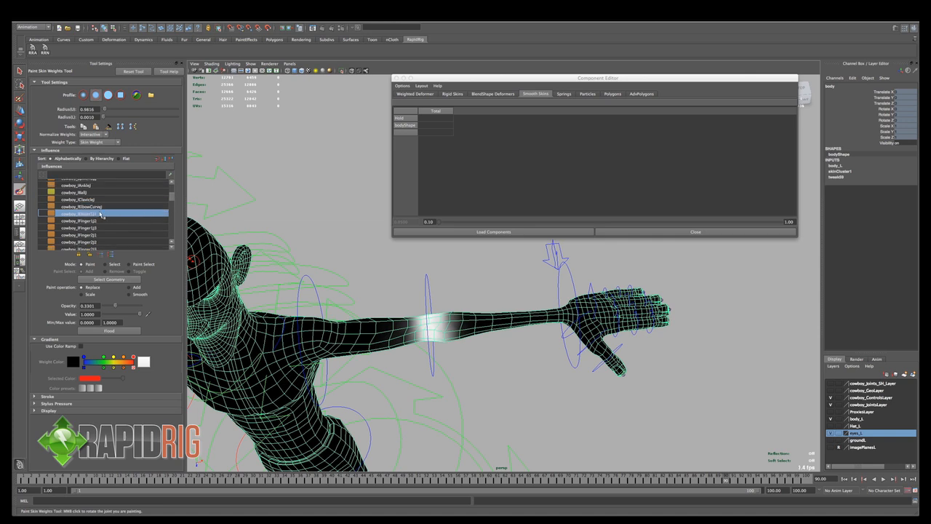
- Examine the elbow influence's weights from several angles in the bent pose at frame 100, ending on frame 98
{"action": "right_click_drag", "start_coordinate": [435, 302], "coordinate": [455, 308], "text": "alt"}
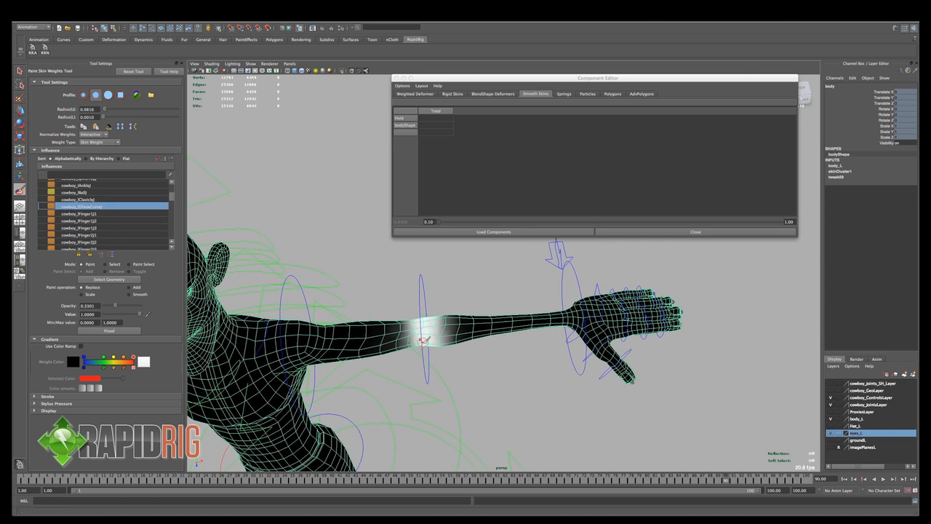
{"action": "middle_click_drag", "start_coordinate": [428, 339], "coordinate": [435, 337], "text": "alt"}
{"action": "key", "text": "alt+v"}
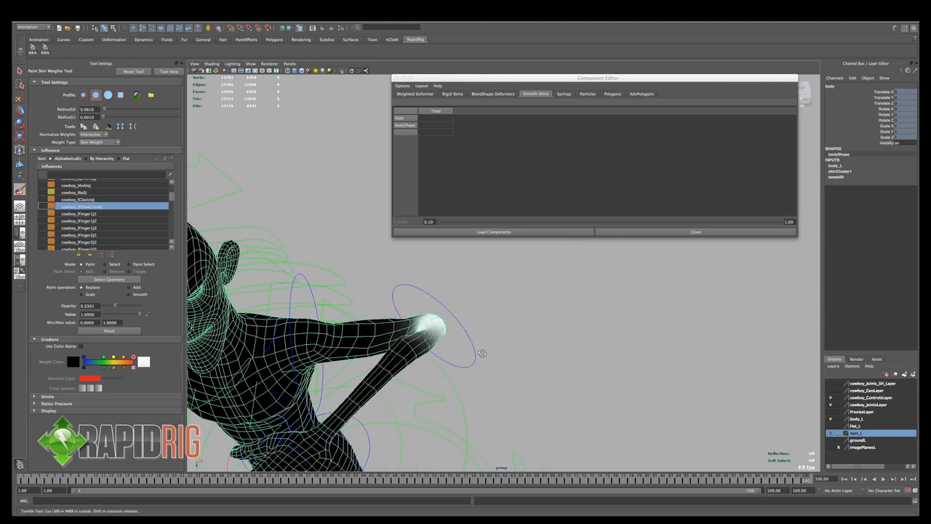
{"action": "right_click_drag", "start_coordinate": [451, 369], "coordinate": [547, 402], "text": "alt"}
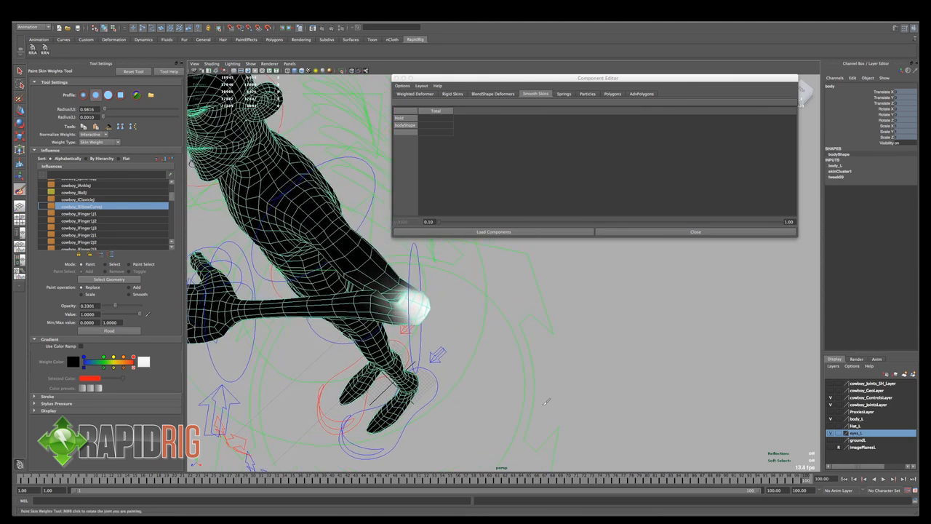
{"action": "left_click_drag", "start_coordinate": [807, 480], "coordinate": [791, 481]}
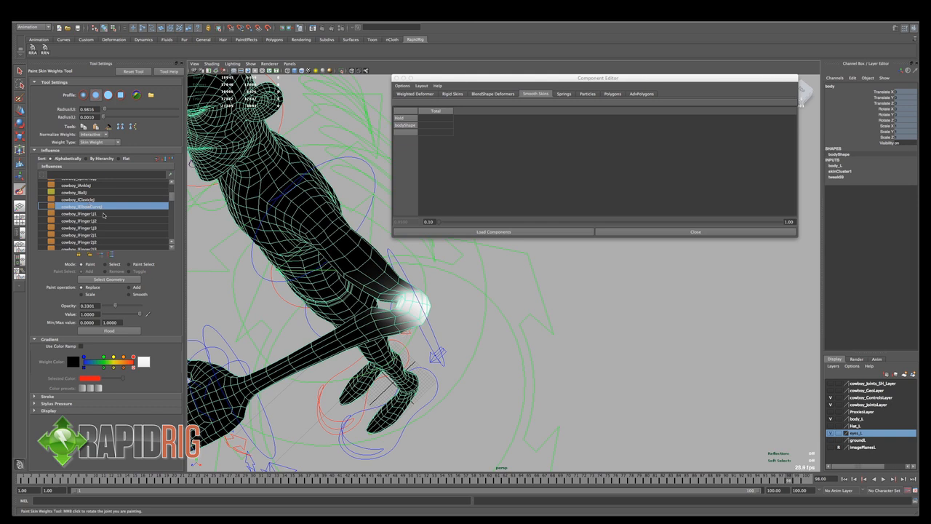
- Choose the first left lower-arm curve joint as the influence and display its weights on the bent arm
{"action": "scroll", "coordinate": [101, 215], "scroll_direction": "down", "scroll_amount": 2}
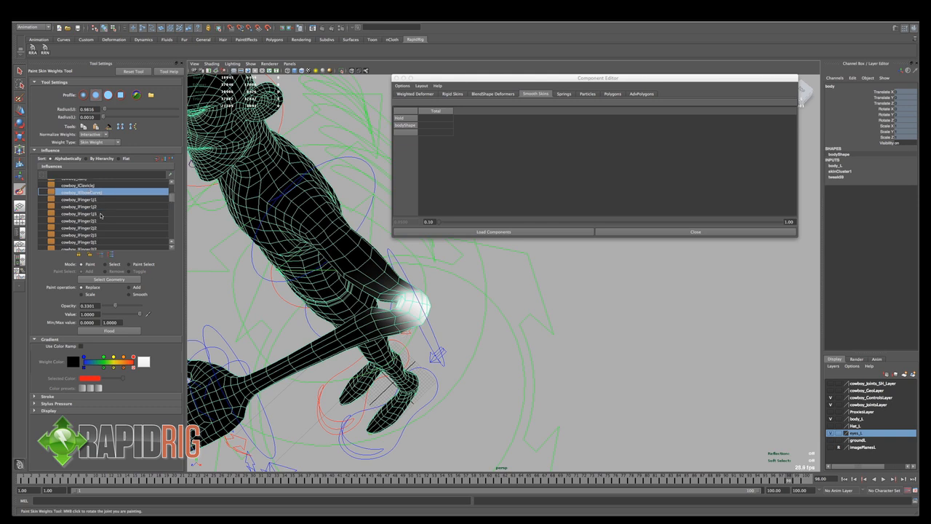
{"action": "scroll", "coordinate": [101, 214], "scroll_direction": "down", "scroll_amount": 2}
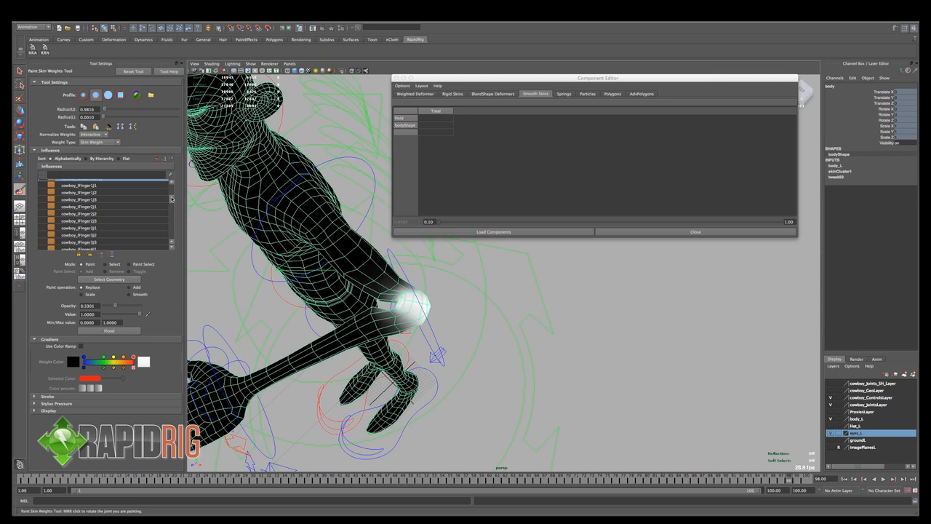
{"action": "left_click_drag", "start_coordinate": [172, 198], "coordinate": [173, 205]}
{"action": "left_click", "coordinate": [109, 230]}
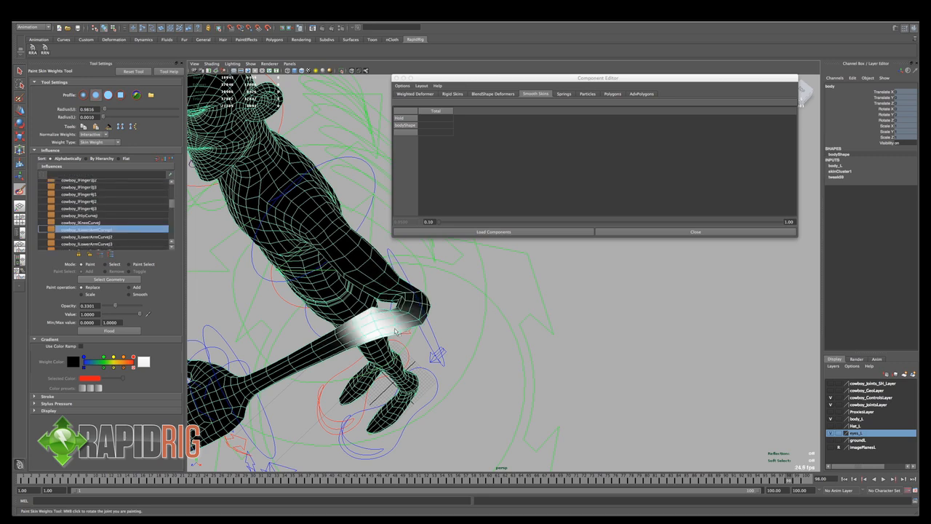
- Paint the first left lower-arm curve joint's weights around the elbow with Replace at value 1 and opacity 0.3301, checking the bend between frames 93 and 99
{"action": "left_click_drag", "start_coordinate": [396, 332], "coordinate": [458, 344], "text": "alt"}
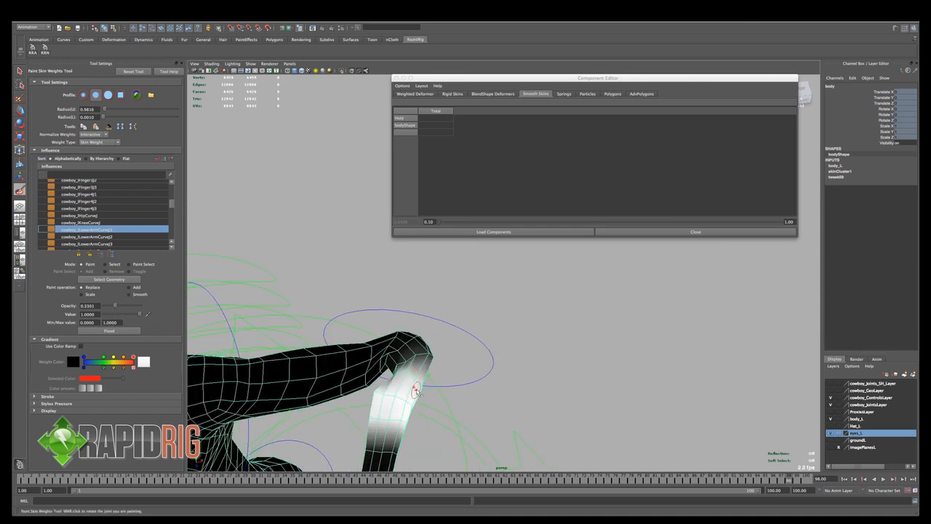
{"action": "left_click_drag", "start_coordinate": [392, 413], "coordinate": [408, 420], "text": "alt"}
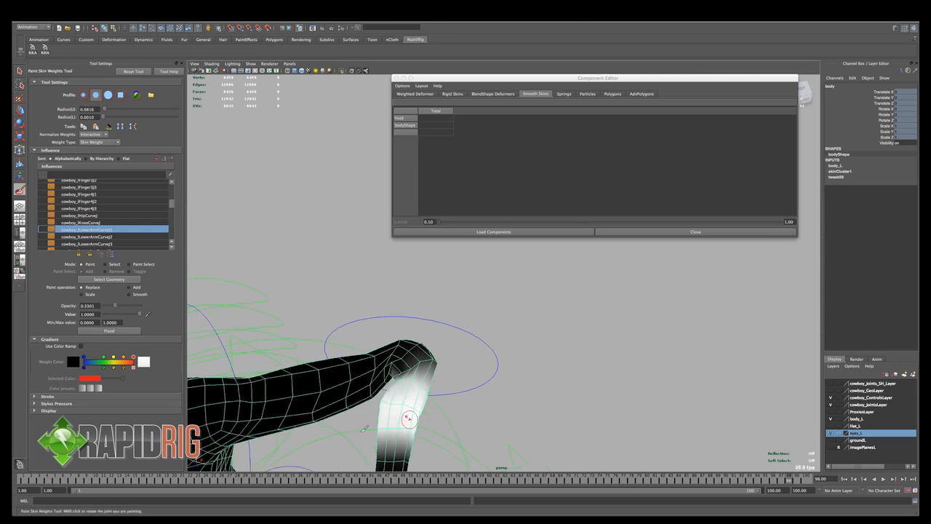
{"action": "left_click_drag", "start_coordinate": [790, 480], "coordinate": [751, 479]}
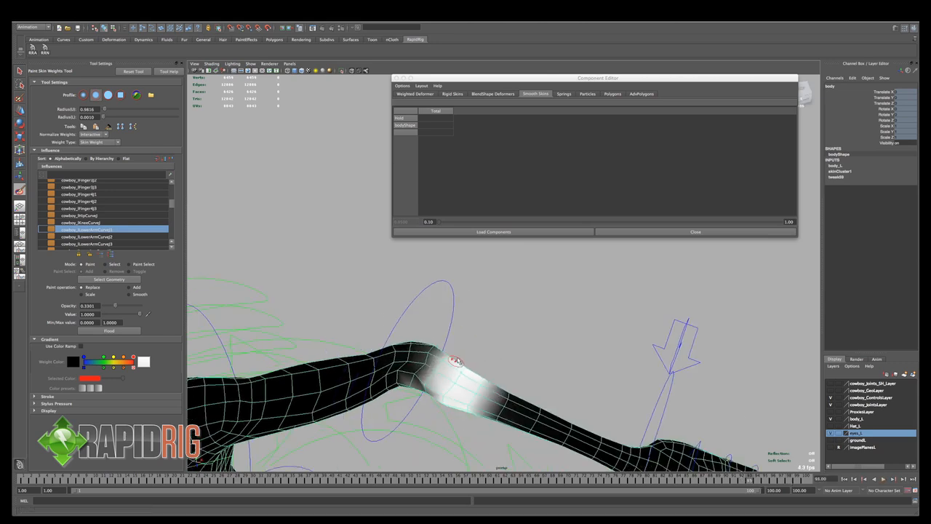
{"action": "left_click_drag", "start_coordinate": [460, 358], "coordinate": [478, 341], "text": "alt"}
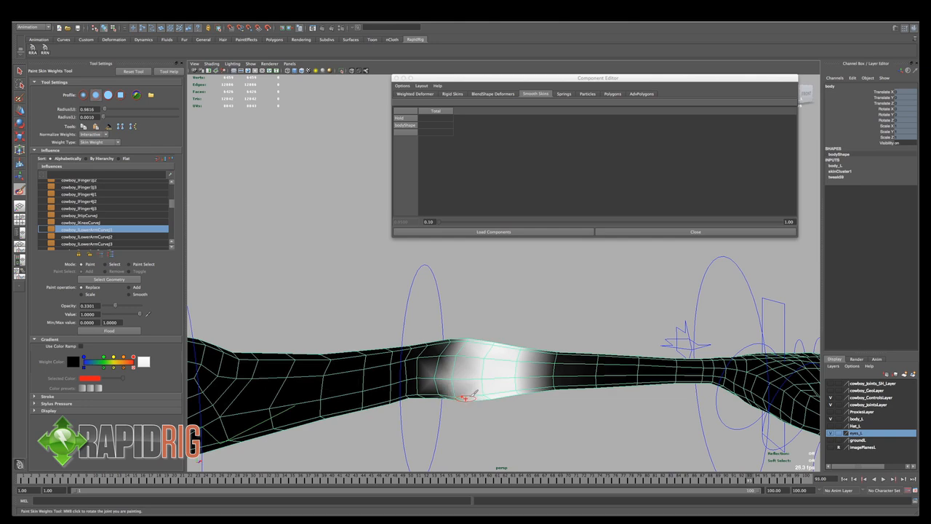
{"action": "mouse_move", "coordinate": [467, 391]}
{"action": "left_mouse_down", "text": "alt"}
{"action": "mouse_move", "coordinate": [482, 252]}
{"action": "mouse_move", "coordinate": [459, 298]}
{"action": "mouse_move", "coordinate": [429, 312]}
{"action": "mouse_move", "coordinate": [351, 313]}
{"action": "mouse_move", "coordinate": [474, 273]}
{"action": "mouse_move", "coordinate": [536, 272]}
{"action": "mouse_move", "coordinate": [513, 294]}
{"action": "left_mouse_up", "text": "alt"}
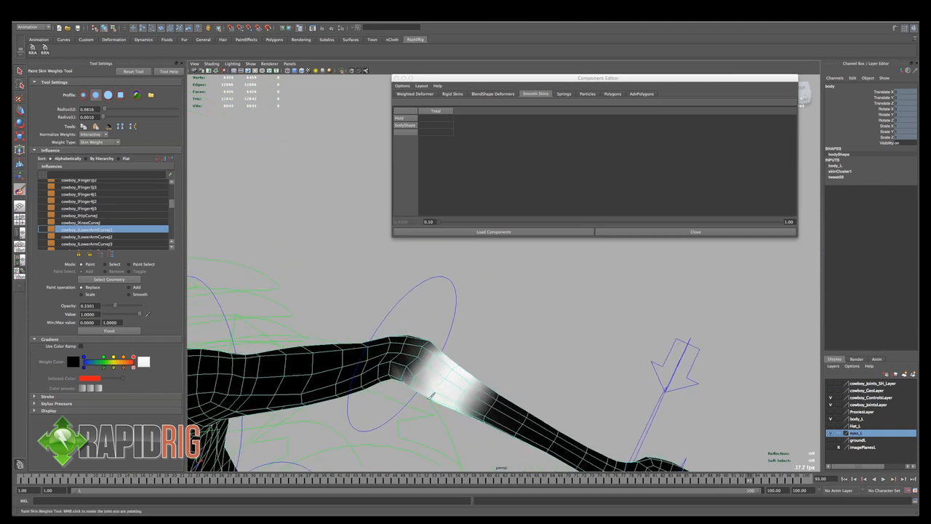
{"action": "left_click_drag", "start_coordinate": [424, 381], "coordinate": [414, 390]}
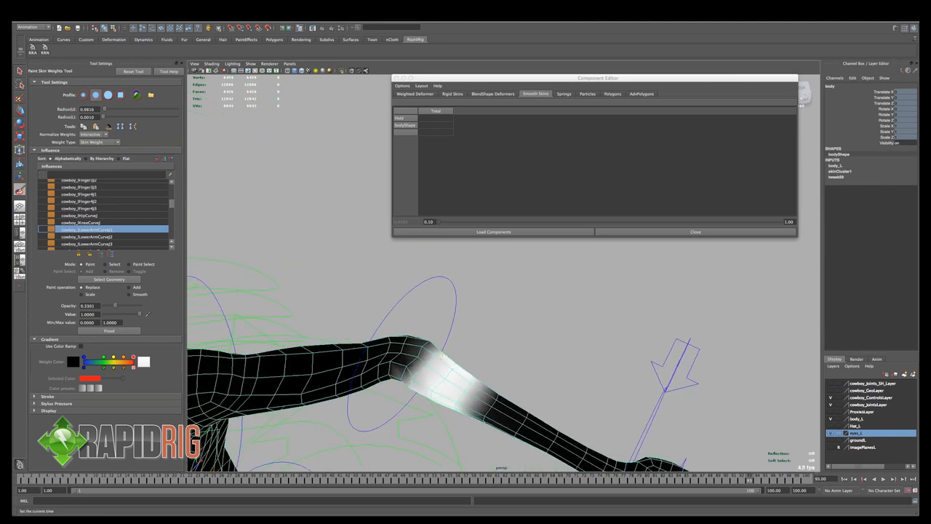
{"action": "key", "text": "alt+v"}
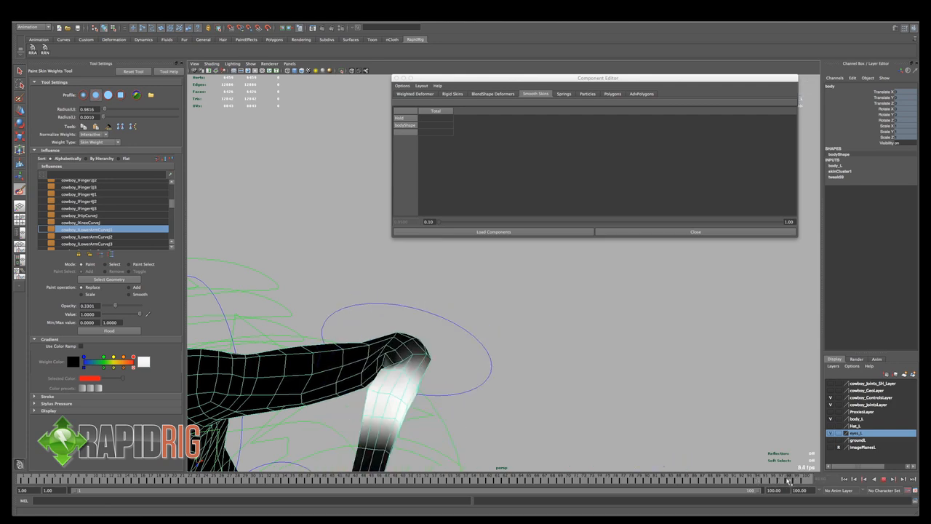
- Smooth the first lower-arm curve joint's weights around the elbow at frame 99, raising the brush opacity to 0.6990 and the upper radius to 2.4689
{"action": "left_click_drag", "start_coordinate": [546, 402], "coordinate": [502, 376], "text": "alt"}
{"action": "left_click", "coordinate": [129, 294]}
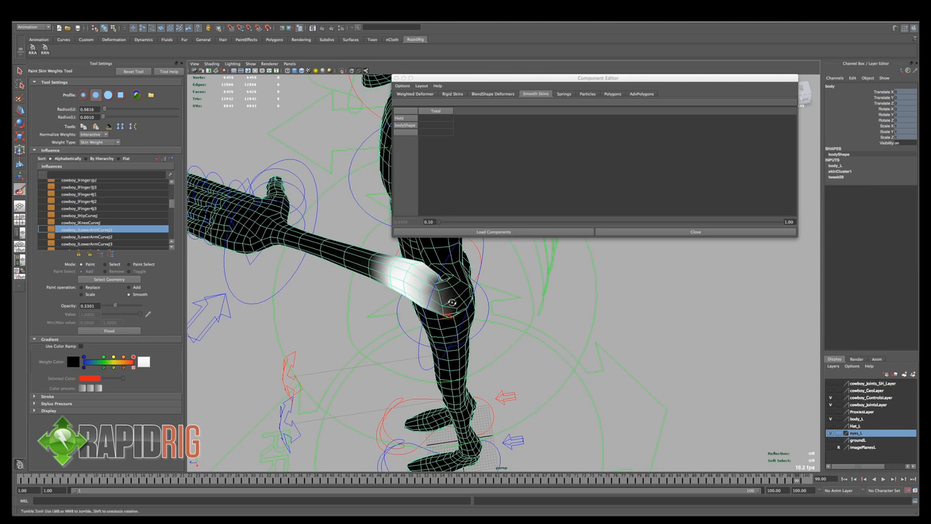
{"action": "left_click_drag", "start_coordinate": [451, 318], "coordinate": [447, 291], "text": "alt"}
{"action": "middle_click_drag", "start_coordinate": [447, 291], "coordinate": [445, 396], "text": "alt"}
{"action": "left_click_drag", "start_coordinate": [445, 396], "coordinate": [444, 364], "text": "alt"}
{"action": "middle_click_drag", "start_coordinate": [443, 363], "coordinate": [445, 384], "text": "alt"}
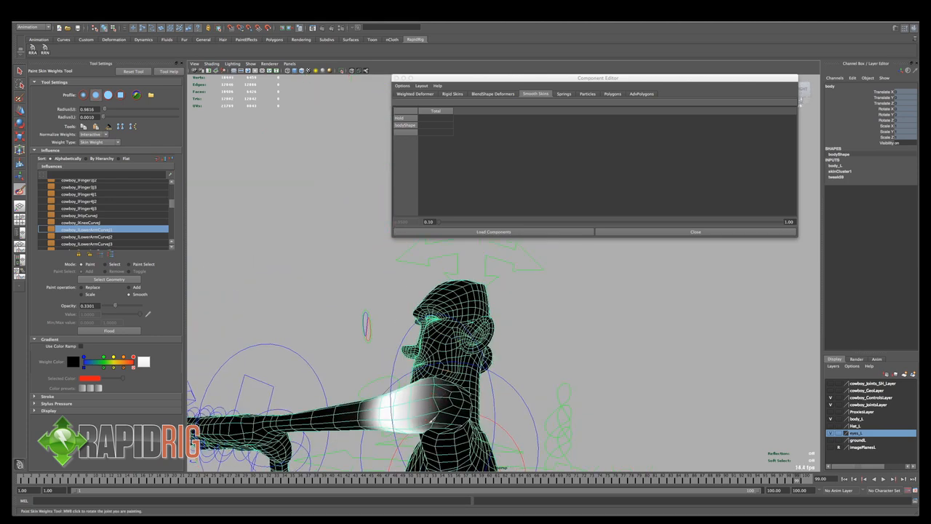
{"action": "left_click_drag", "start_coordinate": [447, 422], "coordinate": [544, 411], "text": "alt"}
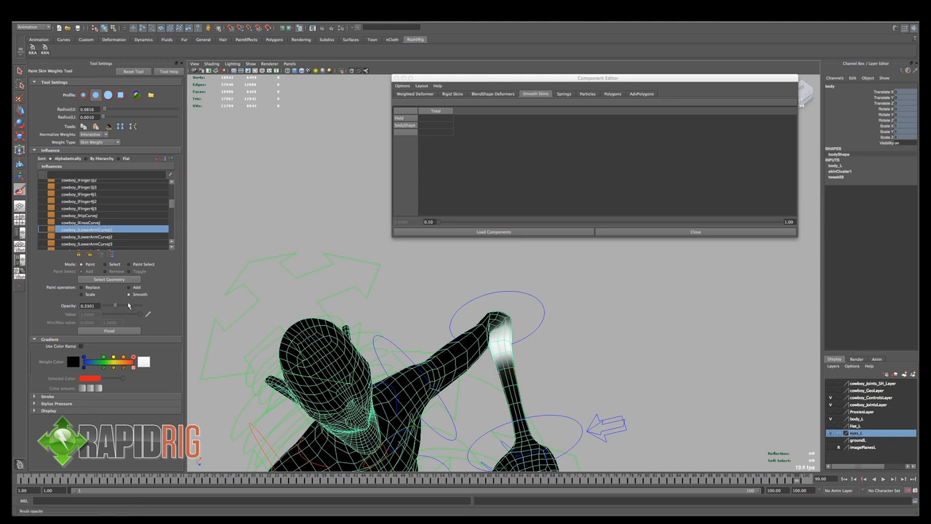
{"action": "left_click_drag", "start_coordinate": [130, 307], "coordinate": [129, 307]}
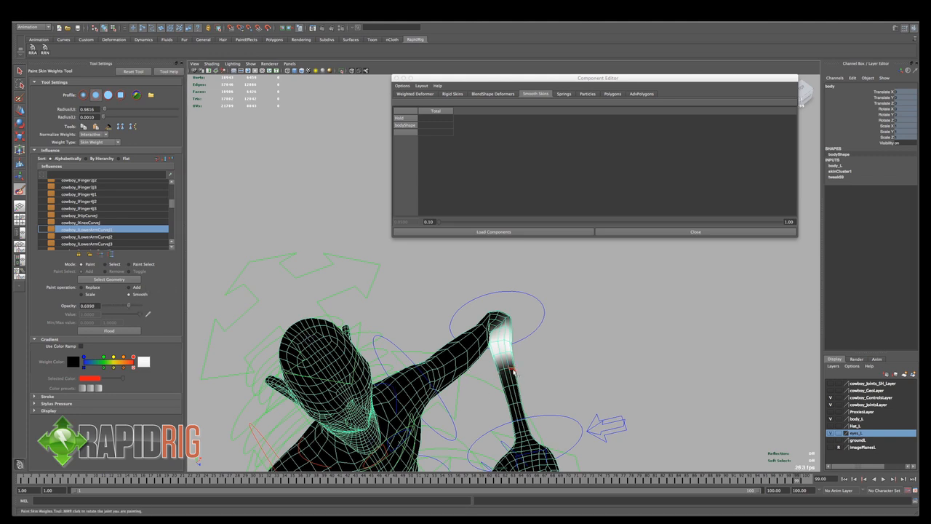
{"action": "left_click_drag", "start_coordinate": [513, 370], "coordinate": [505, 378]}
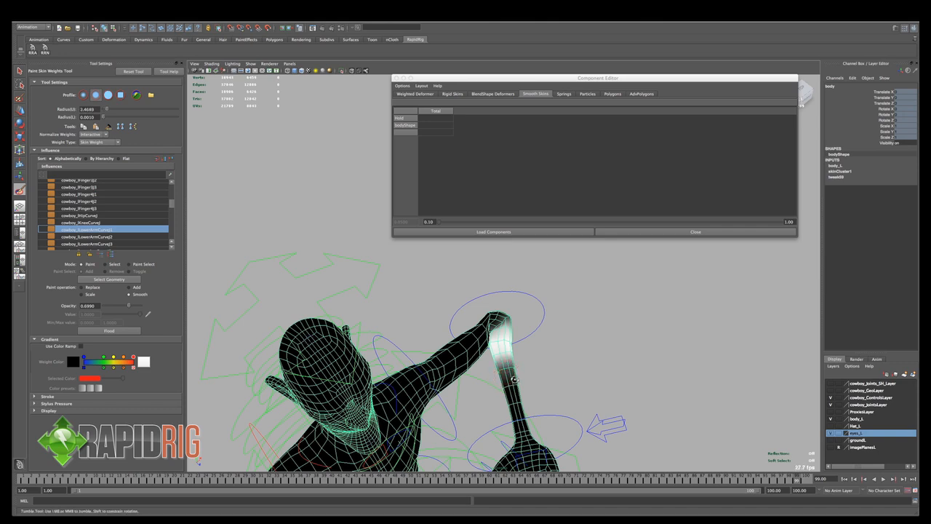
- Go to frame 91 and display the third left upper-arm curve joint's weights on the body
{"action": "mouse_move", "coordinate": [506, 374]}
{"action": "left_mouse_down", "text": "alt"}
{"action": "mouse_move", "coordinate": [553, 334]}
{"action": "mouse_move", "coordinate": [564, 337]}
{"action": "mouse_move", "coordinate": [655, 251]}
{"action": "mouse_move", "coordinate": [513, 318]}
{"action": "mouse_move", "coordinate": [466, 324]}
{"action": "mouse_move", "coordinate": [448, 342]}
{"action": "mouse_move", "coordinate": [439, 374]}
{"action": "mouse_move", "coordinate": [486, 334]}
{"action": "mouse_move", "coordinate": [527, 374]}
{"action": "mouse_move", "coordinate": [786, 423]}
{"action": "left_mouse_up", "text": "alt"}
{"action": "left_click_drag", "start_coordinate": [805, 484], "coordinate": [734, 485]}
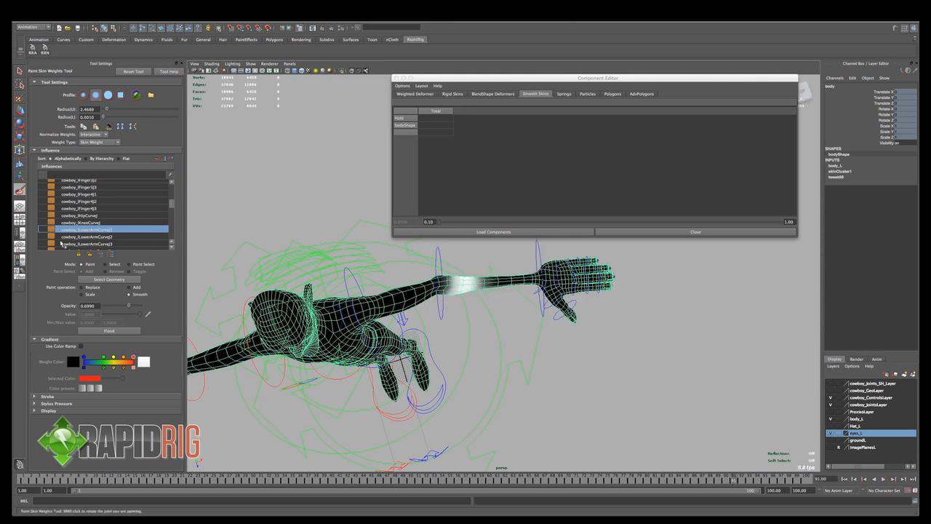
{"action": "scroll", "coordinate": [121, 237], "scroll_direction": "down", "scroll_amount": 4}
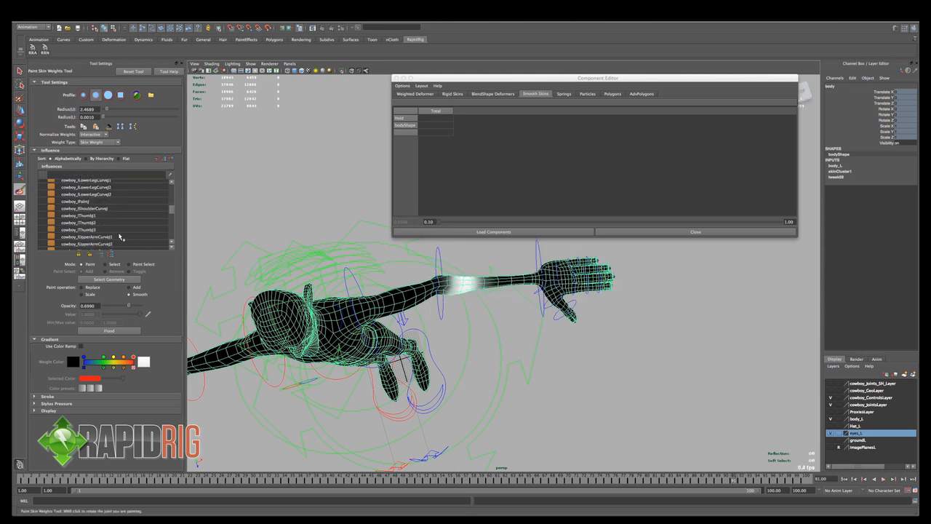
{"action": "left_click", "coordinate": [121, 236]}
{"action": "scroll", "coordinate": [384, 293], "scroll_direction": "up", "scroll_amount": 4}
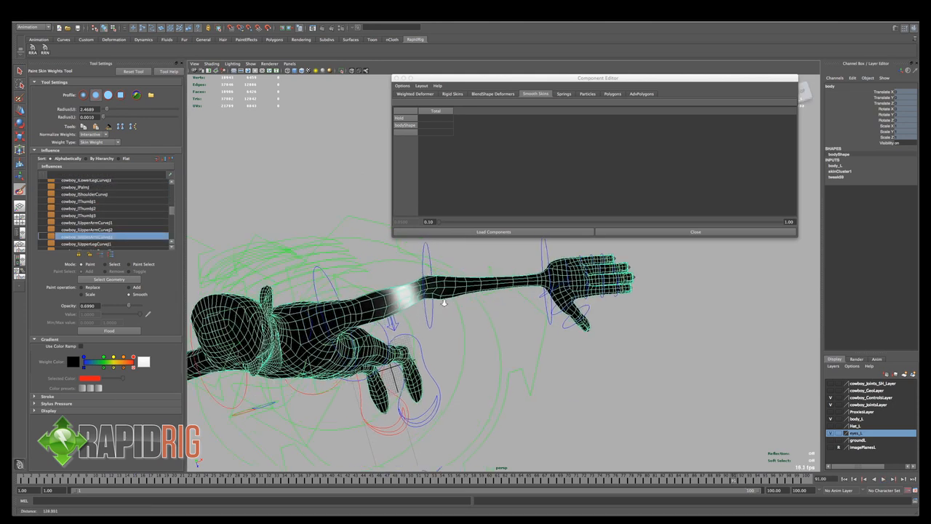
{"action": "scroll", "coordinate": [384, 293], "scroll_direction": "up", "scroll_amount": 3}
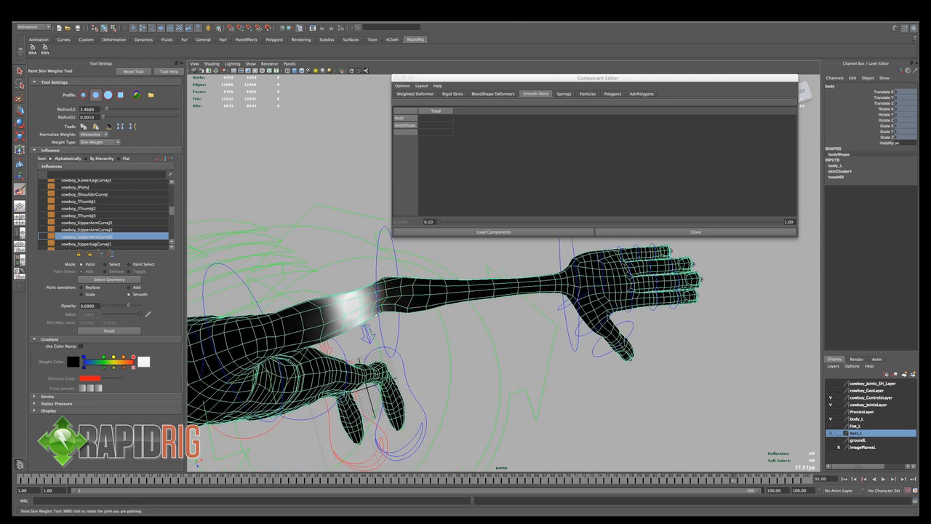
{"action": "mouse_move", "coordinate": [370, 313]}
{"action": "left_mouse_down", "text": "alt"}
{"action": "mouse_move", "coordinate": [377, 283]}
{"action": "mouse_move", "coordinate": [376, 310]}
{"action": "mouse_move", "coordinate": [678, 423]}
{"action": "left_mouse_up", "text": "alt"}
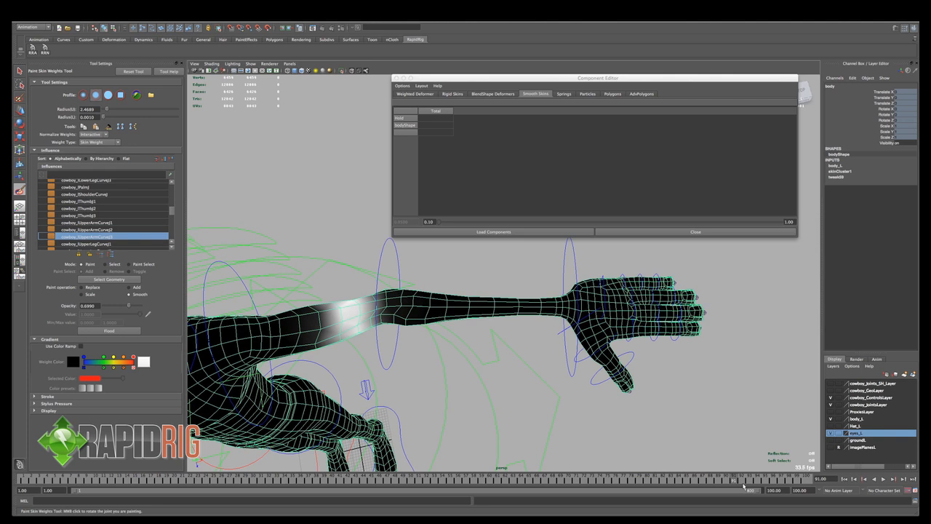
- Paint the upper-arm influence's weights toward the elbow at frame 94 with Replace at opacity 0.2718, and check the bend at frame 98
{"action": "key", "text": "alt+v"}
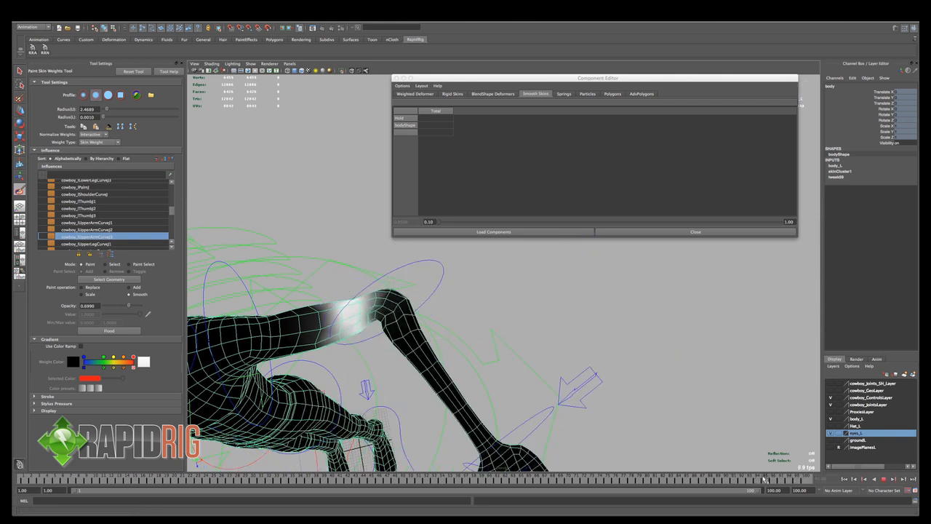
{"action": "key", "text": "alt+v"}
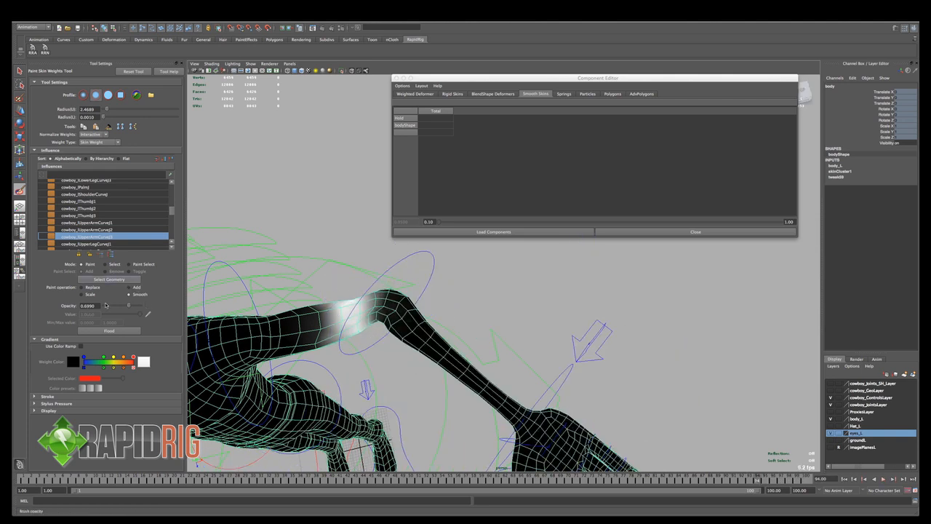
{"action": "left_click", "coordinate": [92, 287]}
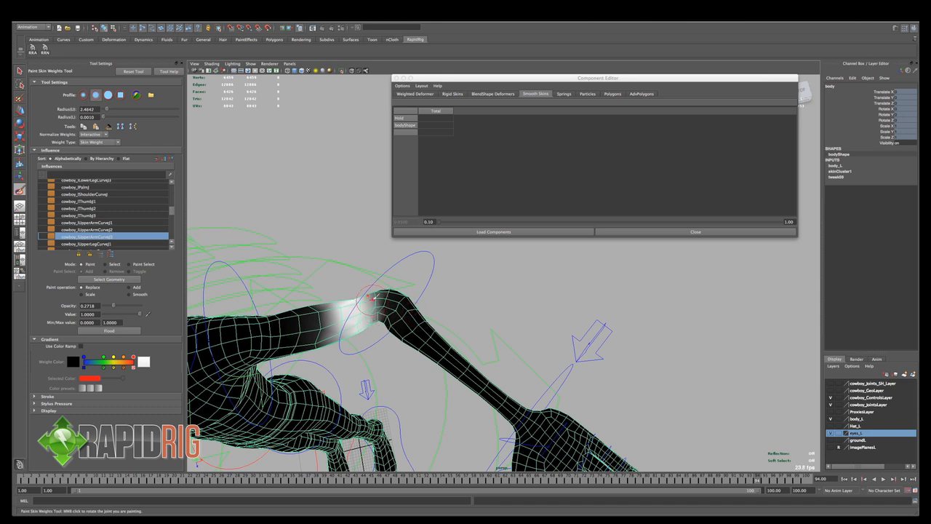
{"action": "mouse_move", "coordinate": [371, 289]}
{"action": "left_mouse_down", "text": "alt"}
{"action": "mouse_move", "coordinate": [348, 357]}
{"action": "mouse_move", "coordinate": [297, 368]}
{"action": "mouse_move", "coordinate": [289, 382]}
{"action": "mouse_move", "coordinate": [357, 393]}
{"action": "left_mouse_up", "text": "alt"}
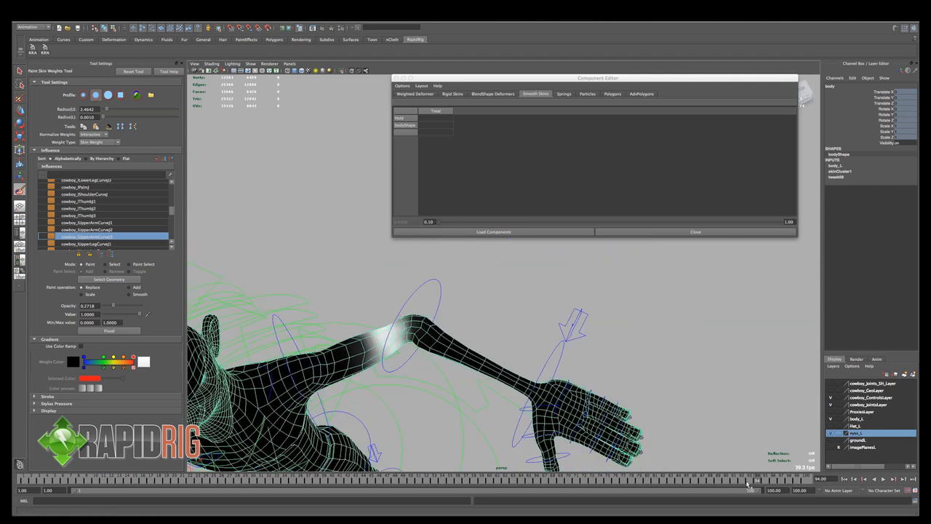
{"action": "left_click_drag", "start_coordinate": [759, 482], "coordinate": [792, 486]}
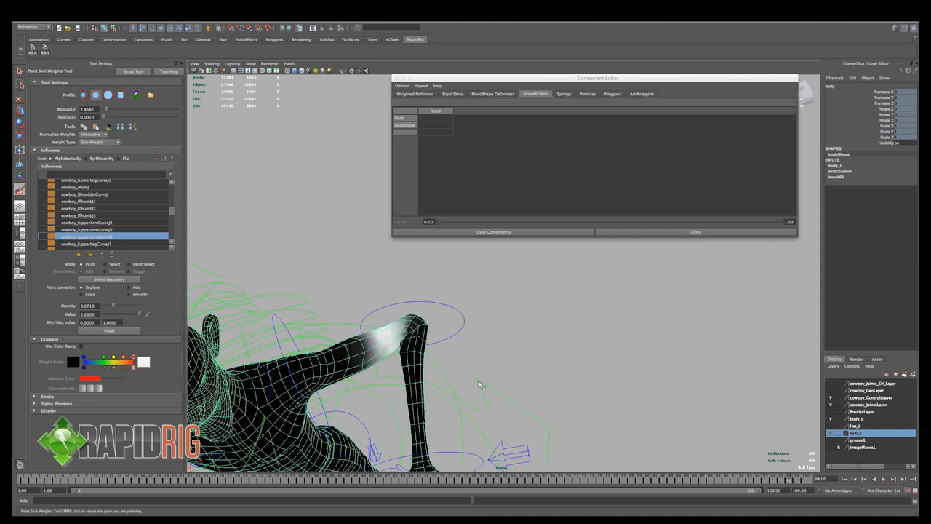
{"action": "mouse_move", "coordinate": [510, 368]}
{"action": "left_mouse_down", "text": "alt"}
{"action": "mouse_move", "coordinate": [365, 360]}
{"action": "mouse_move", "coordinate": [404, 351]}
{"action": "mouse_move", "coordinate": [385, 381]}
{"action": "left_mouse_up", "text": "alt"}
- Leave weight painting and select the left wrist FK control on the full character
{"action": "key", "text": "q"}
{"action": "left_click", "coordinate": [529, 328]}
{"action": "middle_click_drag", "start_coordinate": [385, 381], "coordinate": [475, 377], "text": "alt"}
{"action": "right_click_drag", "start_coordinate": [366, 362], "coordinate": [291, 358], "text": "alt"}
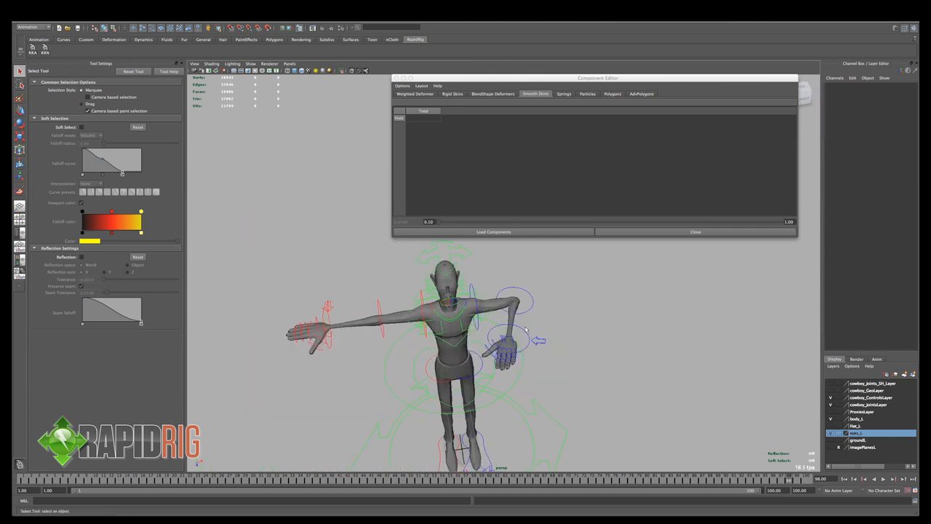
{"action": "left_click", "coordinate": [526, 332]}
- Try rotating the left wrist FK control to test the hand, and undo the rotation
{"action": "key", "text": "e"}
{"action": "left_click_drag", "start_coordinate": [526, 295], "coordinate": [518, 356]}
{"action": "key", "text": "z"}
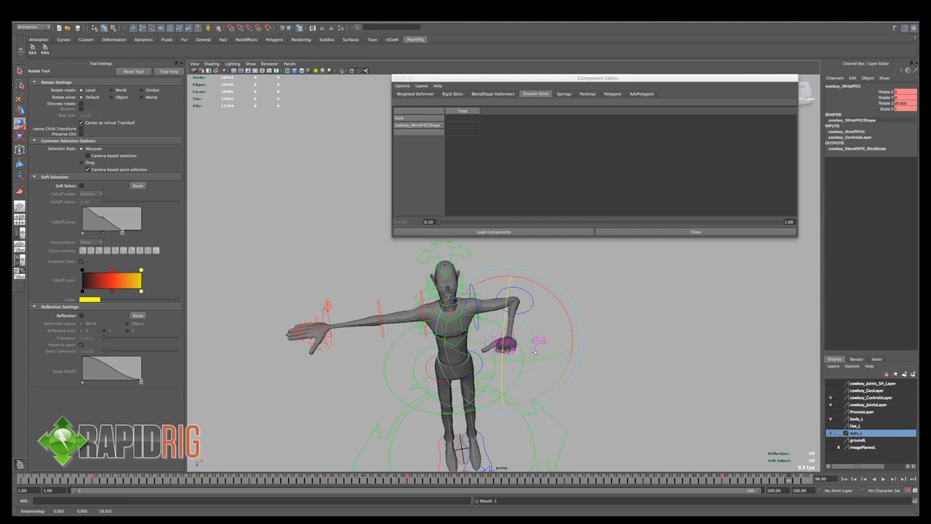
{"action": "key", "text": "z"}
- Add the left elbow FK control to the wrist selection and delete both controls' keys across the whole timeline at frame 1
{"action": "key", "text": "q"}
{"action": "left_click", "coordinate": [531, 311]}
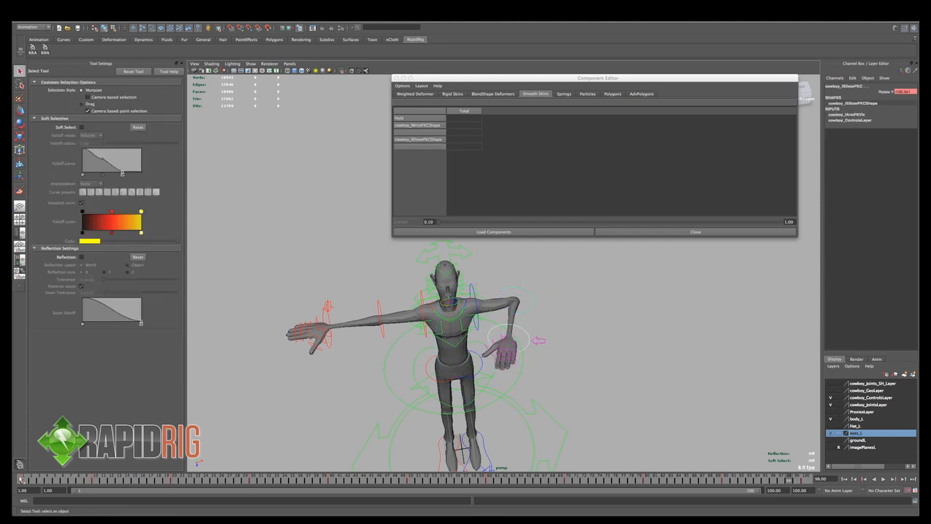
{"action": "left_click", "coordinate": [22, 480]}
{"action": "double_click", "coordinate": [22, 481], "text": "shift"}
{"action": "right_click", "coordinate": [23, 480]}
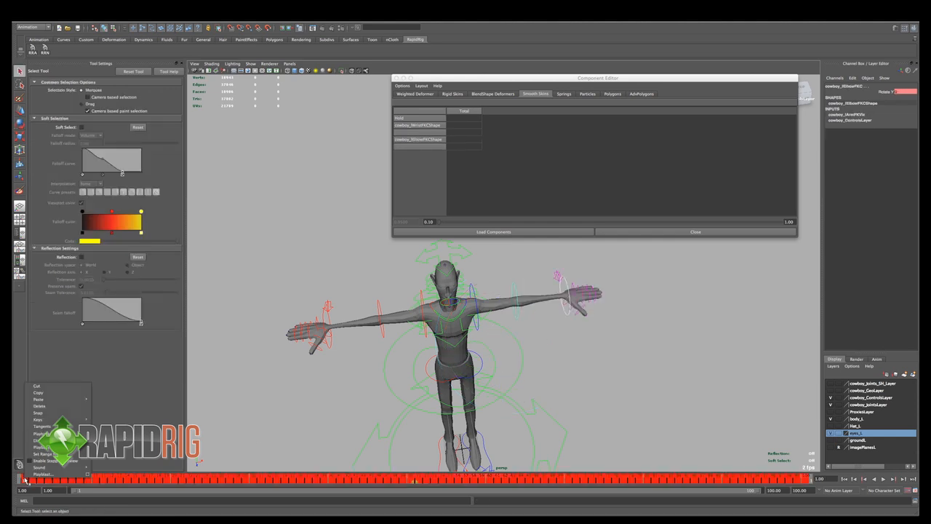
{"action": "left_click", "coordinate": [53, 406]}
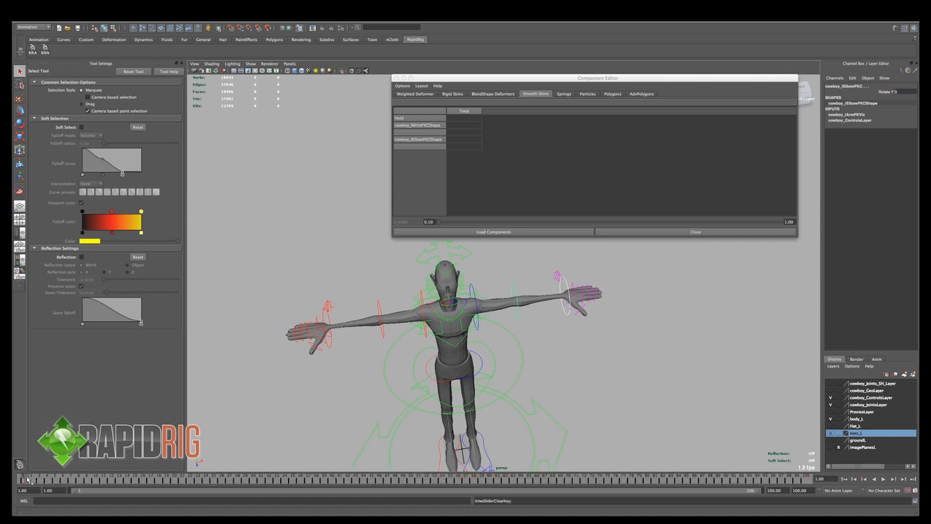
- Clear the control selection, select the left eye joint and show the head in wireframe to inspect the eyes
{"action": "left_click", "coordinate": [560, 362]}
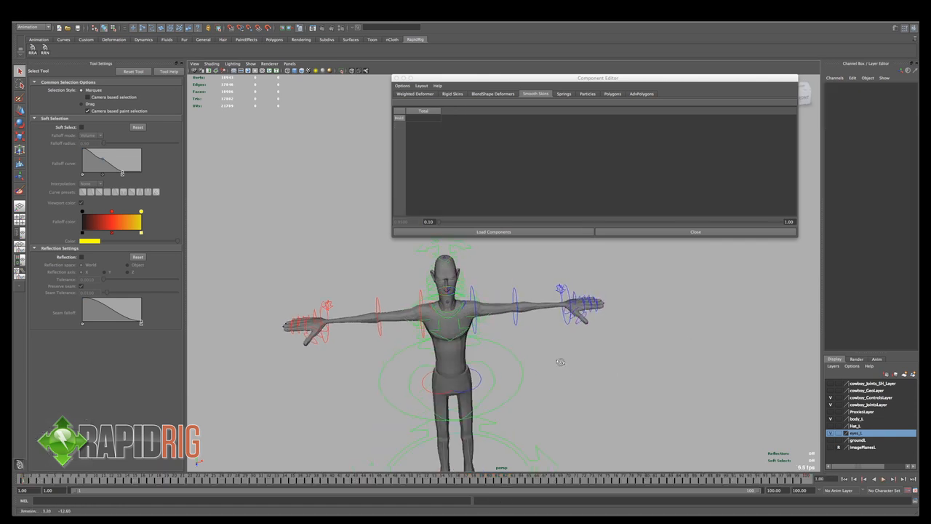
{"action": "left_click_drag", "start_coordinate": [561, 361], "coordinate": [598, 363], "text": "alt"}
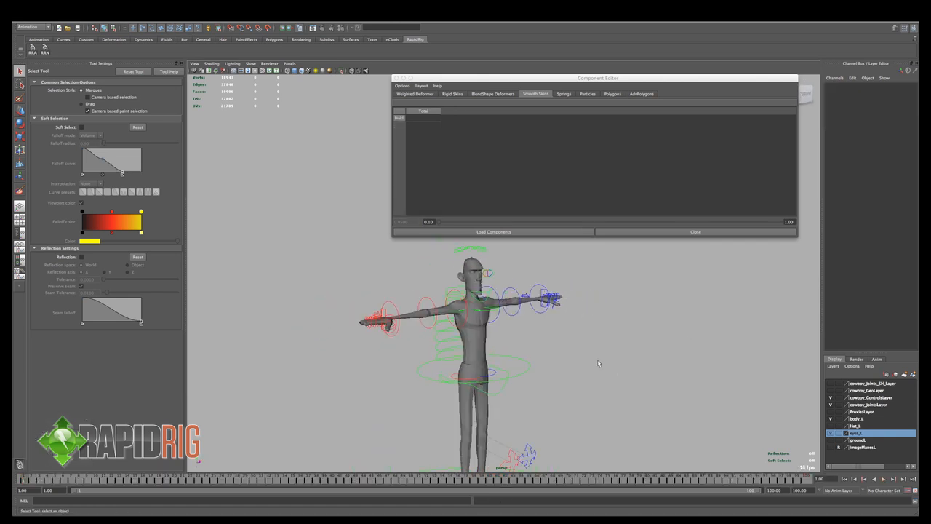
{"action": "right_click_drag", "start_coordinate": [580, 368], "coordinate": [592, 404], "text": "alt"}
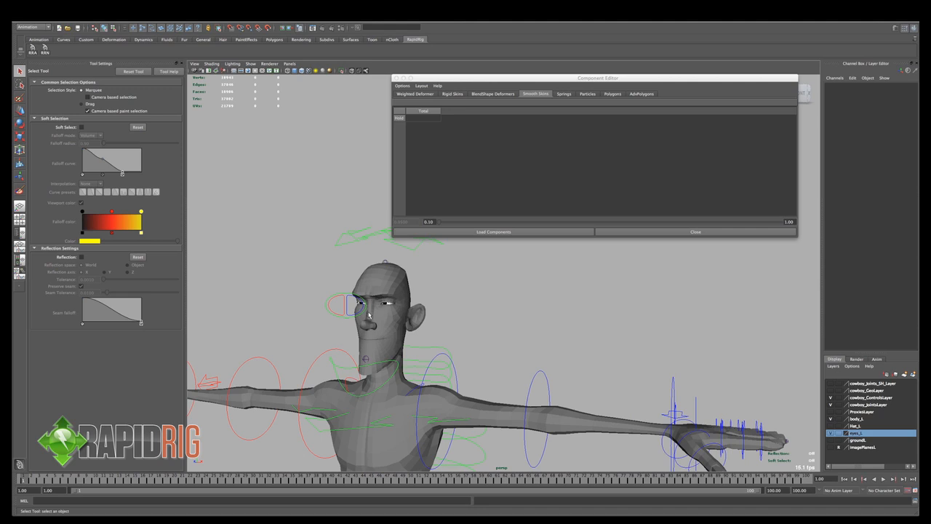
{"action": "right_click_drag", "start_coordinate": [357, 307], "coordinate": [430, 324], "text": "alt"}
{"action": "left_click_drag", "start_coordinate": [429, 324], "coordinate": [409, 326], "text": "alt"}
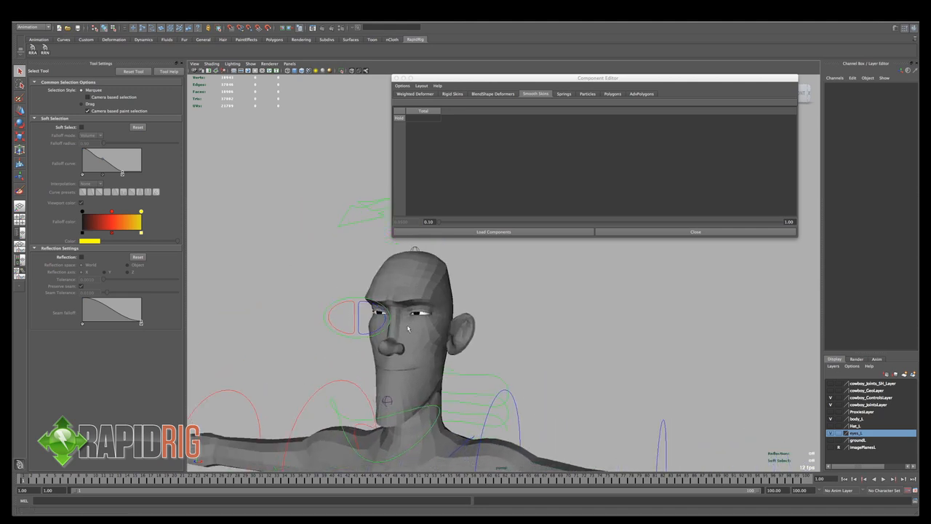
{"action": "right_click_drag", "start_coordinate": [409, 327], "coordinate": [523, 347], "text": "alt"}
{"action": "left_click", "coordinate": [378, 337]}
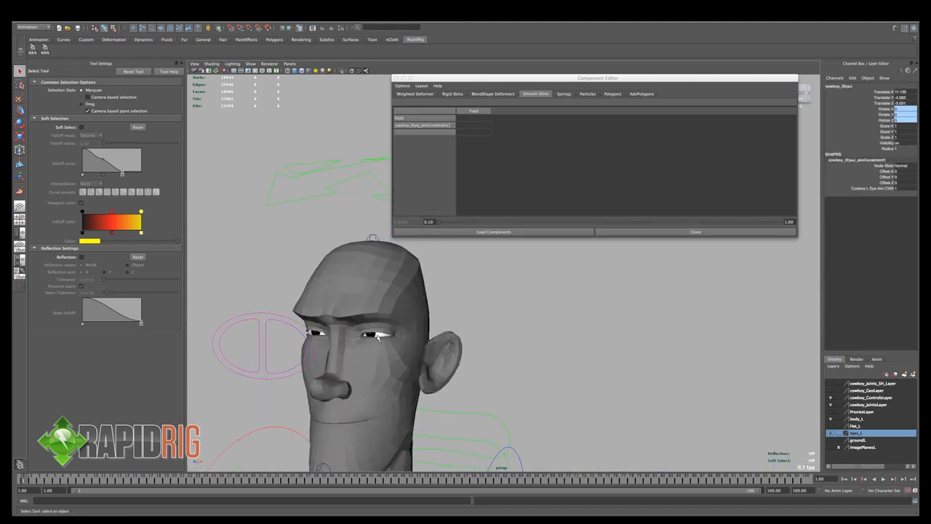
{"action": "key", "text": "4"}
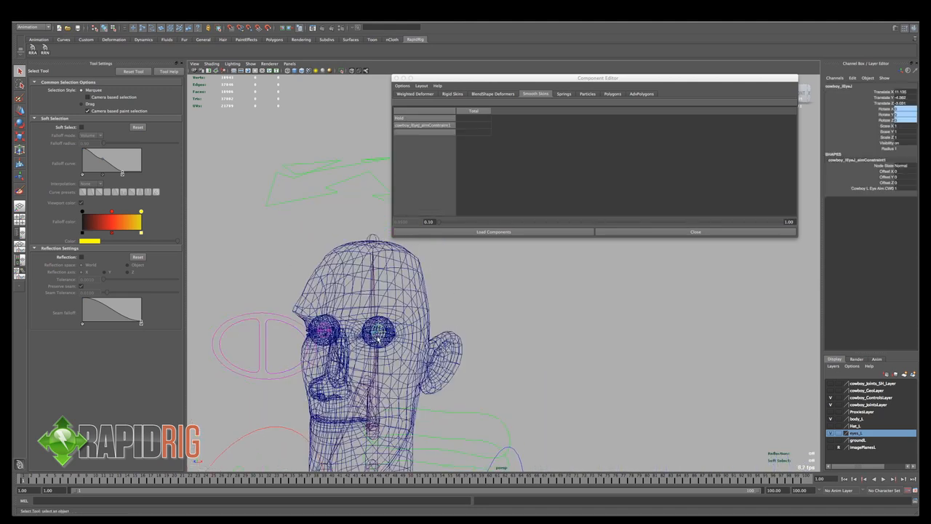
- Test the eyes by moving the main eye aim control in shaded display, and undo the move
{"action": "left_click", "coordinate": [276, 316]}
{"action": "key", "text": "5"}
{"action": "key", "text": "w"}
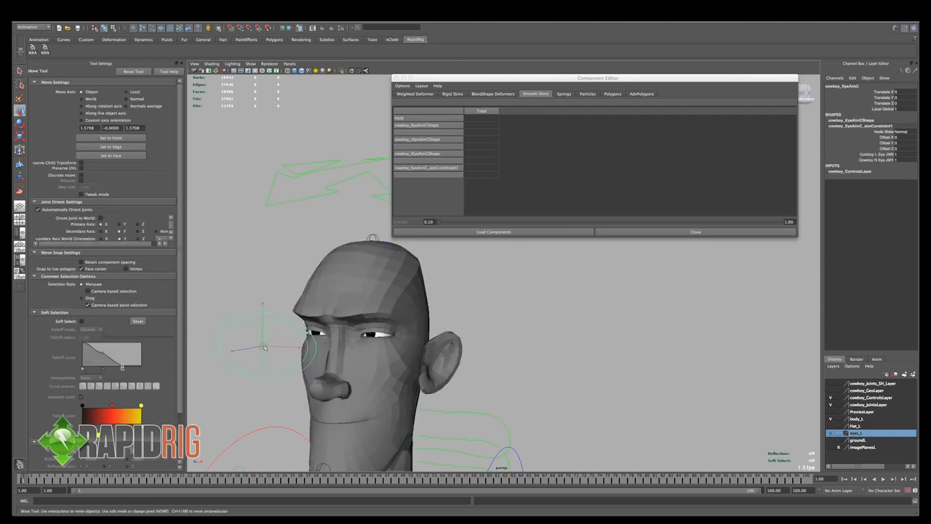
{"action": "left_click_drag", "start_coordinate": [263, 347], "coordinate": [313, 311]}
{"action": "key", "text": "ctrl+z"}
{"action": "right_click_drag", "start_coordinate": [466, 349], "coordinate": [425, 349], "text": "alt"}
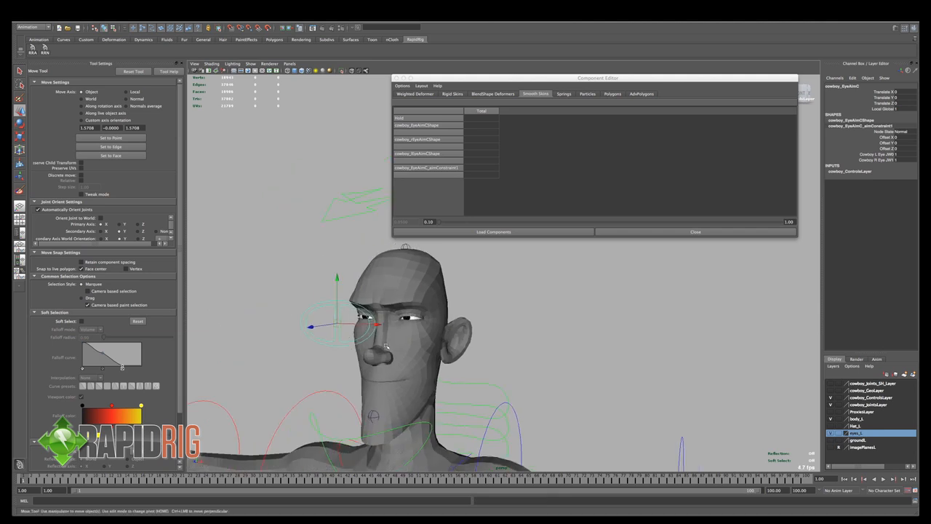
- Test the eye aim control again from the side of the head by moving it, and undo the move
{"action": "left_click_drag", "start_coordinate": [465, 350], "coordinate": [408, 356], "text": "alt"}
{"action": "right_click_drag", "start_coordinate": [414, 358], "coordinate": [489, 364], "text": "alt"}
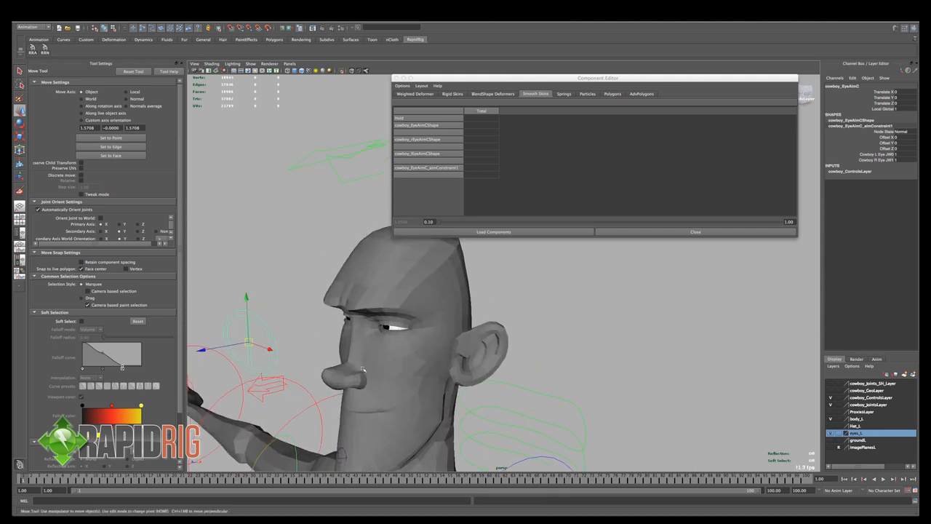
{"action": "left_click_drag", "start_coordinate": [248, 342], "coordinate": [255, 318]}
{"action": "key", "text": "ctrl+z"}
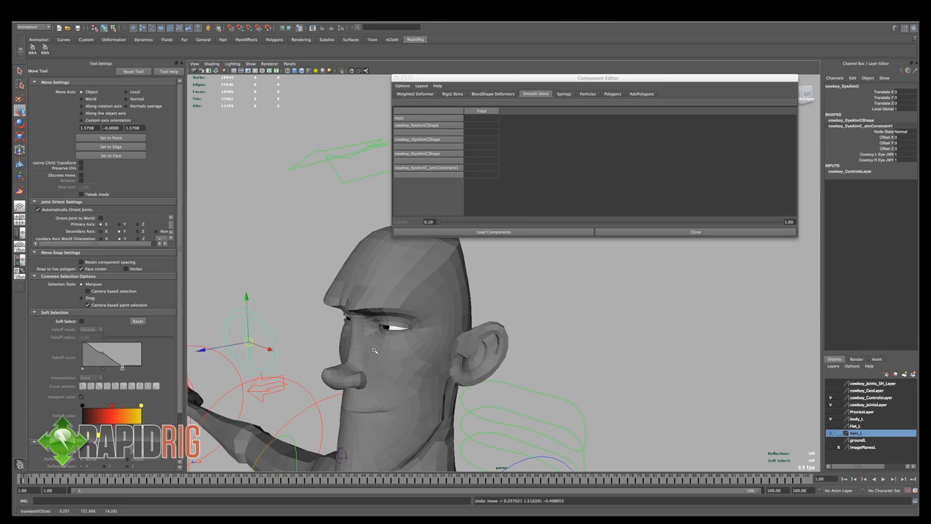
- Hide the body_L layer, clear the control selection and inspect the bare eyeballs in shaded and textured display
{"action": "key", "text": "4"}
{"action": "right_click_drag", "start_coordinate": [392, 342], "coordinate": [426, 344], "text": "alt"}
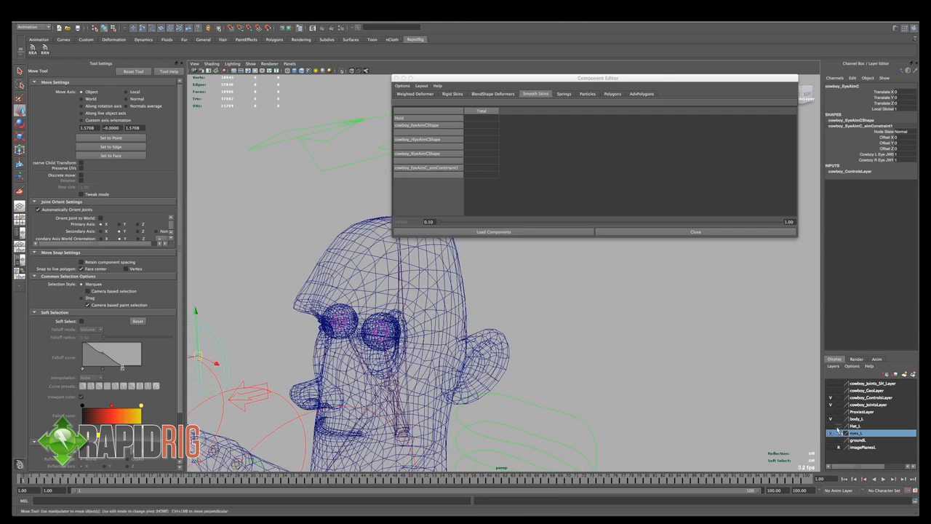
{"action": "left_click", "coordinate": [831, 419]}
{"action": "left_click", "coordinate": [571, 364]}
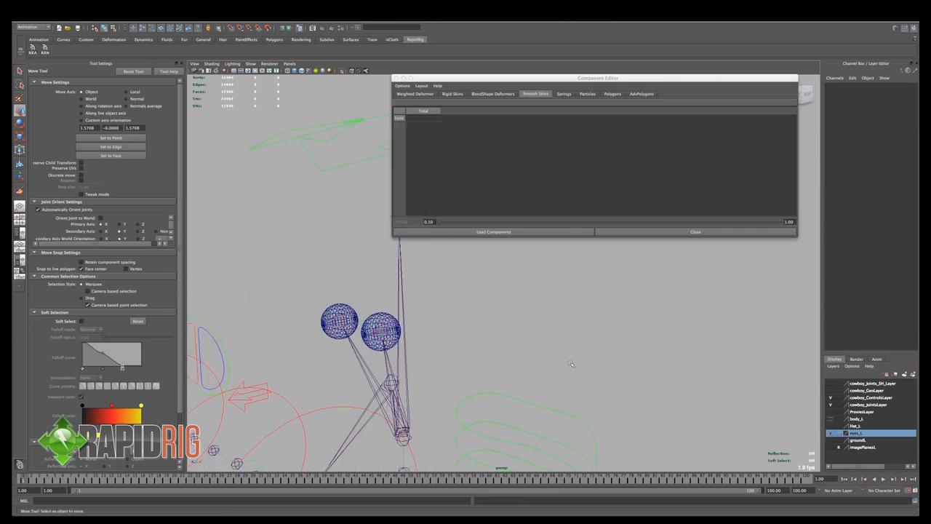
{"action": "key", "text": "5"}
{"action": "mouse_move", "coordinate": [368, 326]}
{"action": "right_mouse_down", "text": "alt"}
{"action": "mouse_move", "coordinate": [419, 336]}
{"action": "mouse_move", "coordinate": [391, 344]}
{"action": "right_mouse_up", "text": "alt"}
{"action": "key", "text": "6"}
{"action": "left_click", "coordinate": [384, 345]}
- Select the left eye joint in wireframe, add the left eyeball mesh to the selection and return to shaded display
{"action": "key", "text": "4"}
{"action": "key", "text": "q"}
{"action": "left_click", "coordinate": [354, 341]}
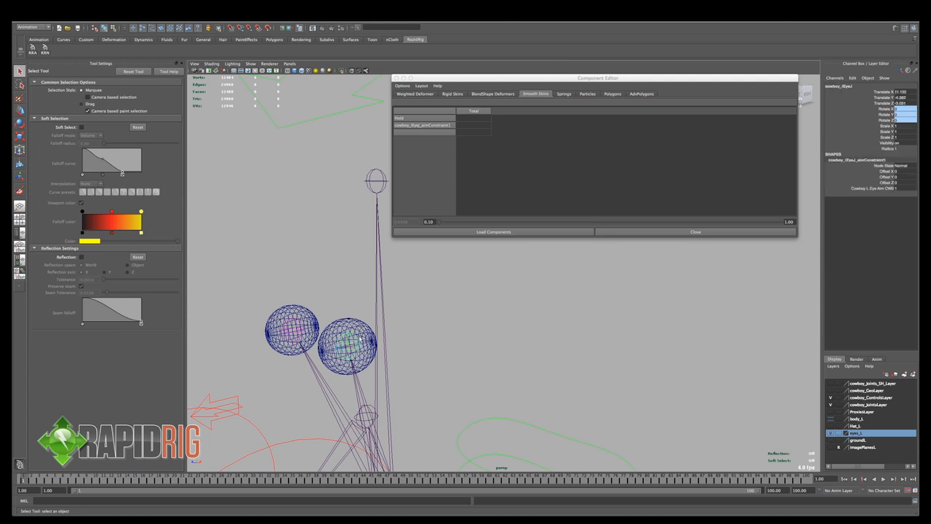
{"action": "left_click", "coordinate": [356, 326]}
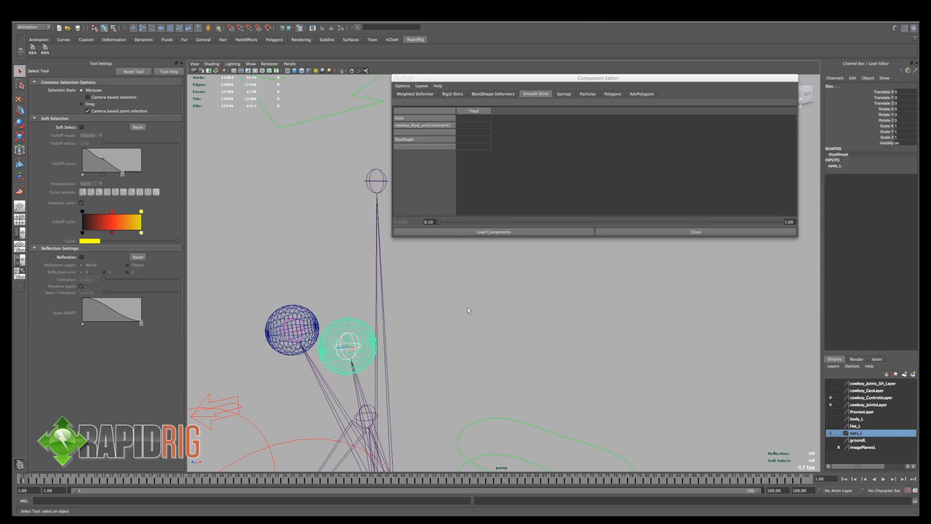
{"action": "key", "text": "5"}
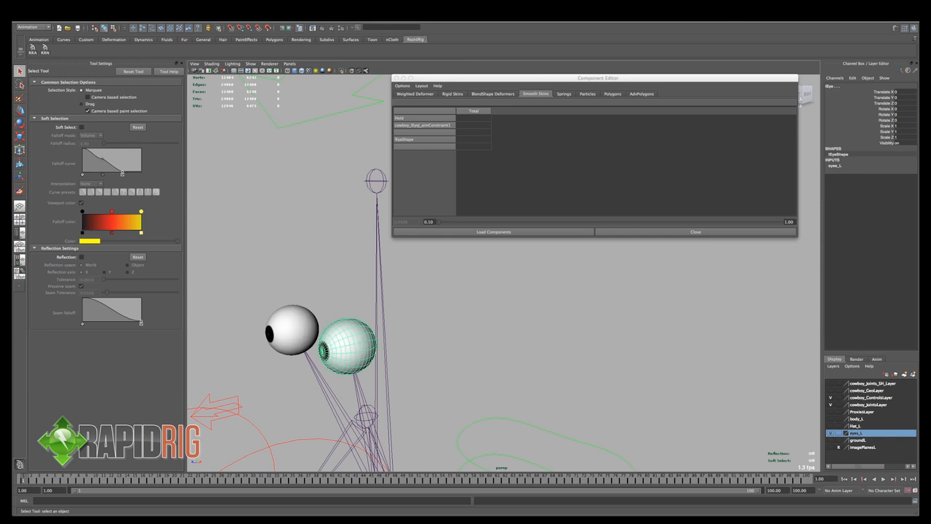
- Reset the Parent Constraint options to maintain offset on all axes and constrain the left eyeball to its eye joint
{"action": "left_click", "coordinate": [413, 14]}
{"action": "left_click", "coordinate": [495, 49]}
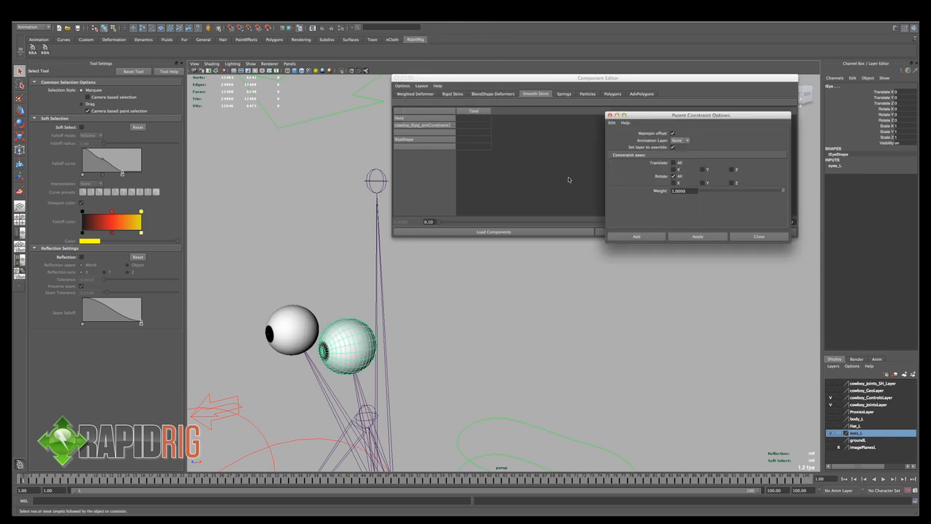
{"action": "left_click", "coordinate": [612, 122]}
{"action": "left_click", "coordinate": [627, 138]}
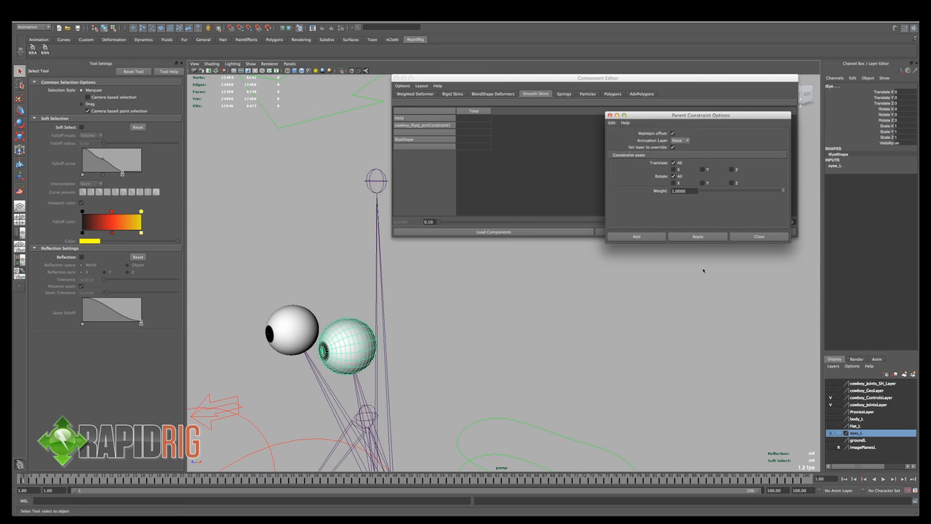
{"action": "left_click", "coordinate": [698, 238]}
- Parent constrain the right eyeball mesh to the right eye joint with the same options
{"action": "left_click_drag", "start_coordinate": [370, 374], "coordinate": [386, 362], "text": "alt"}
{"action": "key", "text": "4"}
{"action": "left_click", "coordinate": [334, 331]}
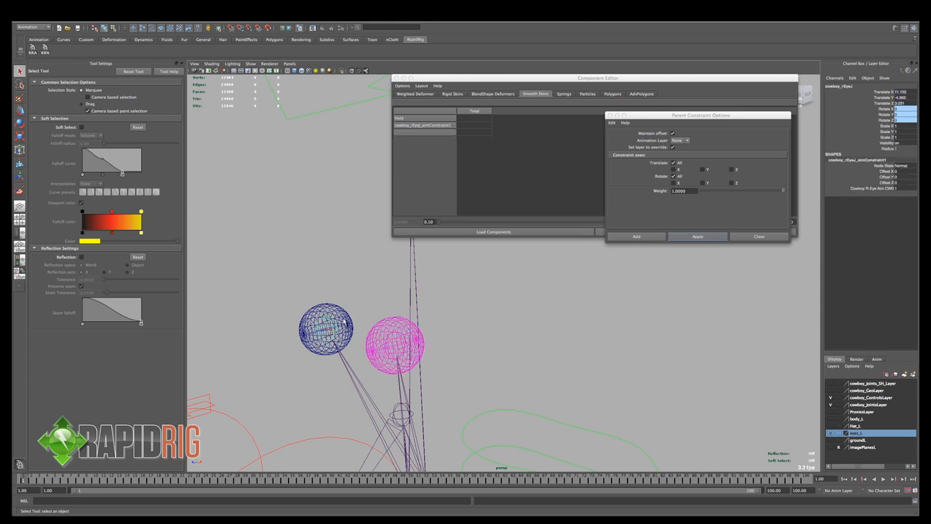
{"action": "left_click", "coordinate": [350, 325], "text": "shift"}
{"action": "left_click", "coordinate": [684, 241]}
- Make the Hat_L layer visible over the head joints
{"action": "scroll", "coordinate": [532, 316], "scroll_direction": "down", "scroll_amount": 5}
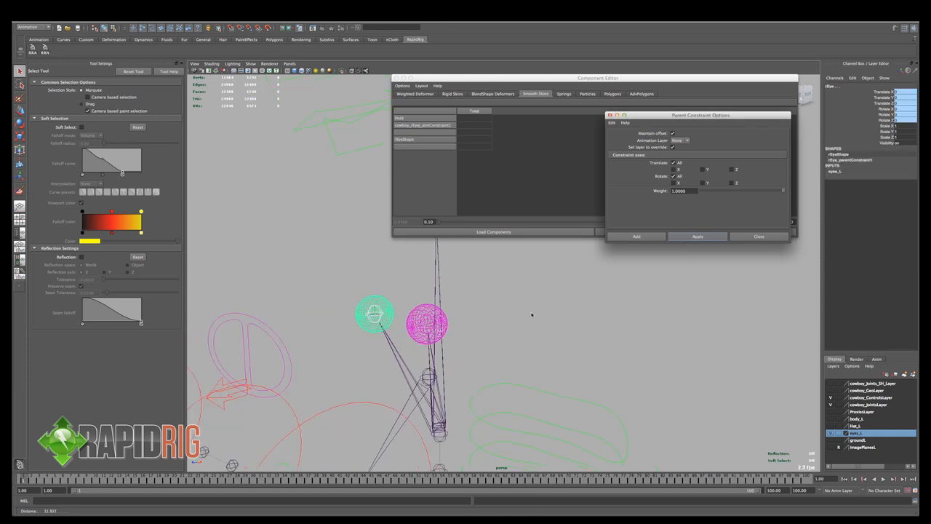
{"action": "middle_click_drag", "start_coordinate": [536, 310], "coordinate": [523, 367], "text": "alt"}
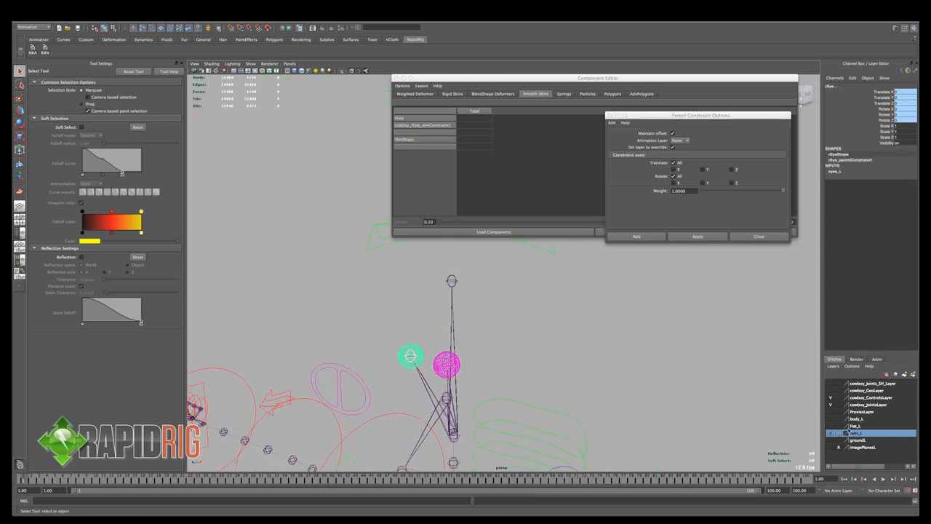
{"action": "left_click", "coordinate": [830, 426]}
{"action": "middle_click_drag", "start_coordinate": [612, 352], "coordinate": [601, 395], "text": "alt"}
{"action": "left_click_drag", "start_coordinate": [601, 395], "coordinate": [602, 366], "text": "alt"}
- Parent constrain the hat to the head top joint with offset maintained, and clear the selection
{"action": "left_click", "coordinate": [464, 327]}
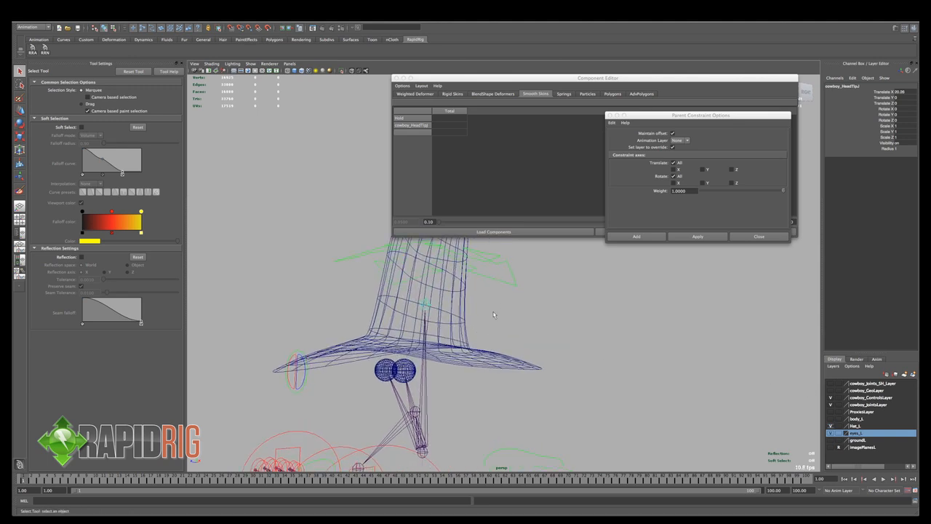
{"action": "left_click", "coordinate": [469, 324], "text": "shift"}
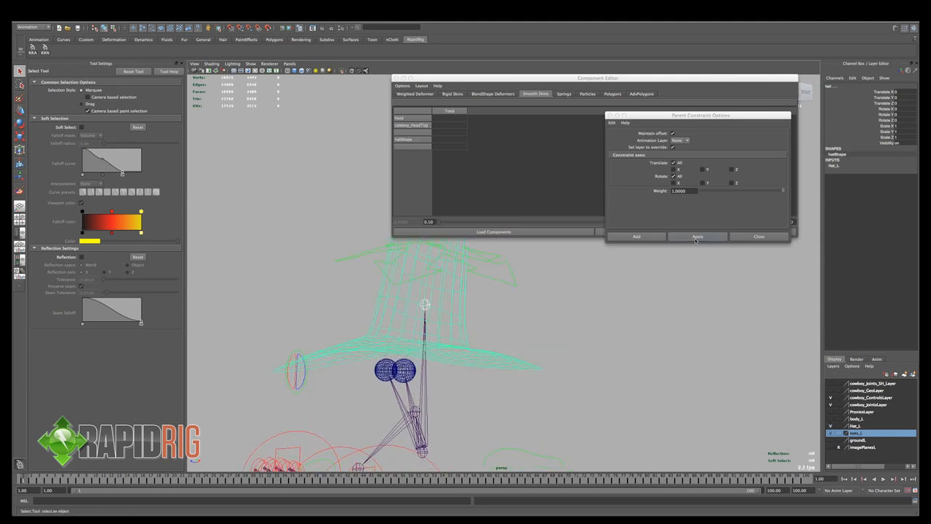
{"action": "left_click", "coordinate": [696, 240]}
{"action": "left_click", "coordinate": [567, 345]}
- Switch the view to shaded and textured display and show the body_L layer again
{"action": "right_click_drag", "start_coordinate": [555, 355], "coordinate": [477, 331], "text": "alt"}
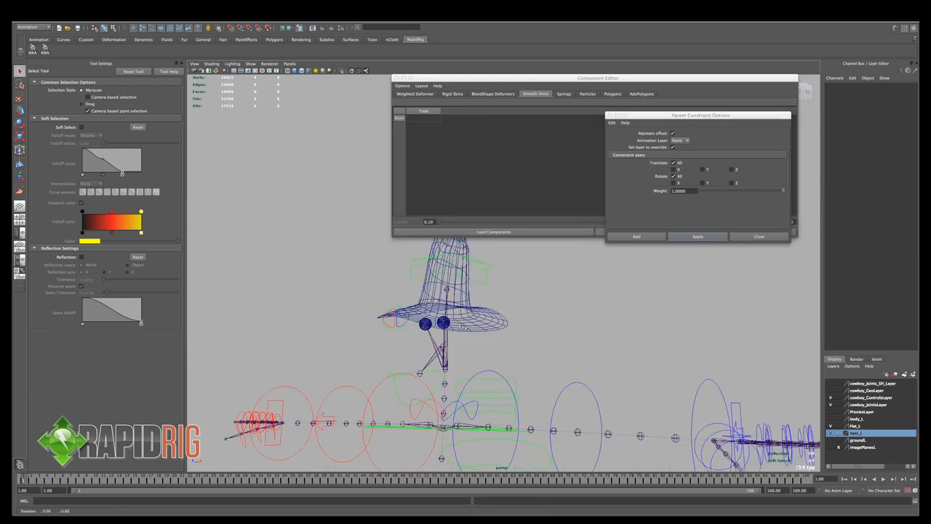
{"action": "left_click_drag", "start_coordinate": [476, 331], "coordinate": [512, 358], "text": "alt"}
{"action": "key", "text": "5"}
{"action": "key", "text": "6"}
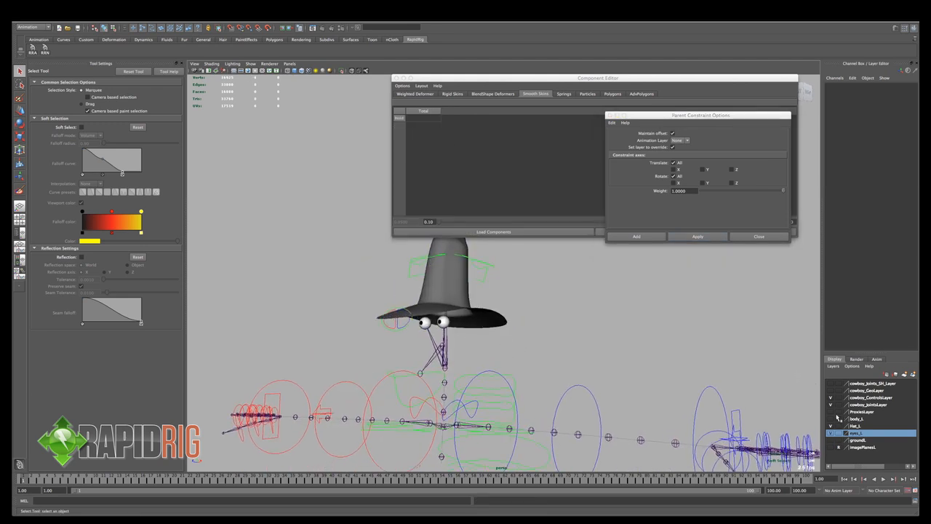
{"action": "left_click", "coordinate": [830, 419]}
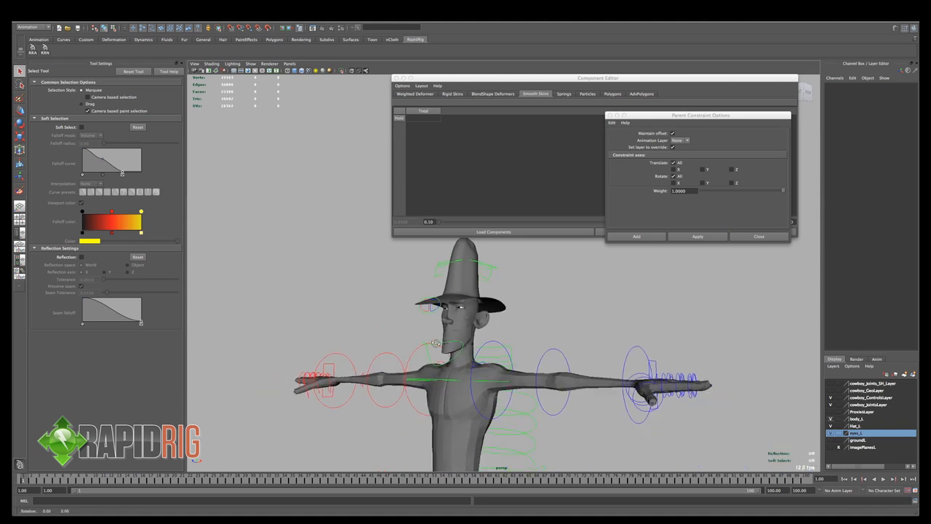
- Select the main eye aim control, test the constrained eyes by moving it, and undo the move
{"action": "left_click_drag", "start_coordinate": [436, 343], "coordinate": [437, 344], "text": "alt"}
{"action": "left_click", "coordinate": [431, 315]}
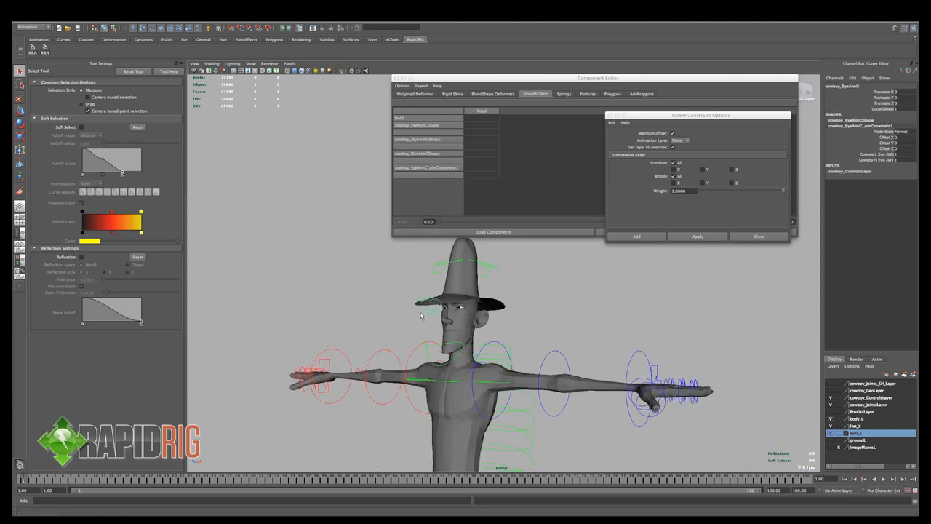
{"action": "key", "text": "w"}
{"action": "scroll", "coordinate": [429, 316], "scroll_direction": "up", "scroll_amount": 5}
{"action": "left_click_drag", "start_coordinate": [379, 328], "coordinate": [347, 339]}
{"action": "key", "text": "ctrl+z"}
{"action": "scroll", "coordinate": [487, 280], "scroll_direction": "down", "scroll_amount": 3}
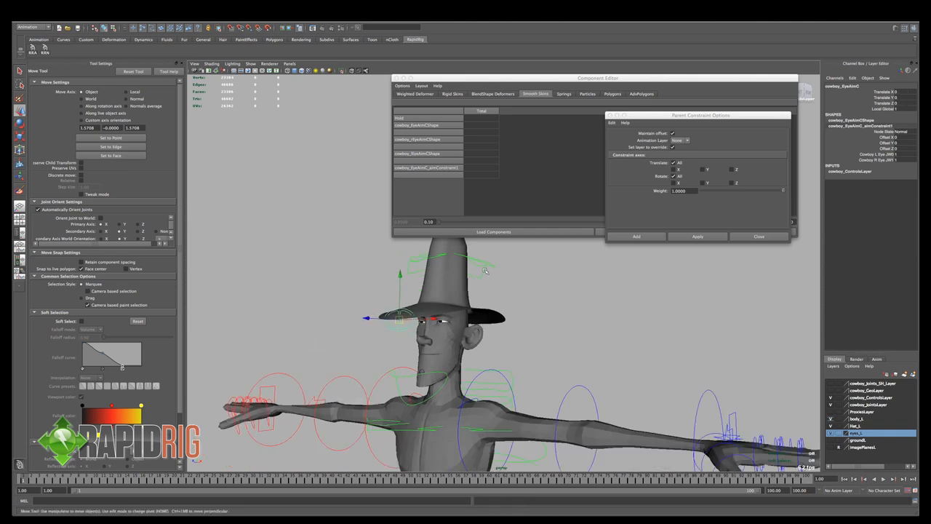
- Rotate the head control to about X -8, Y 14.5 and Z -14.4 degrees to test how the hat and eyes follow
{"action": "left_click", "coordinate": [486, 270]}
{"action": "key", "text": "e"}
{"action": "left_click_drag", "start_coordinate": [438, 347], "coordinate": [477, 348]}
{"action": "right_click_drag", "start_coordinate": [535, 360], "coordinate": [488, 360], "text": "alt"}
{"action": "middle_click_drag", "start_coordinate": [582, 368], "coordinate": [511, 330], "text": "alt"}
{"action": "right_click_drag", "start_coordinate": [512, 330], "coordinate": [482, 328], "text": "alt"}
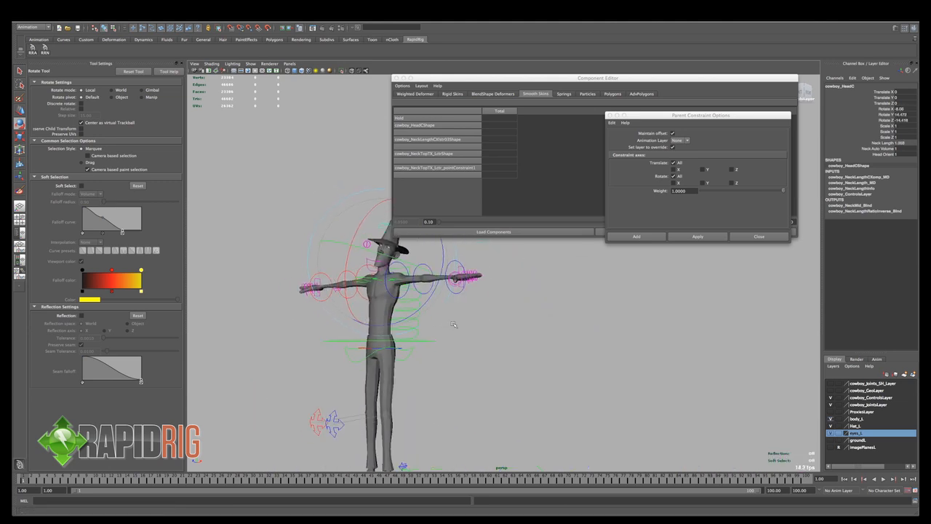
{"action": "left_click_drag", "start_coordinate": [482, 327], "coordinate": [509, 323], "text": "alt"}
- Close the Component Editor, clear the selection and review the whole posed character
{"action": "left_click", "coordinate": [397, 78]}
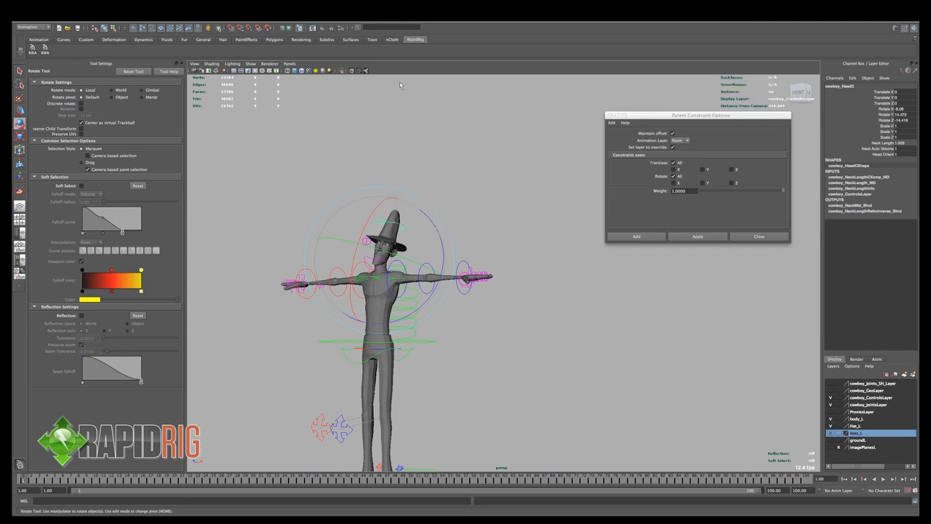
{"action": "middle_click_drag", "start_coordinate": [488, 212], "coordinate": [536, 162], "text": "alt"}
{"action": "left_click", "coordinate": [503, 198]}
{"action": "left_click_drag", "start_coordinate": [508, 233], "coordinate": [542, 275], "text": "alt"}
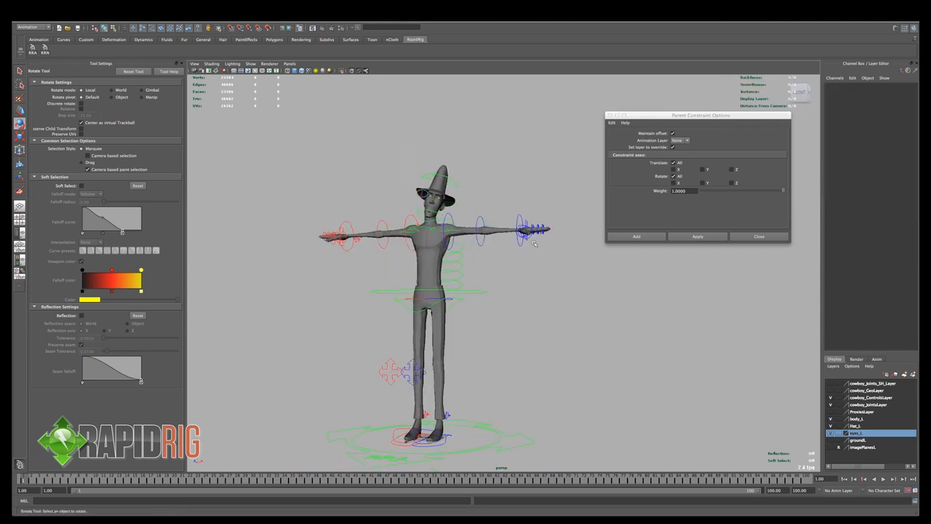
{"action": "right_click_drag", "start_coordinate": [542, 277], "coordinate": [558, 284], "text": "alt"}
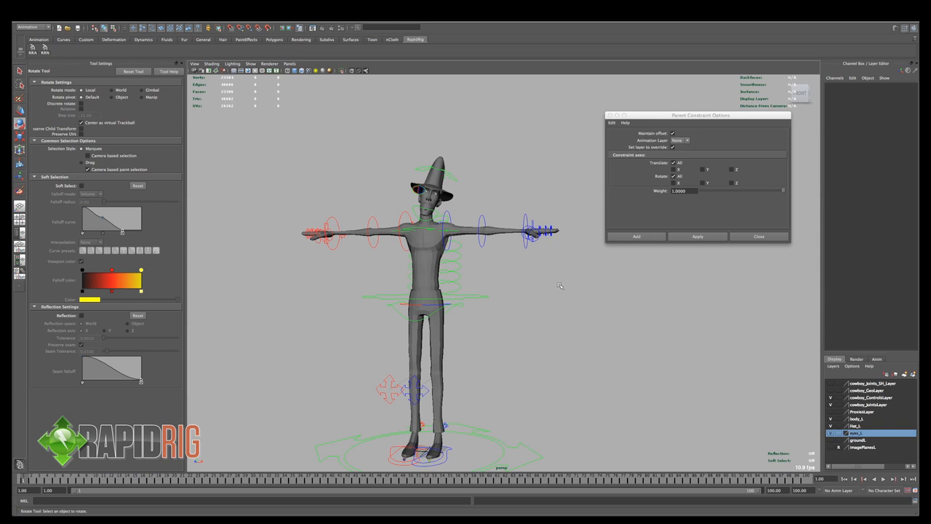